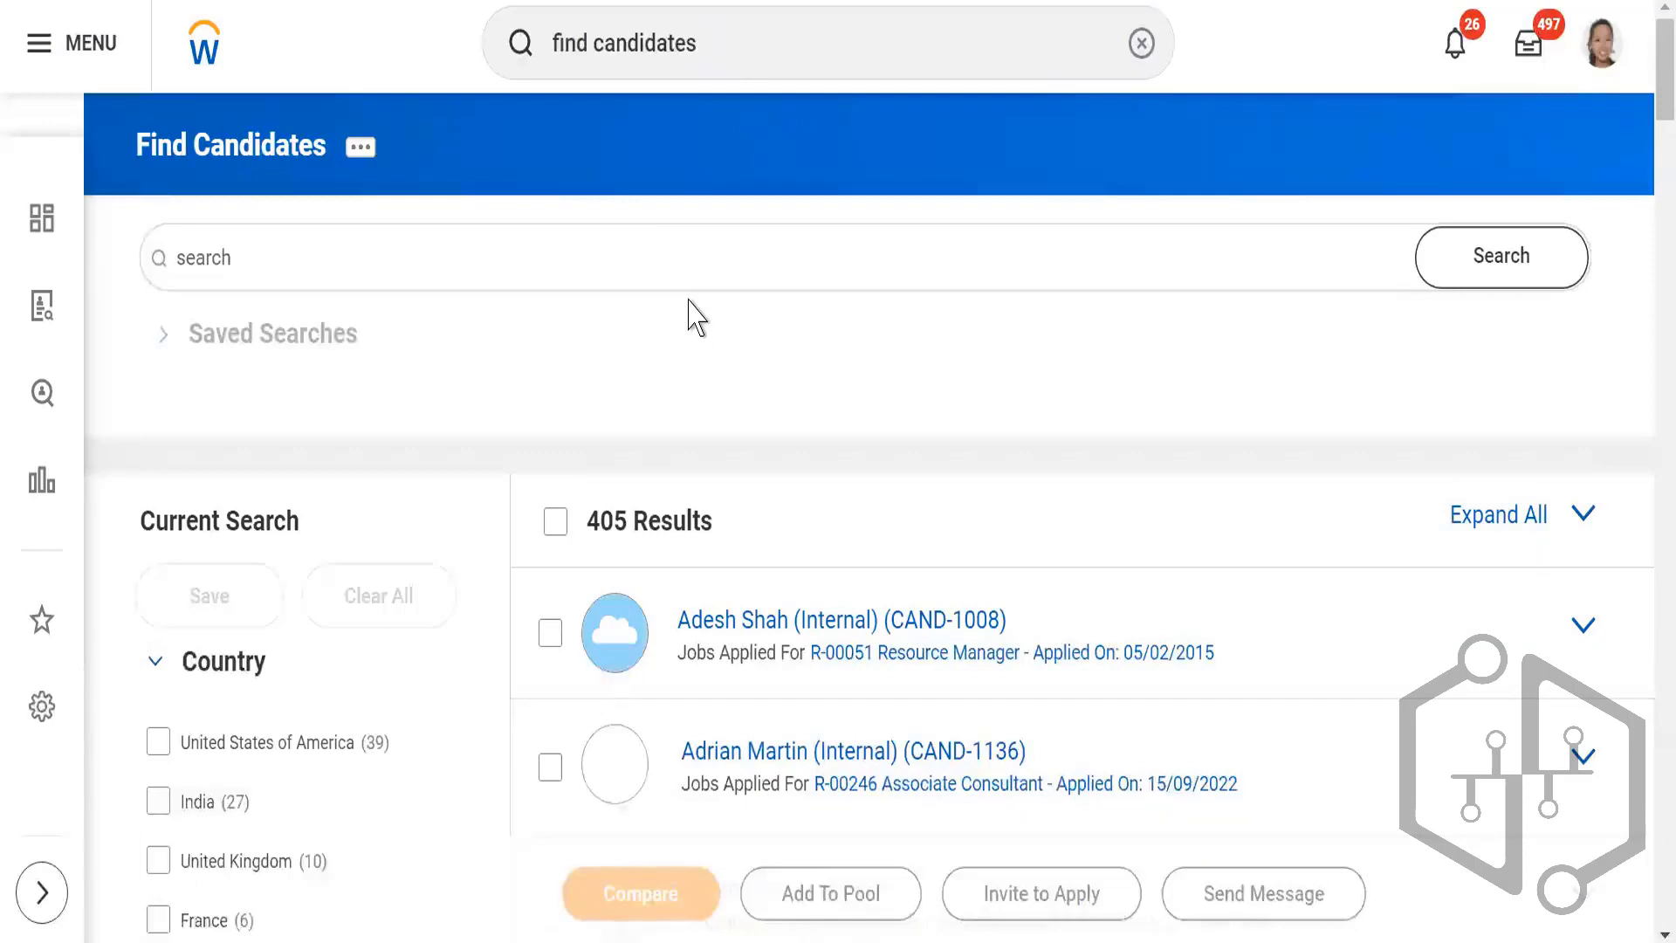
scroll(696, 317, down, 2)
scroll(644, 401, up, 2)
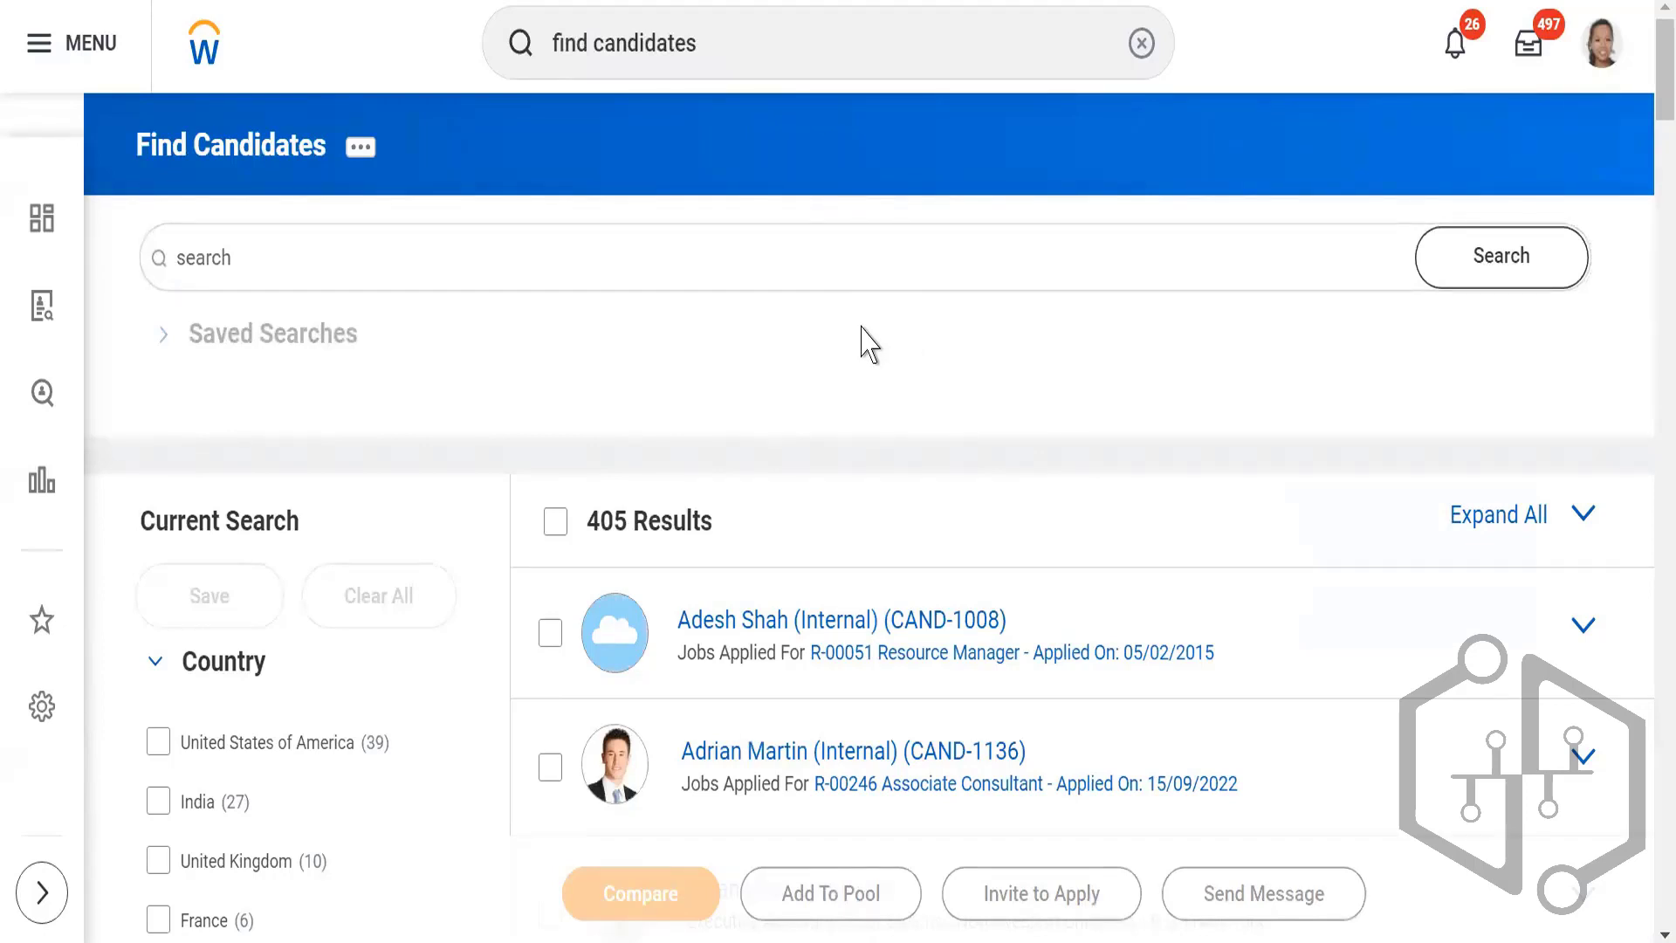
scroll(869, 344, down, 2)
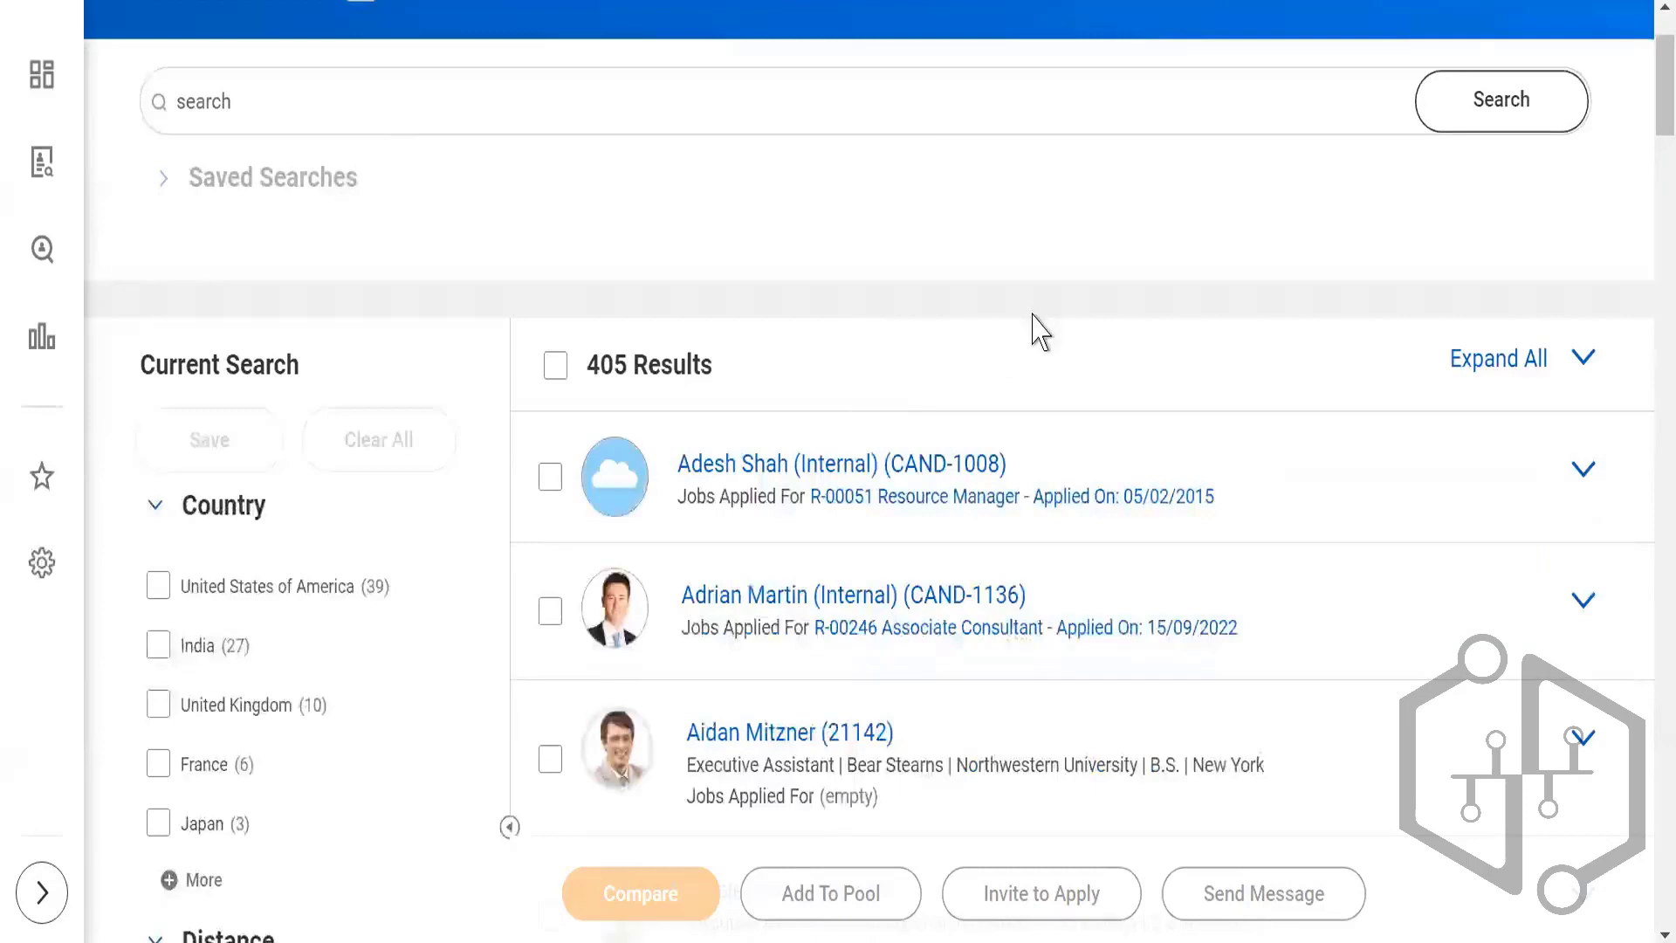
scroll(960, 349, up, 2)
scroll(905, 348, down, 2)
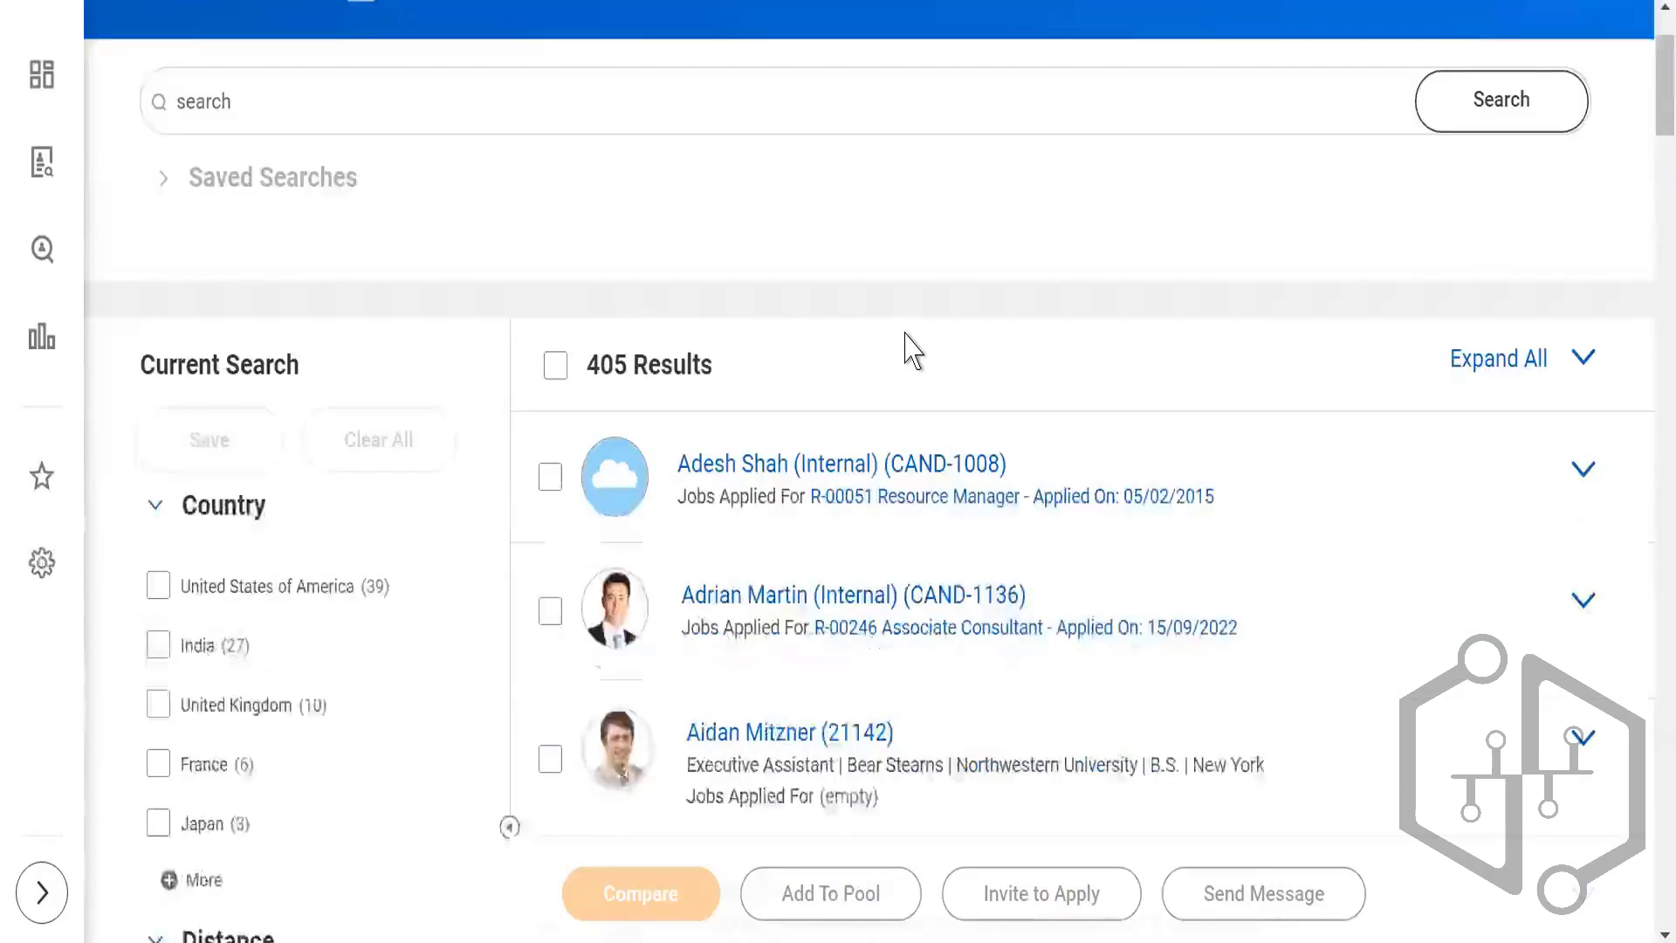
scroll(910, 349, up, 2)
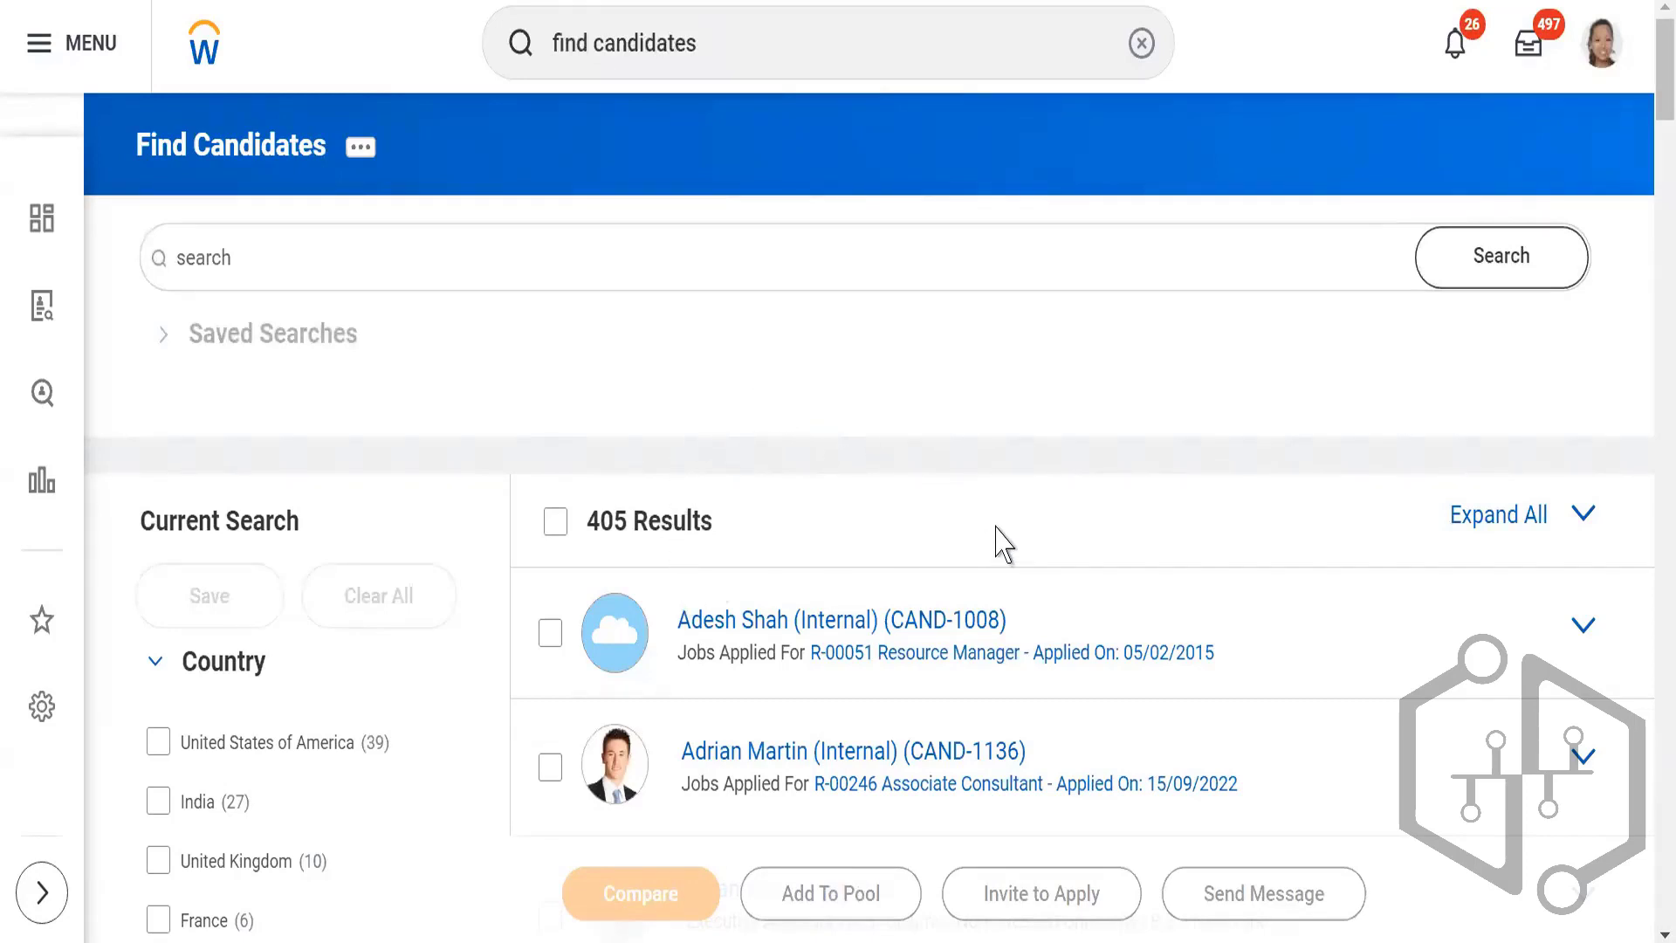
Step: Filter the candidate list by the External candidate type
scroll(722, 400, down, 3)
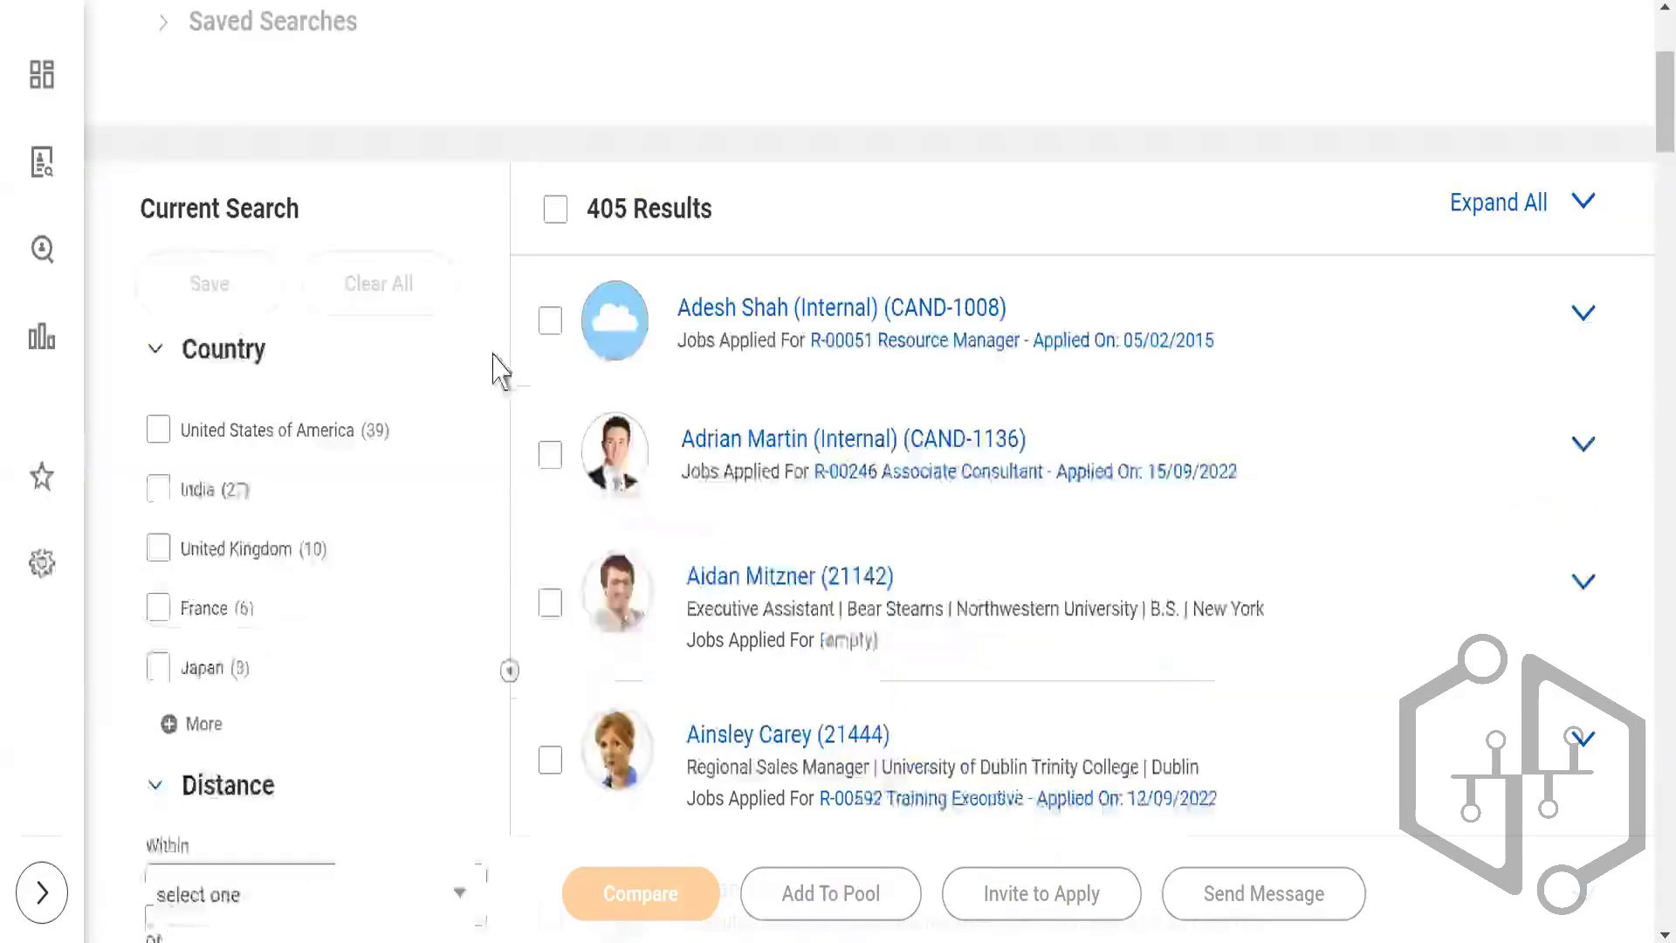
scroll(489, 373, down, 3)
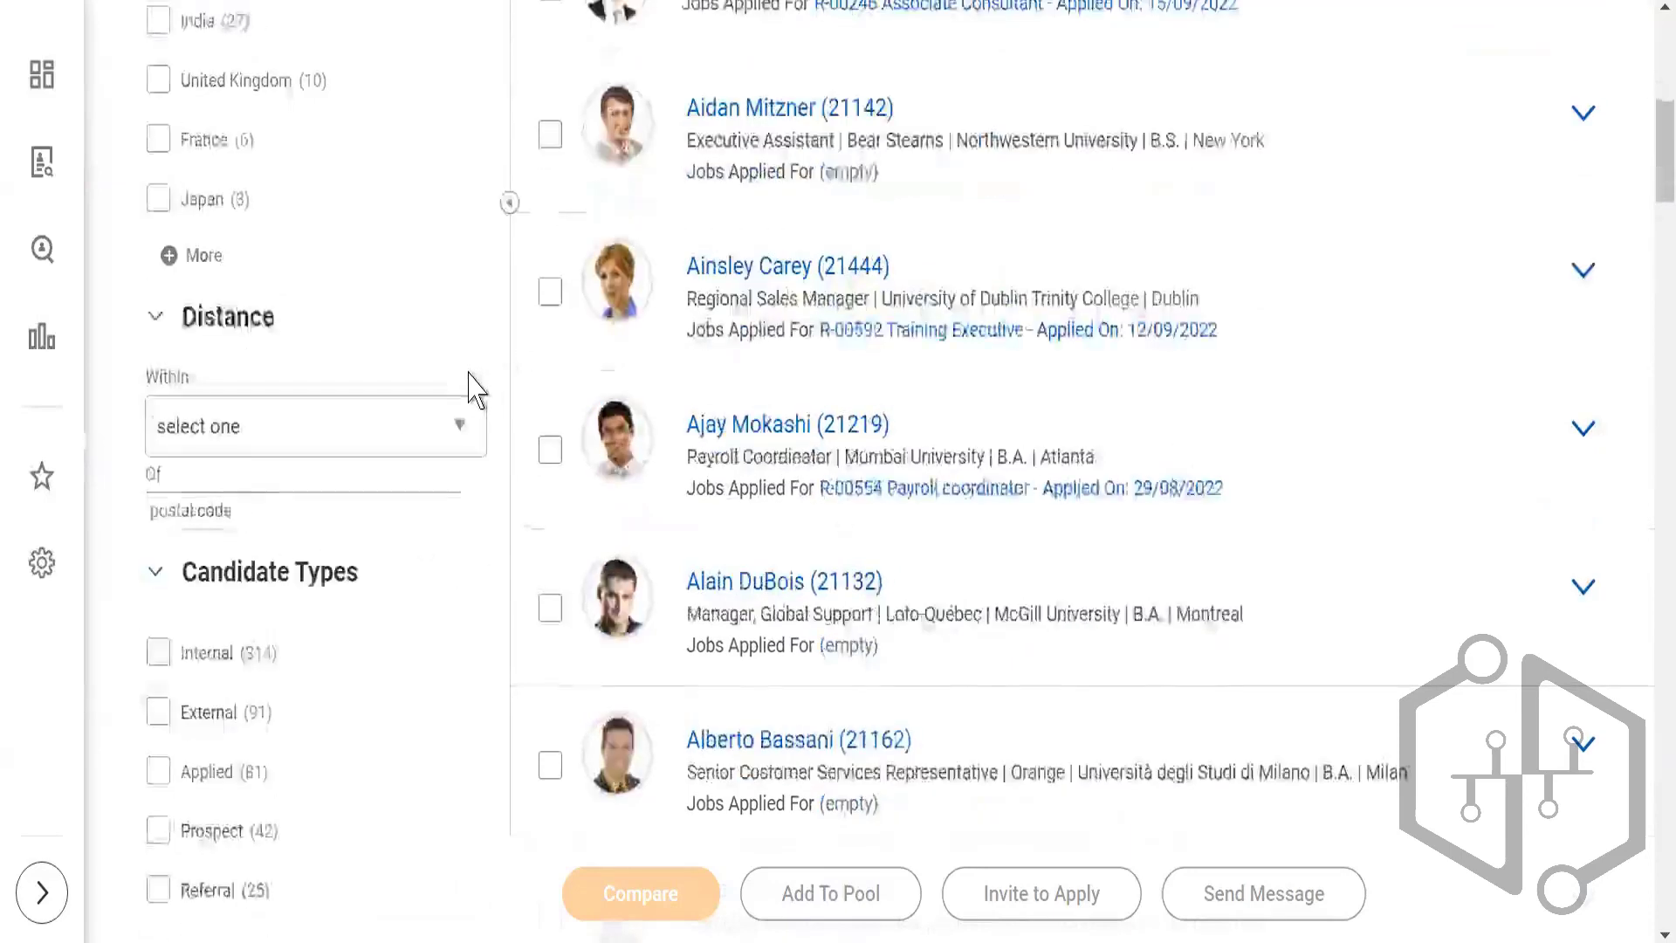
scroll(470, 384, down, 1)
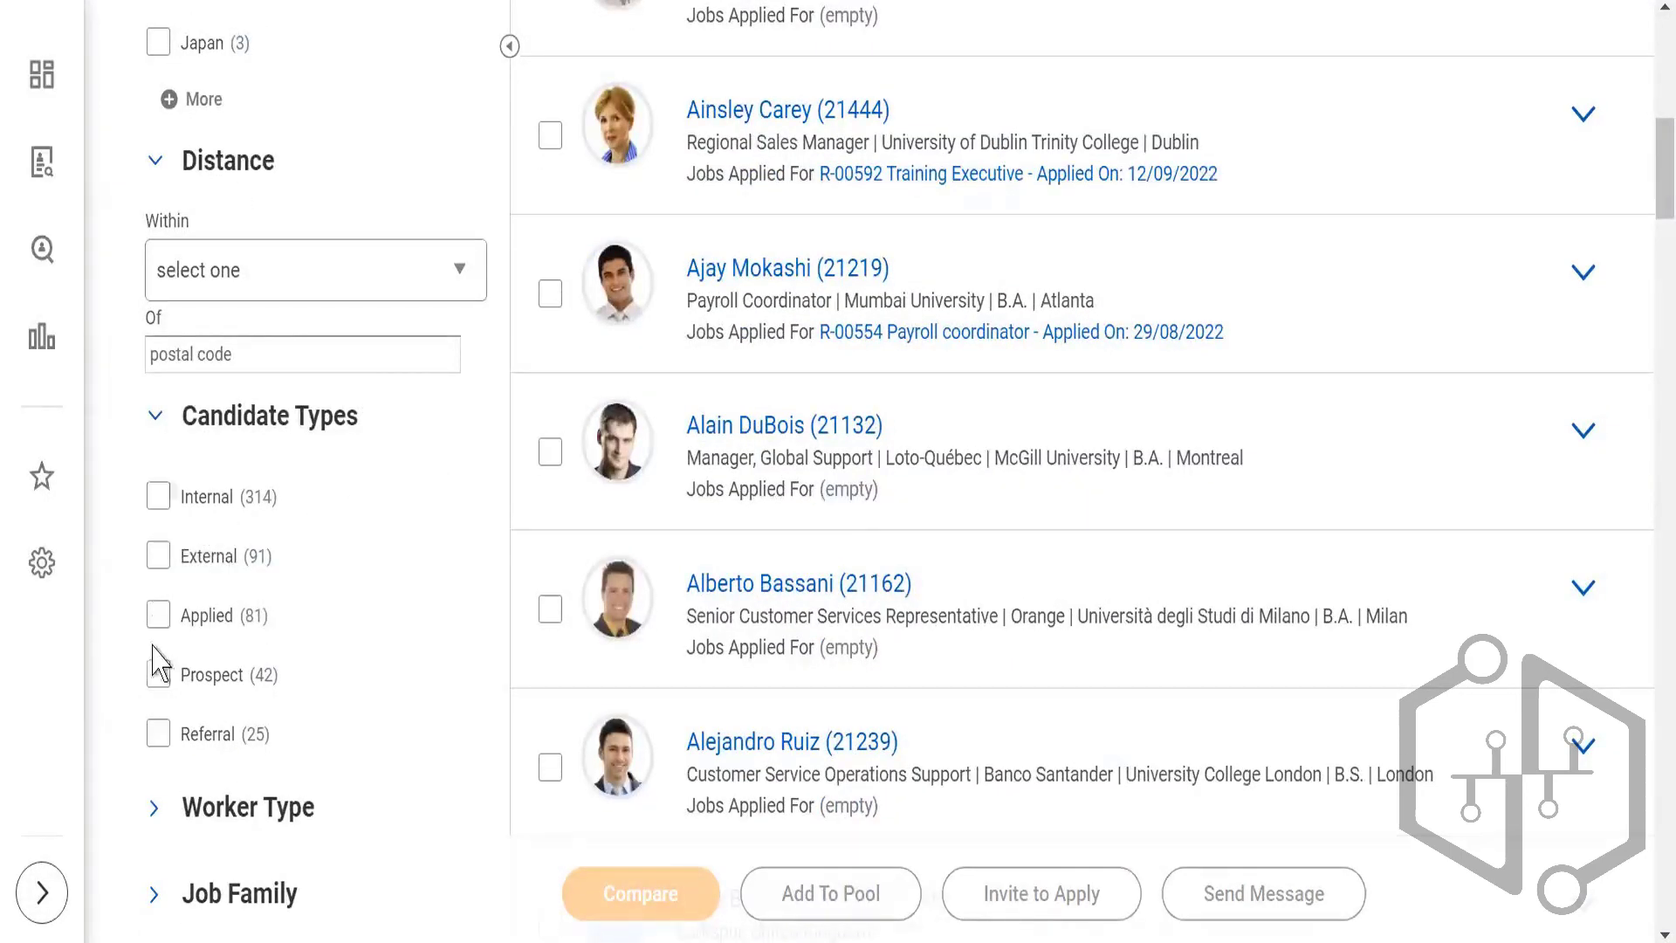
click(157, 556)
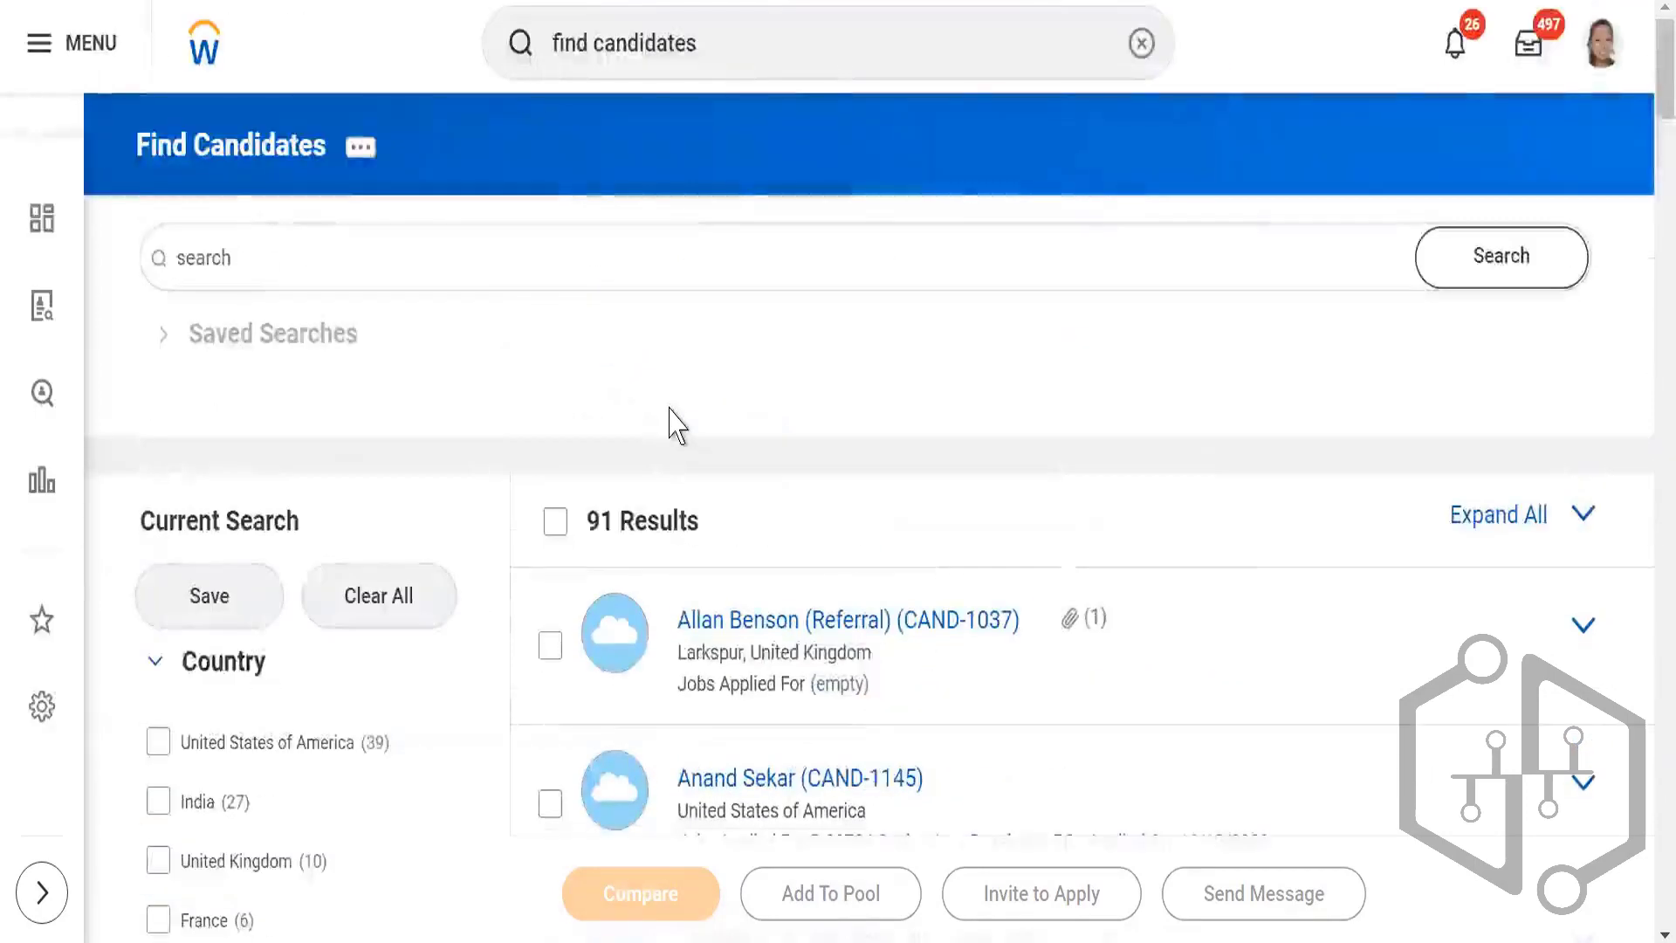
Step: Add the Prospect candidate type to the current search filters
scroll(677, 421, down, 3)
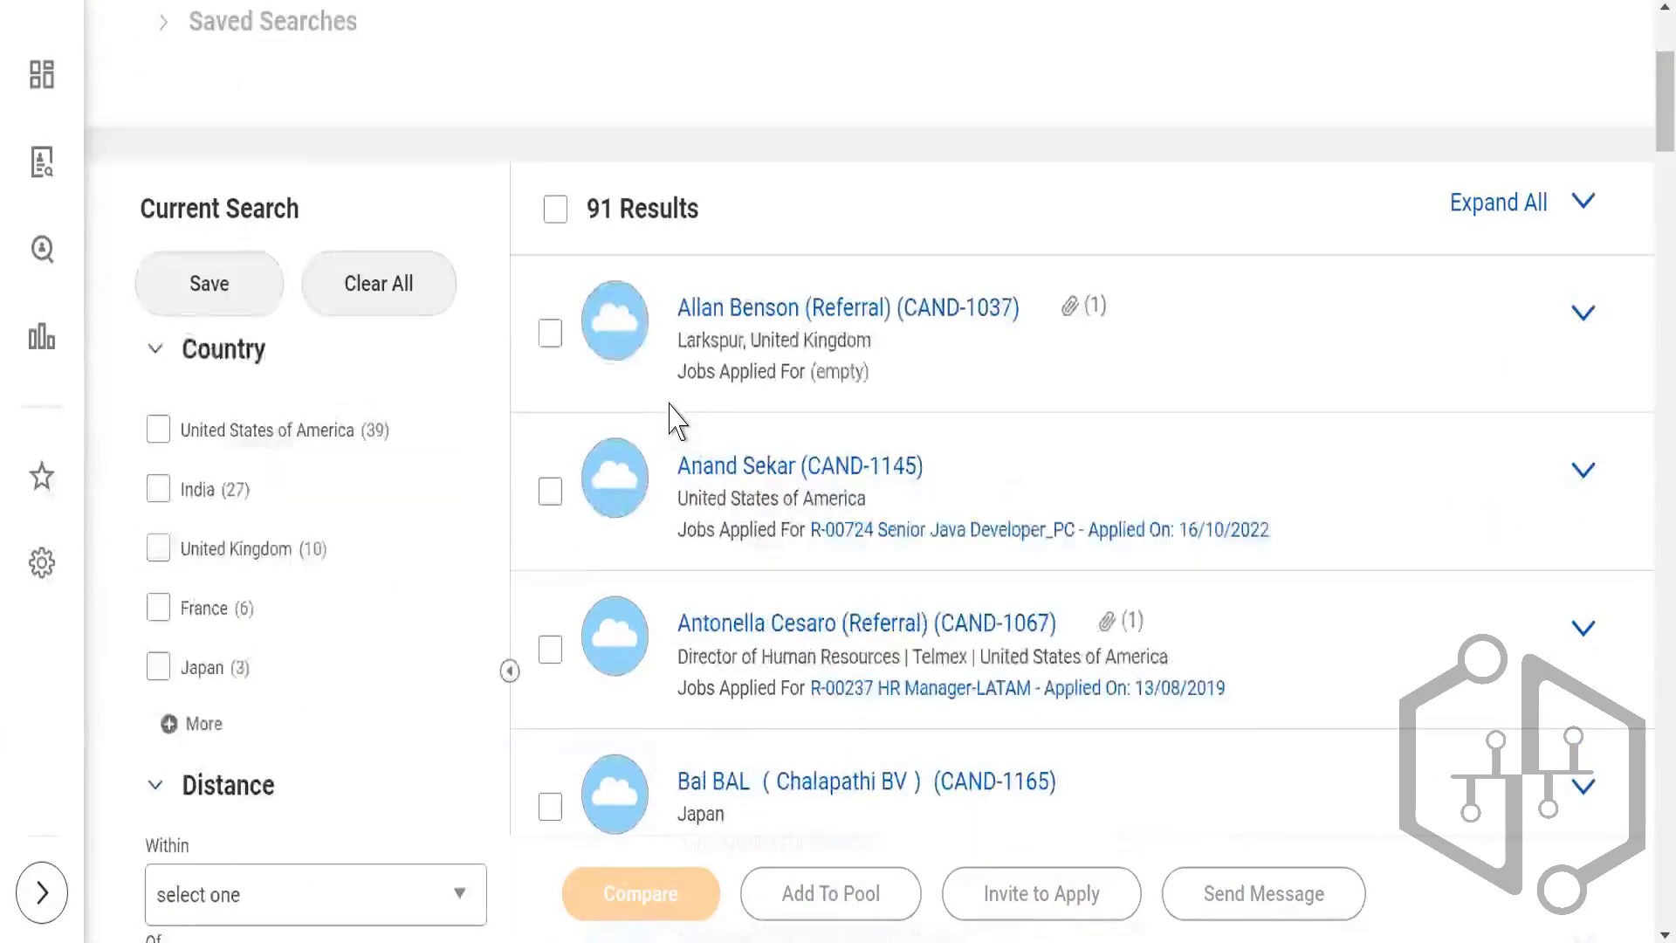
scroll(677, 422, down, 5)
scroll(427, 505, down, 2)
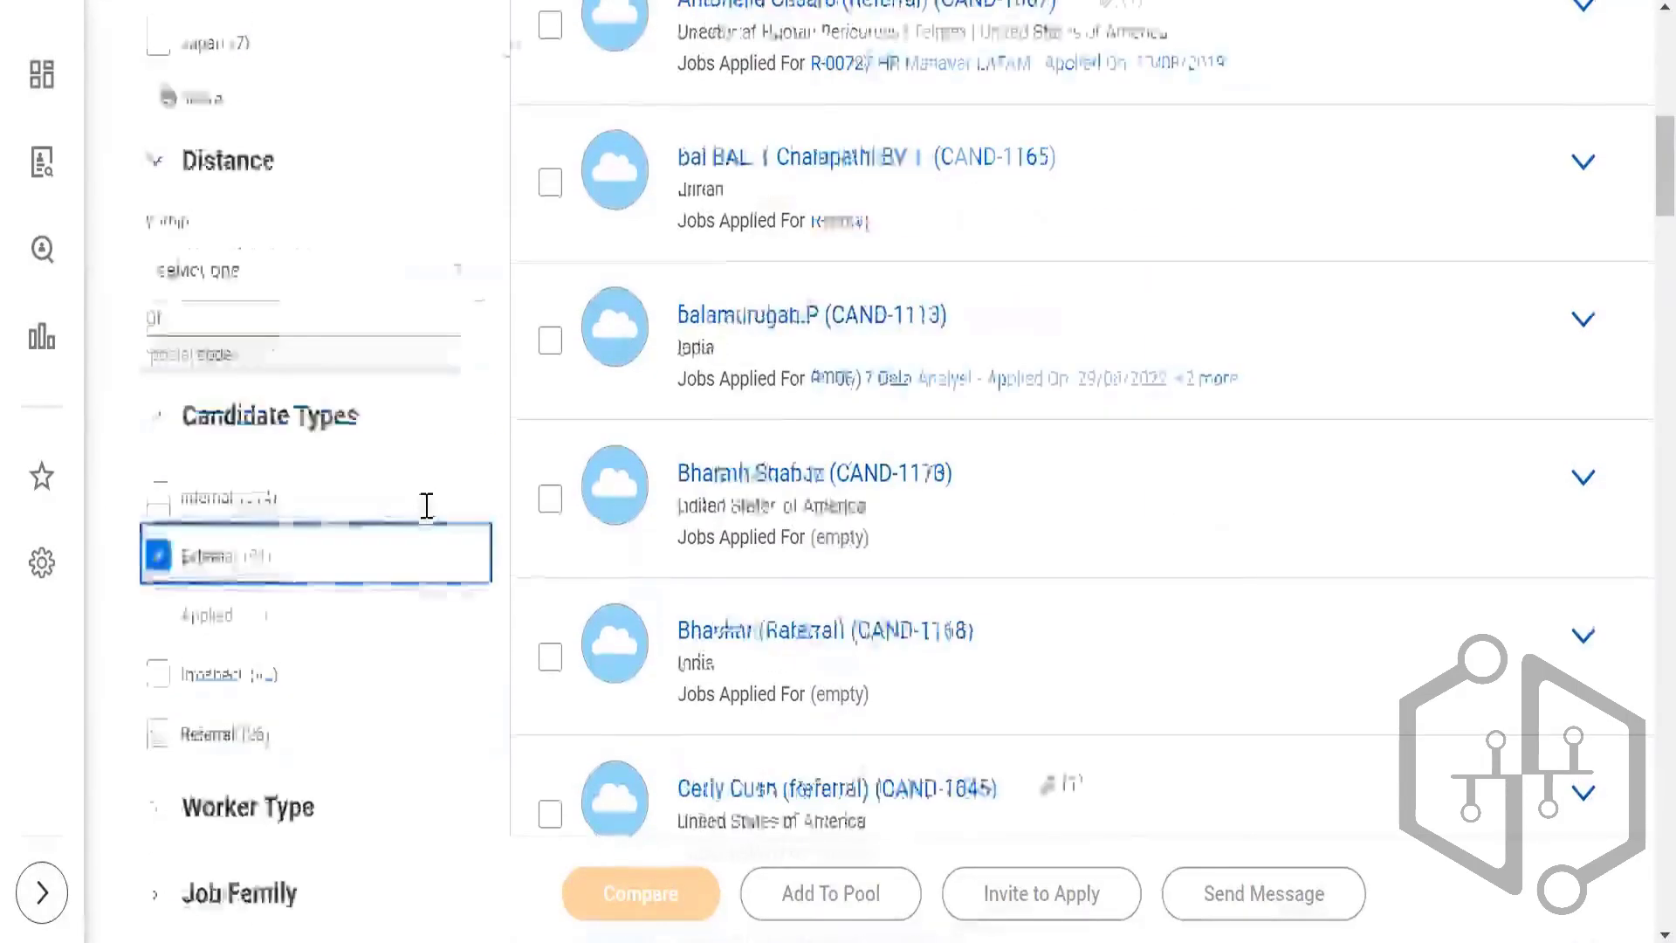
scroll(427, 506, down, 5)
scroll(401, 554, up, 5)
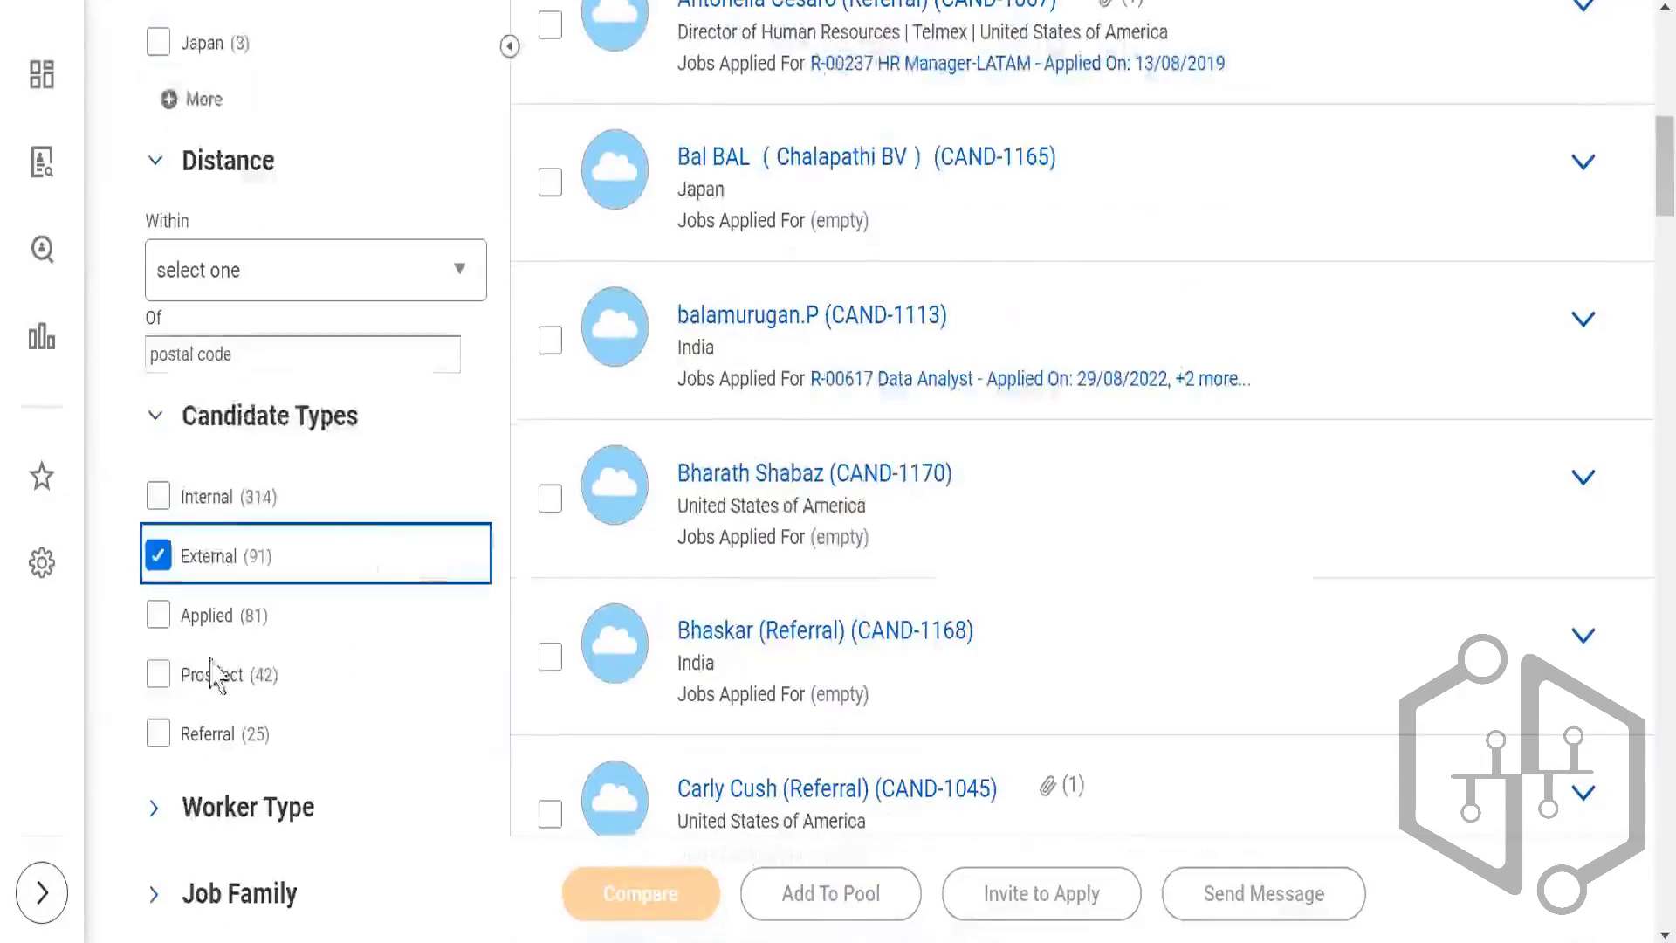
click(252, 674)
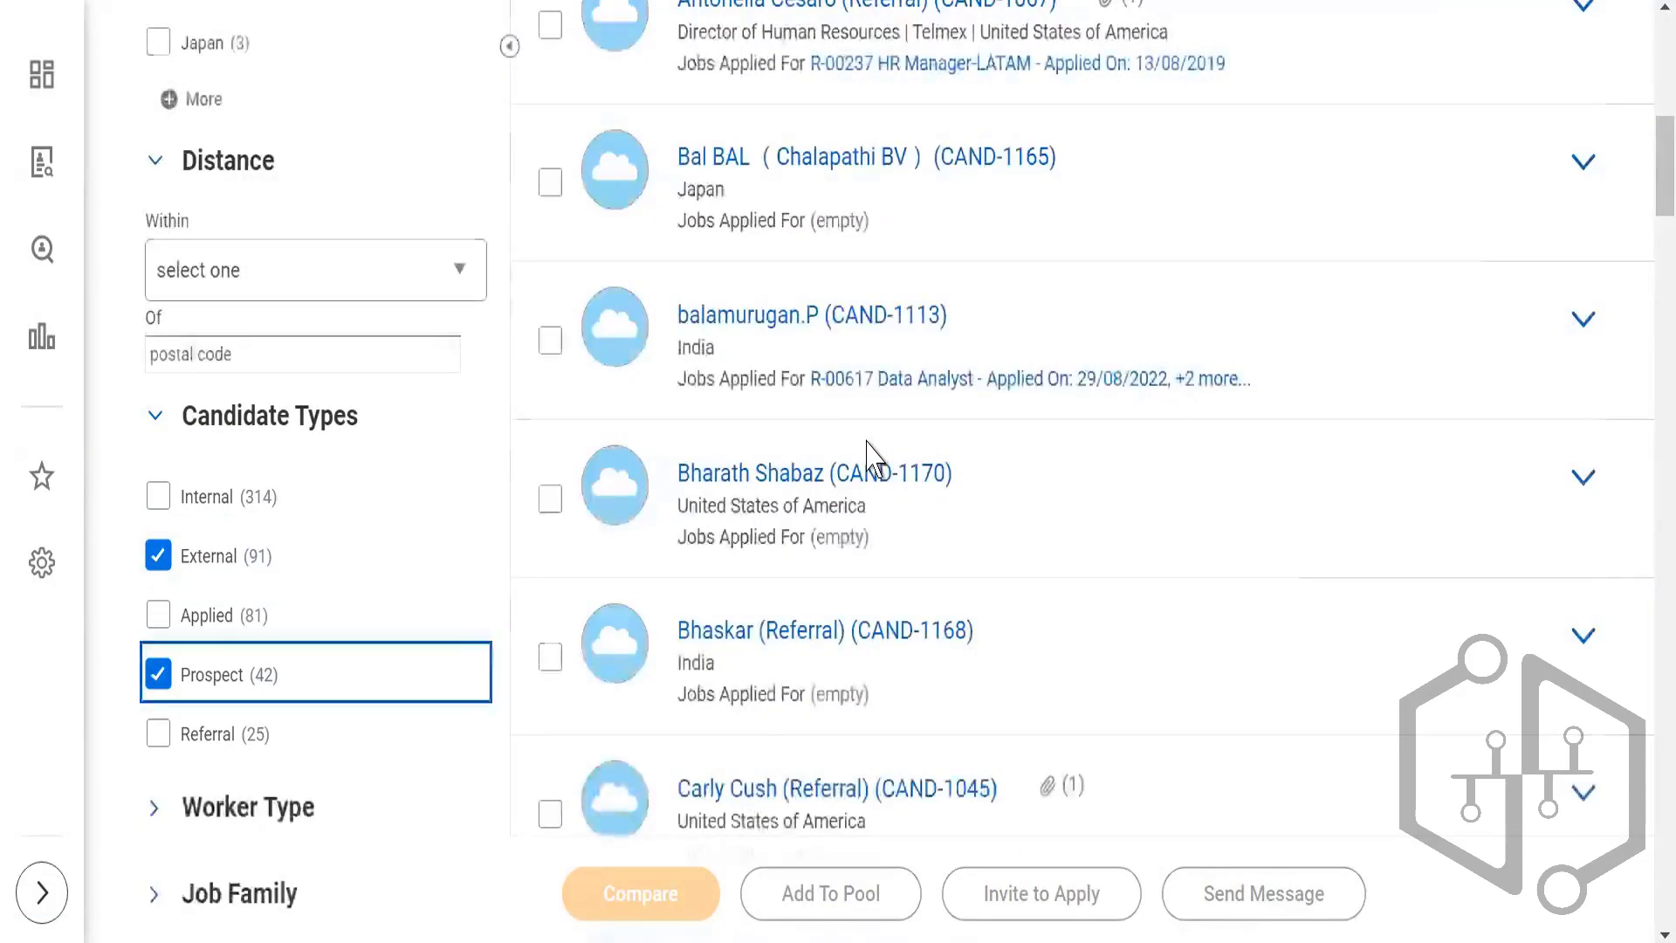
Step: Expand the Worker Type and Job Profiles filter categories to show their options
scroll(866, 454, up, 7)
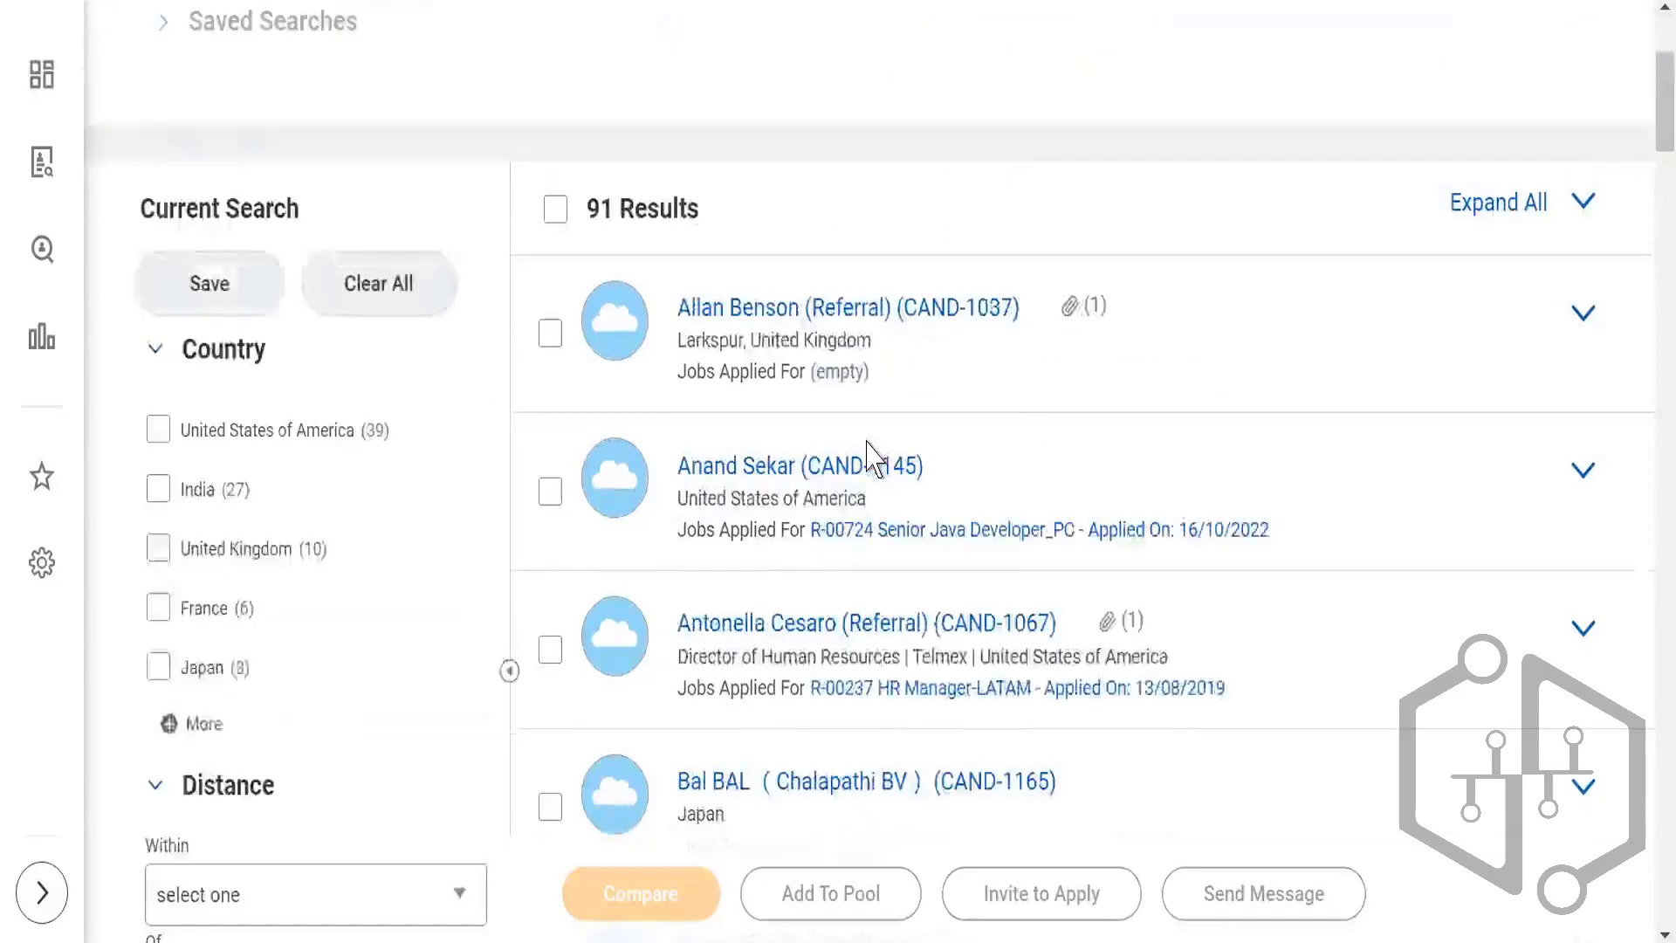
scroll(867, 454, down, 7)
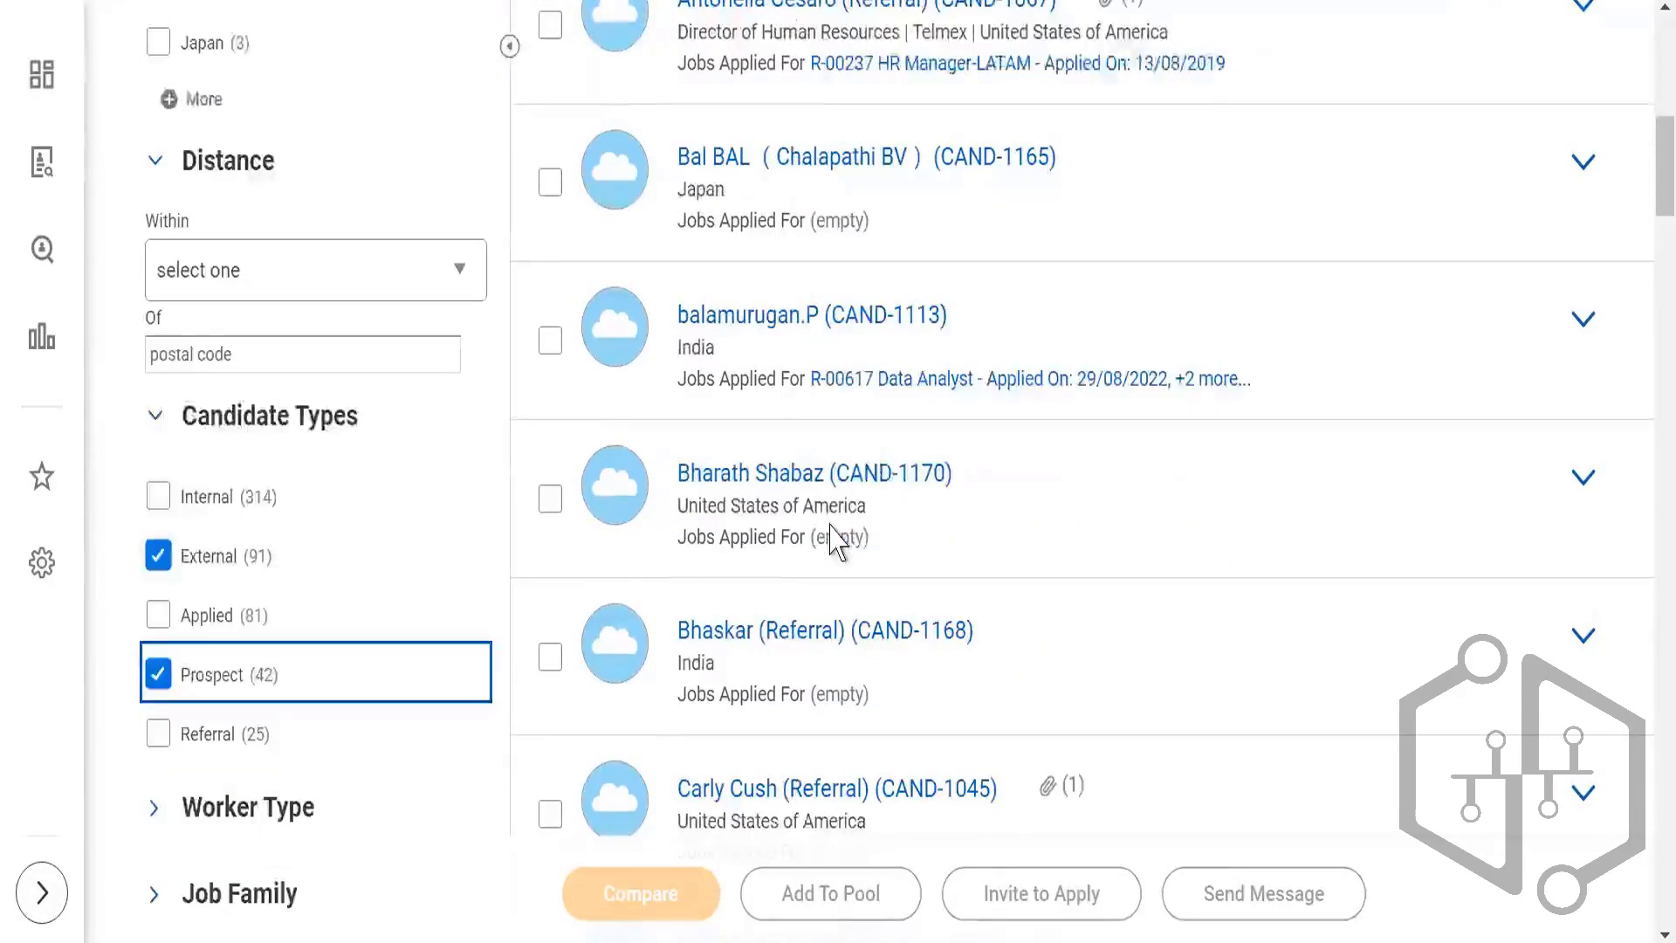
scroll(836, 541, down, 3)
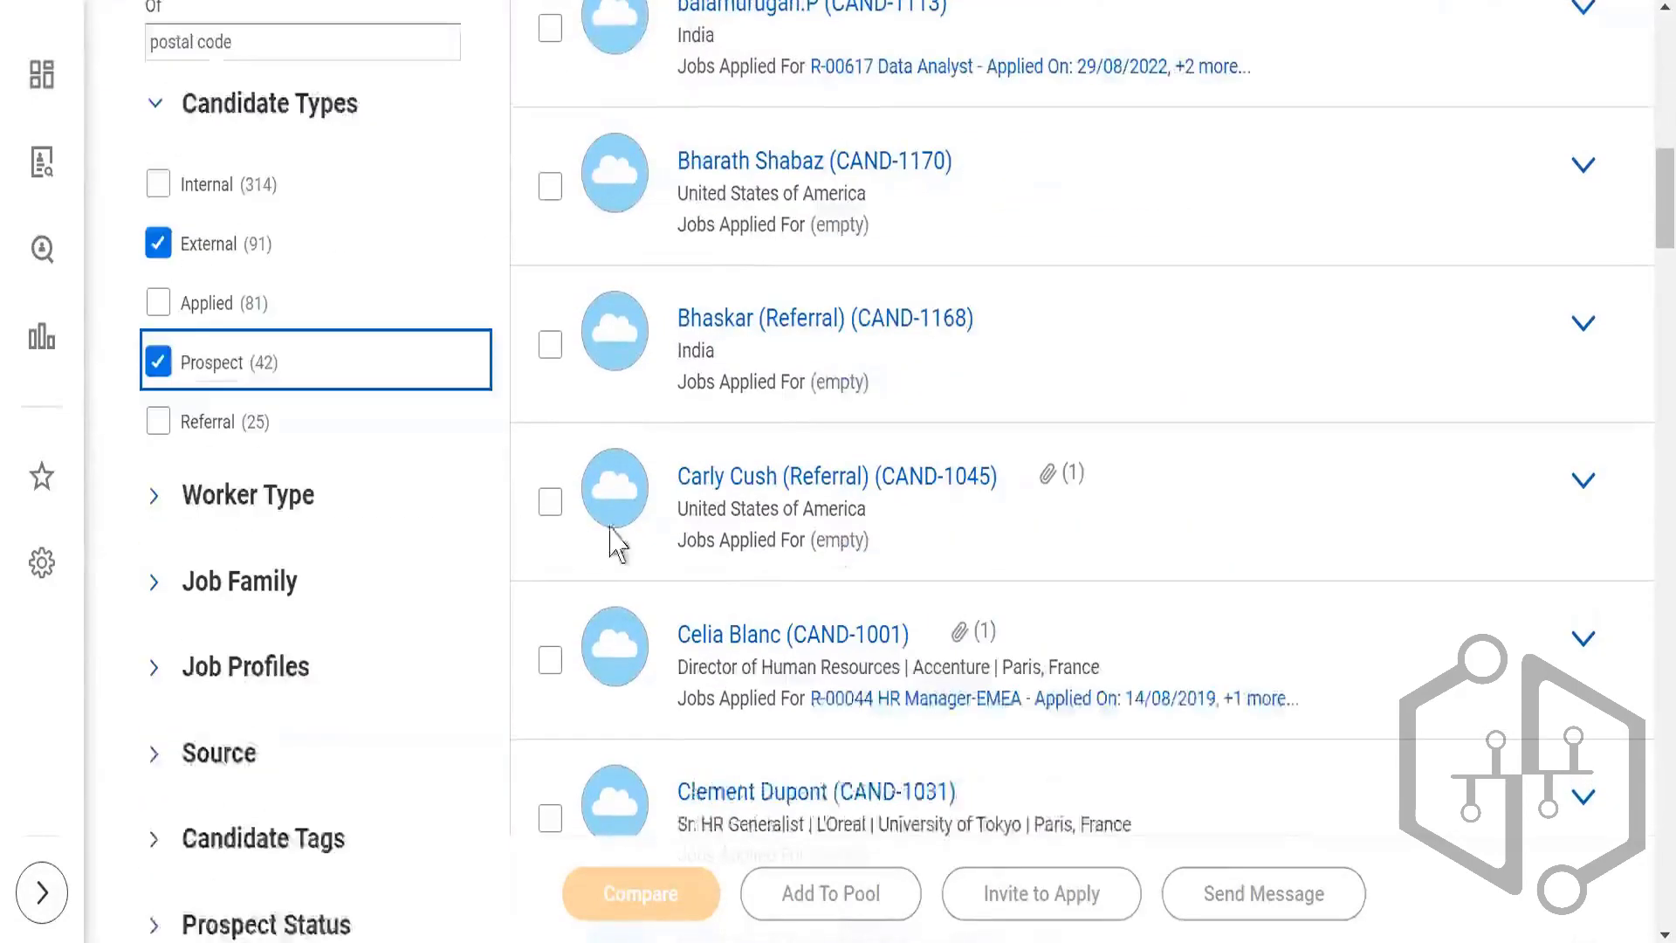
click(152, 510)
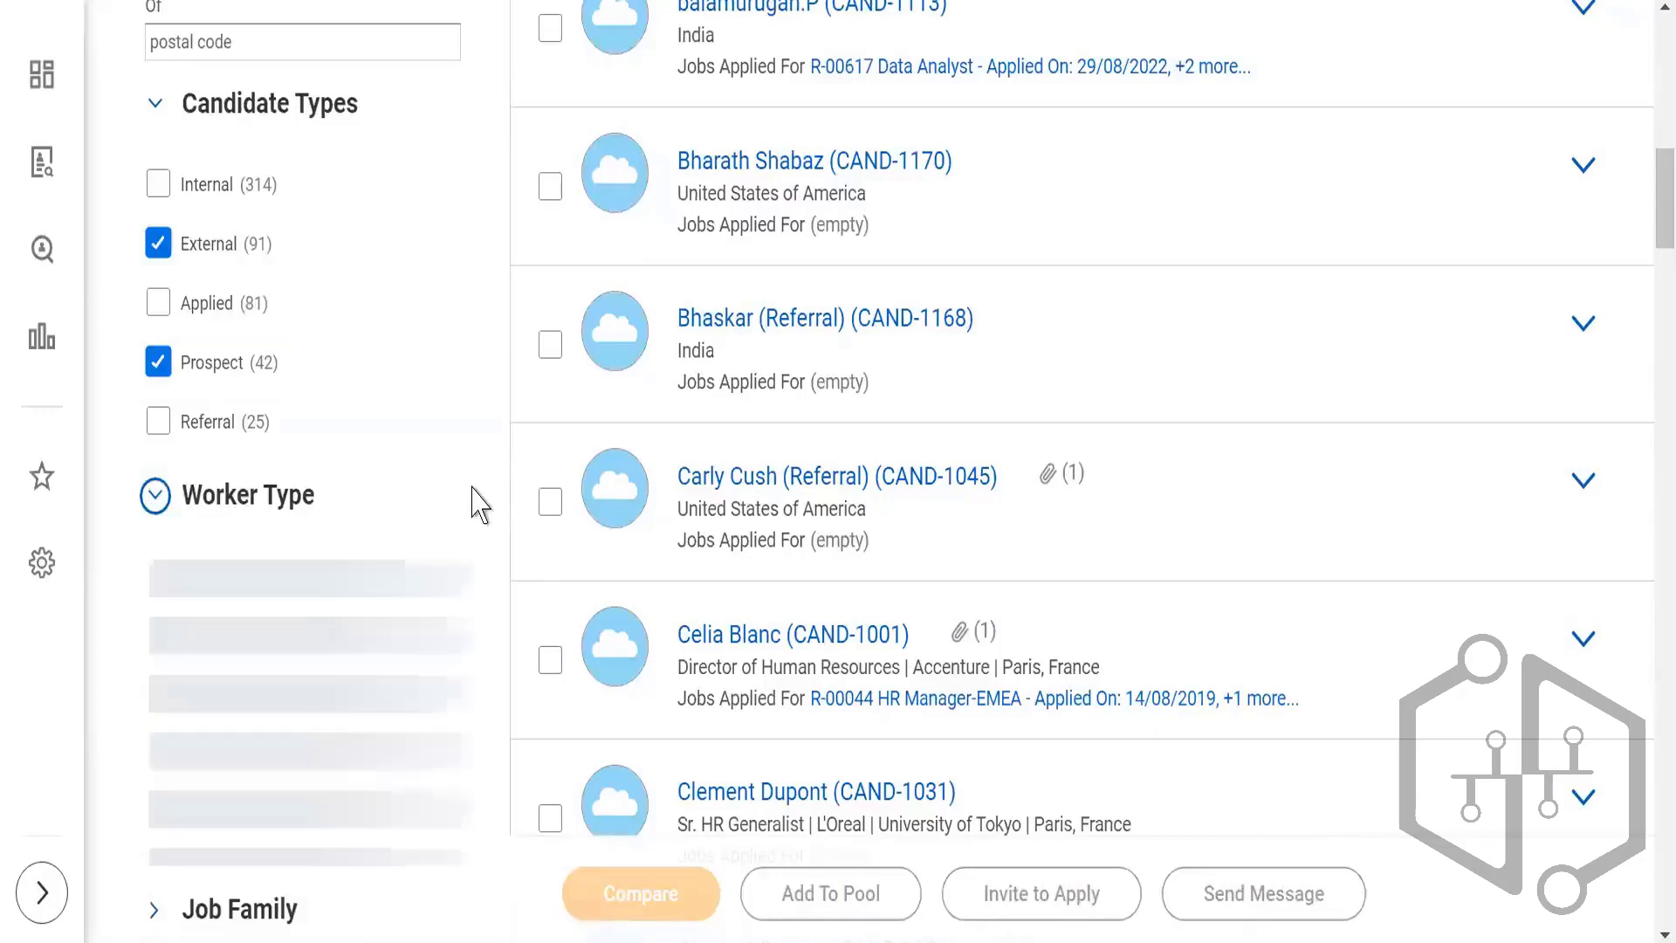
scroll(422, 468, down, 2)
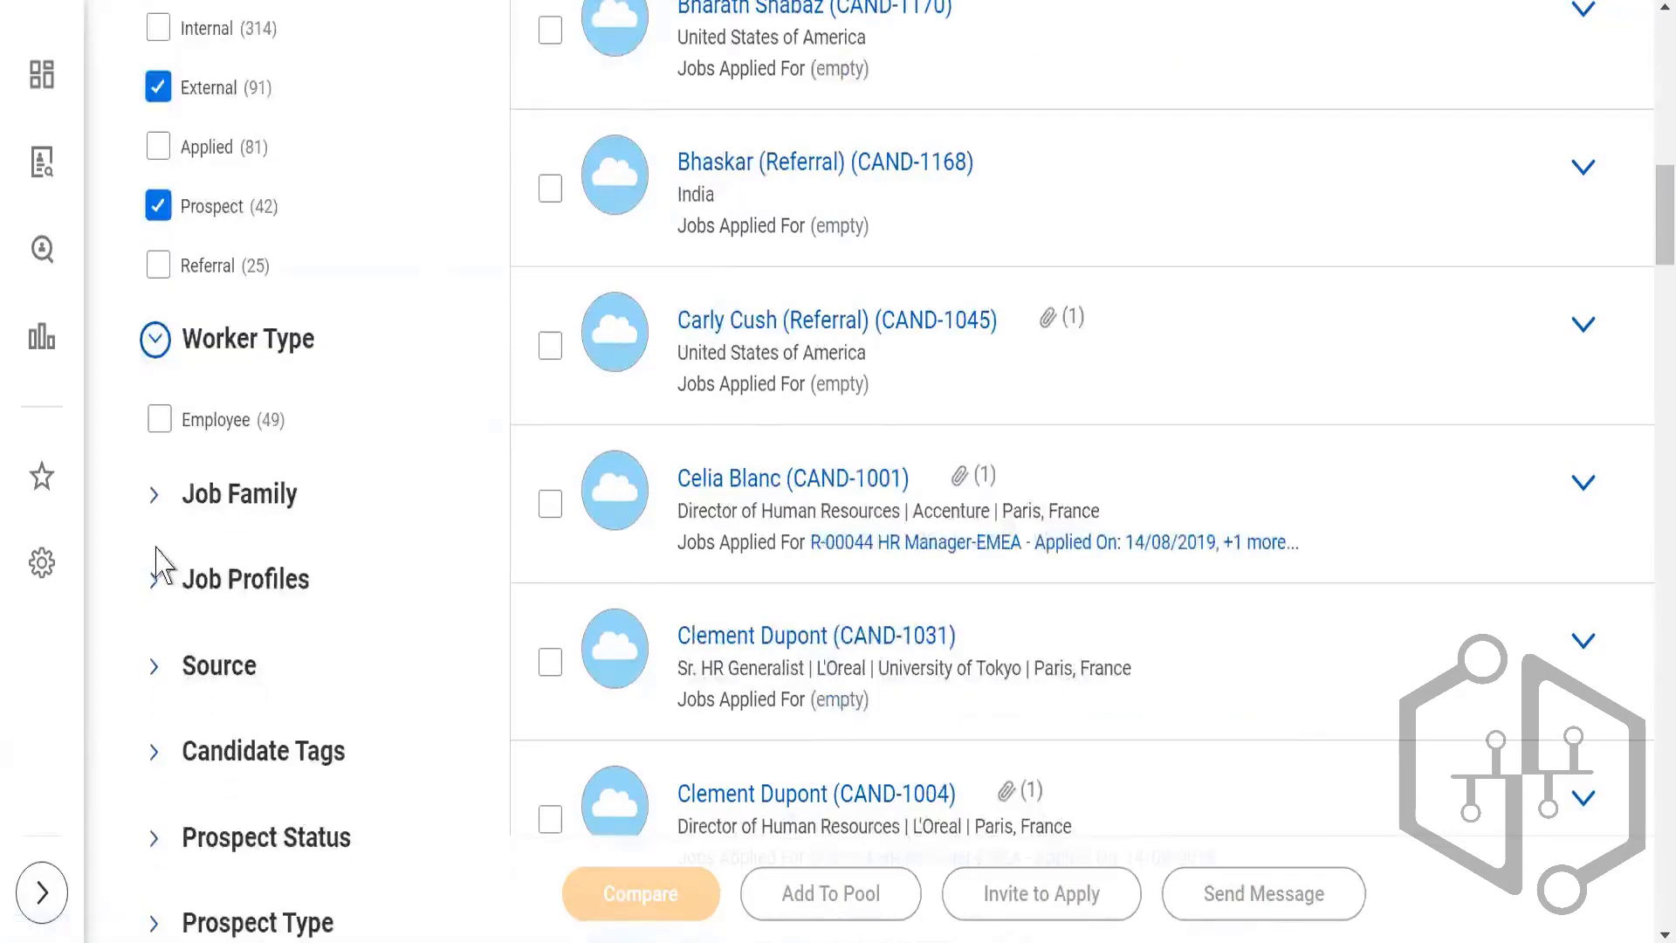
click(155, 590)
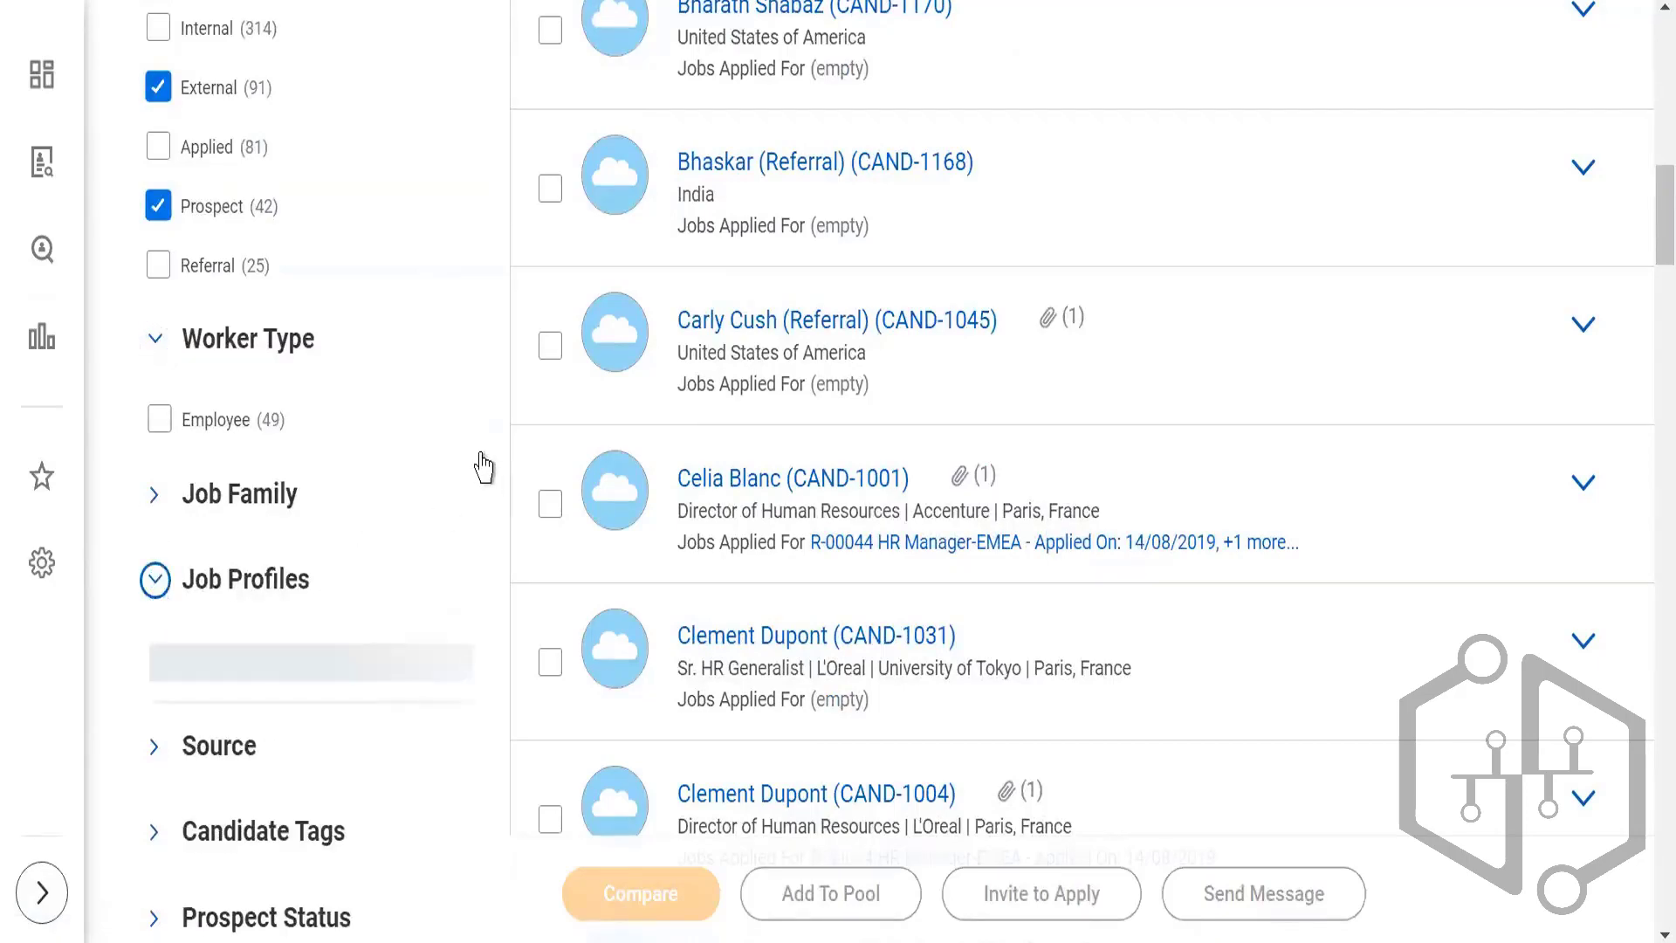
Step: Expand the Source and Candidate Tags filter categories to show their options
scroll(490, 449, down, 2)
scroll(411, 475, down, 2)
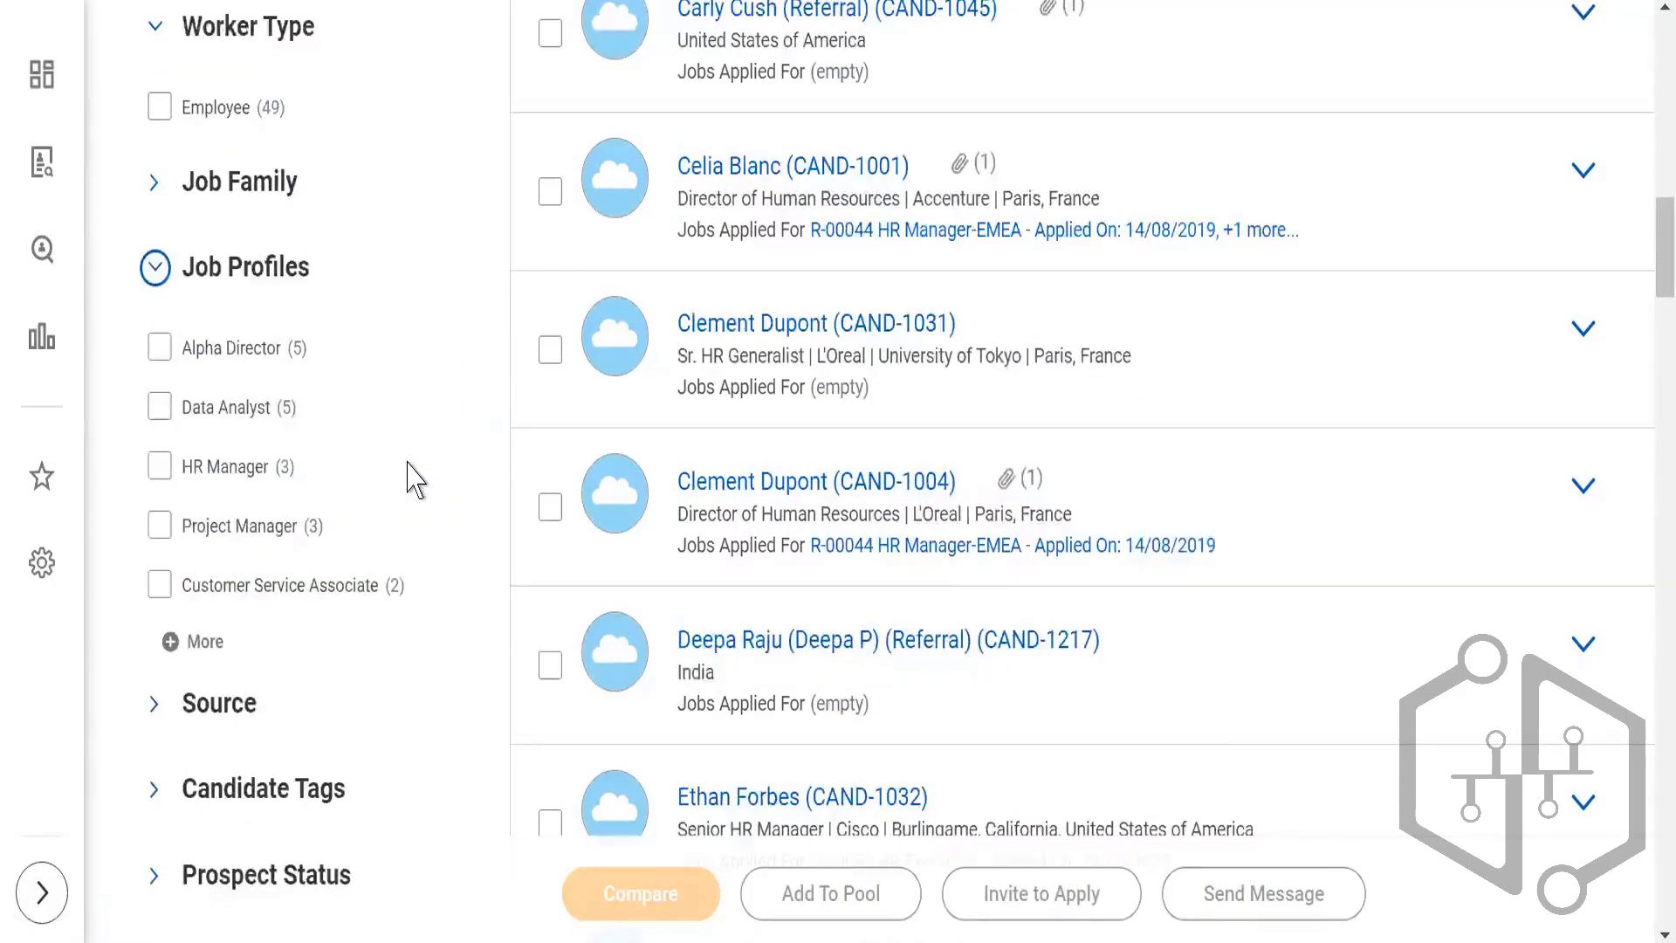
scroll(416, 479, down, 4)
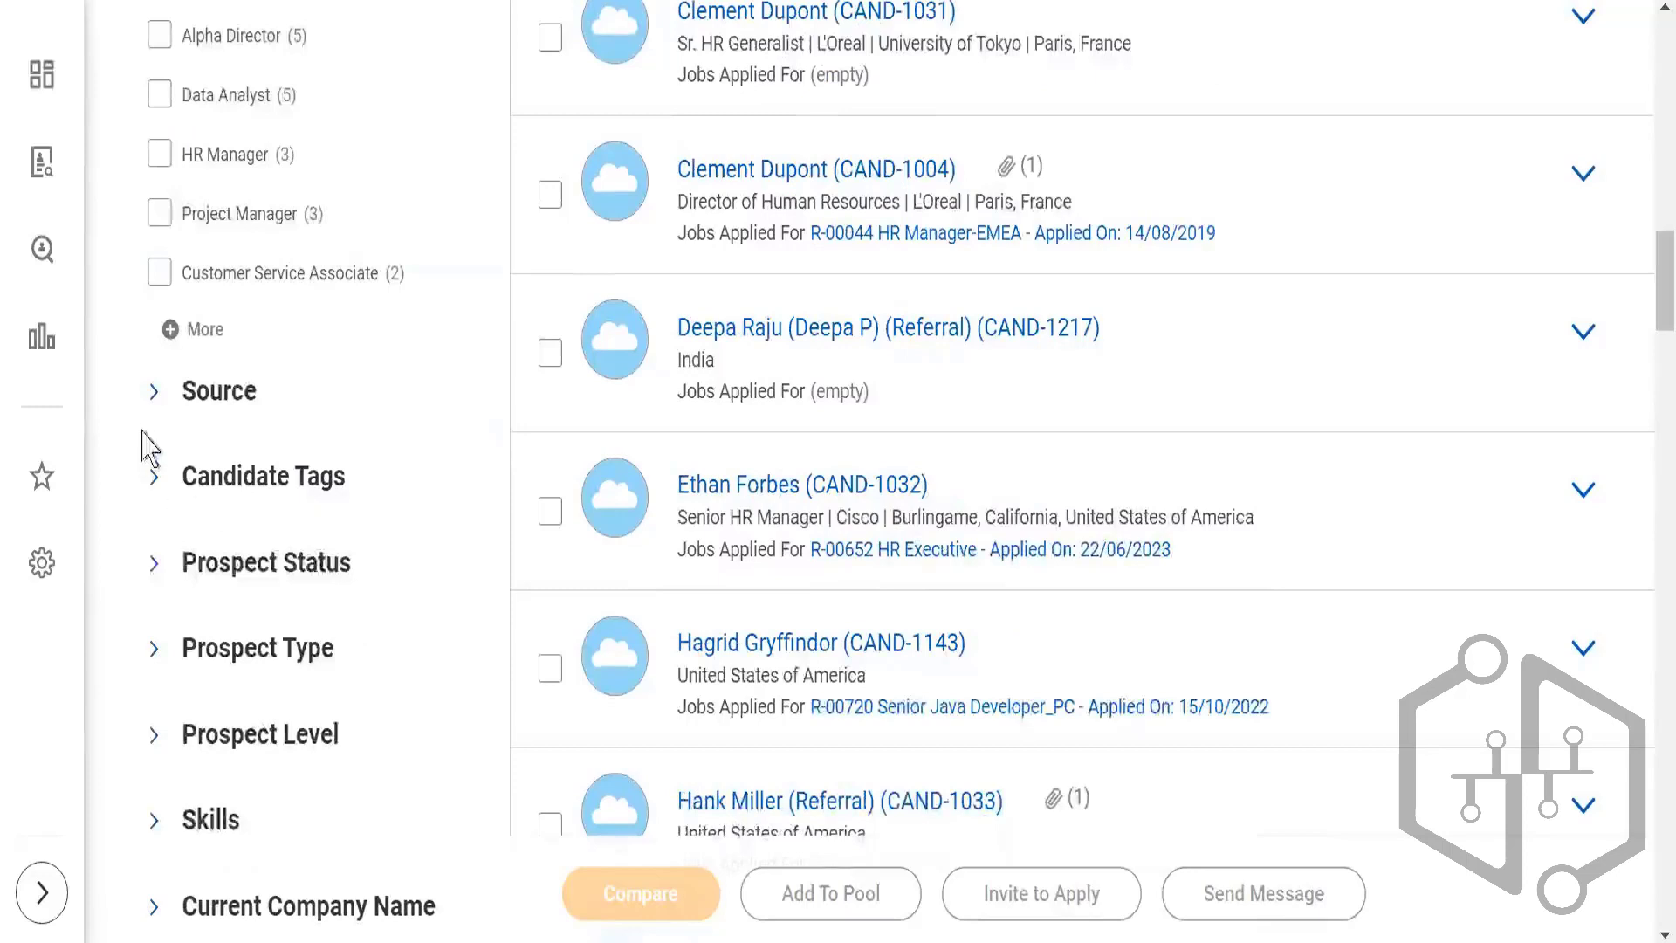
click(153, 393)
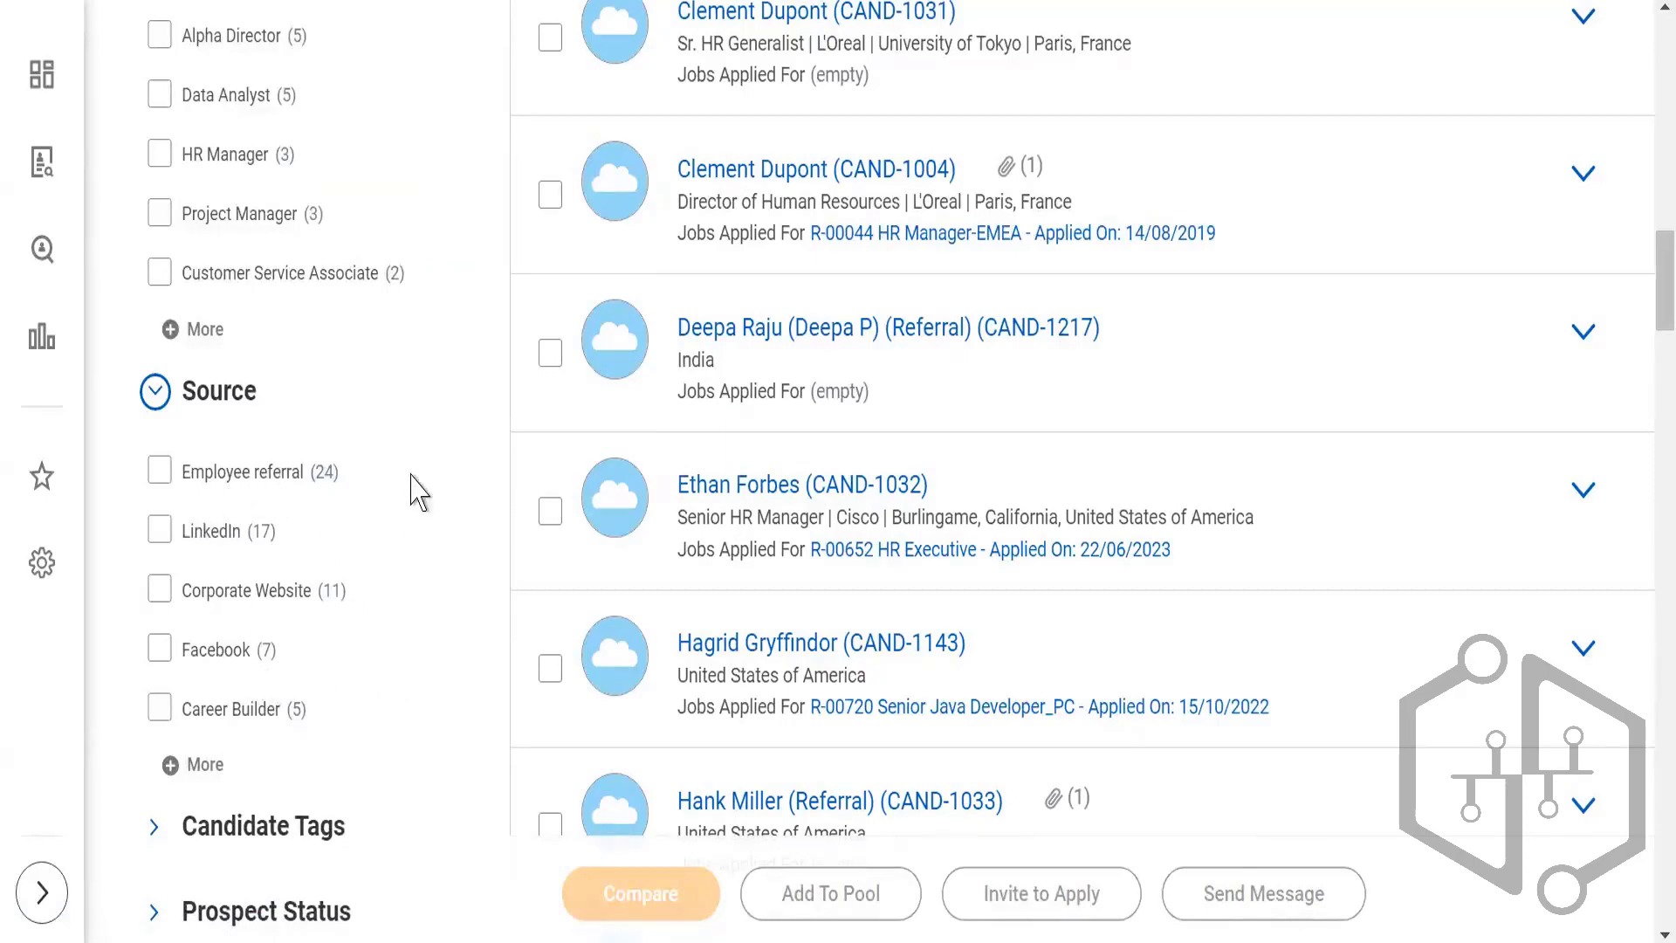
scroll(382, 505, down, 2)
scroll(359, 463, down, 4)
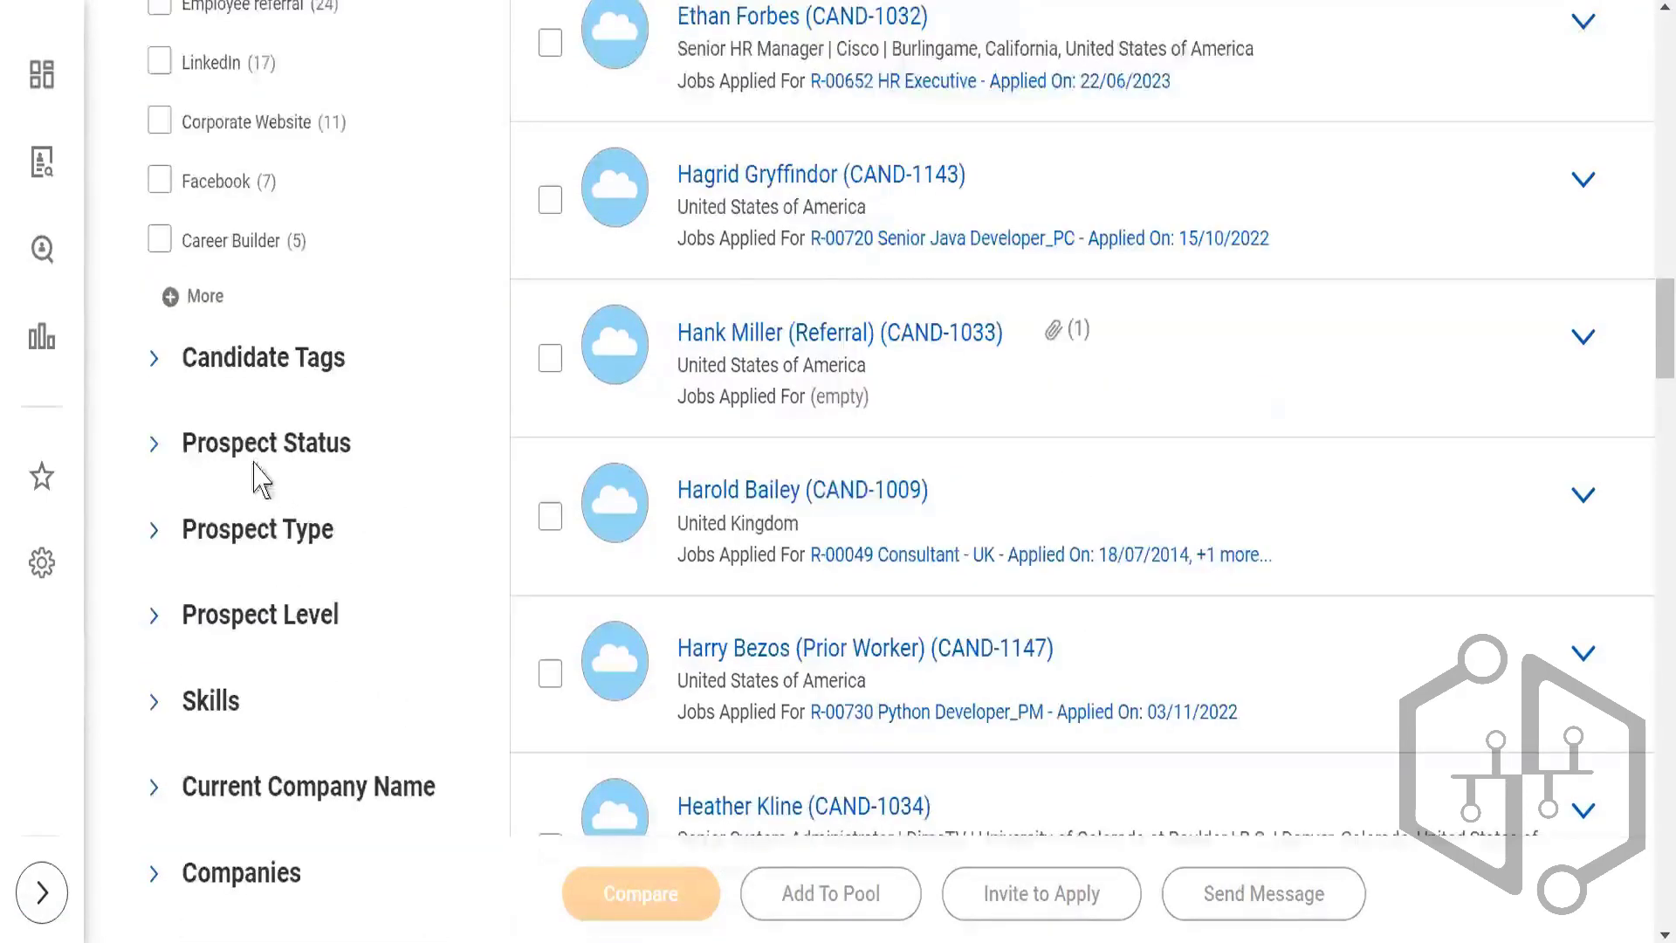
click(152, 373)
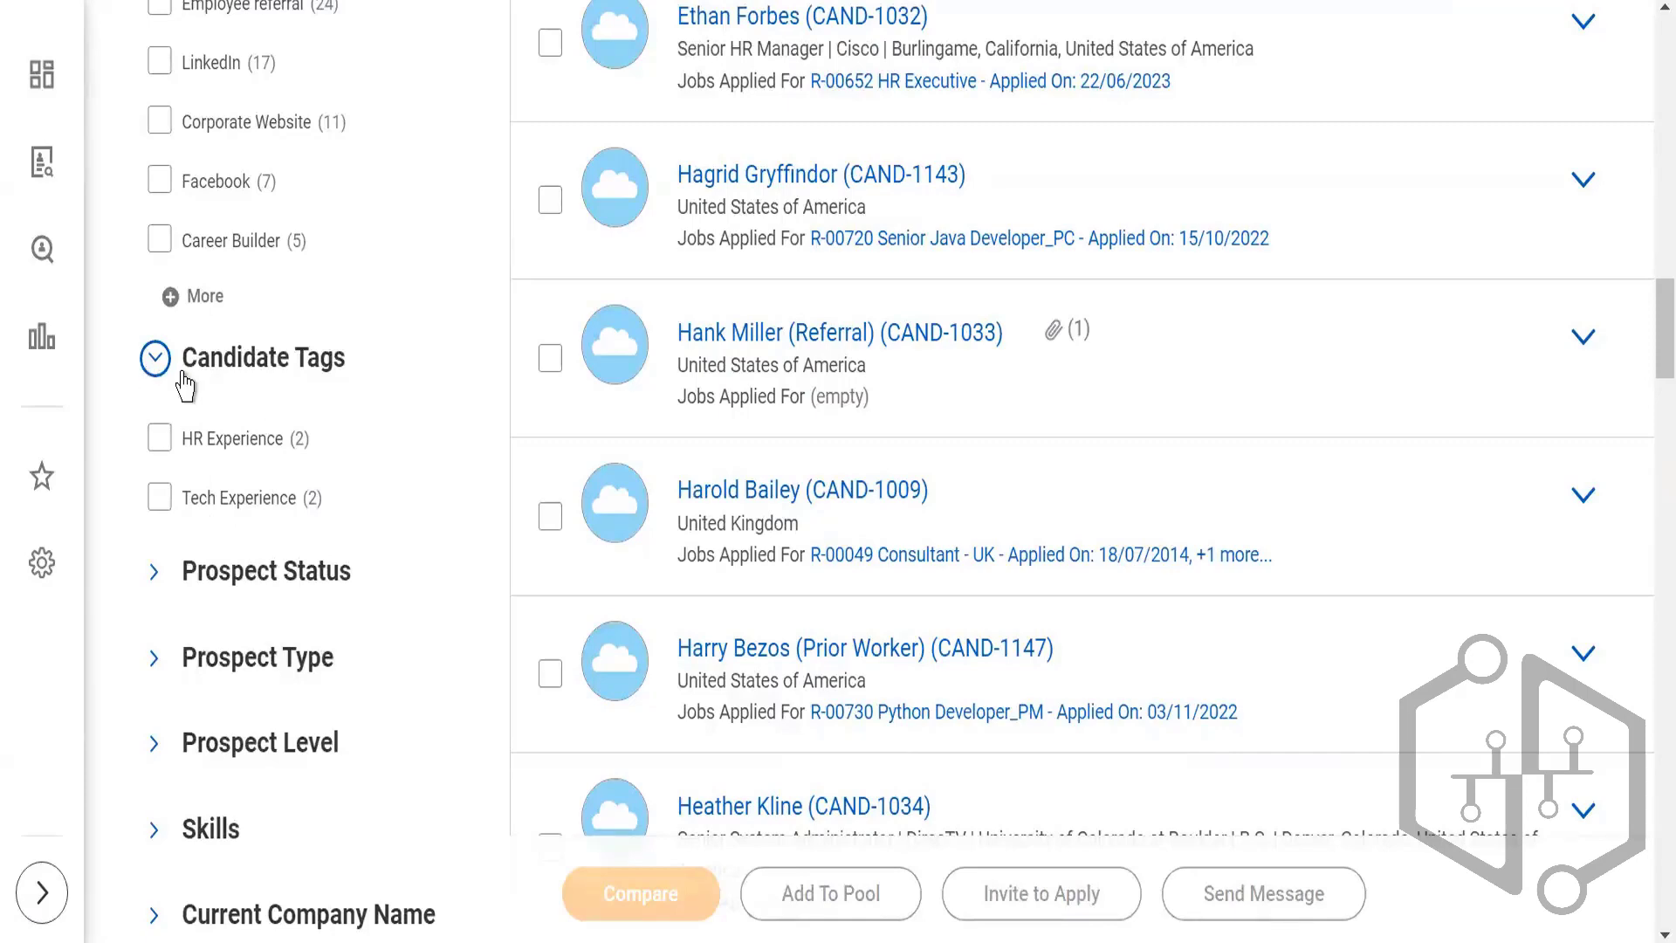
Step: Examine the remaining filter categories, from Prospect Status and Skills through Total Years Experience, Degrees and Schools
scroll(384, 495, down, 4)
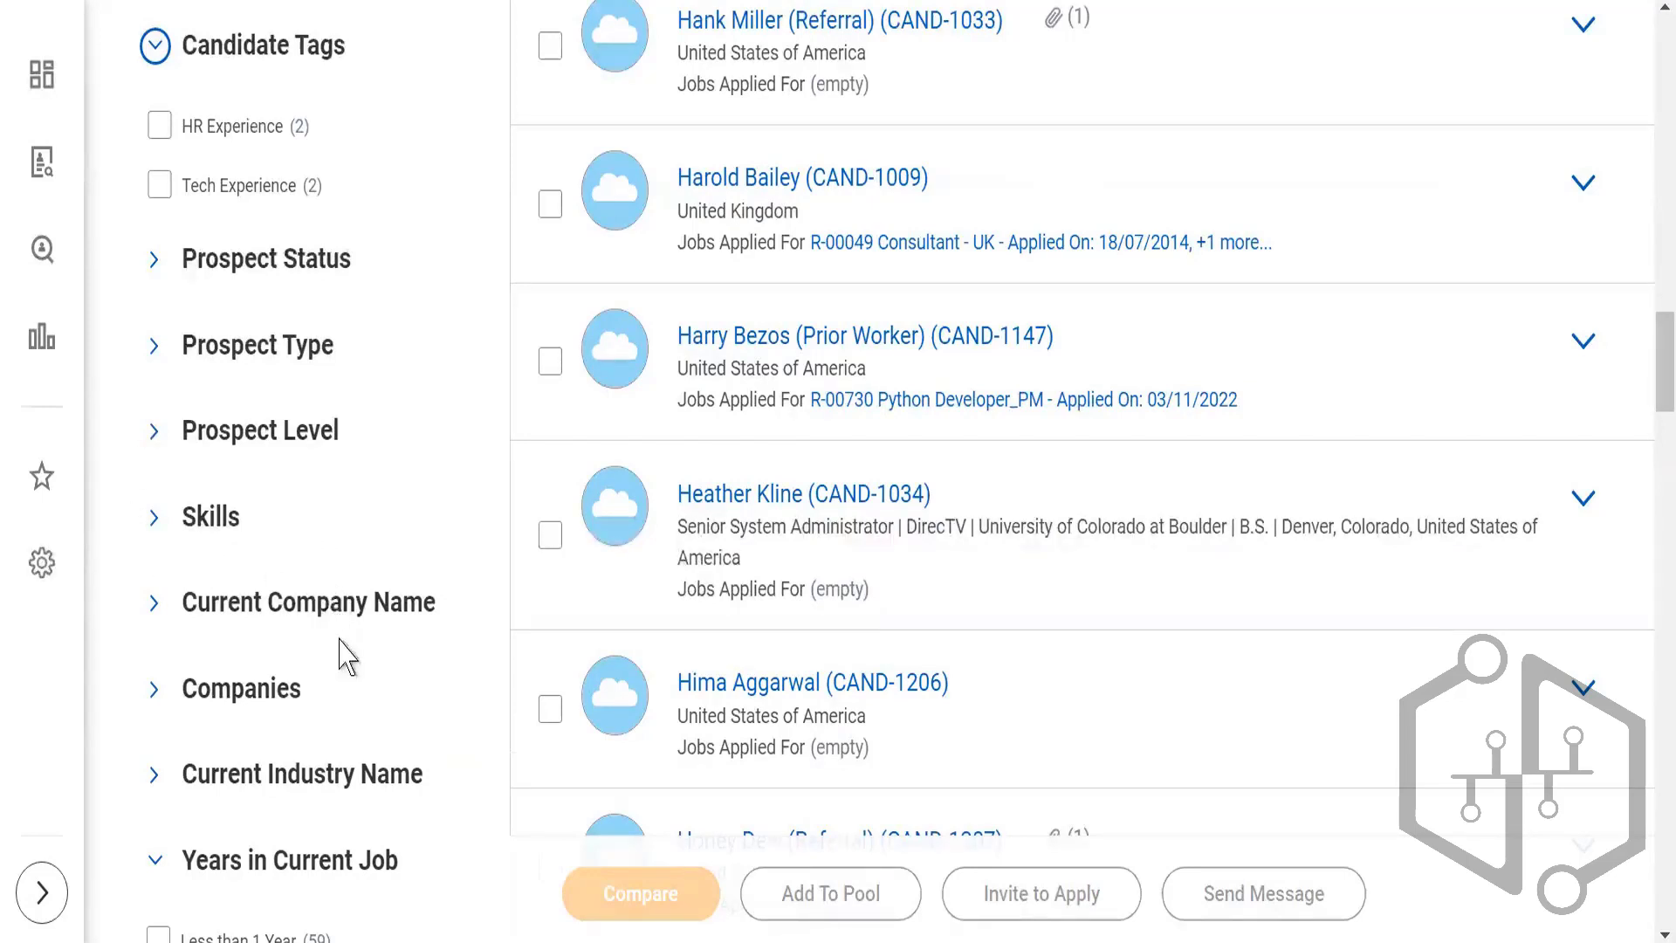
scroll(301, 698, down, 3)
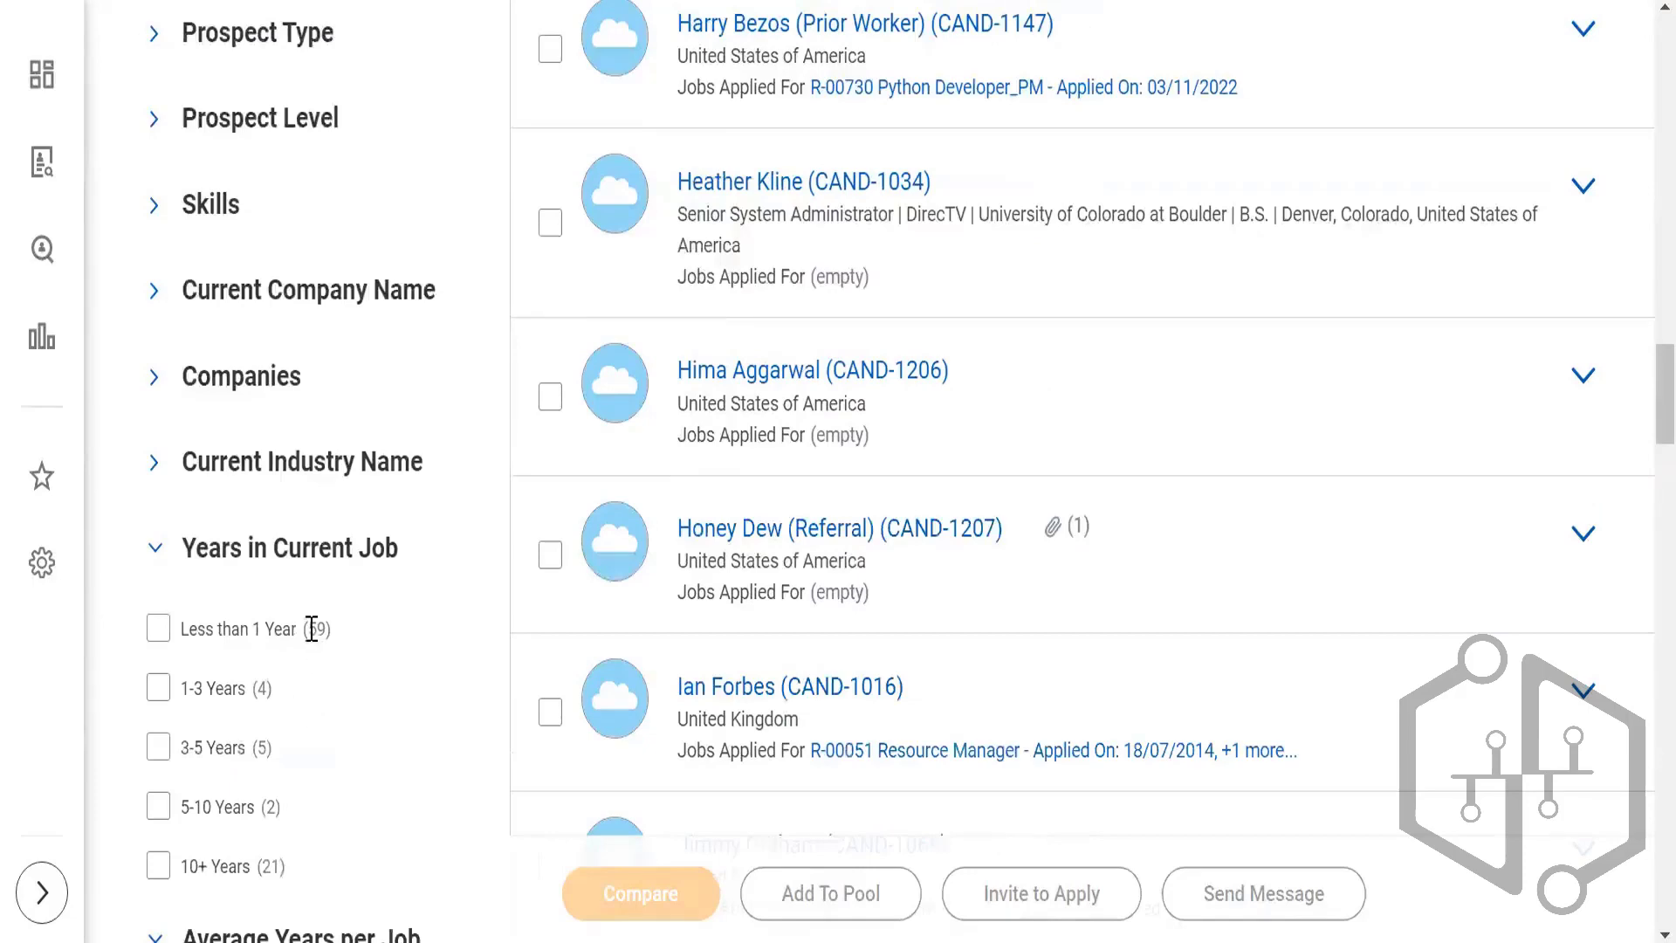
scroll(314, 627, down, 3)
scroll(313, 646, down, 7)
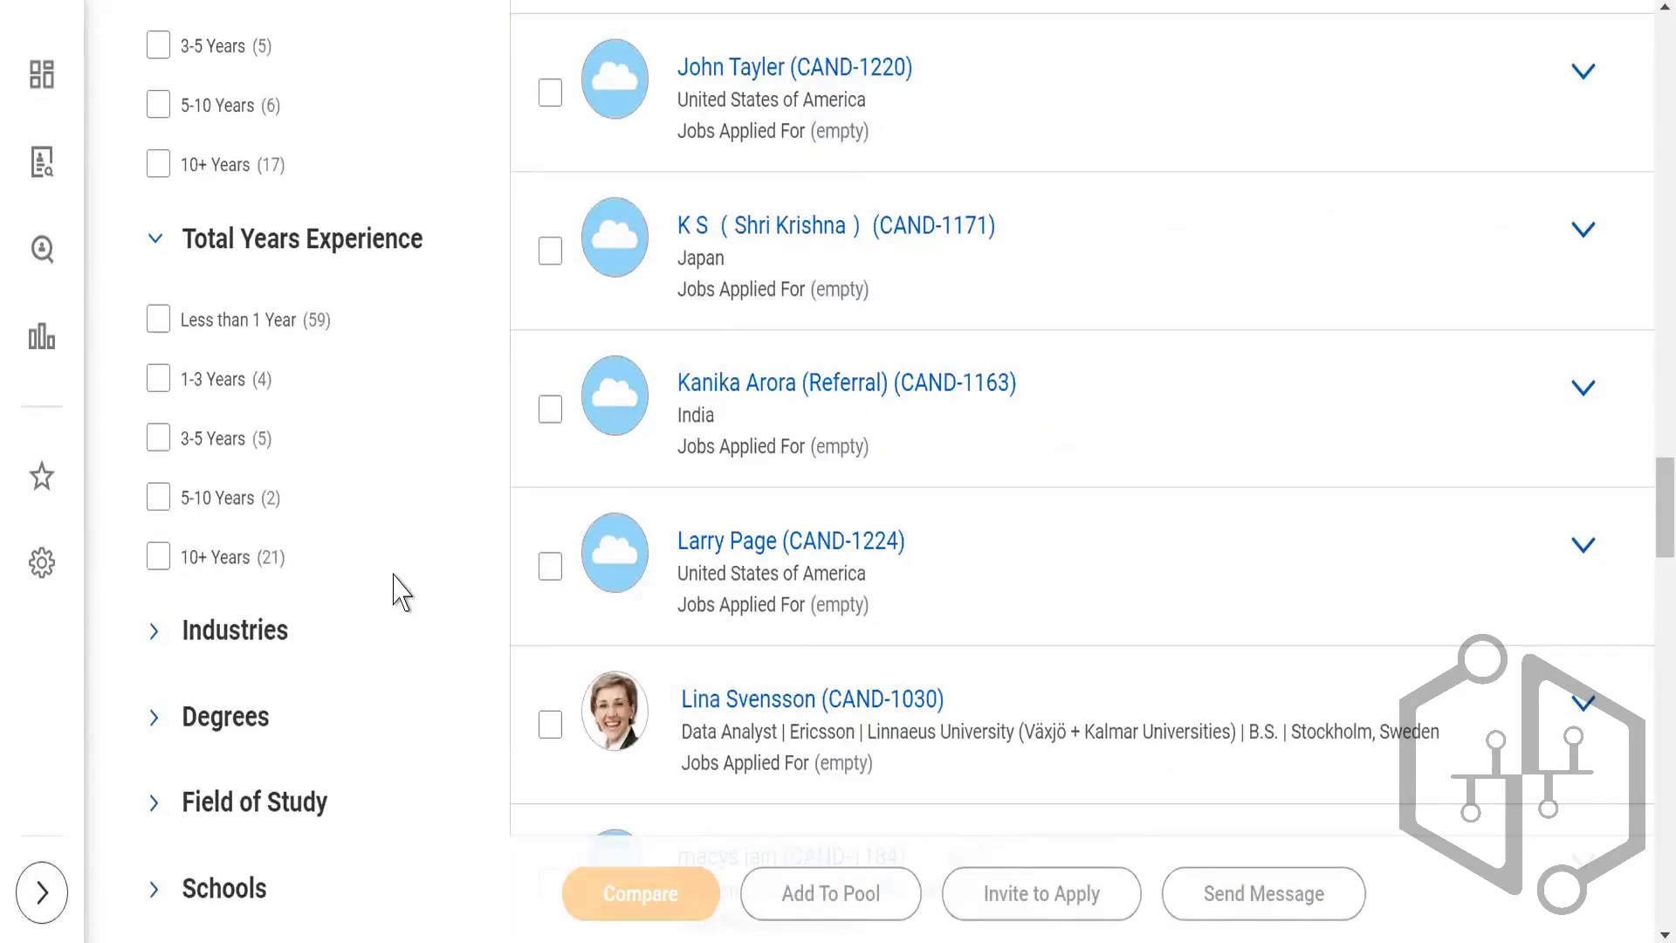
scroll(399, 594, up, 20)
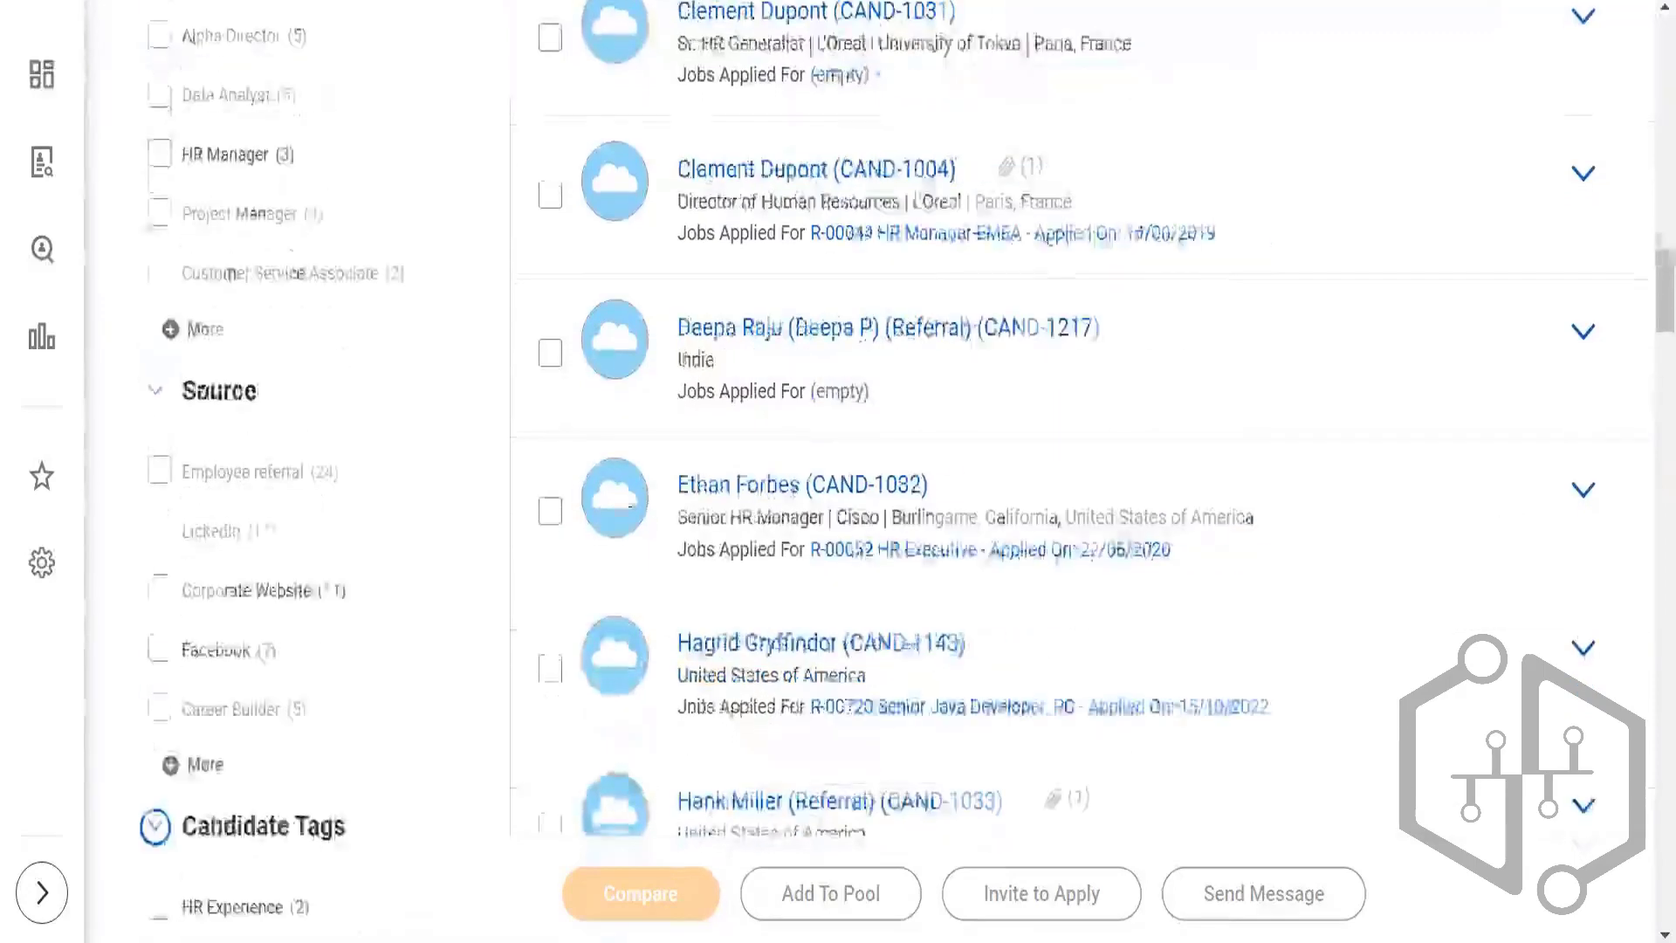
scroll(698, 515, up, 12)
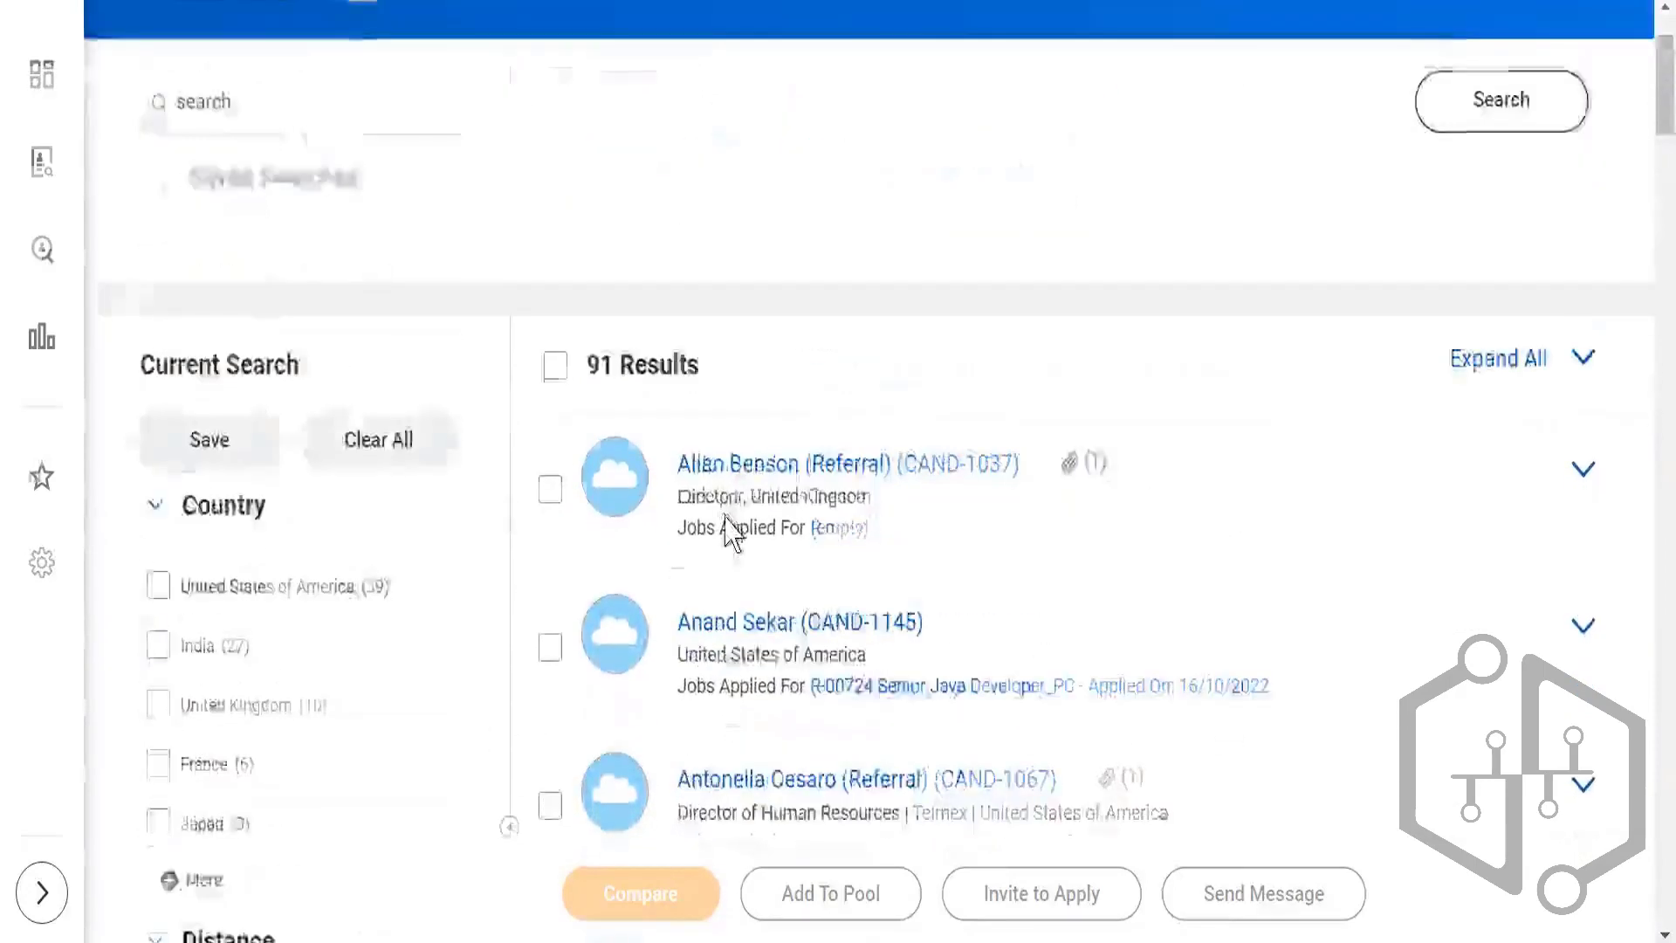
Step: Remove the Prospect and External candidate type filters from the current search
scroll(731, 533, down, 9)
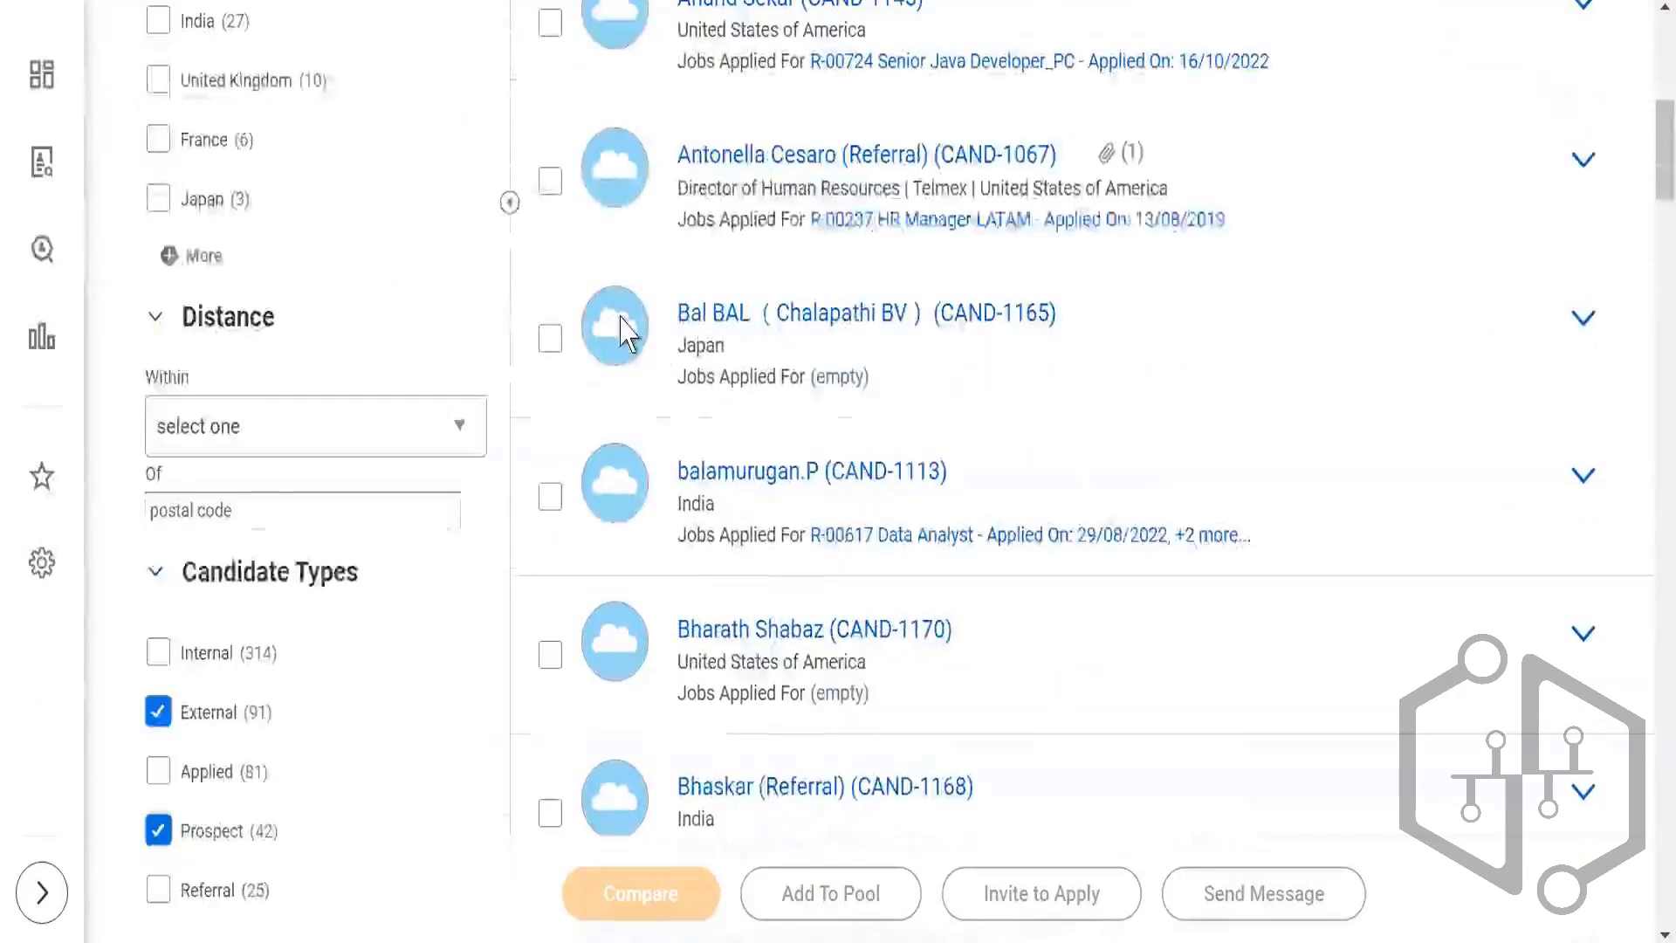
scroll(626, 332, up, 5)
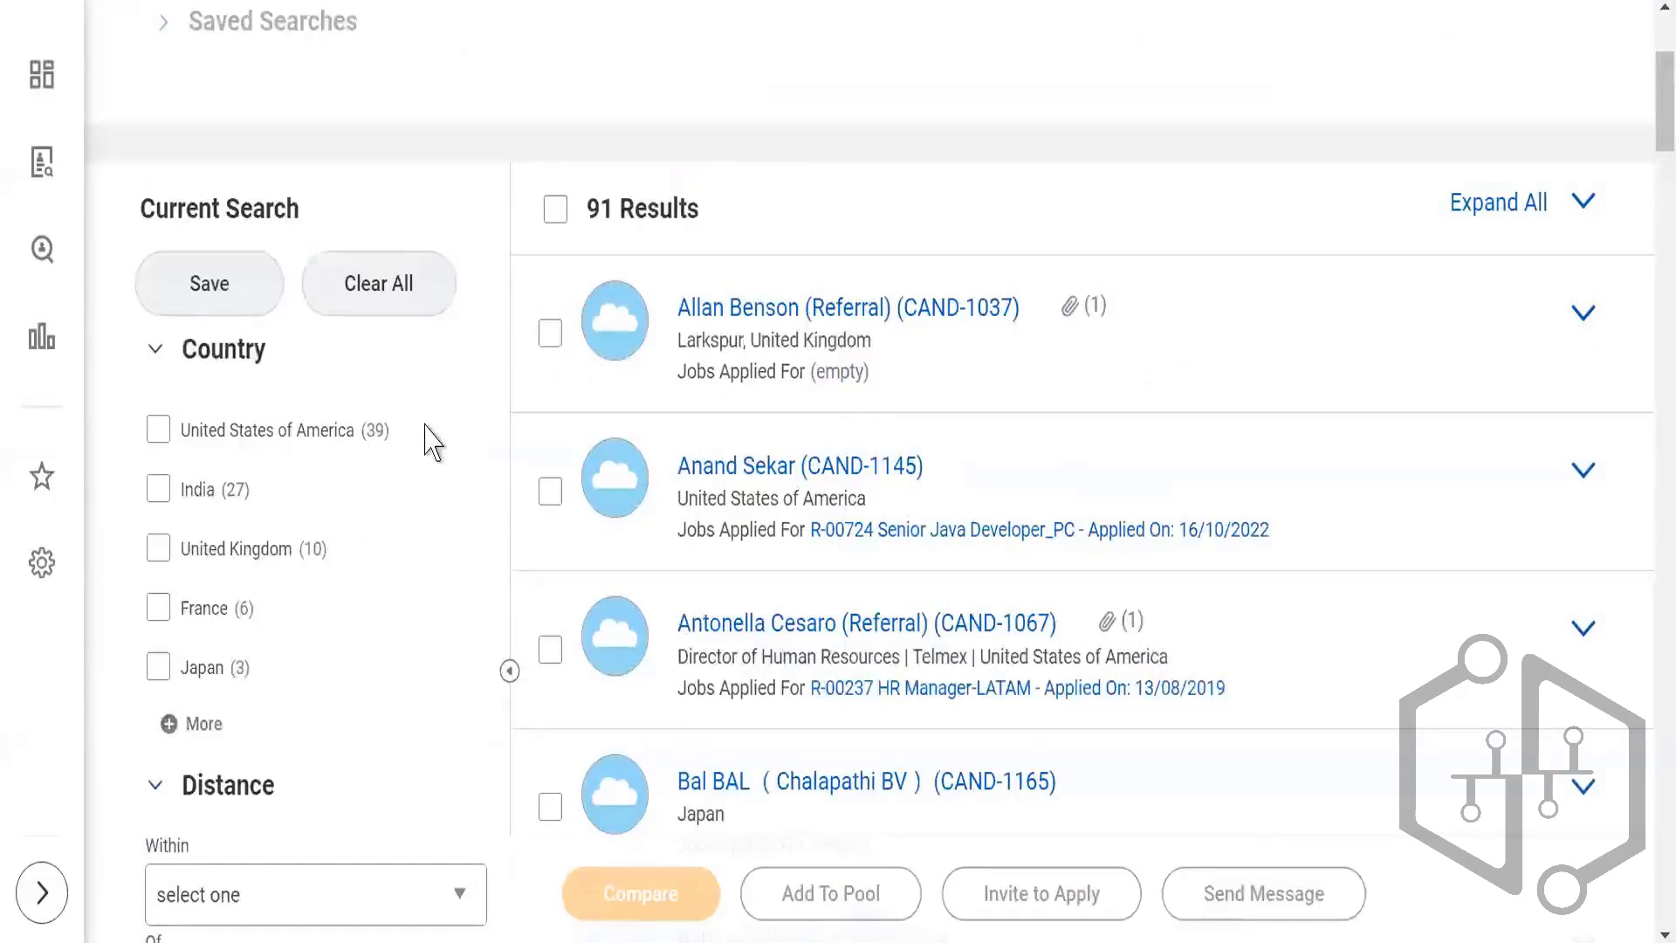
scroll(384, 456, down, 5)
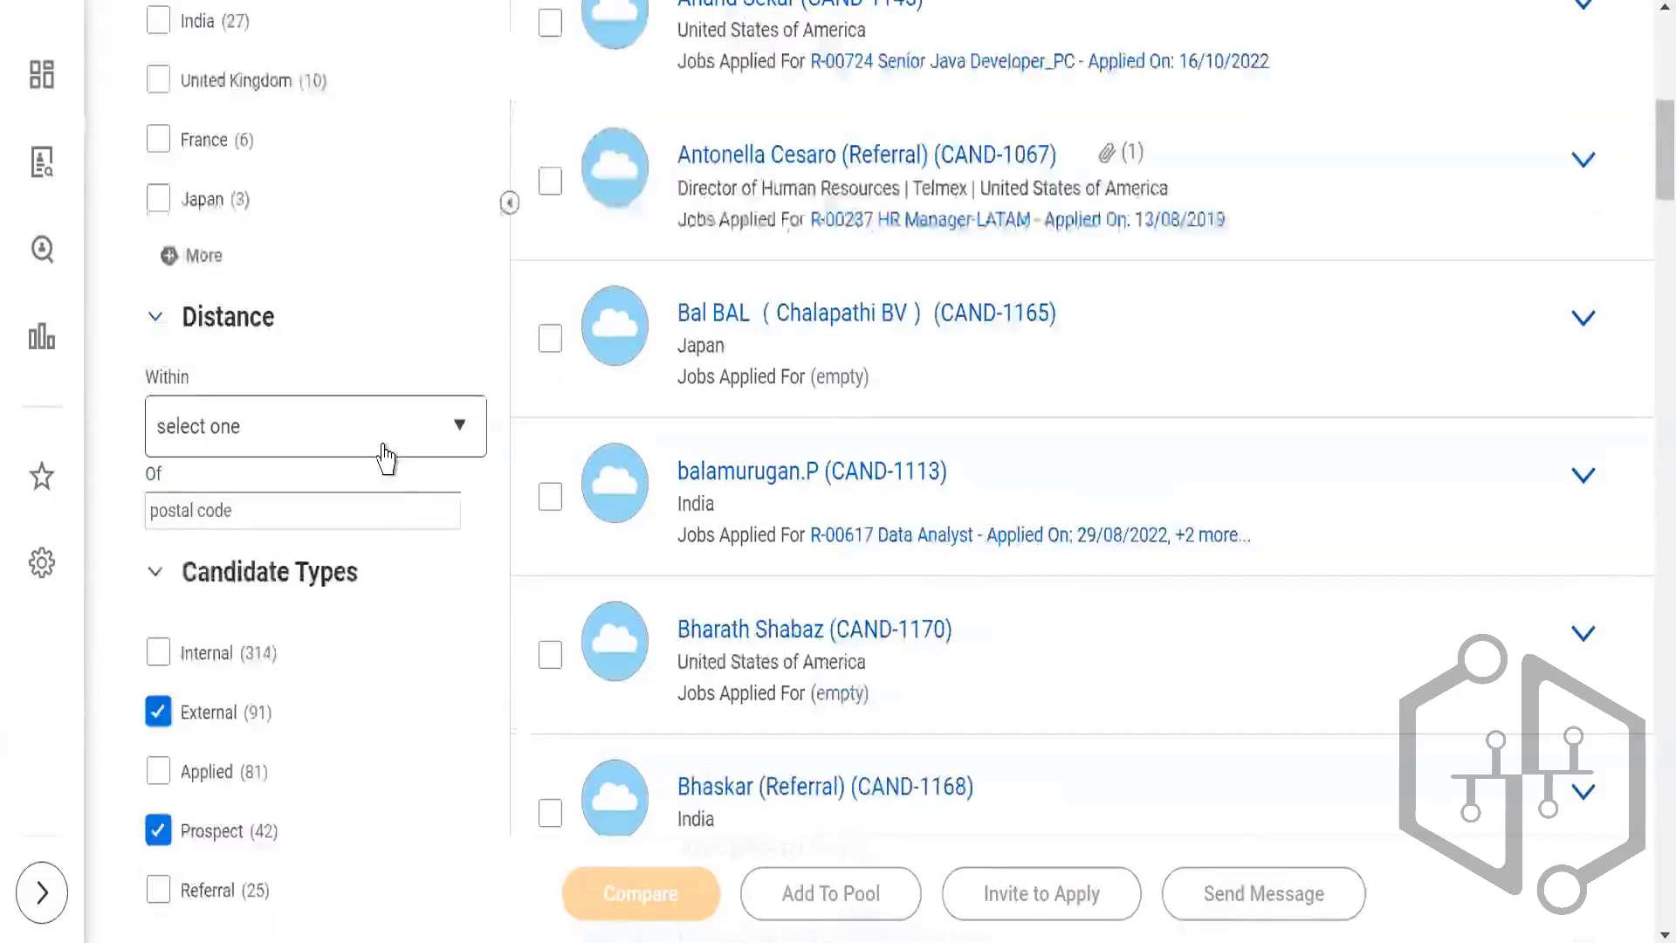
click(158, 830)
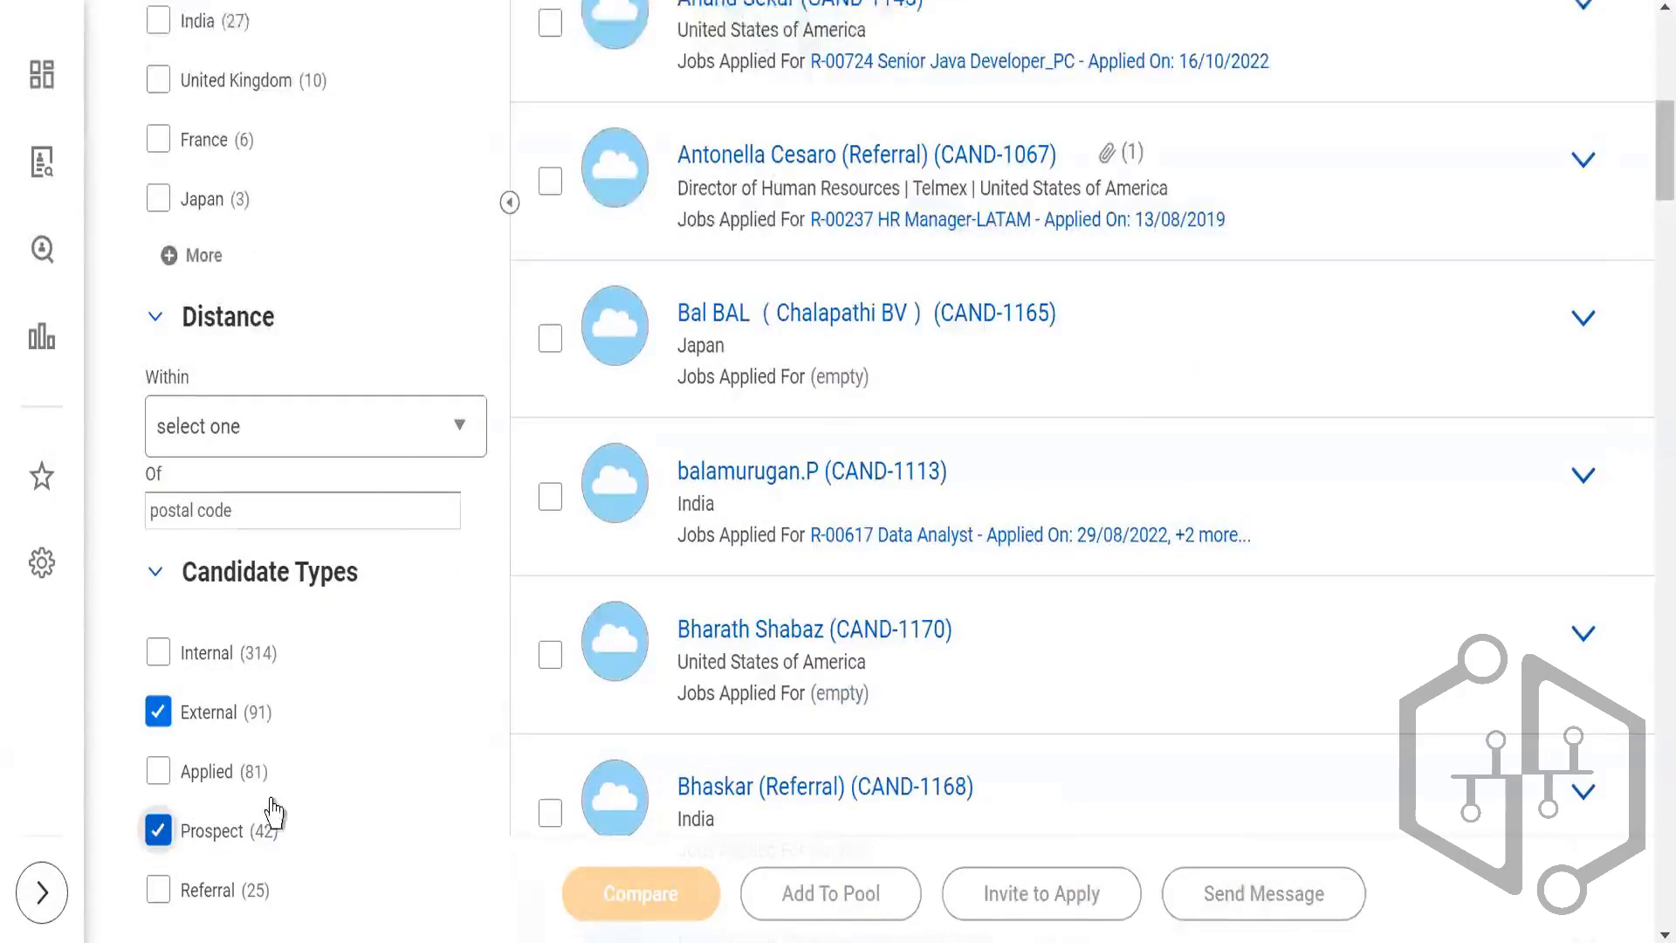
click(158, 714)
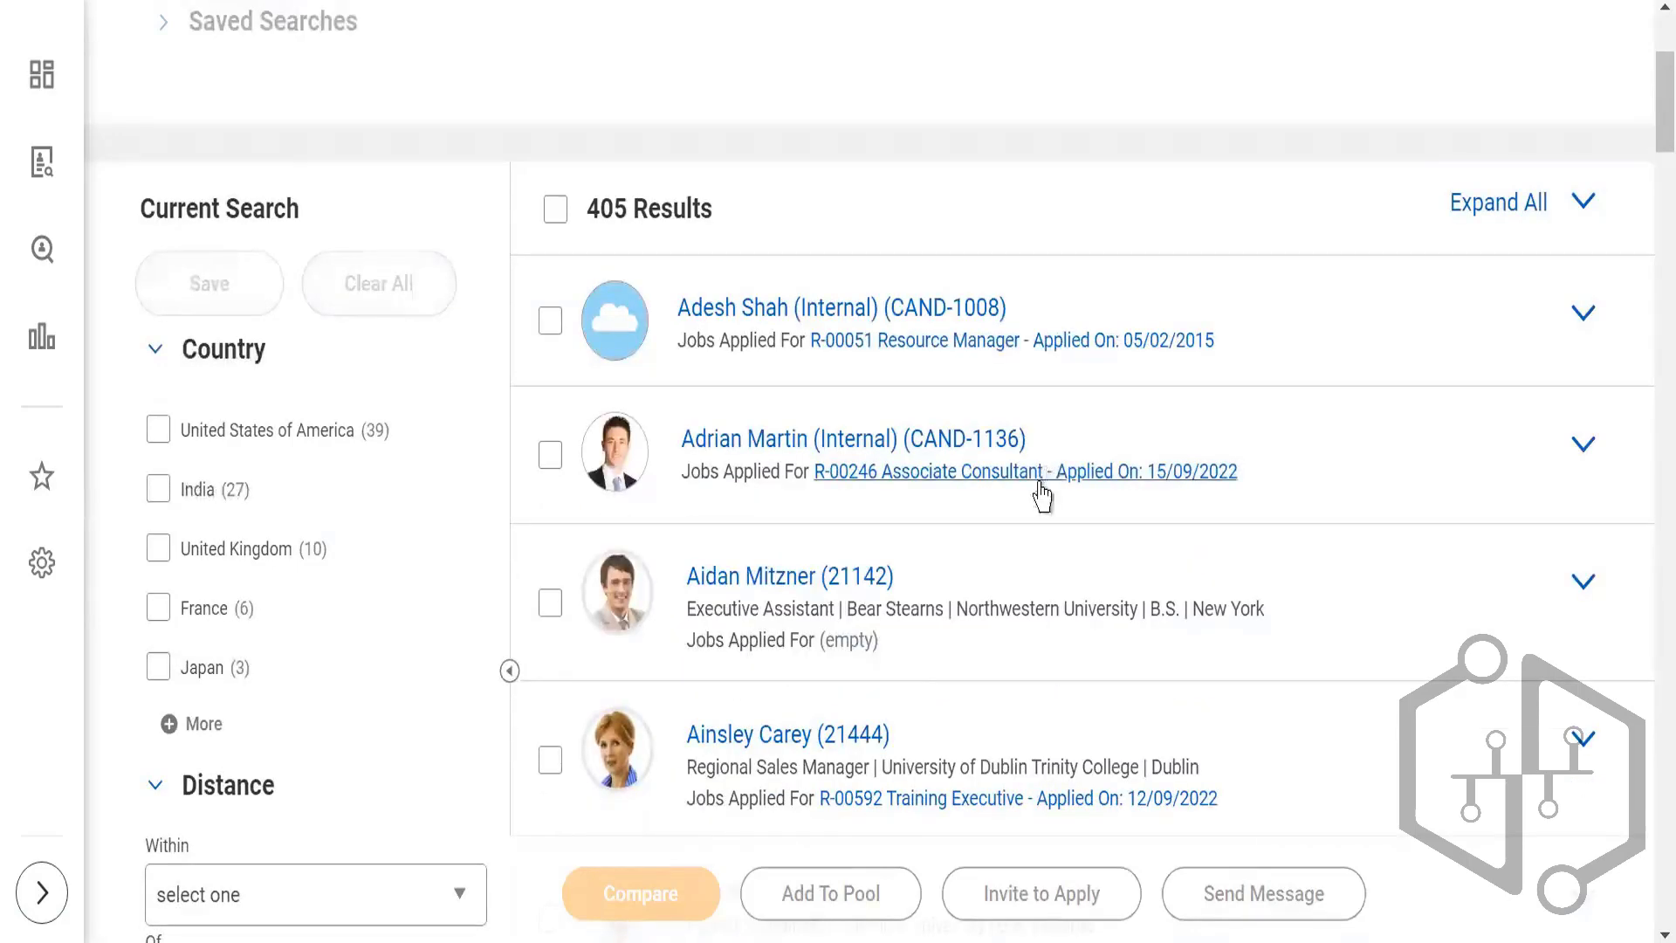
Step: Select the first candidate in the unfiltered results, the internal applicant for the R-00051 Resource Manager job
scroll(1044, 490, down, 2)
scroll(558, 320, up, 2)
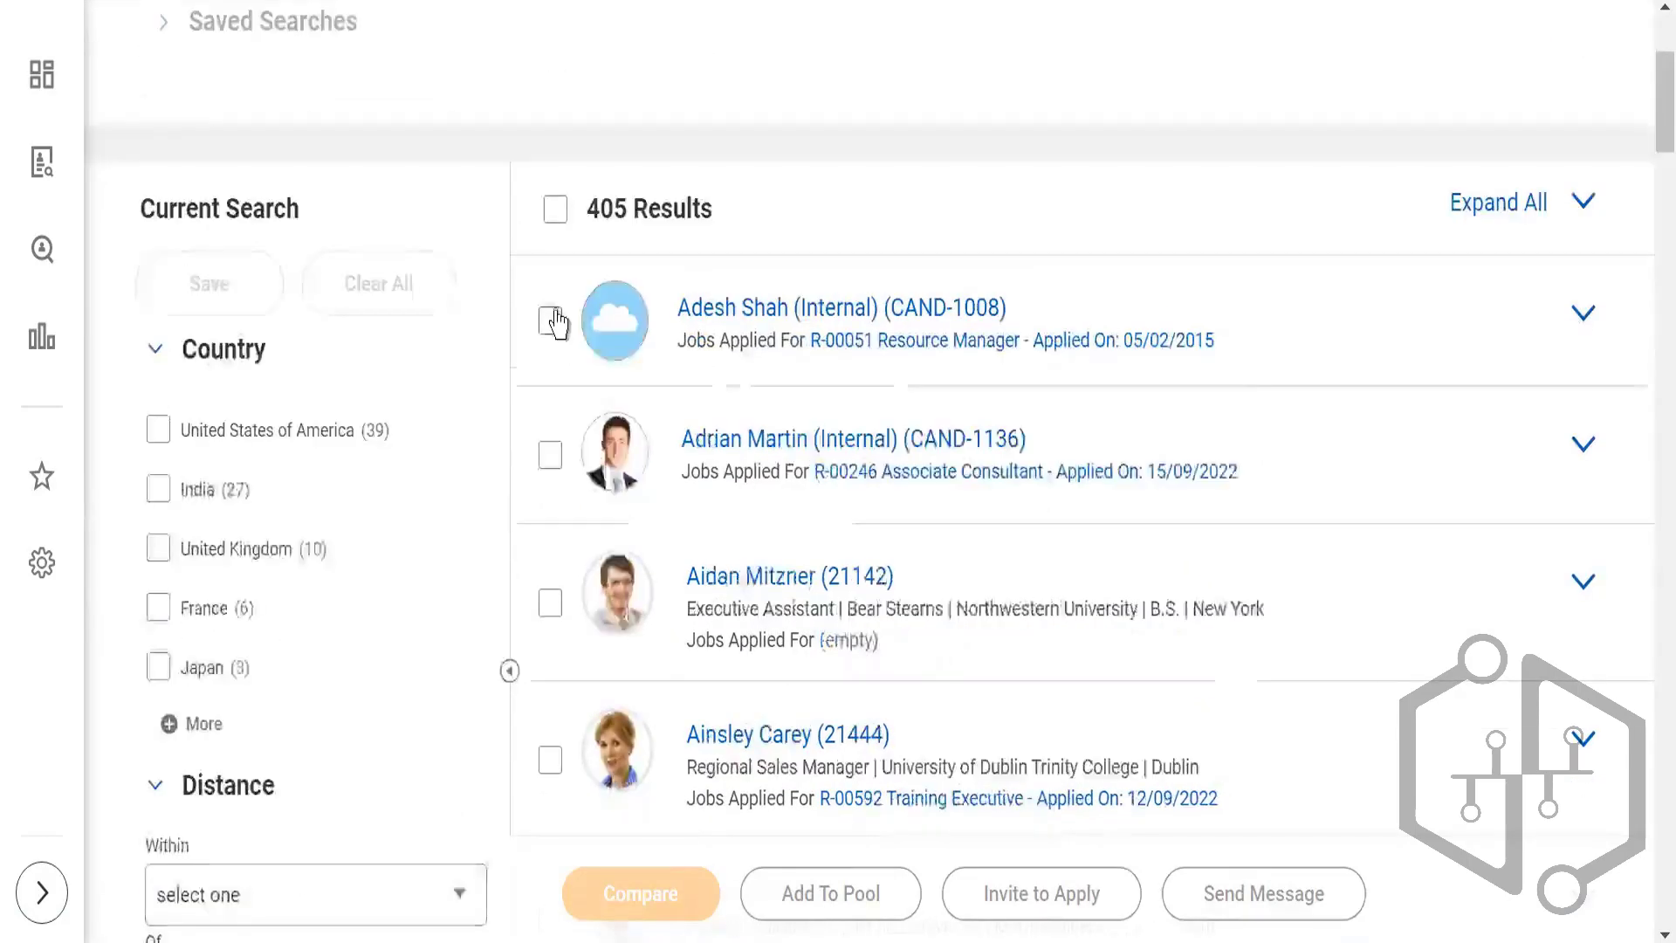
click(551, 323)
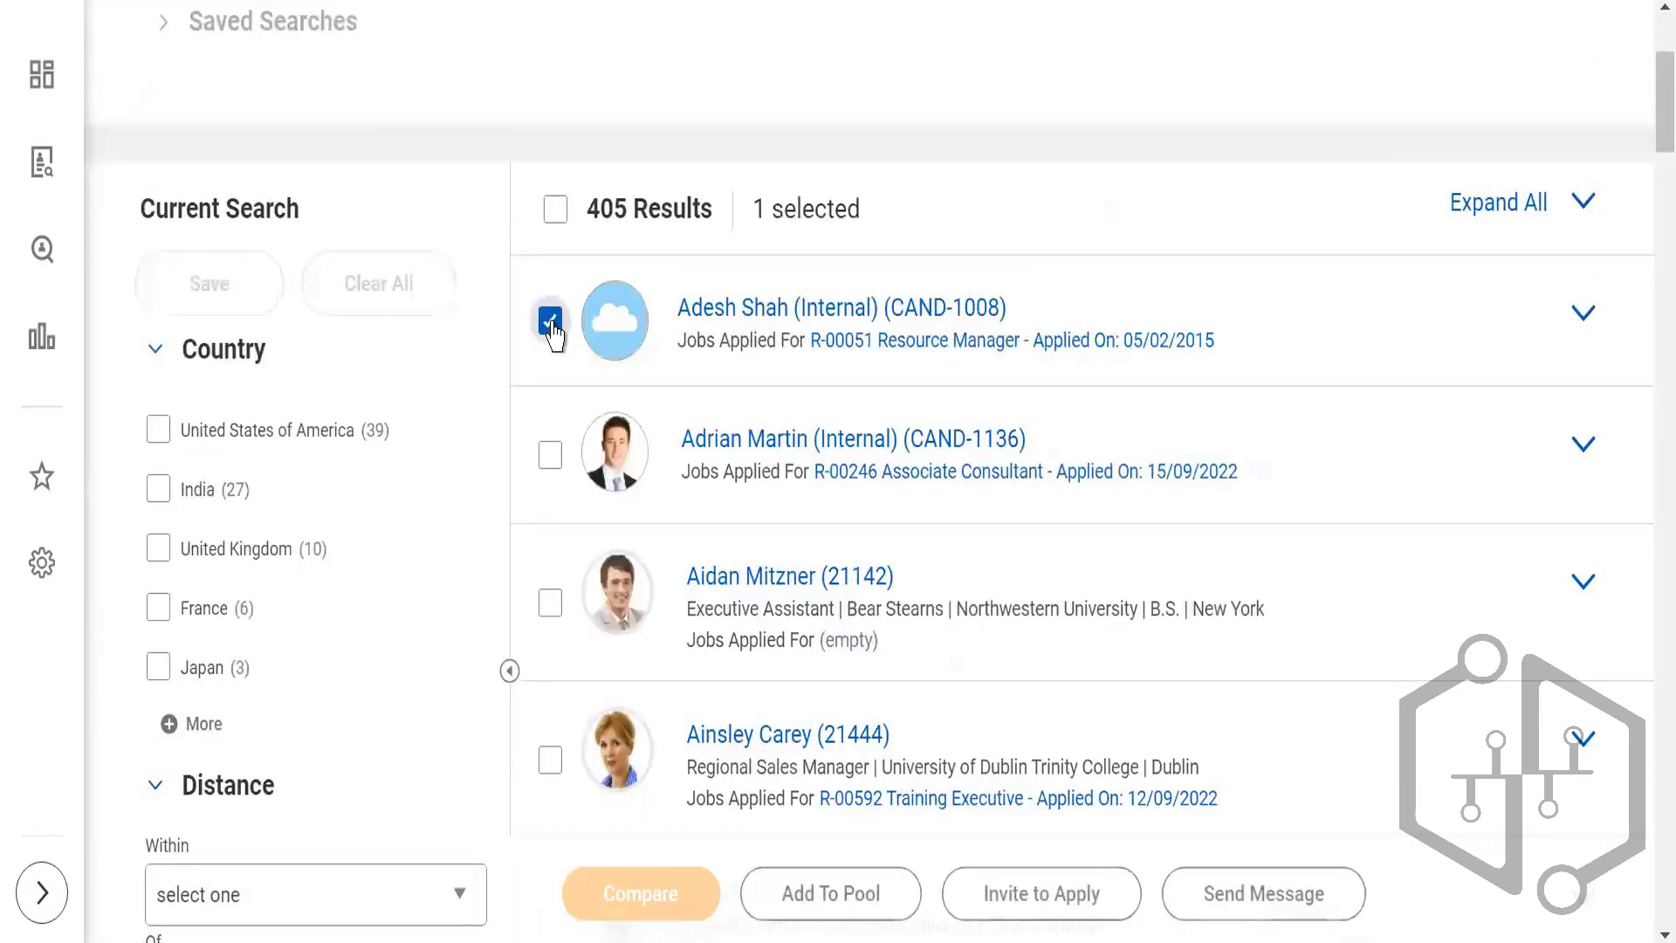
Step: Add the next four candidates in the results list to the selection, through the R-00554 Payroll coordinator applicant
click(552, 457)
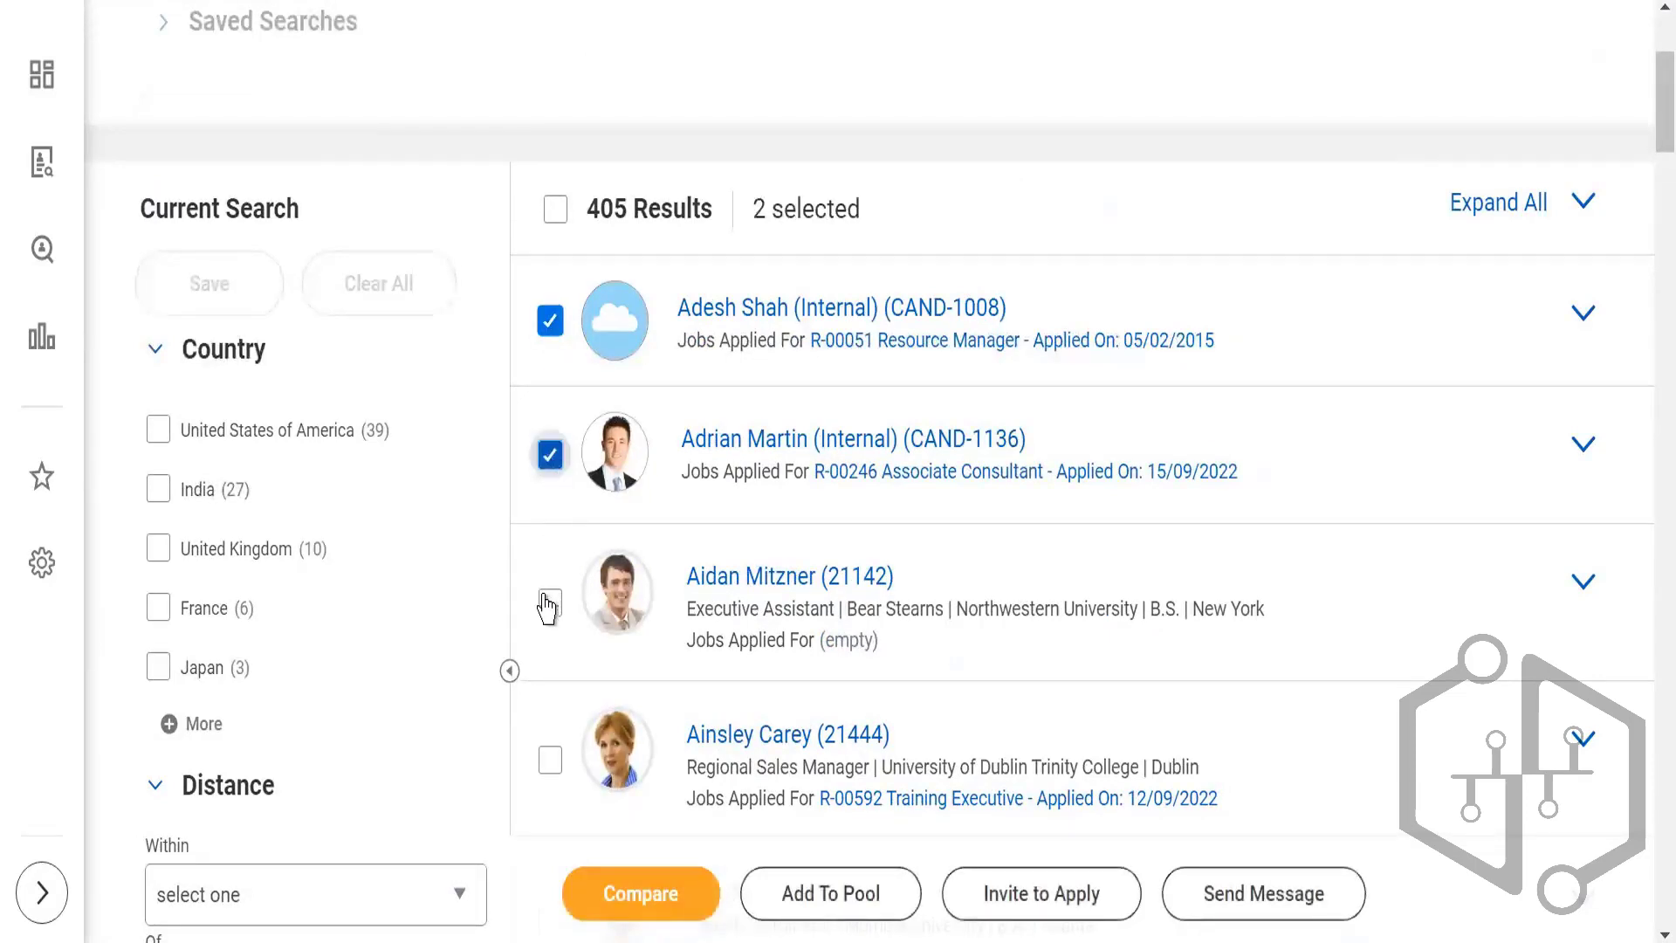
click(550, 612)
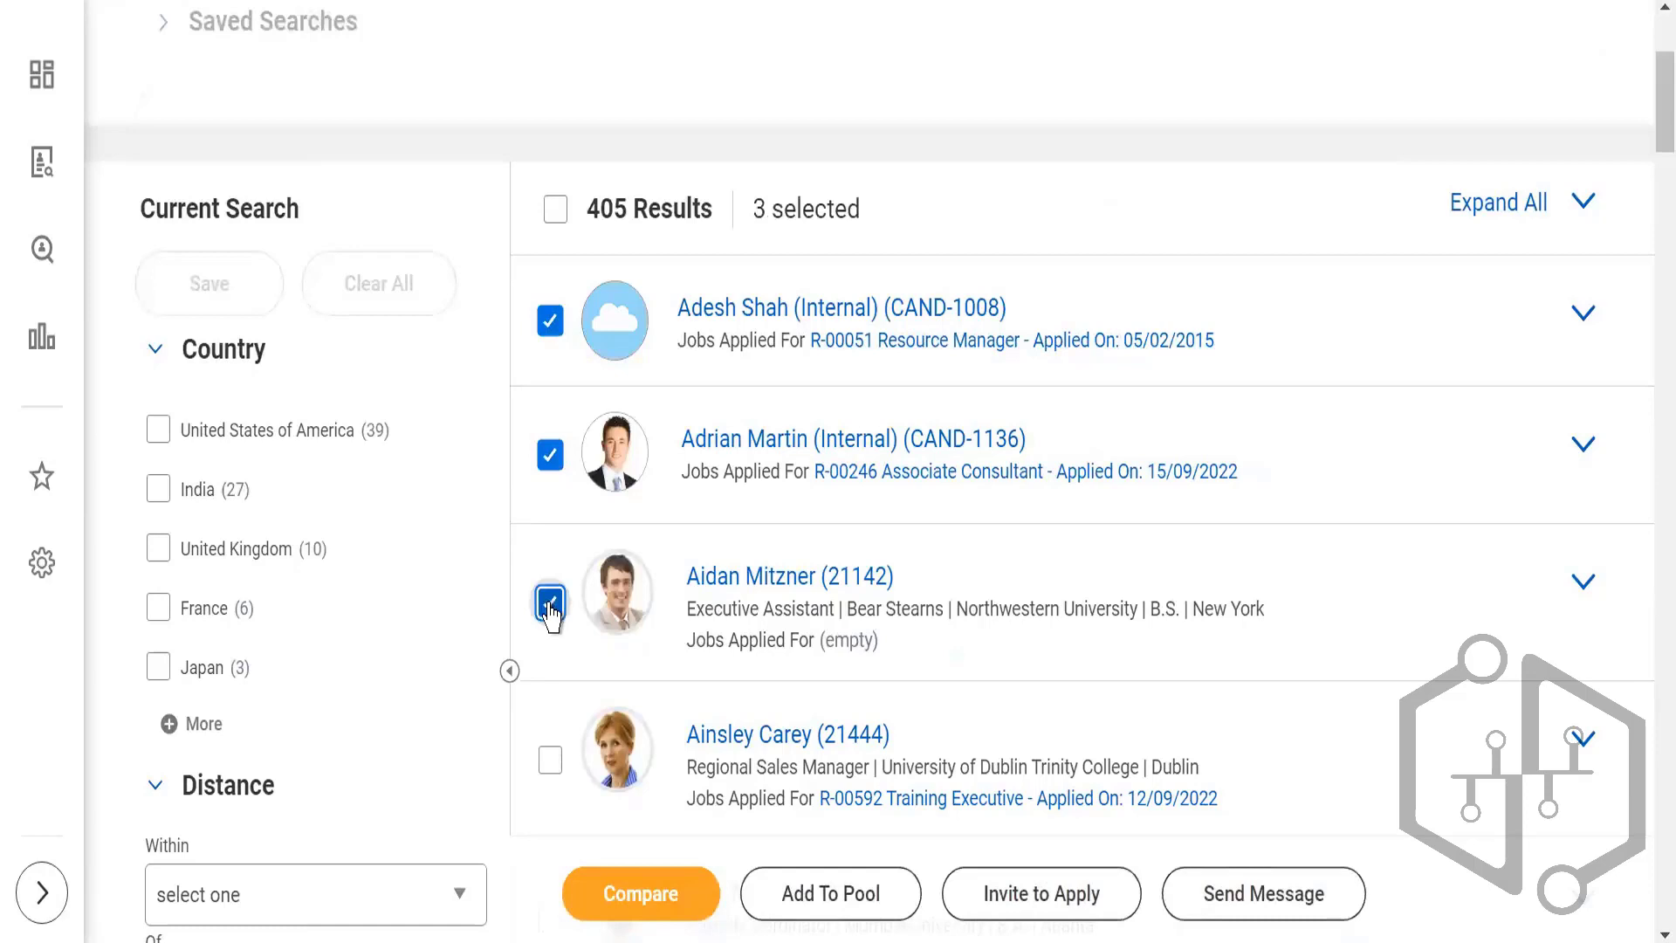
click(551, 760)
scroll(628, 677, down, 2)
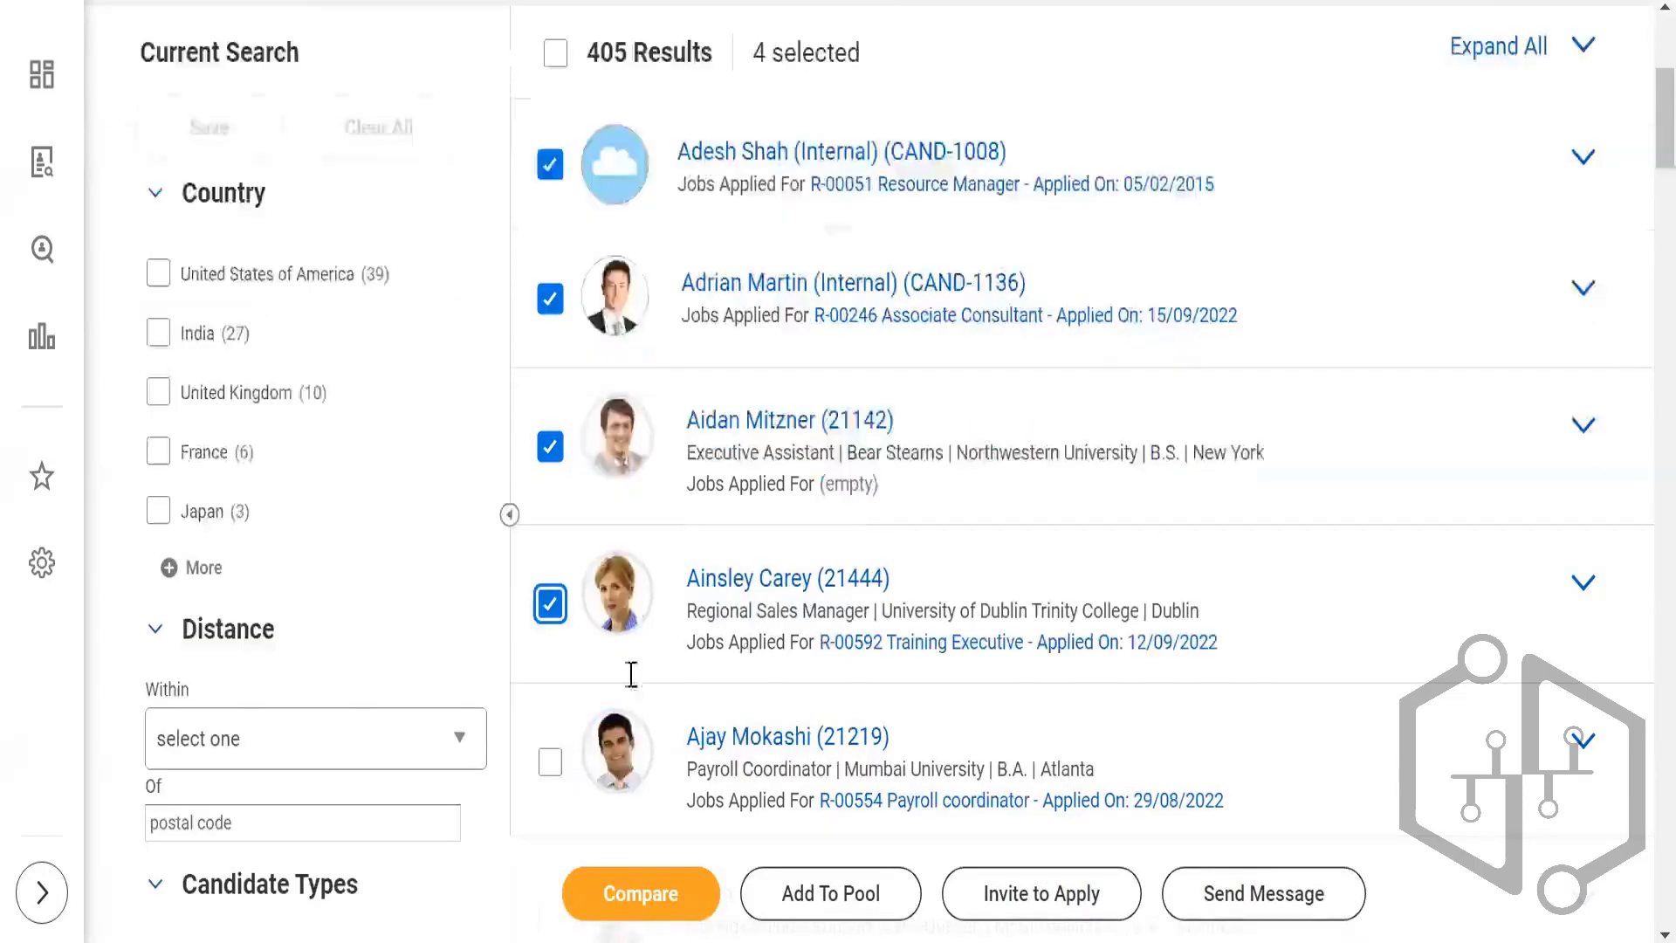
click(550, 761)
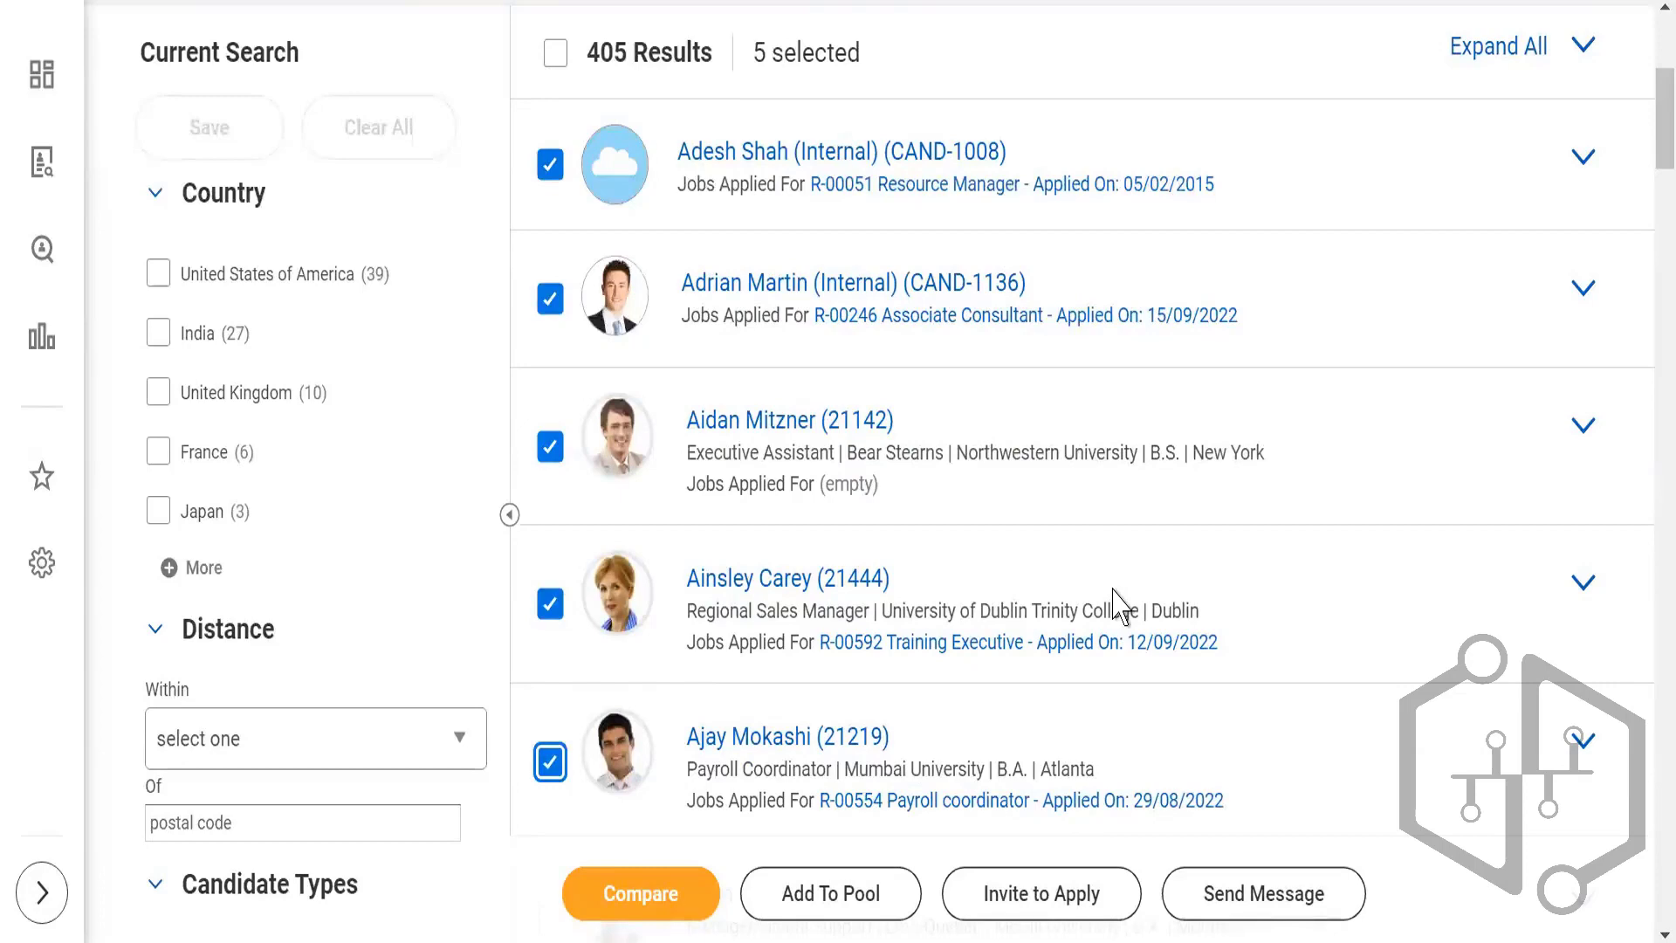
Step: Duplicate the Find Candidates page in a second browser tab and switch to that copy
scroll(1117, 604, up, 5)
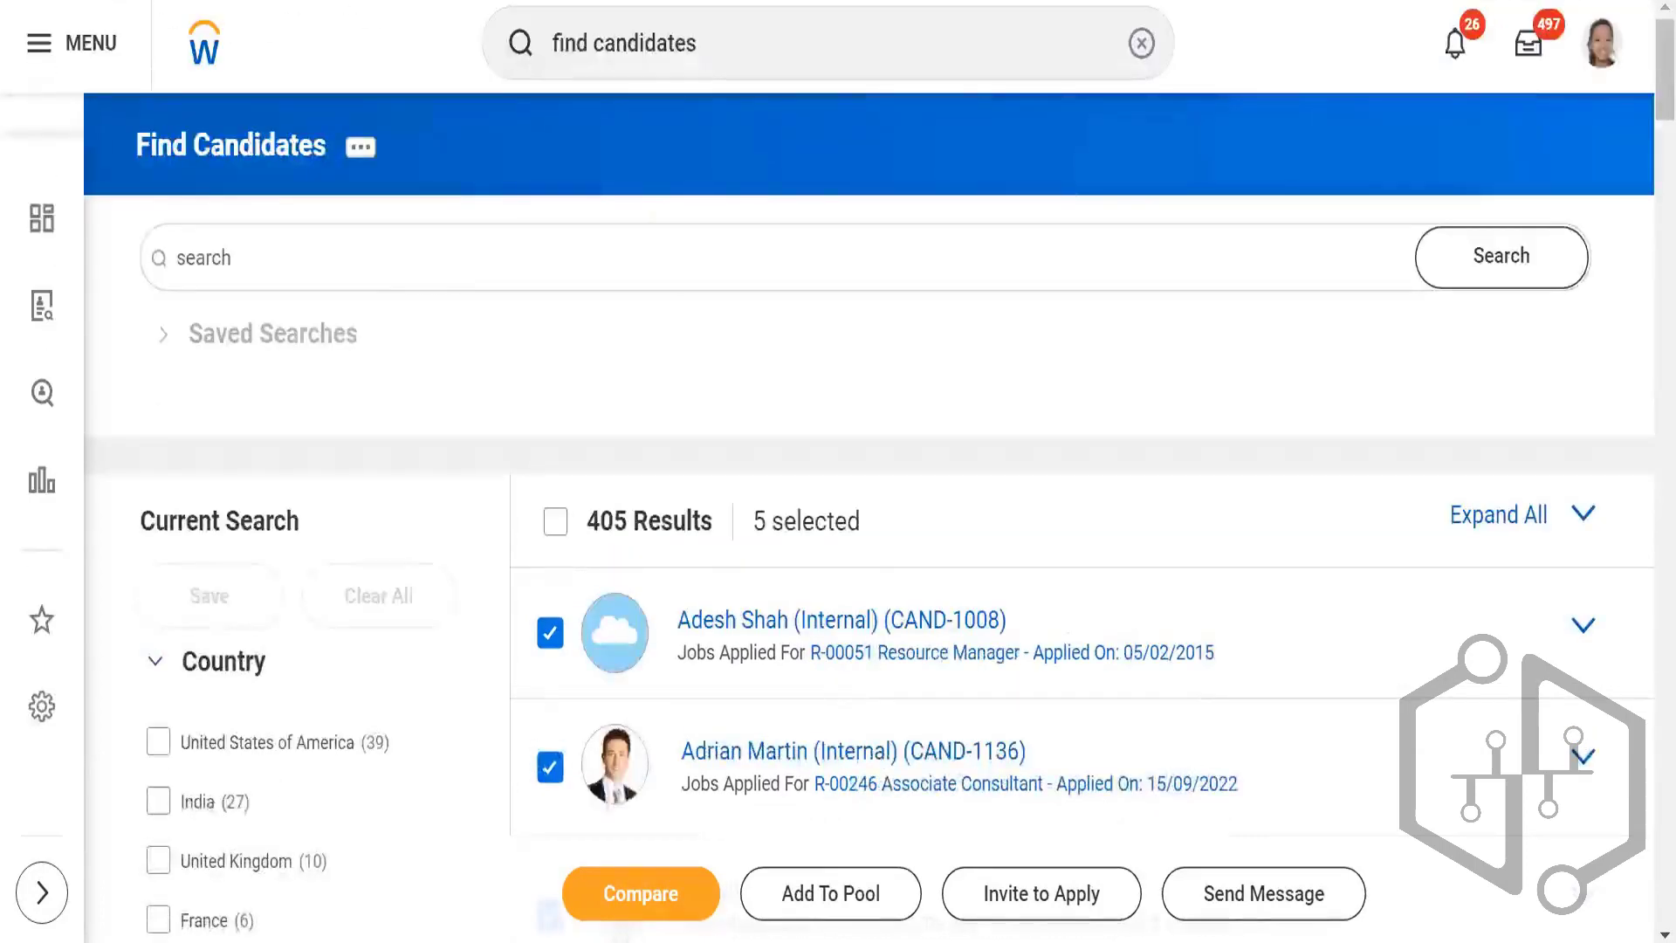
right_click(454, 1)
click(515, 127)
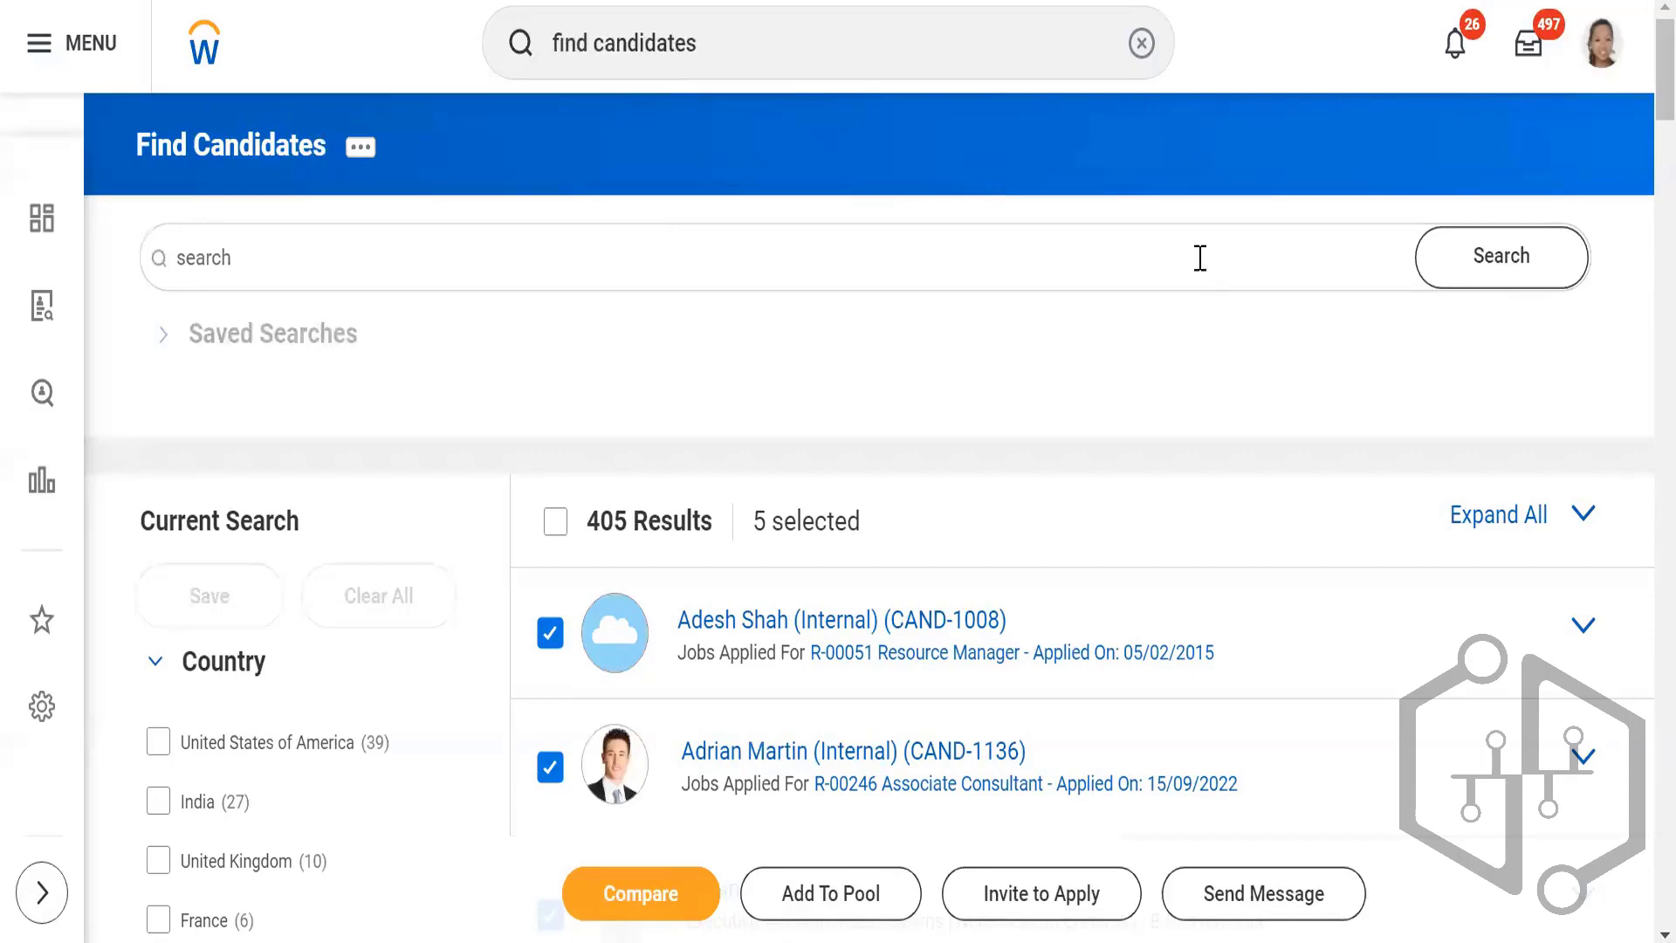
scroll(1156, 326, down, 10)
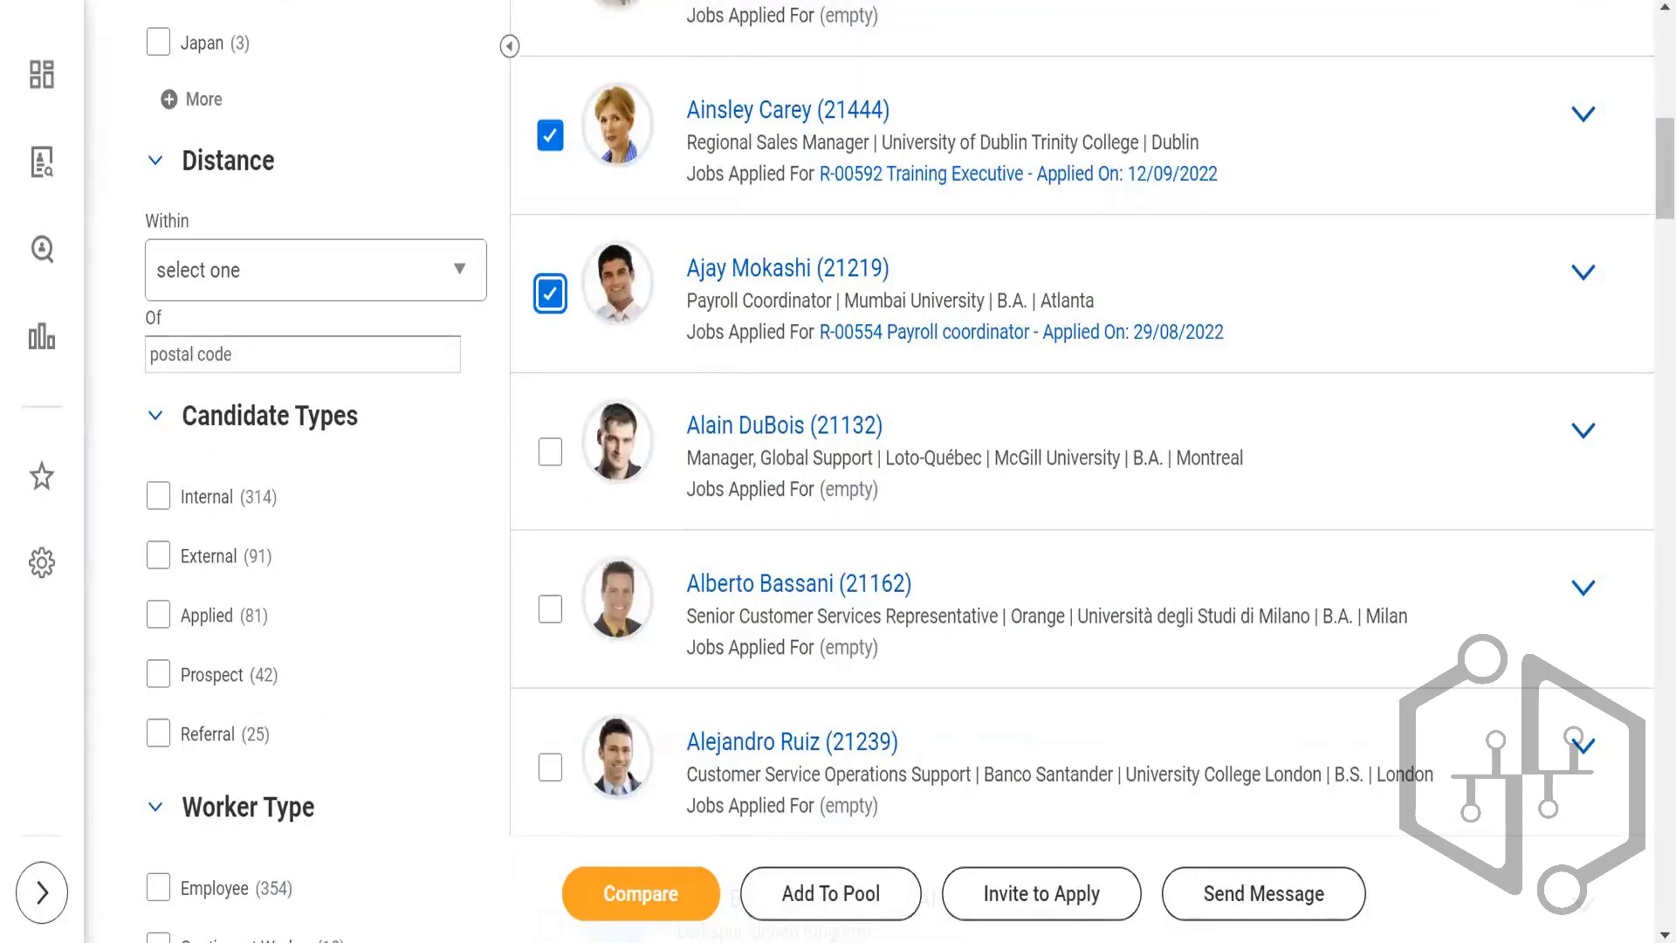
click(742, 2)
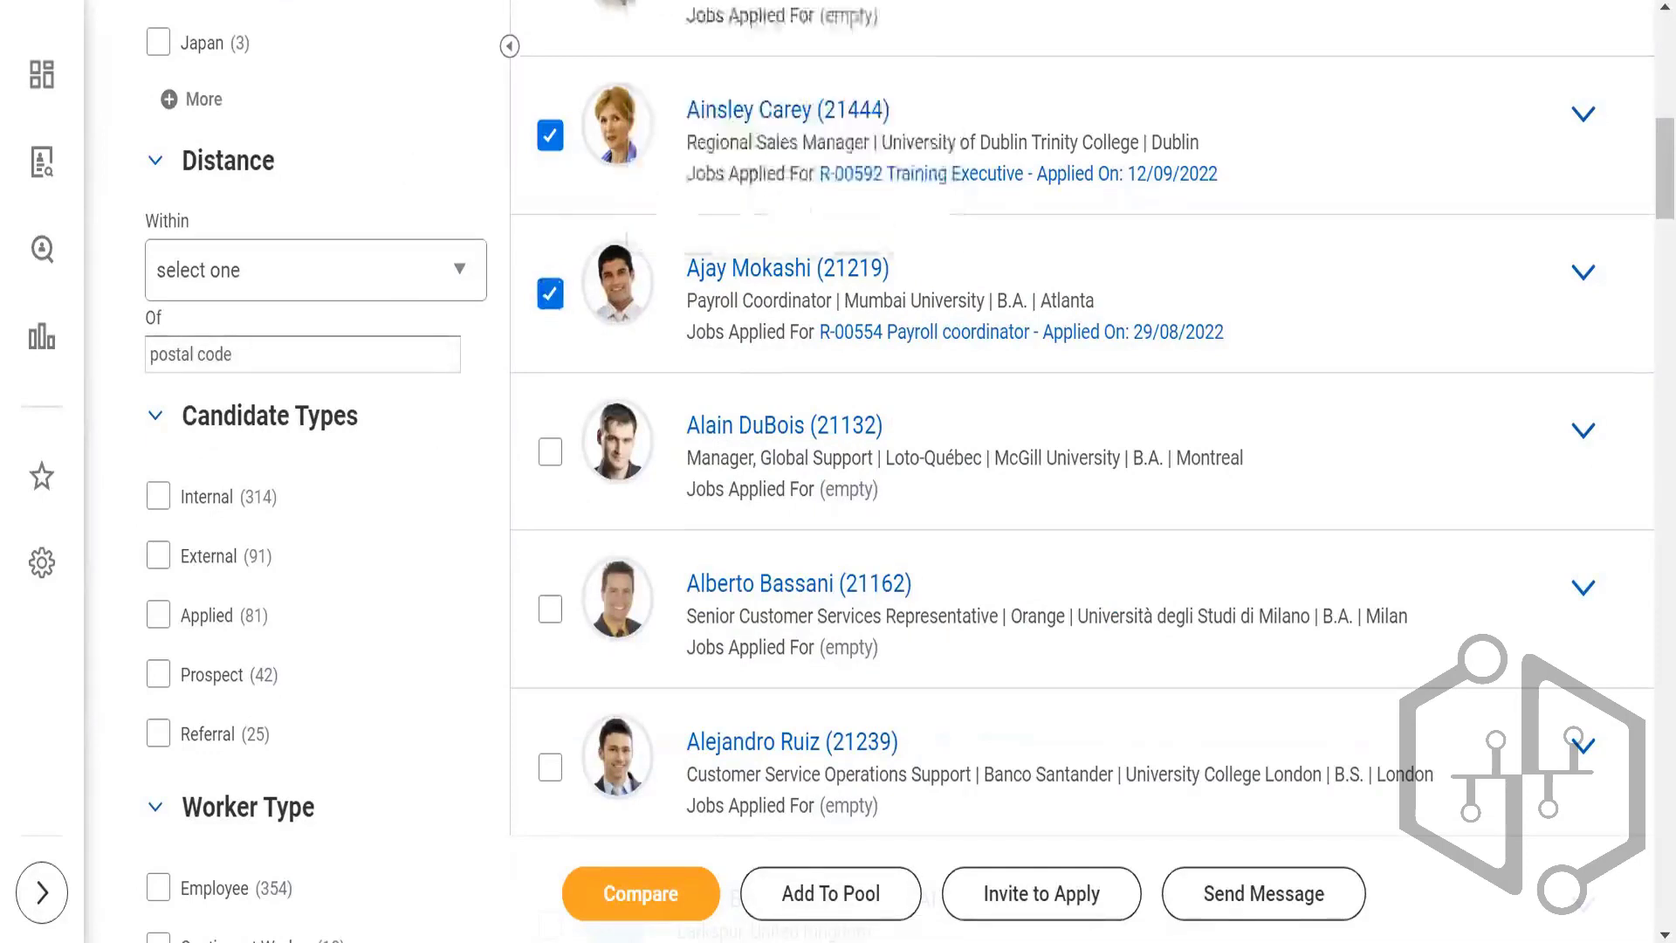
scroll(583, 385, up, 4)
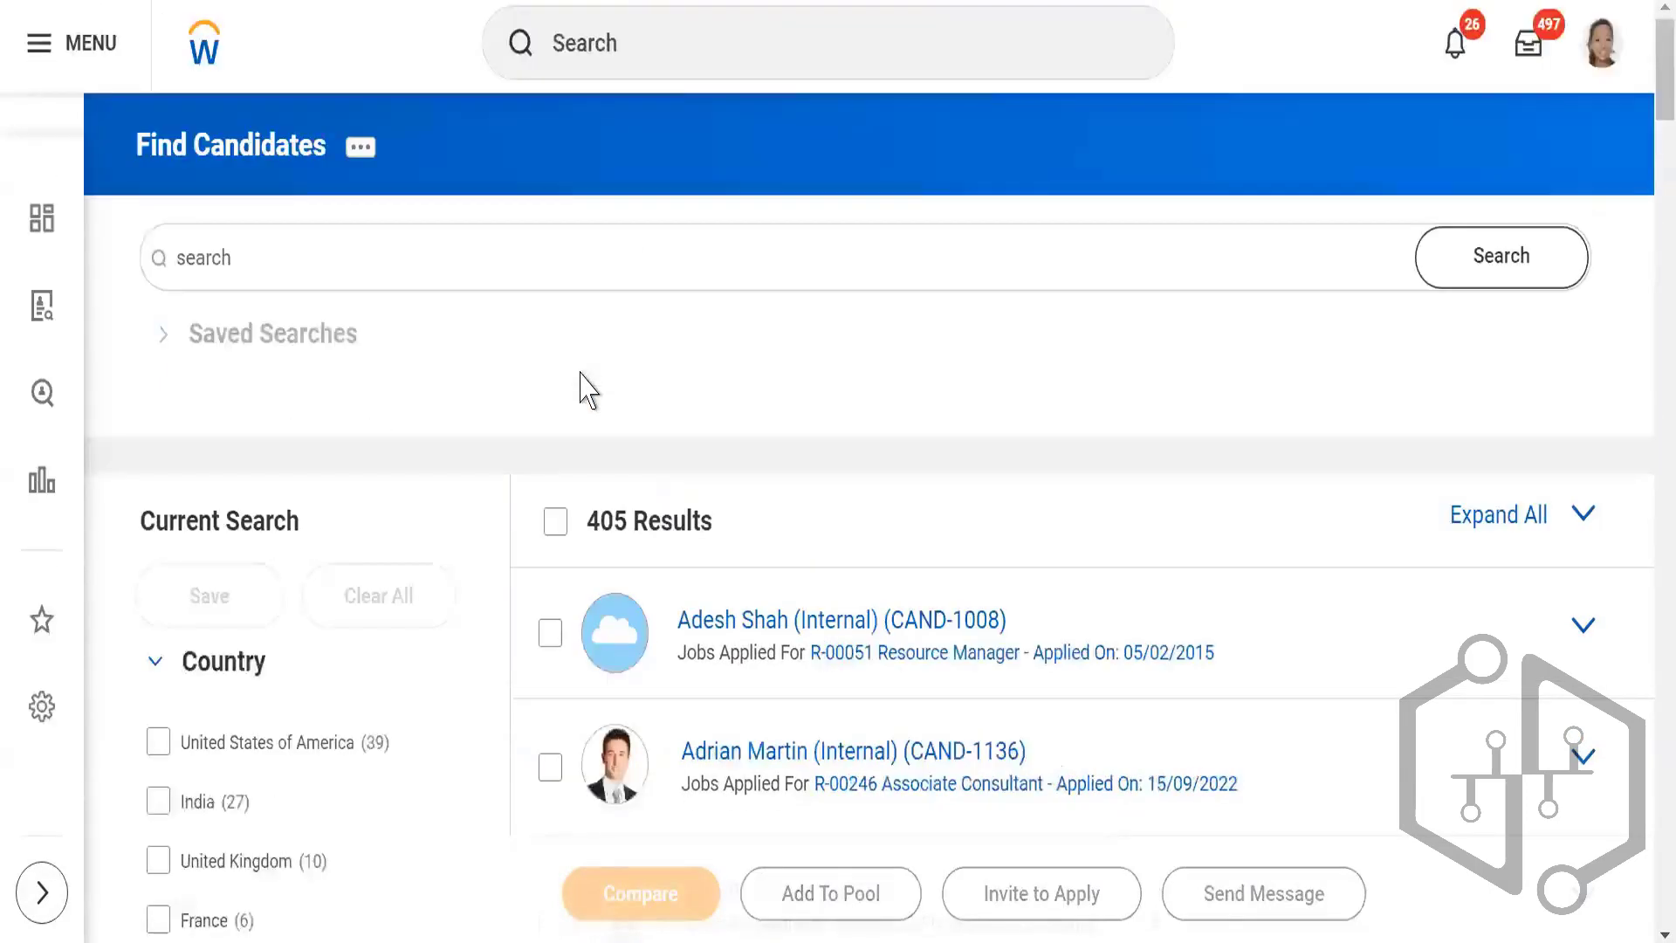
Step: Search for "Create candidate" and open the Create Candidate Pool task
click(679, 47)
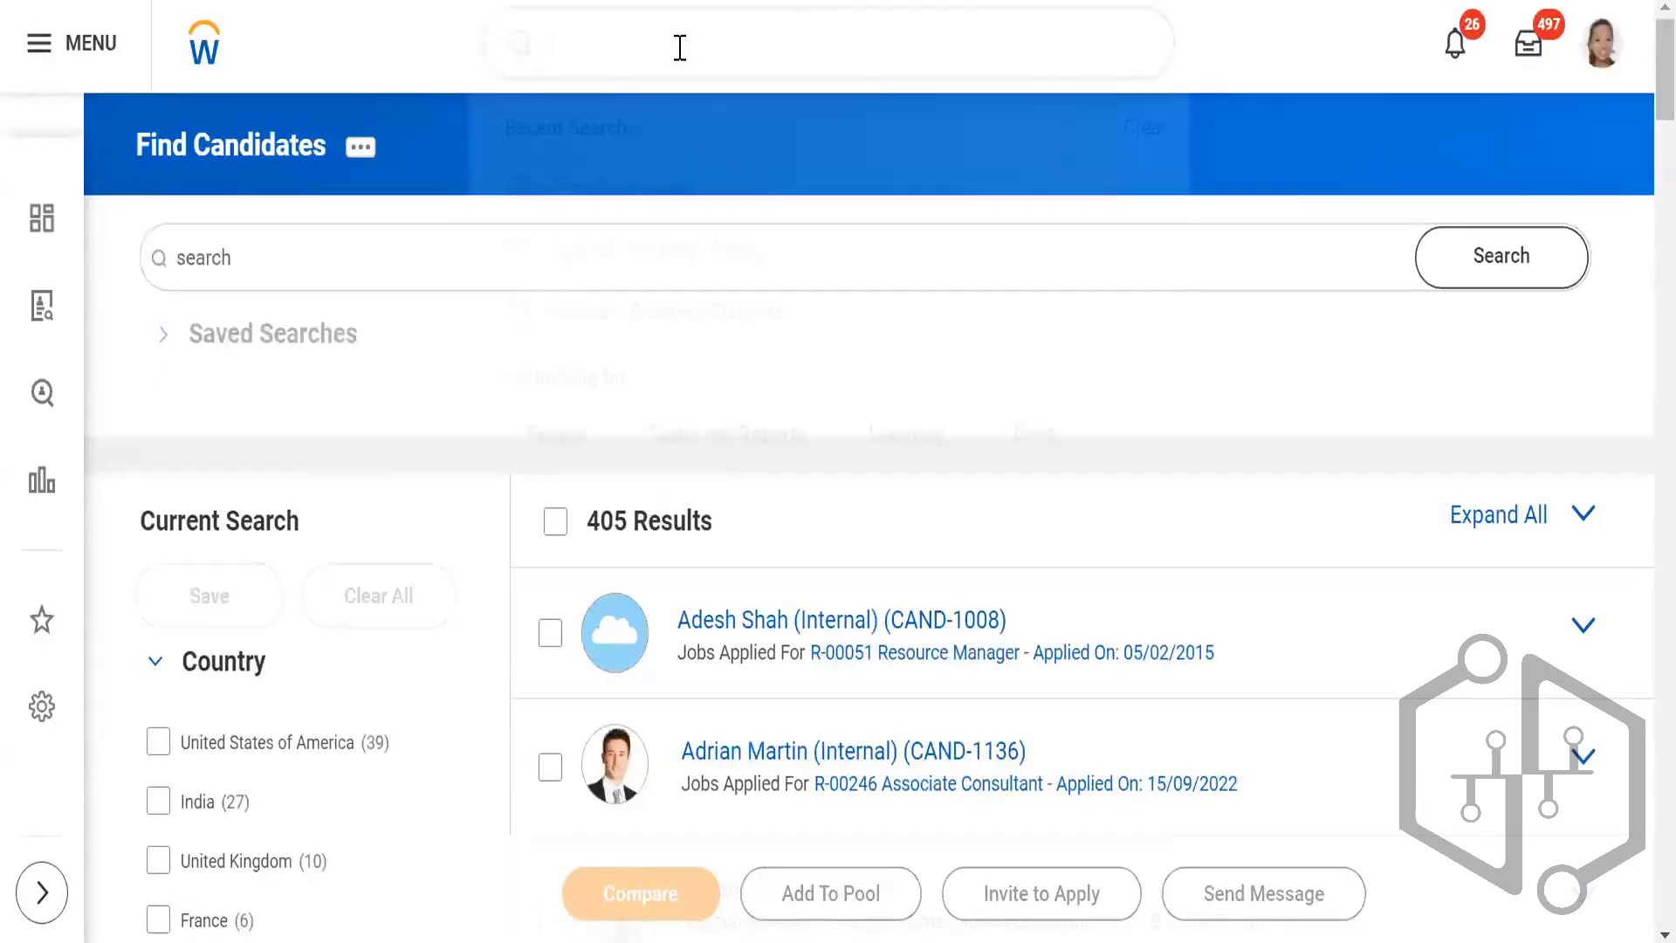
text(Create)
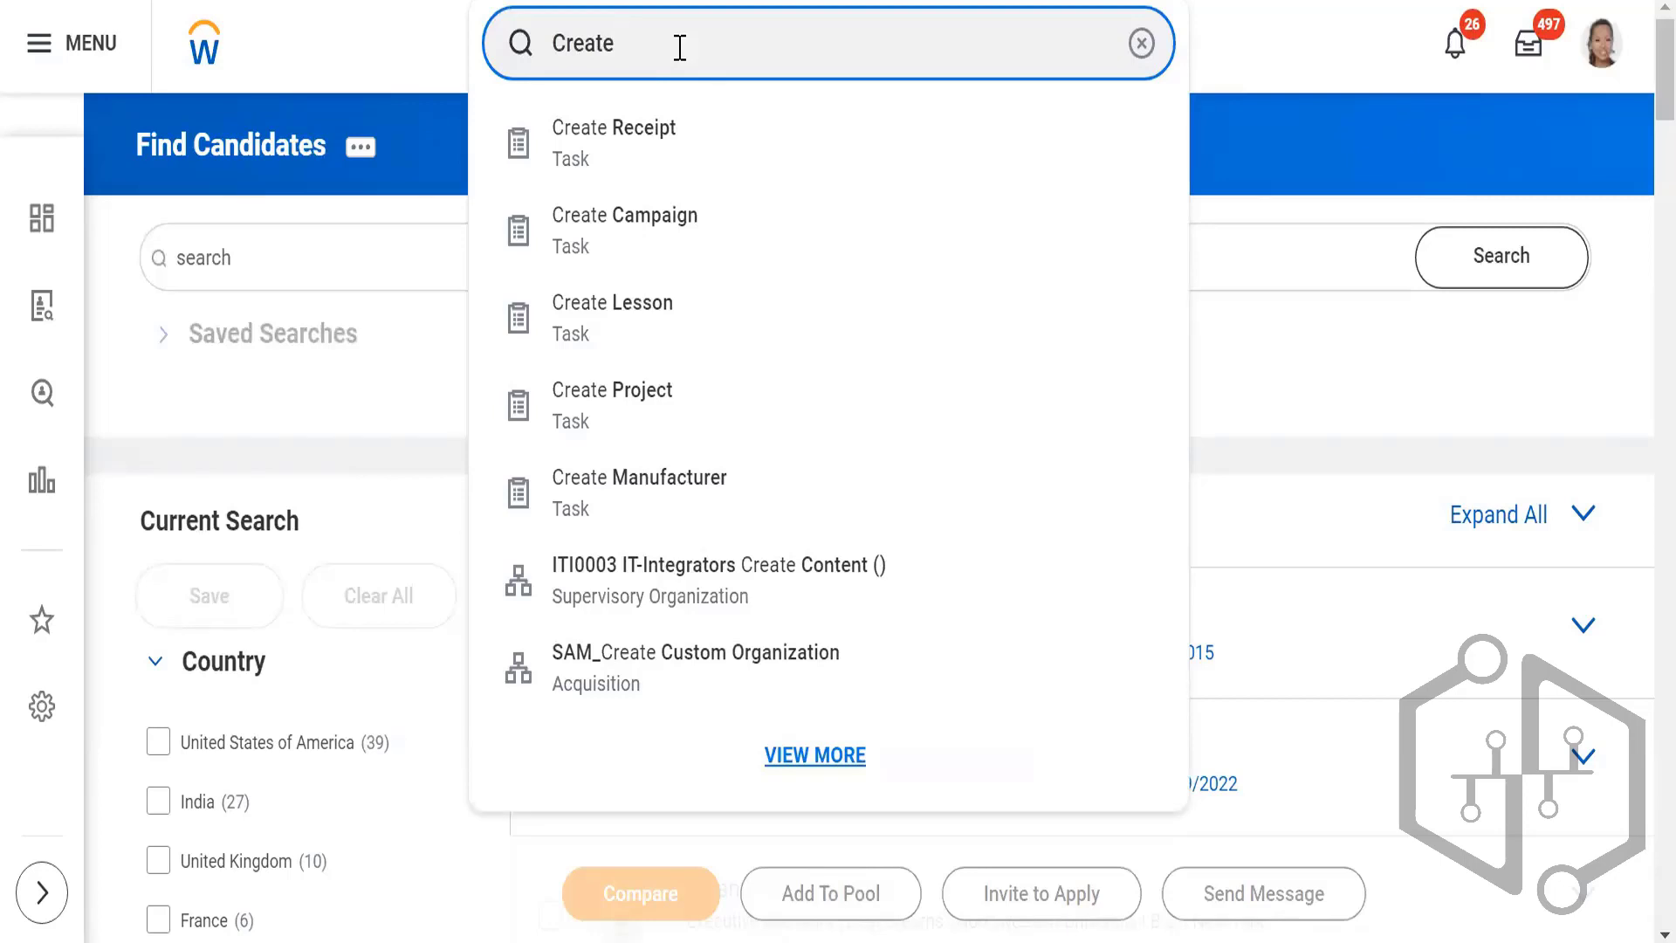
text(candidate)
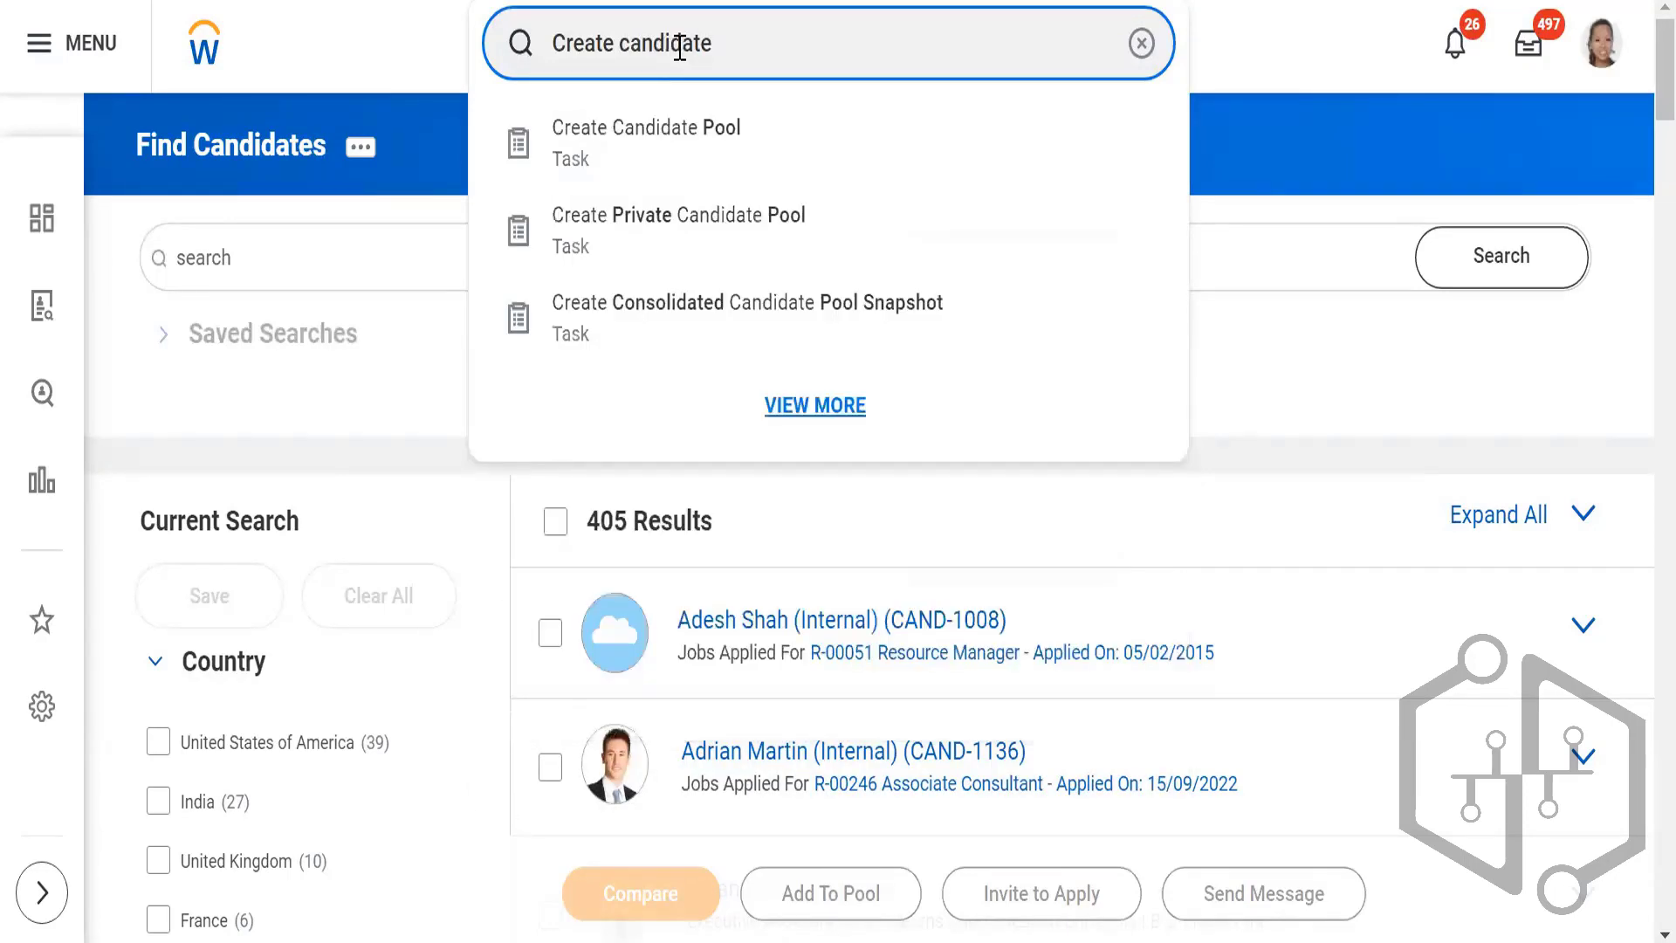
click(700, 140)
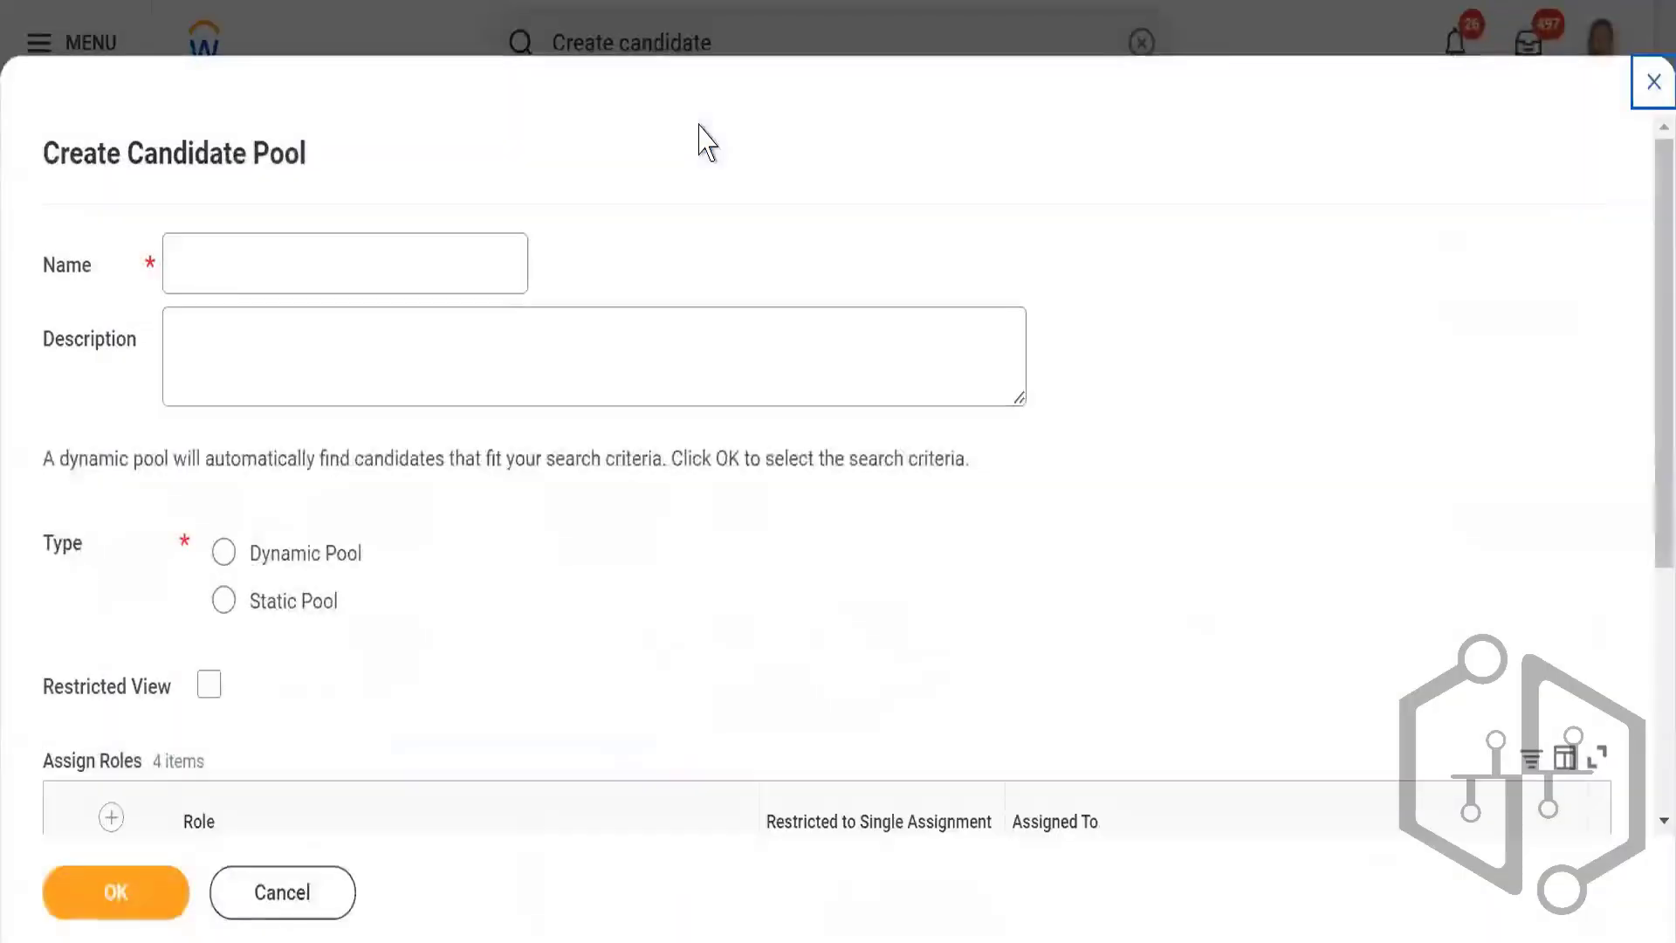
Step: Name the new candidate pool "Skiims -Static pool" and set its type to Static Pool
click(345, 254)
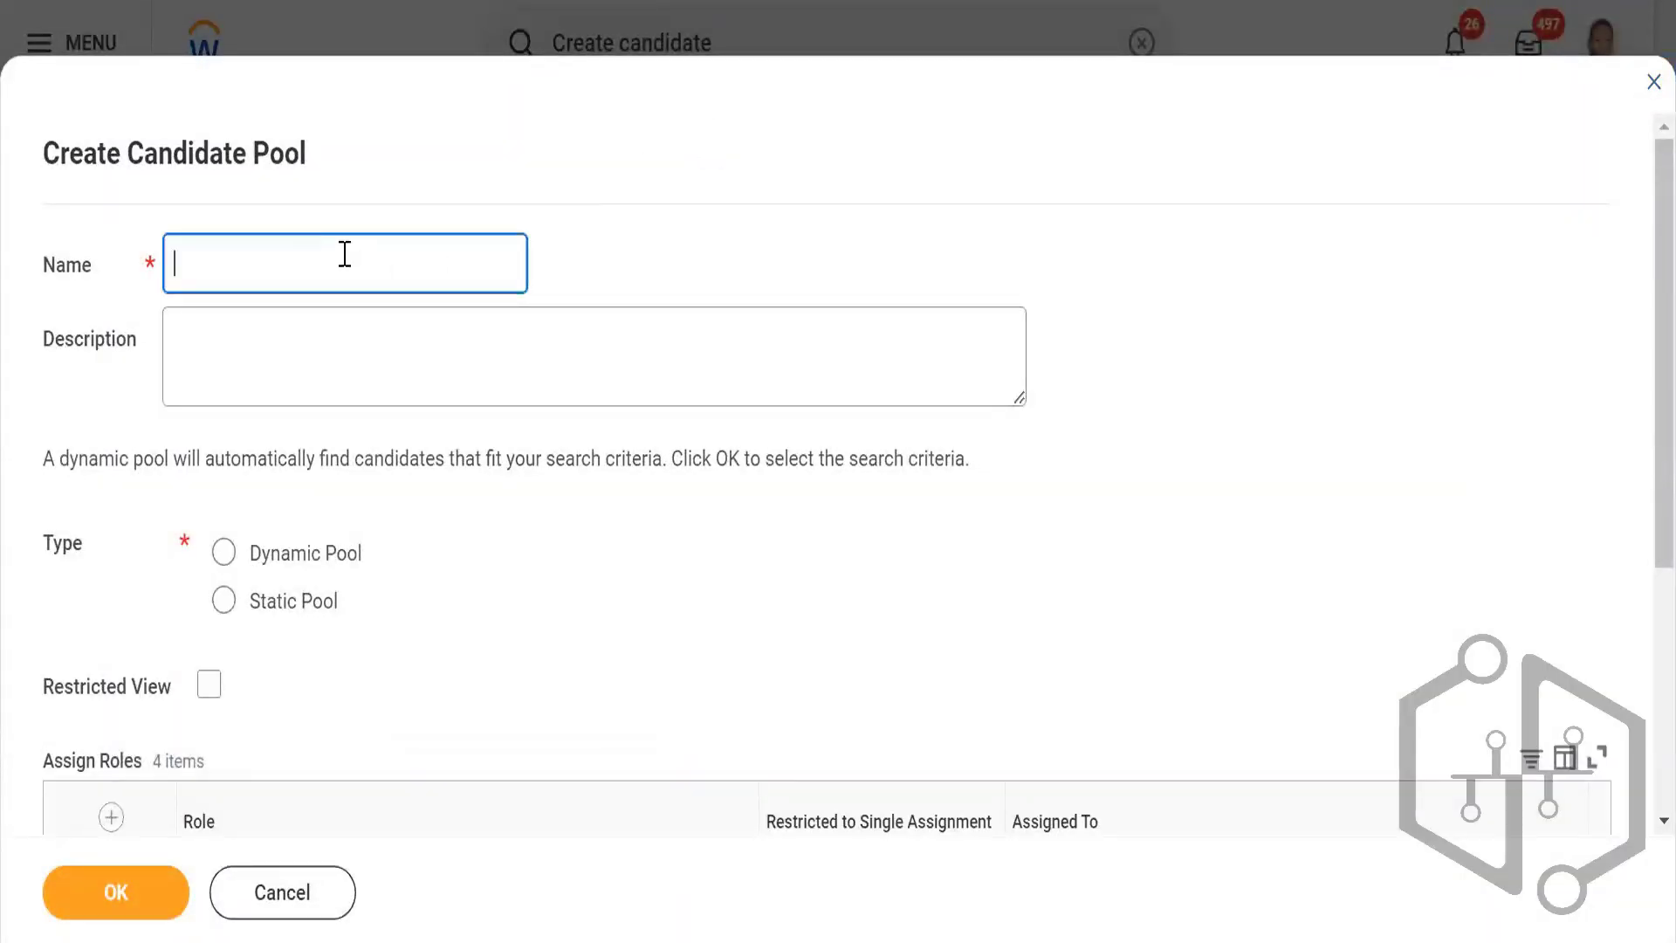
text(Skiims -Stati)
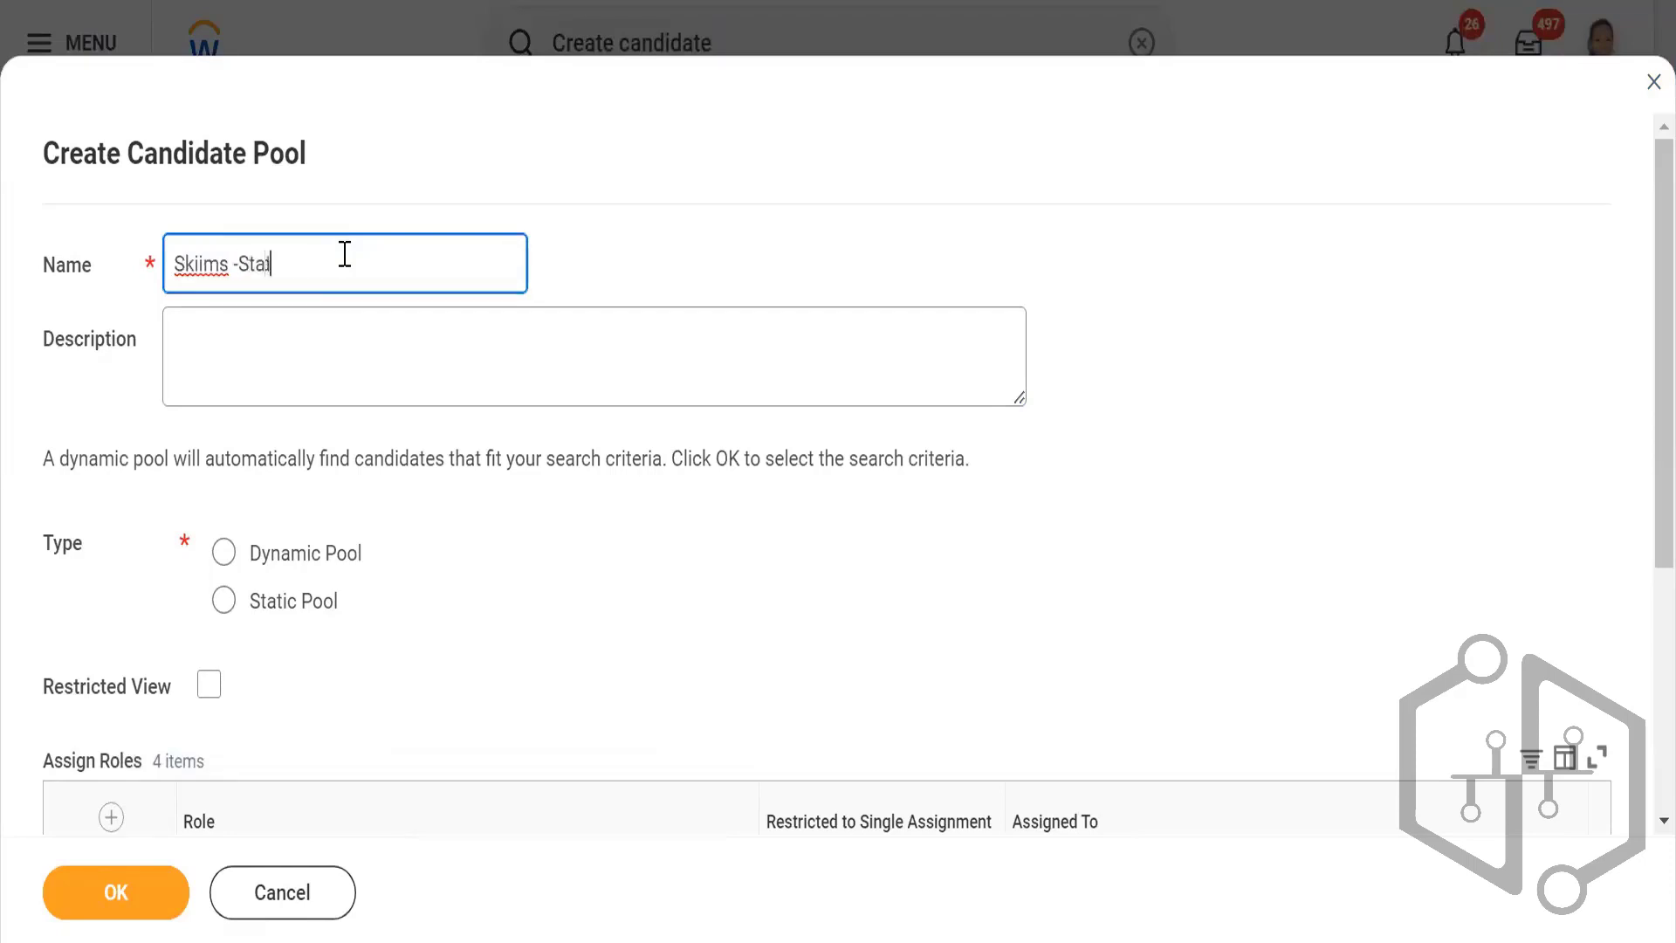
text(c pool)
click(224, 603)
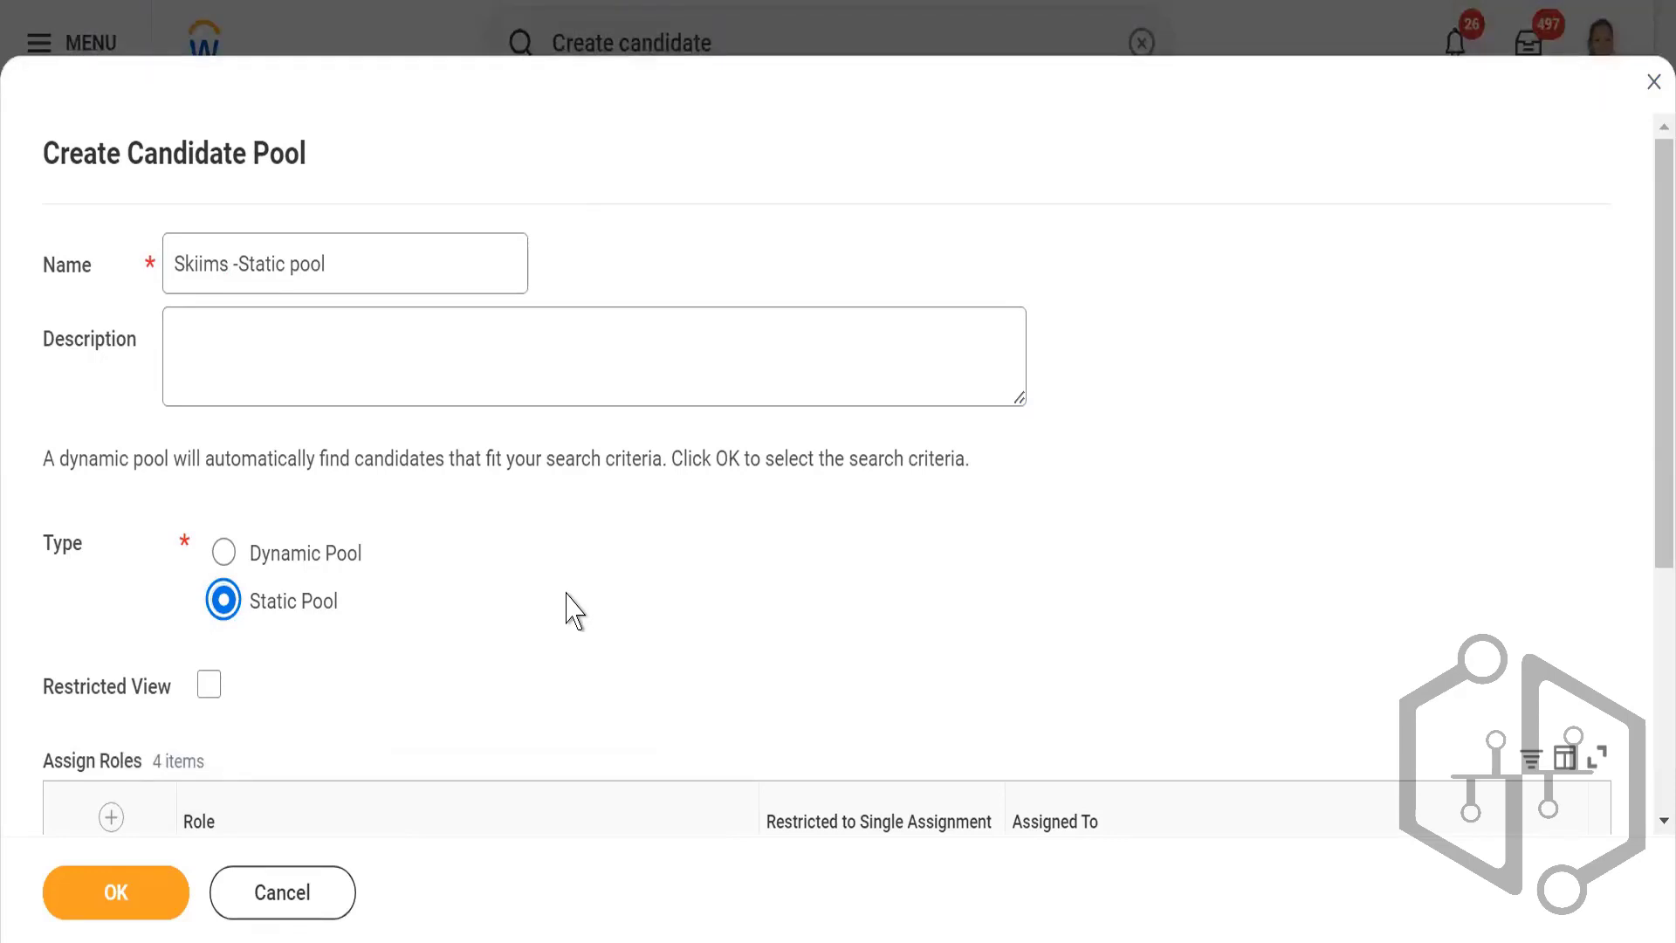
Step: Review the pool's assigned roles and change the prefix of its name so it reads "1234_Static pool"
scroll(546, 598, down, 2)
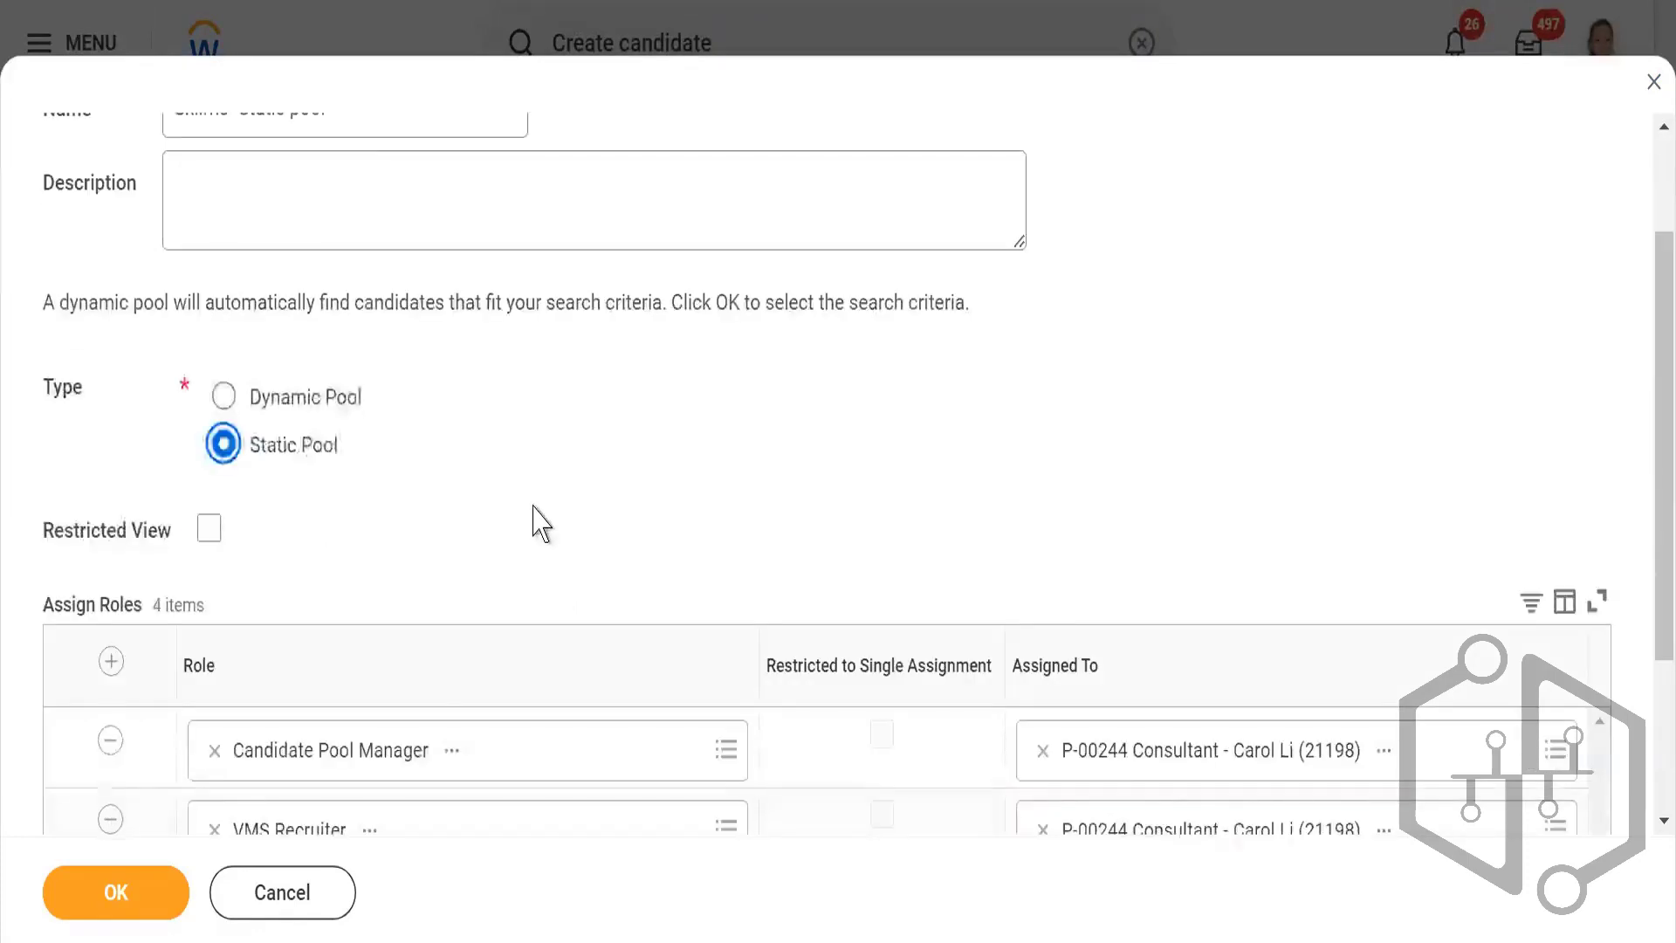
scroll(558, 506, down, 2)
scroll(585, 558, down, 1)
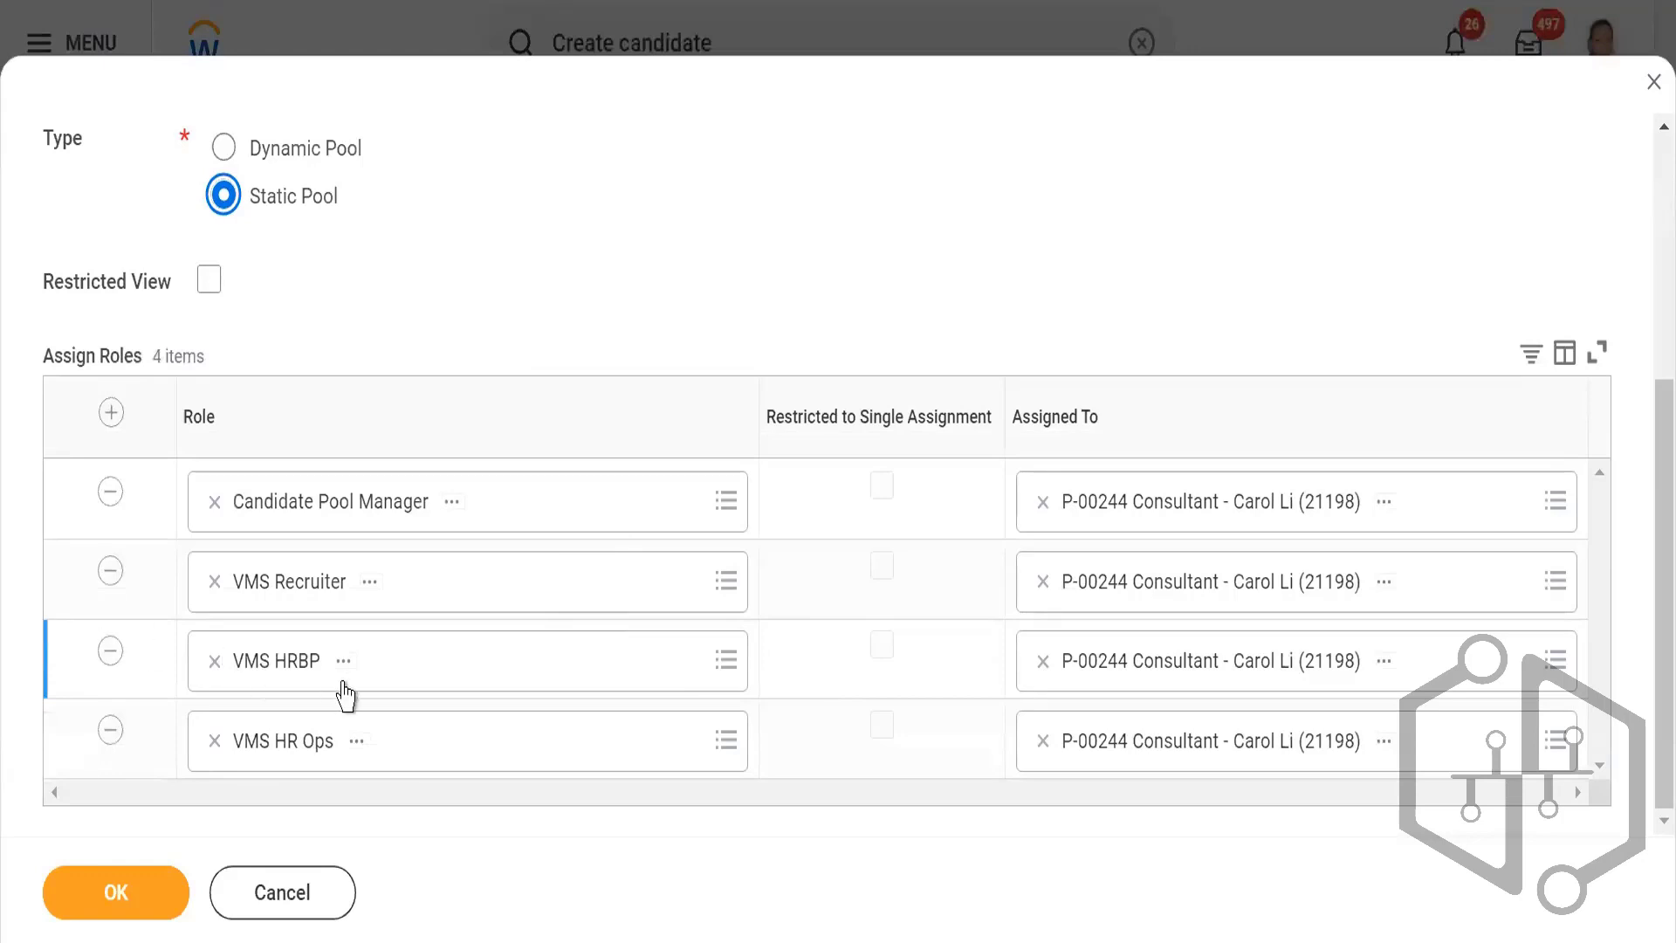
scroll(395, 506, up, 5)
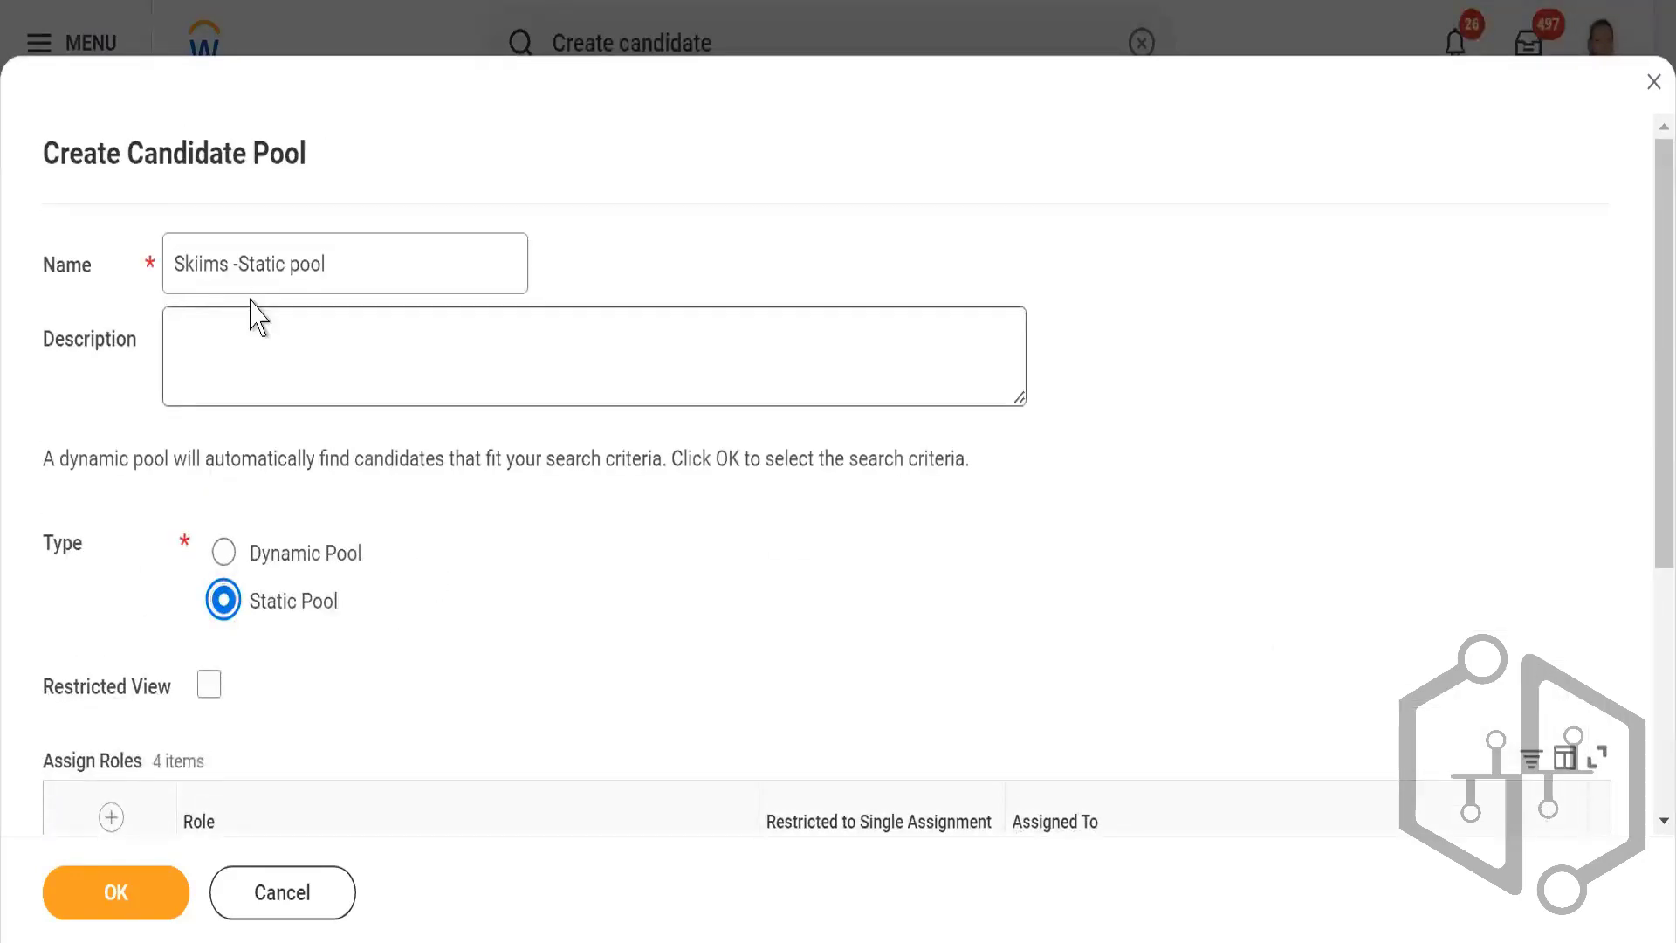
click(238, 265)
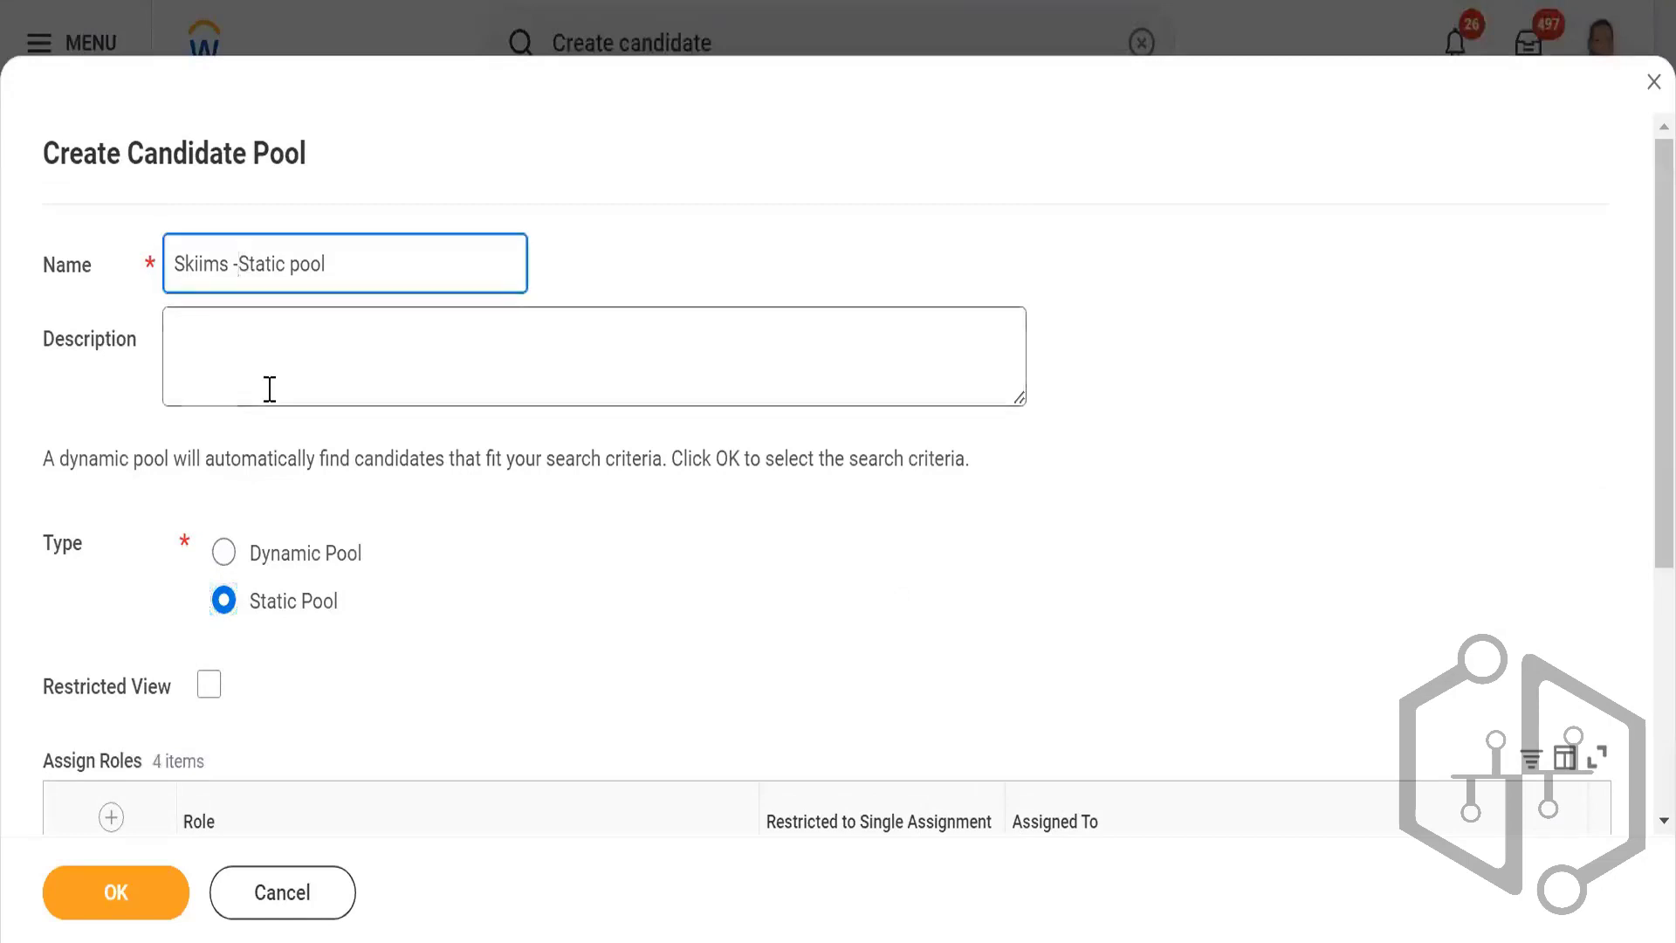
key(BackSpace)
key(BackSpace)
key(BackSpace)
key(BackSpace)
key(BackSpace)
key(BackSpace)
key(BackSpace)
key(BackSpace)
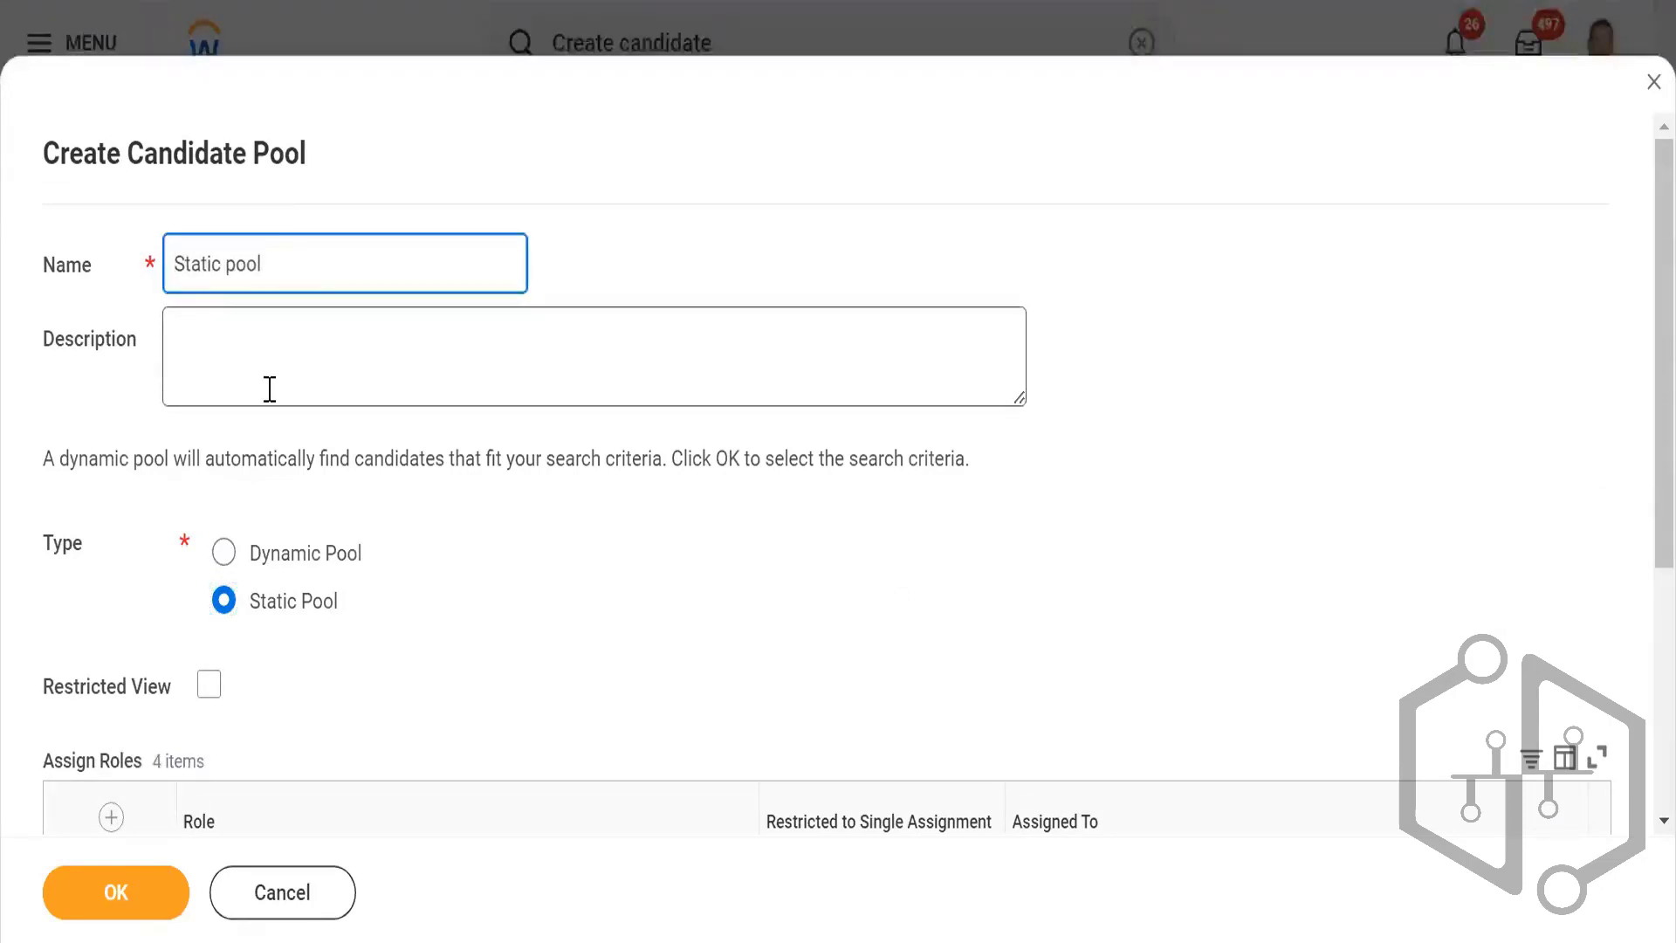
text(1234_)
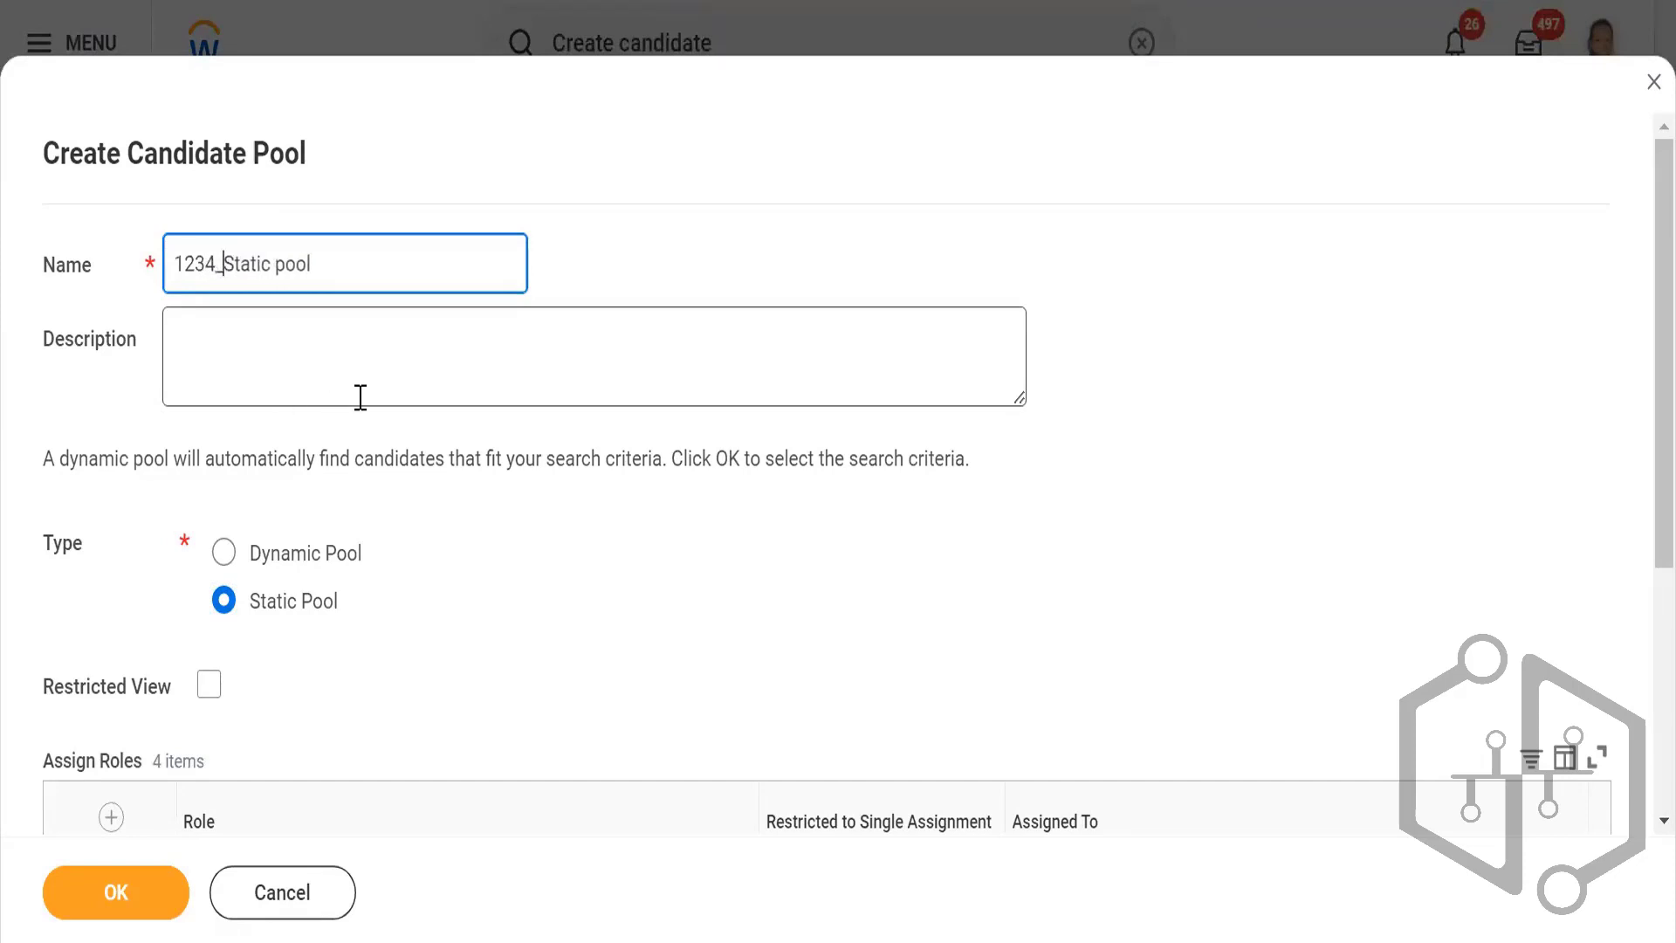
Step: Submit the Create Candidate Pool form to create the static pool
scroll(506, 617, down, 2)
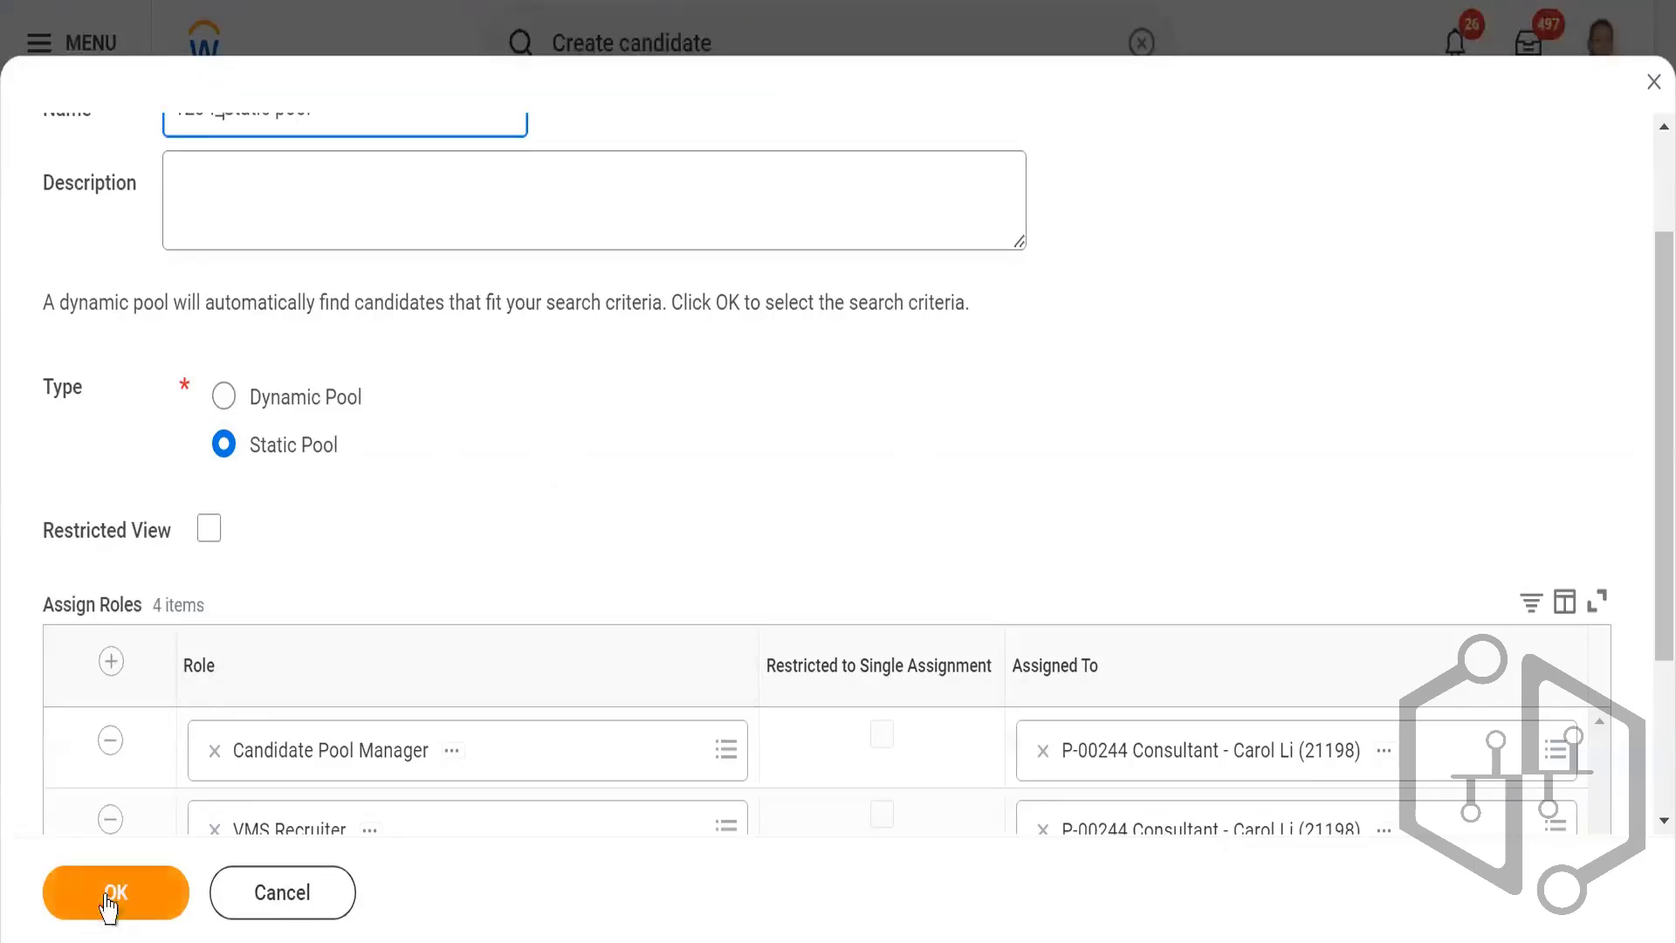
scroll(507, 523, up, 2)
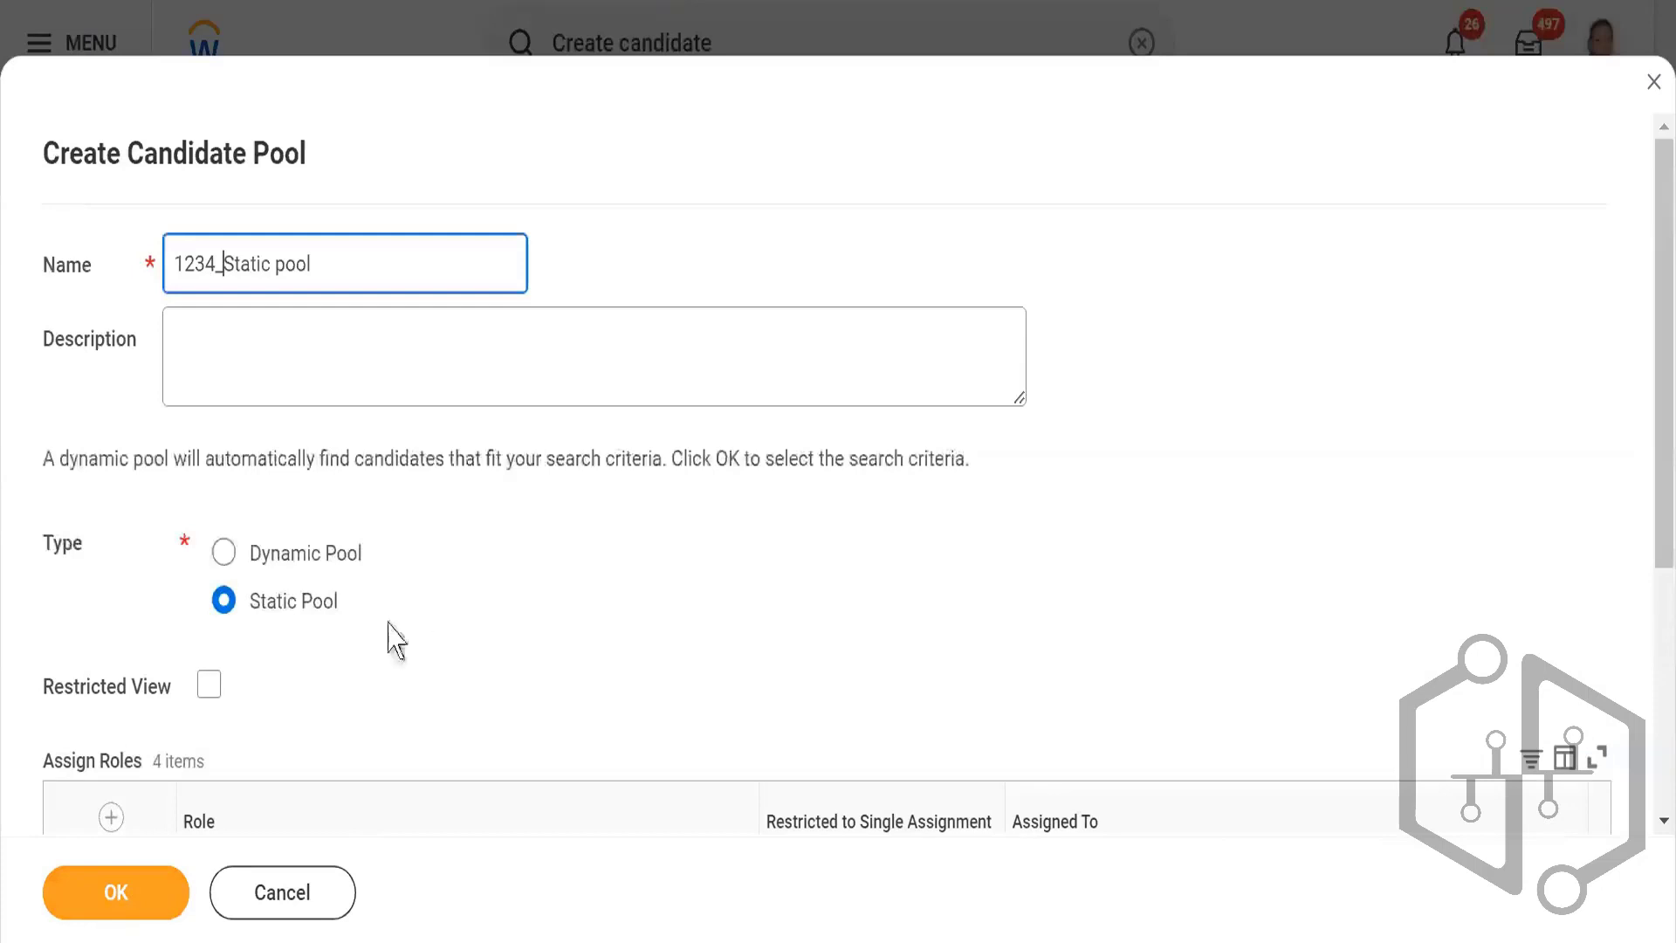
click(113, 912)
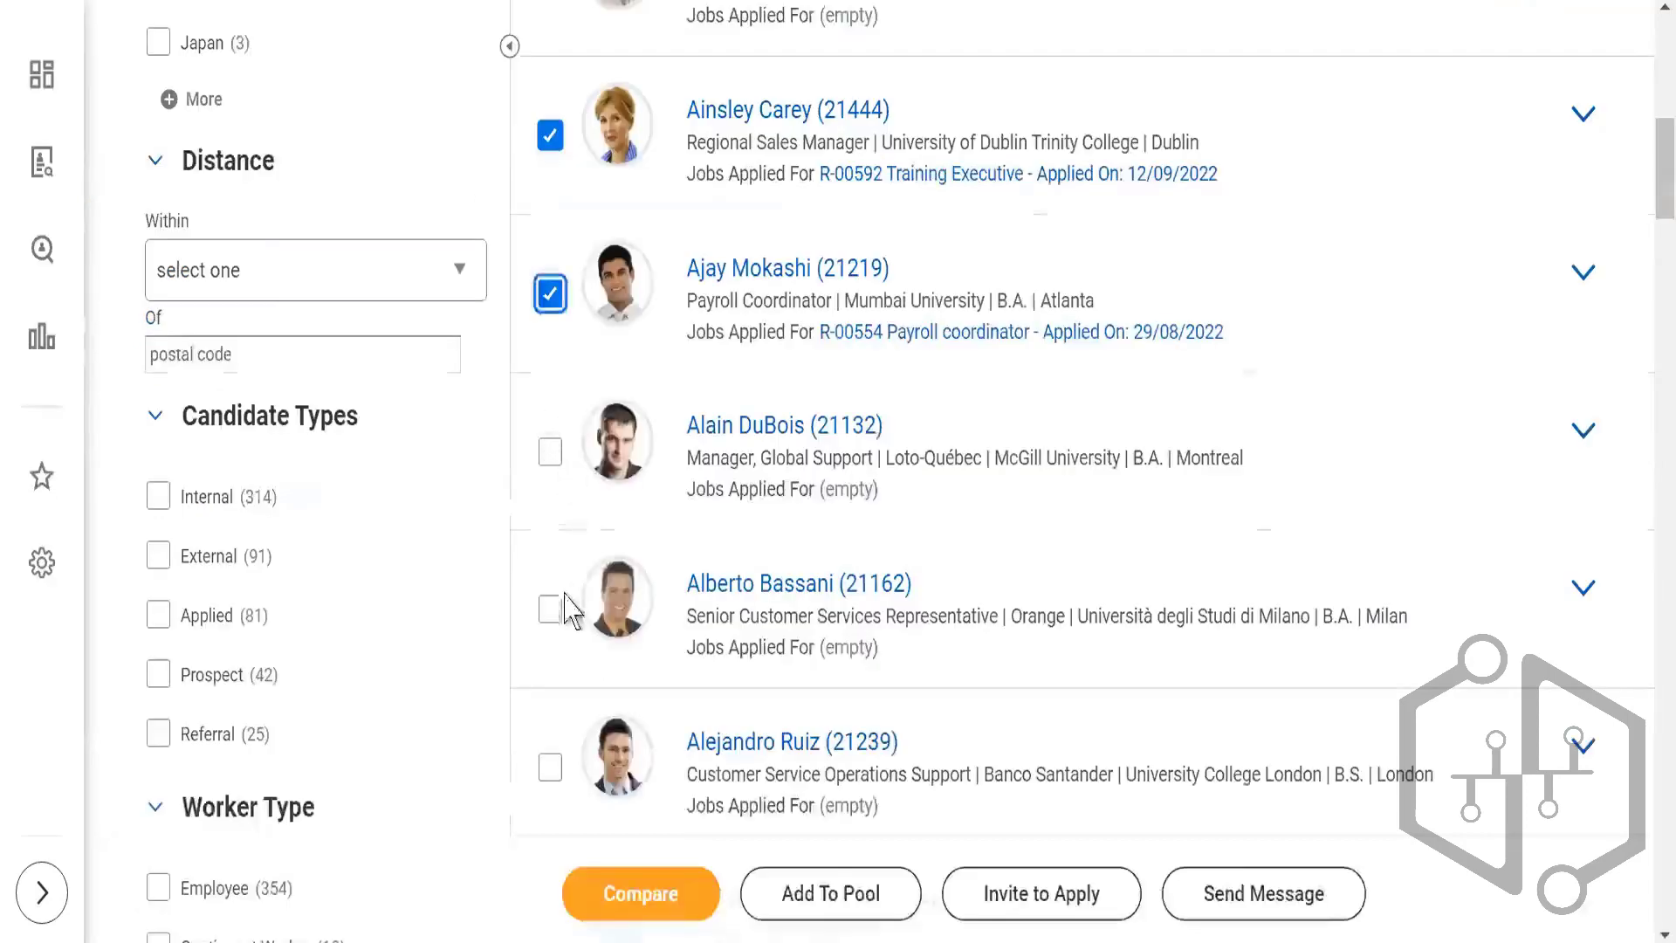
Step: Return to the results with the five selected candidates and add them to the candidate pool "1234_Static pool"
scroll(550, 611, up, 3)
scroll(567, 593, up, 2)
scroll(591, 513, down, 3)
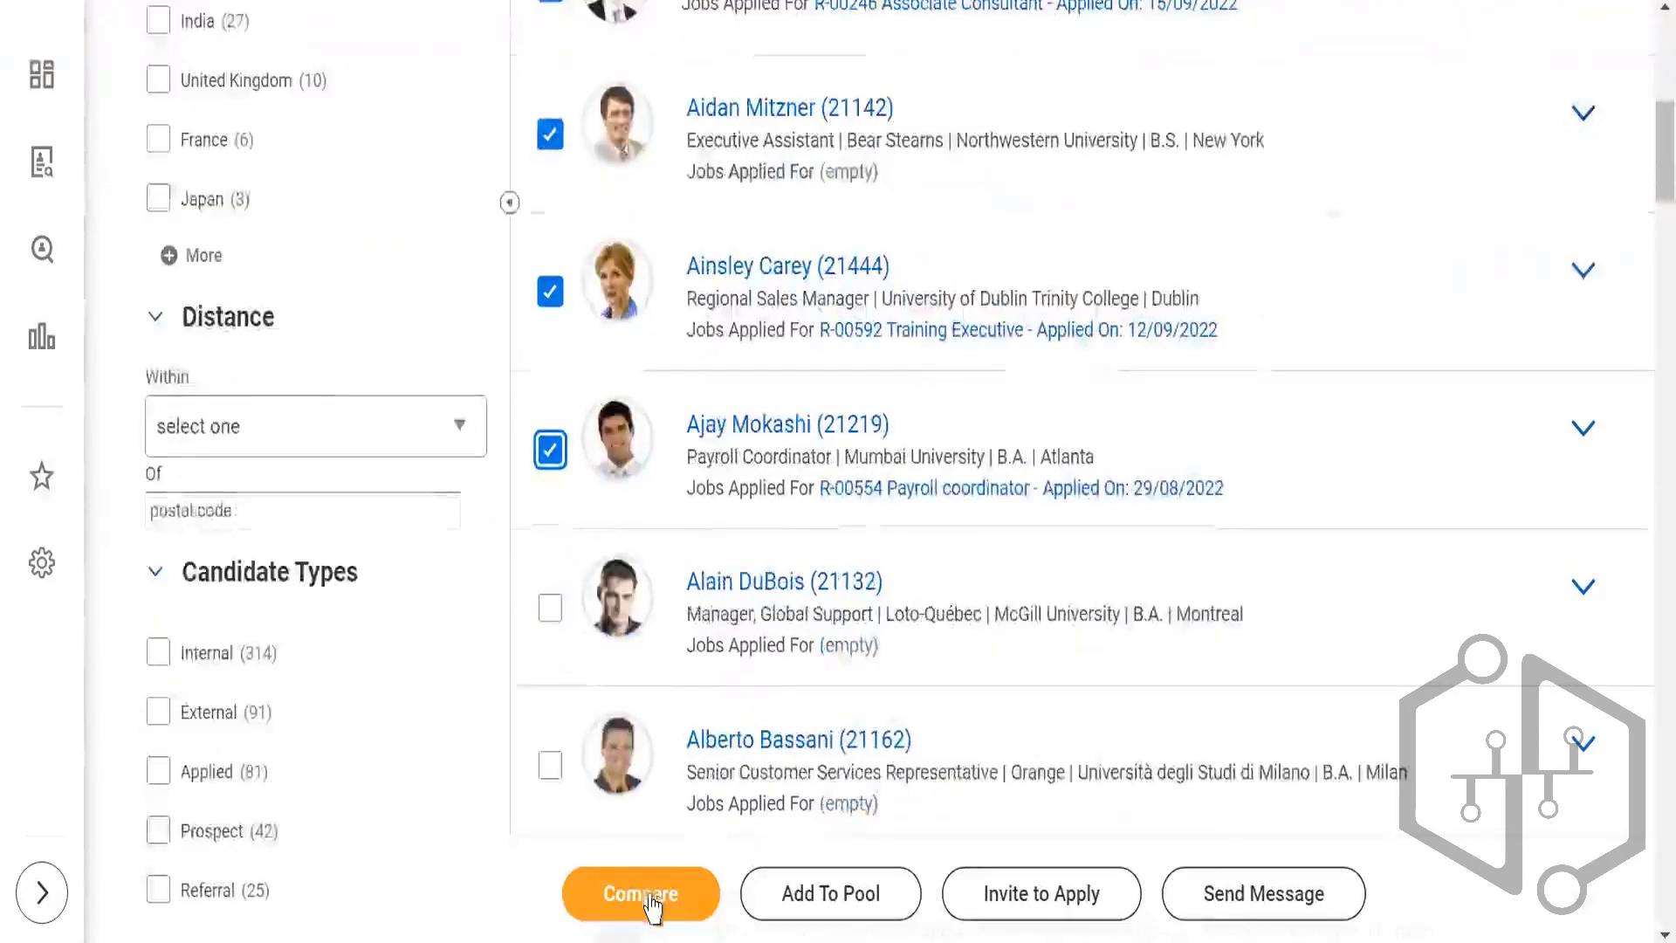
click(816, 899)
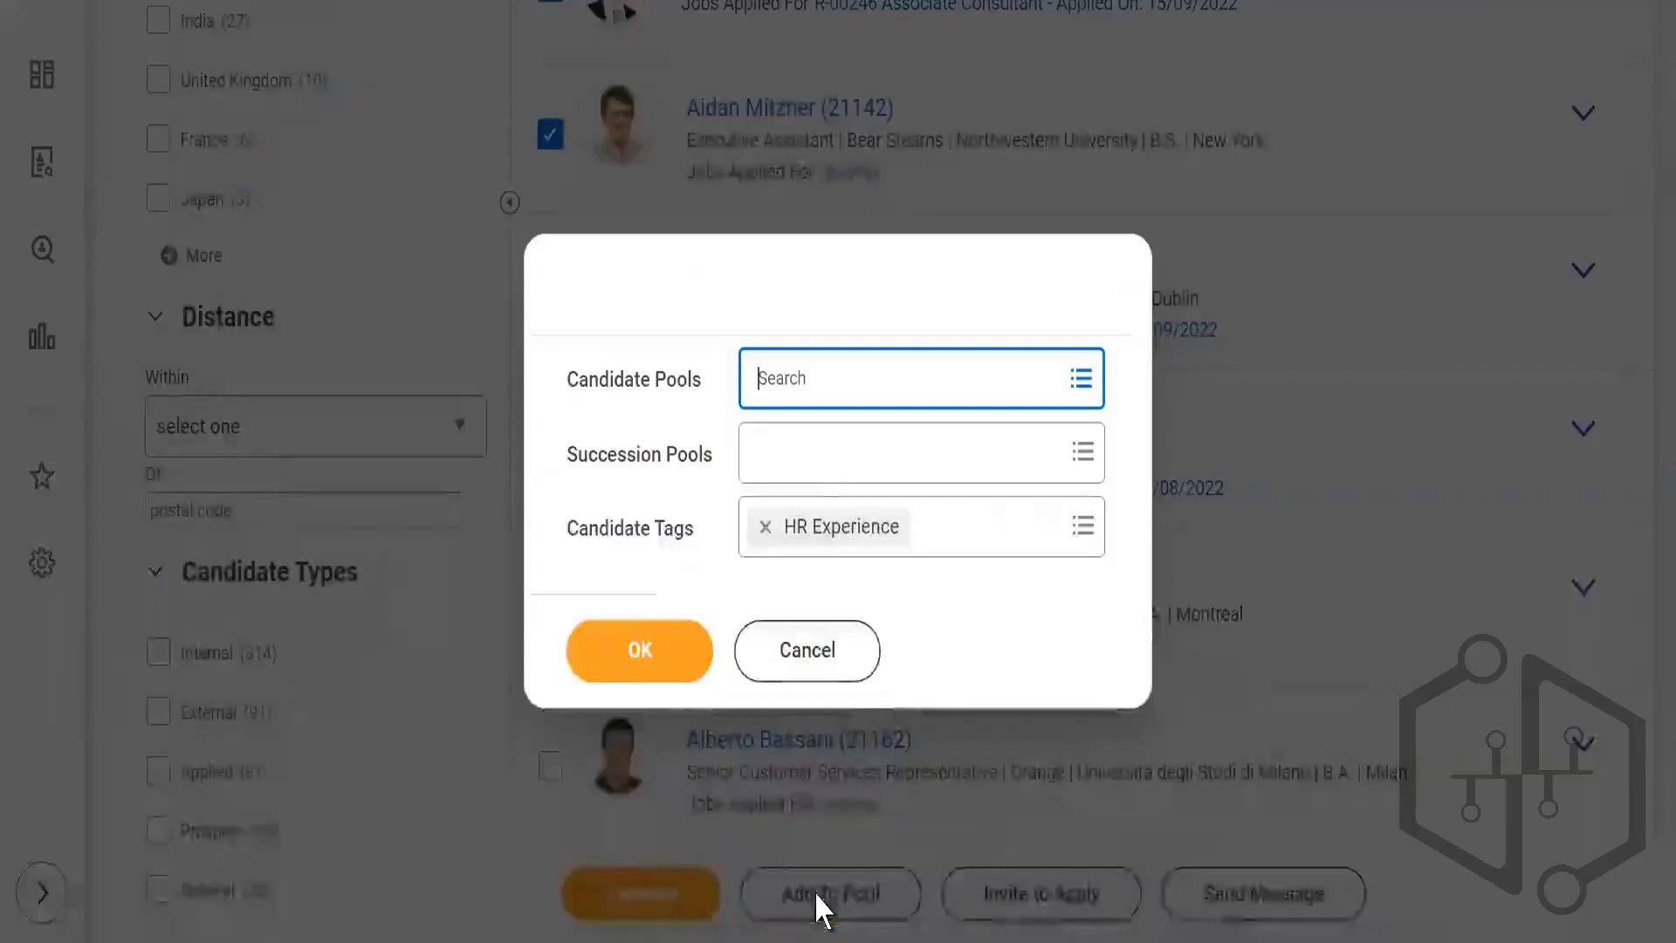
click(802, 379)
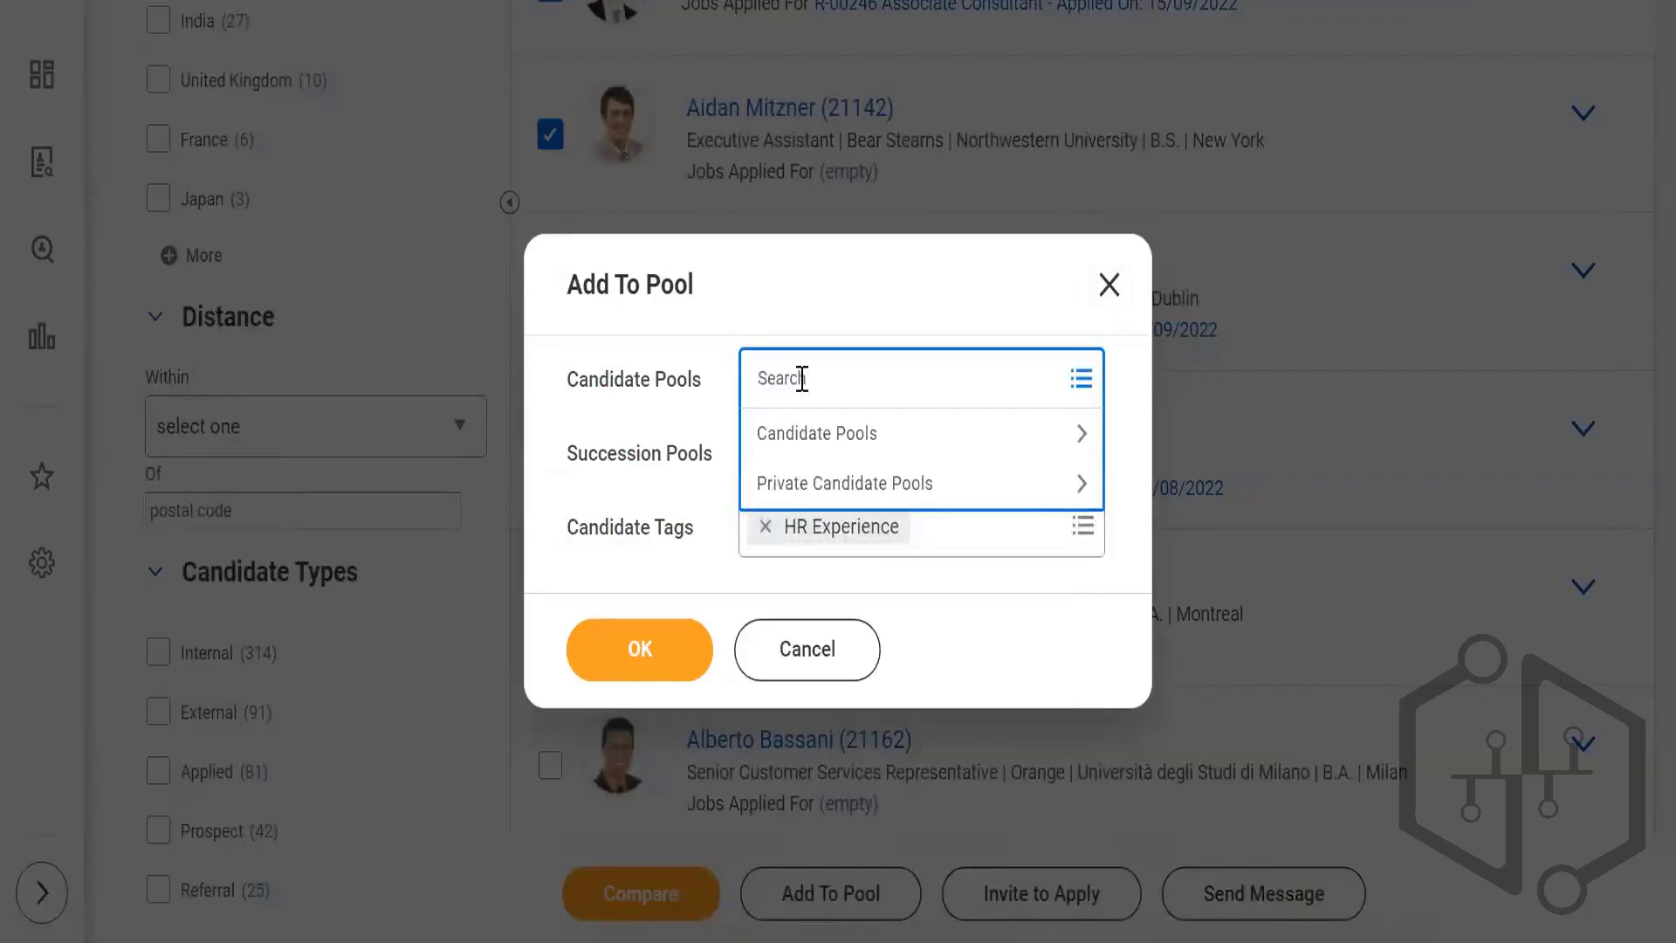
text(1234)
key(Return)
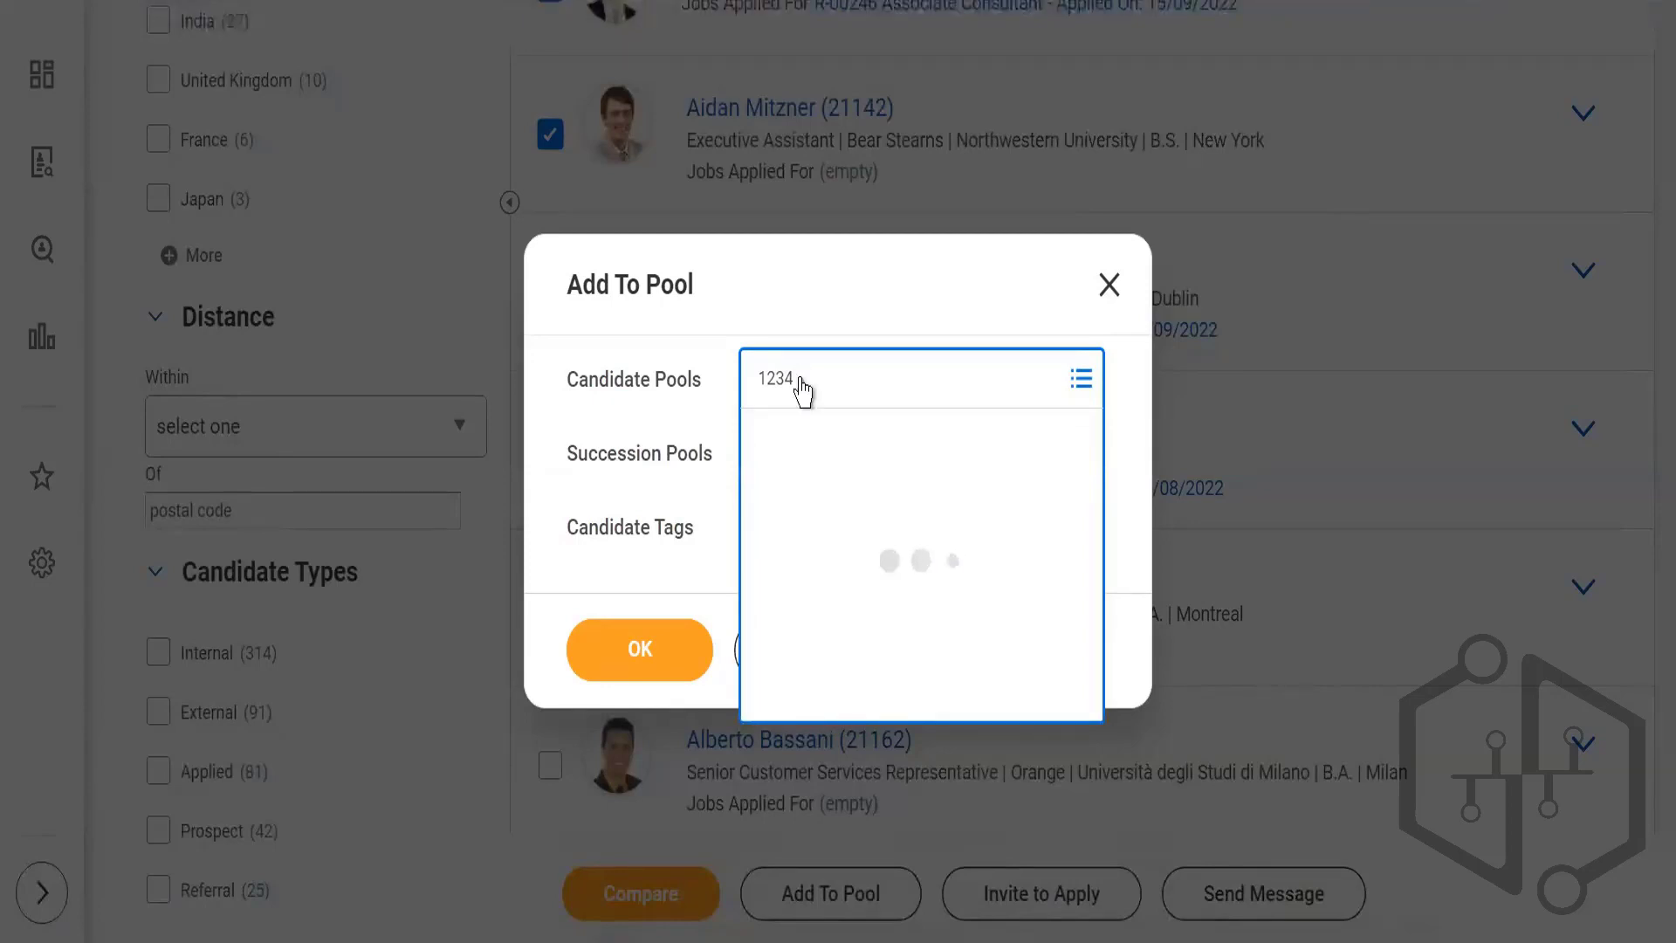
click(1366, 330)
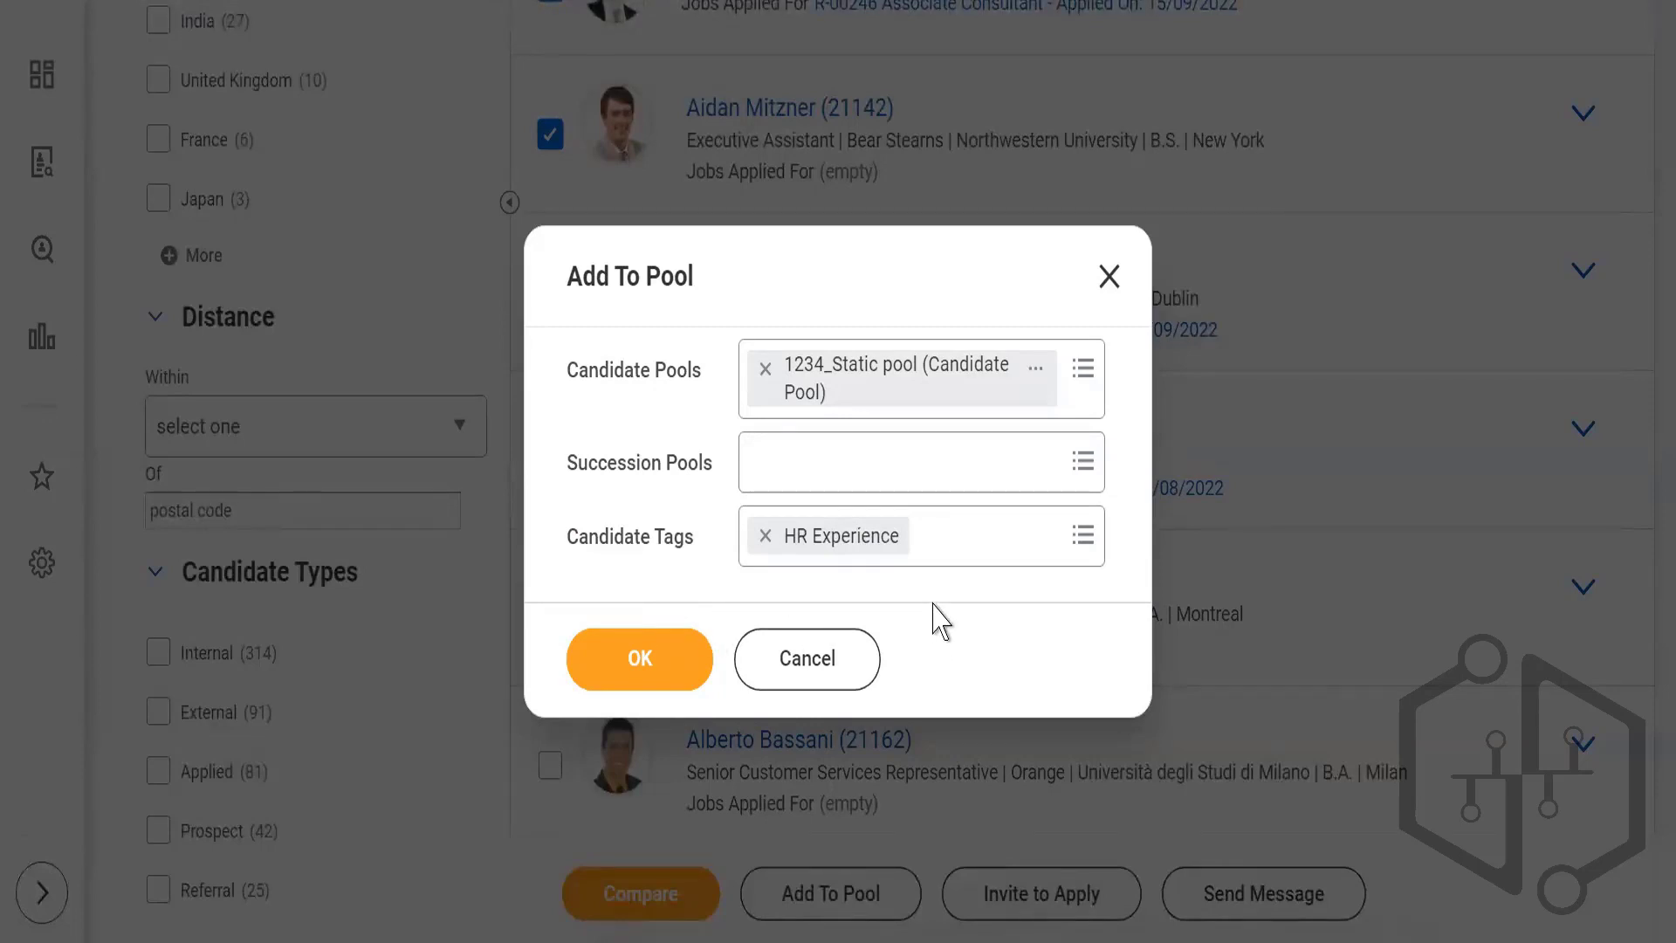
click(616, 661)
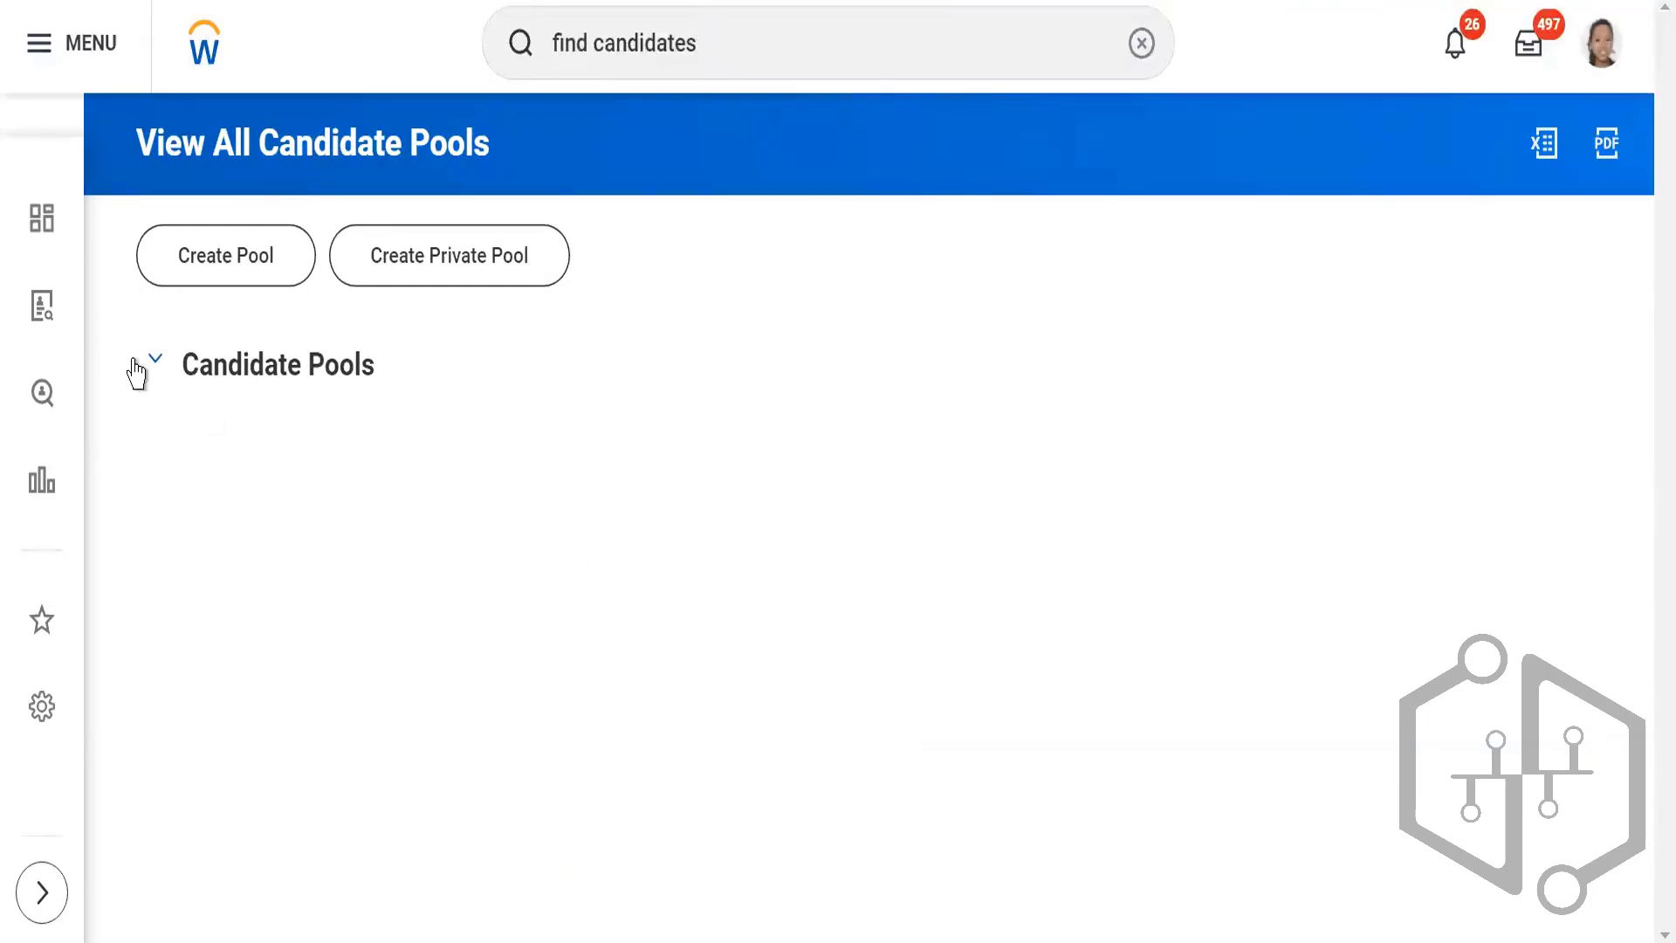
Step: Examine the View All Candidate Pools list, including each pool's type, search criteria, creation date and candidate count
scroll(641, 464, down, 2)
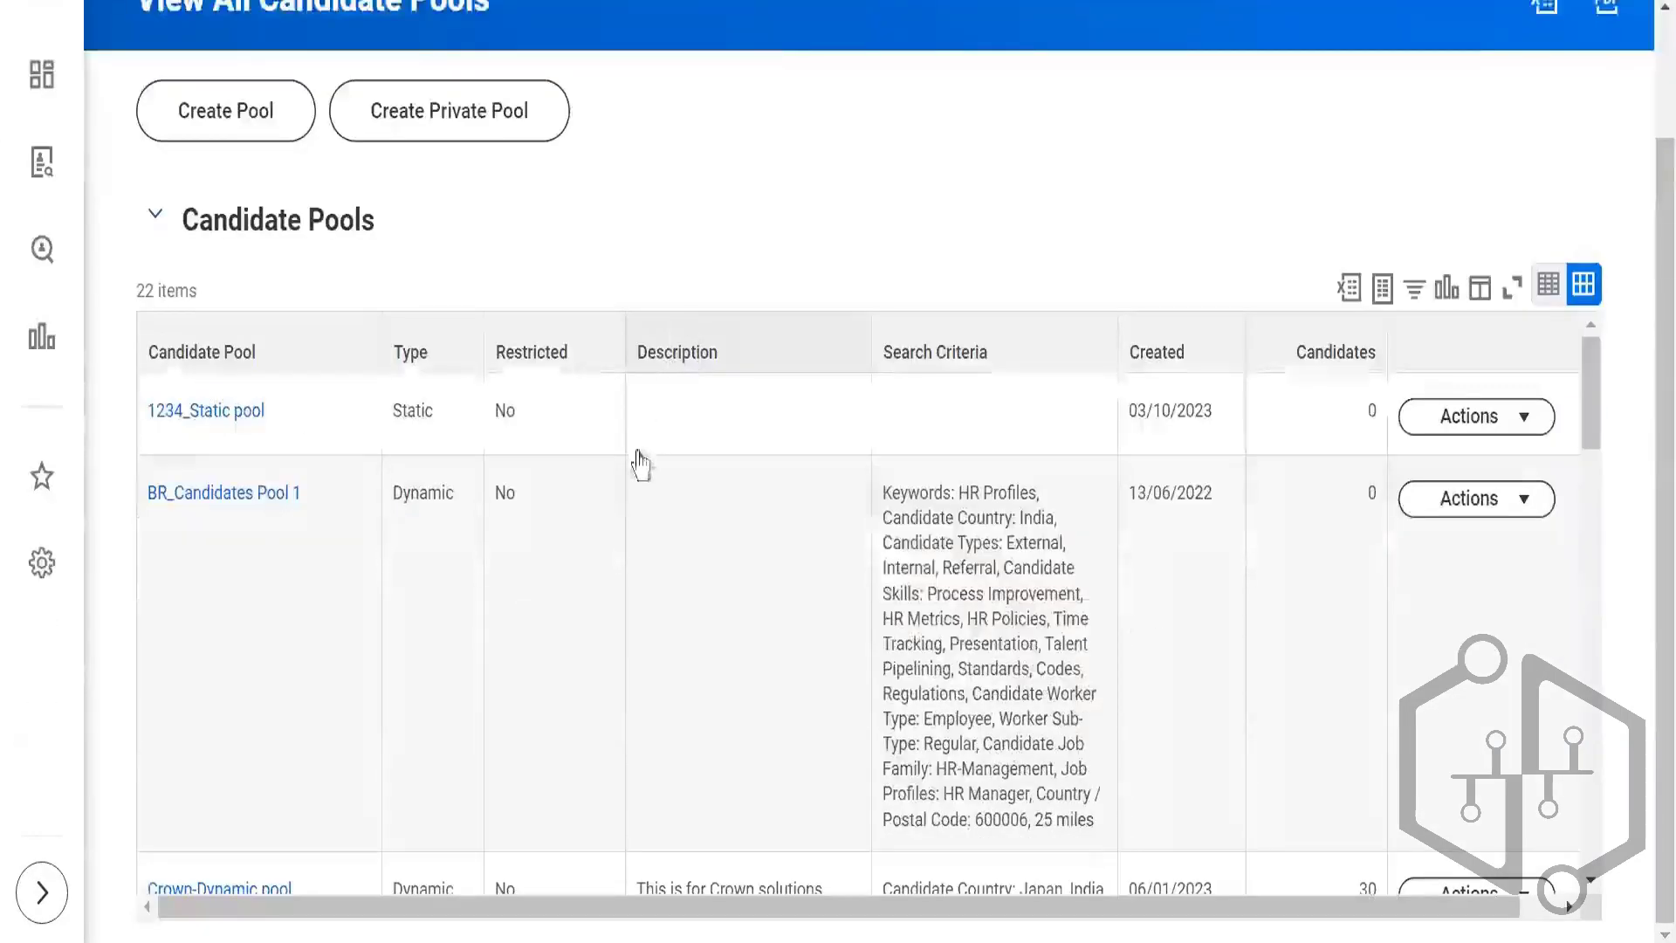
scroll(621, 558, down, 5)
scroll(615, 583, up, 4)
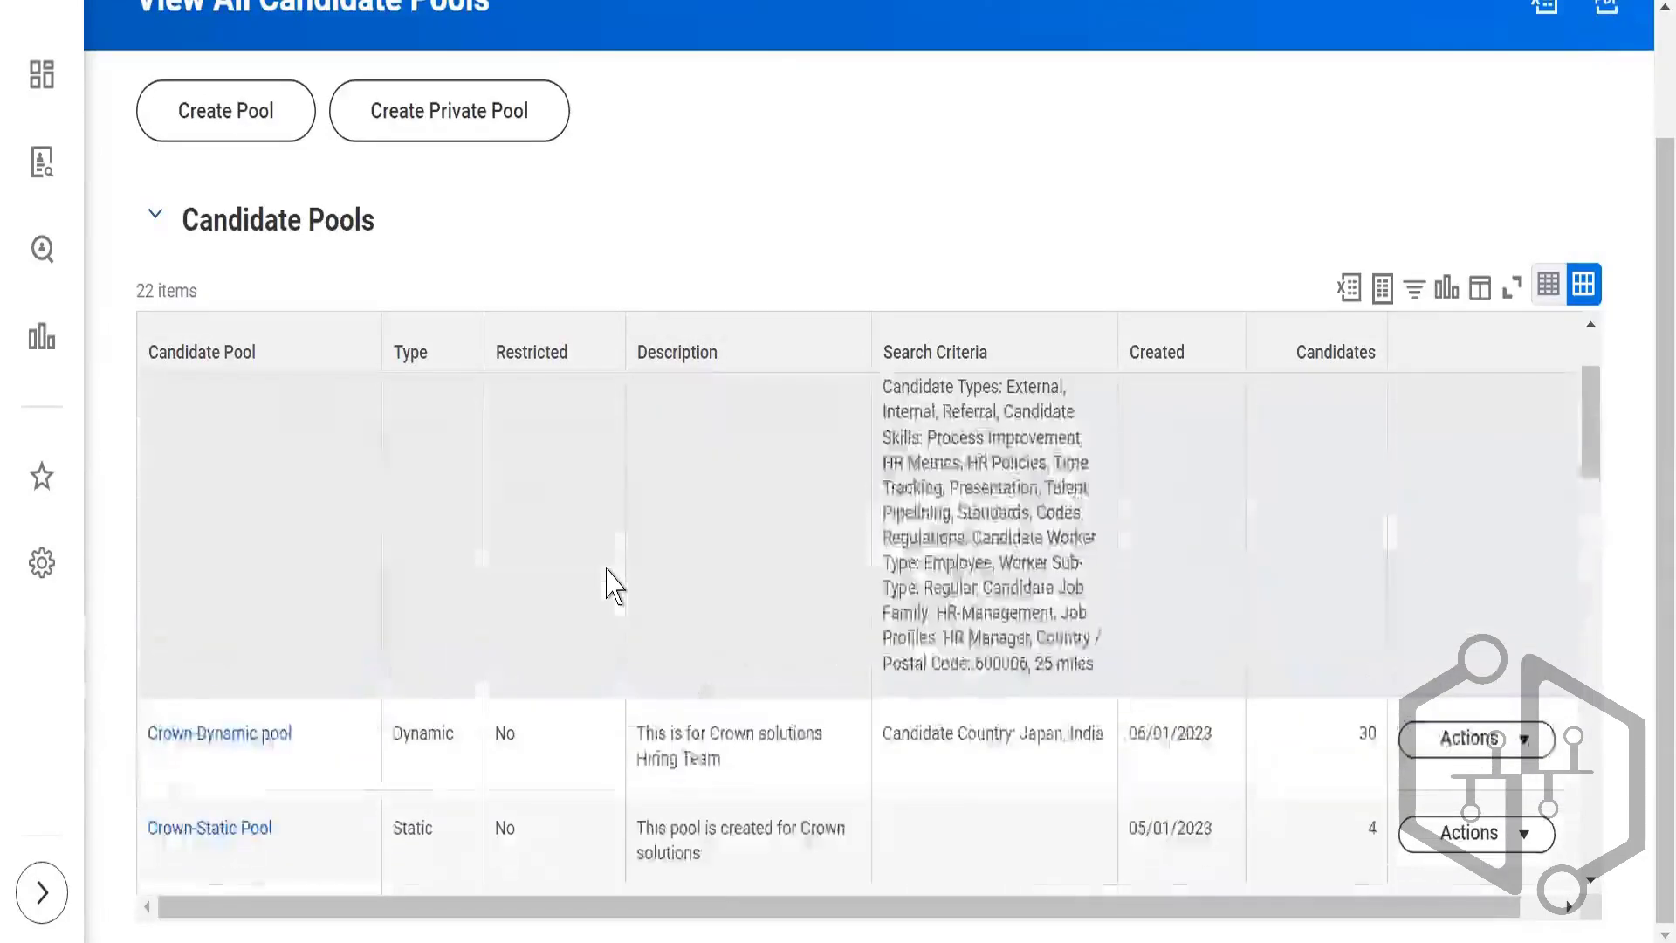
scroll(615, 585, up, 5)
scroll(542, 344, up, 2)
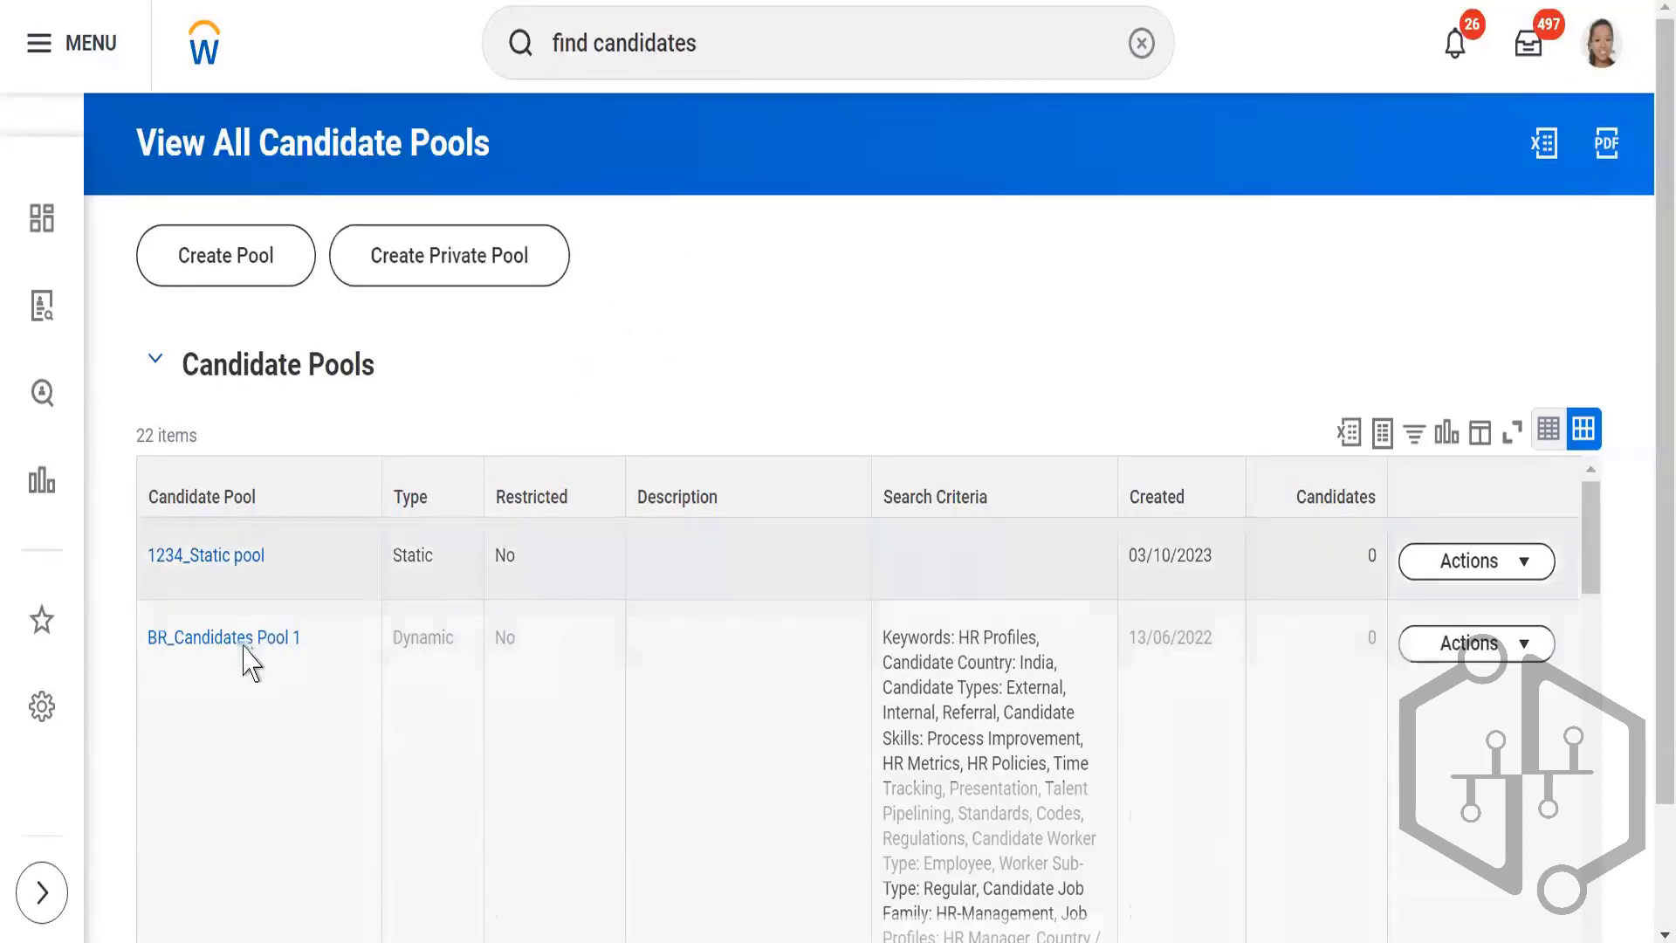
scroll(249, 664, down, 5)
scroll(834, 326, down, 2)
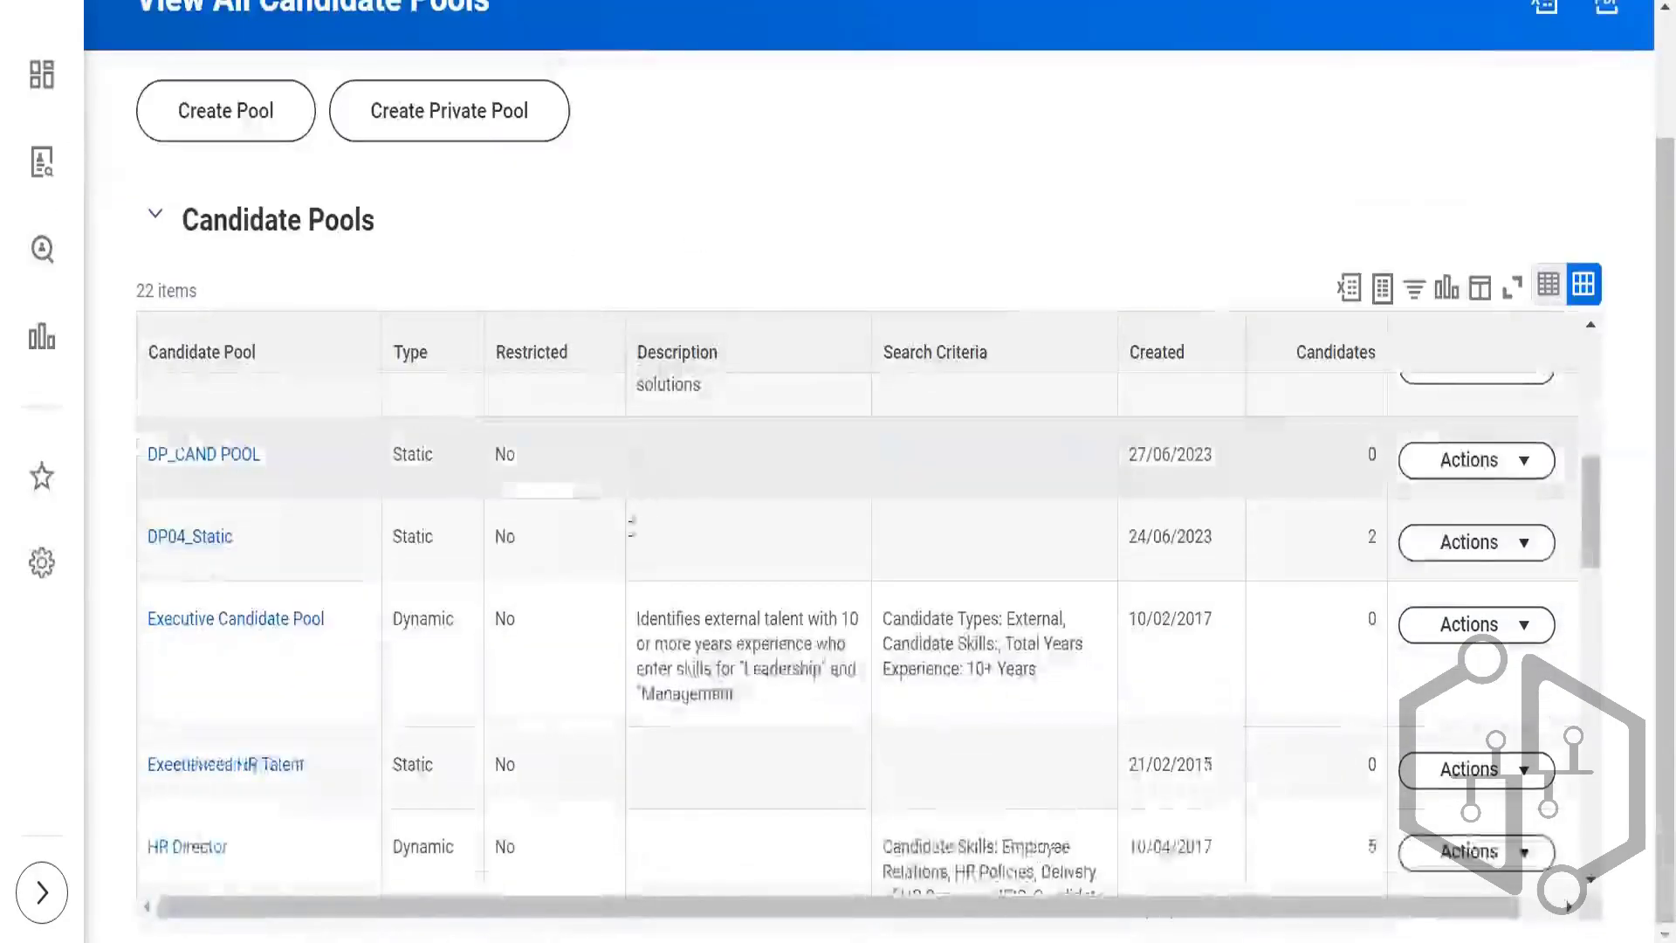
scroll(535, 718, down, 5)
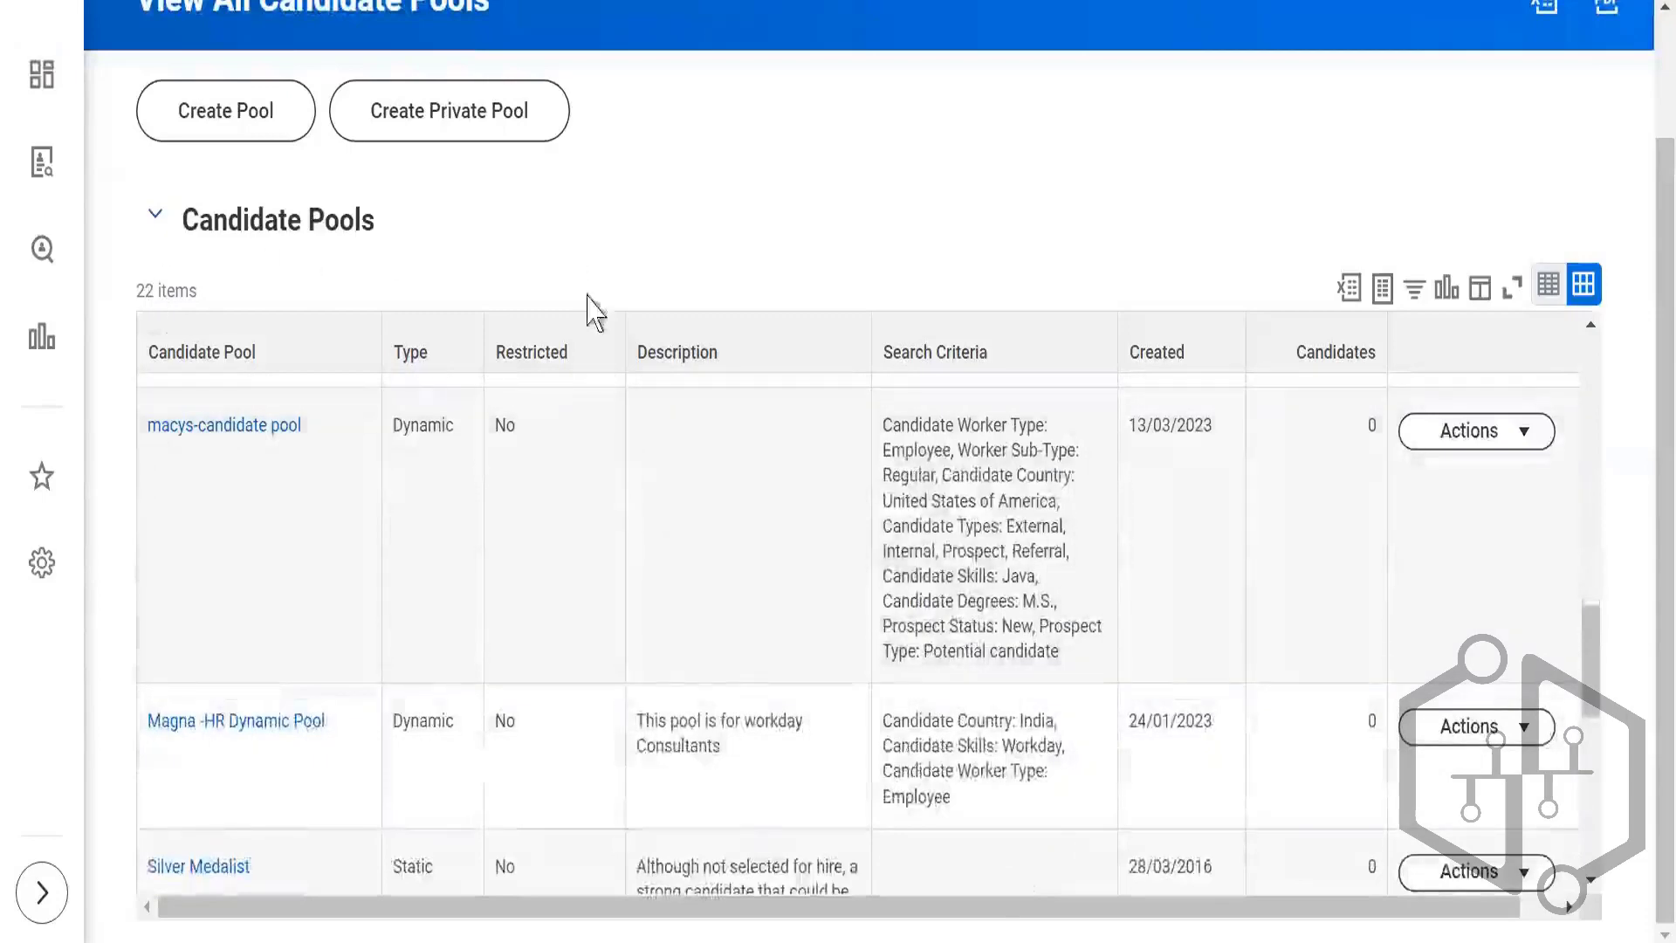
Step: Look through the remaining candidate pools in the list and open "1234_Static pool"
scroll(378, 611, down, 8)
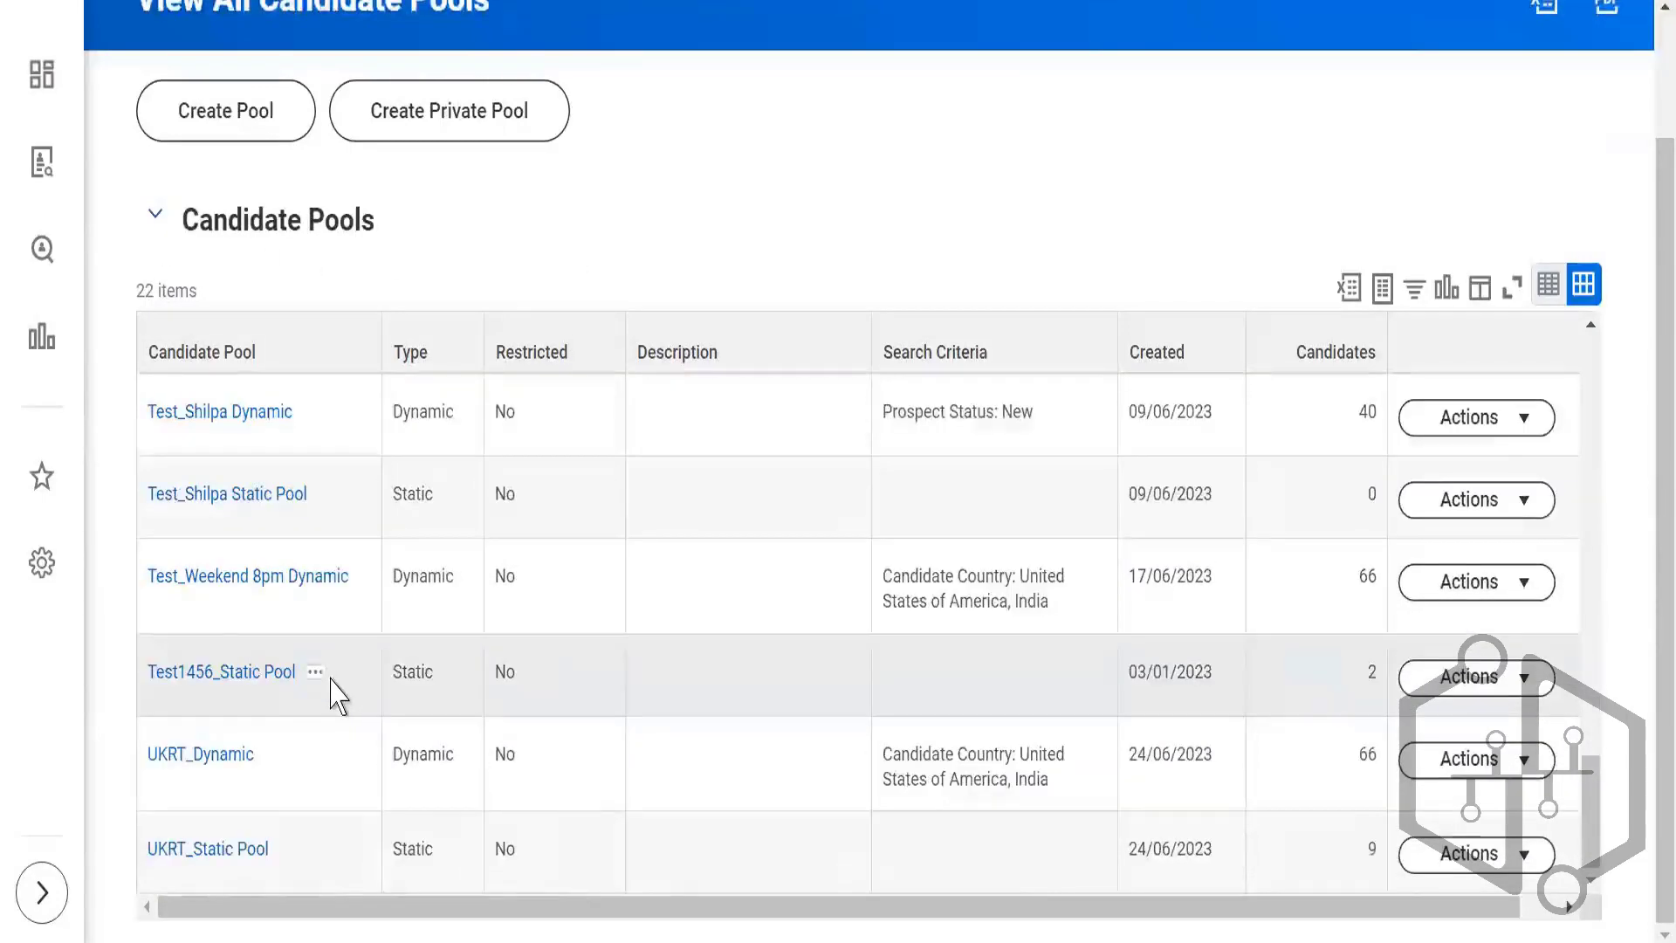
scroll(202, 669, up, 10)
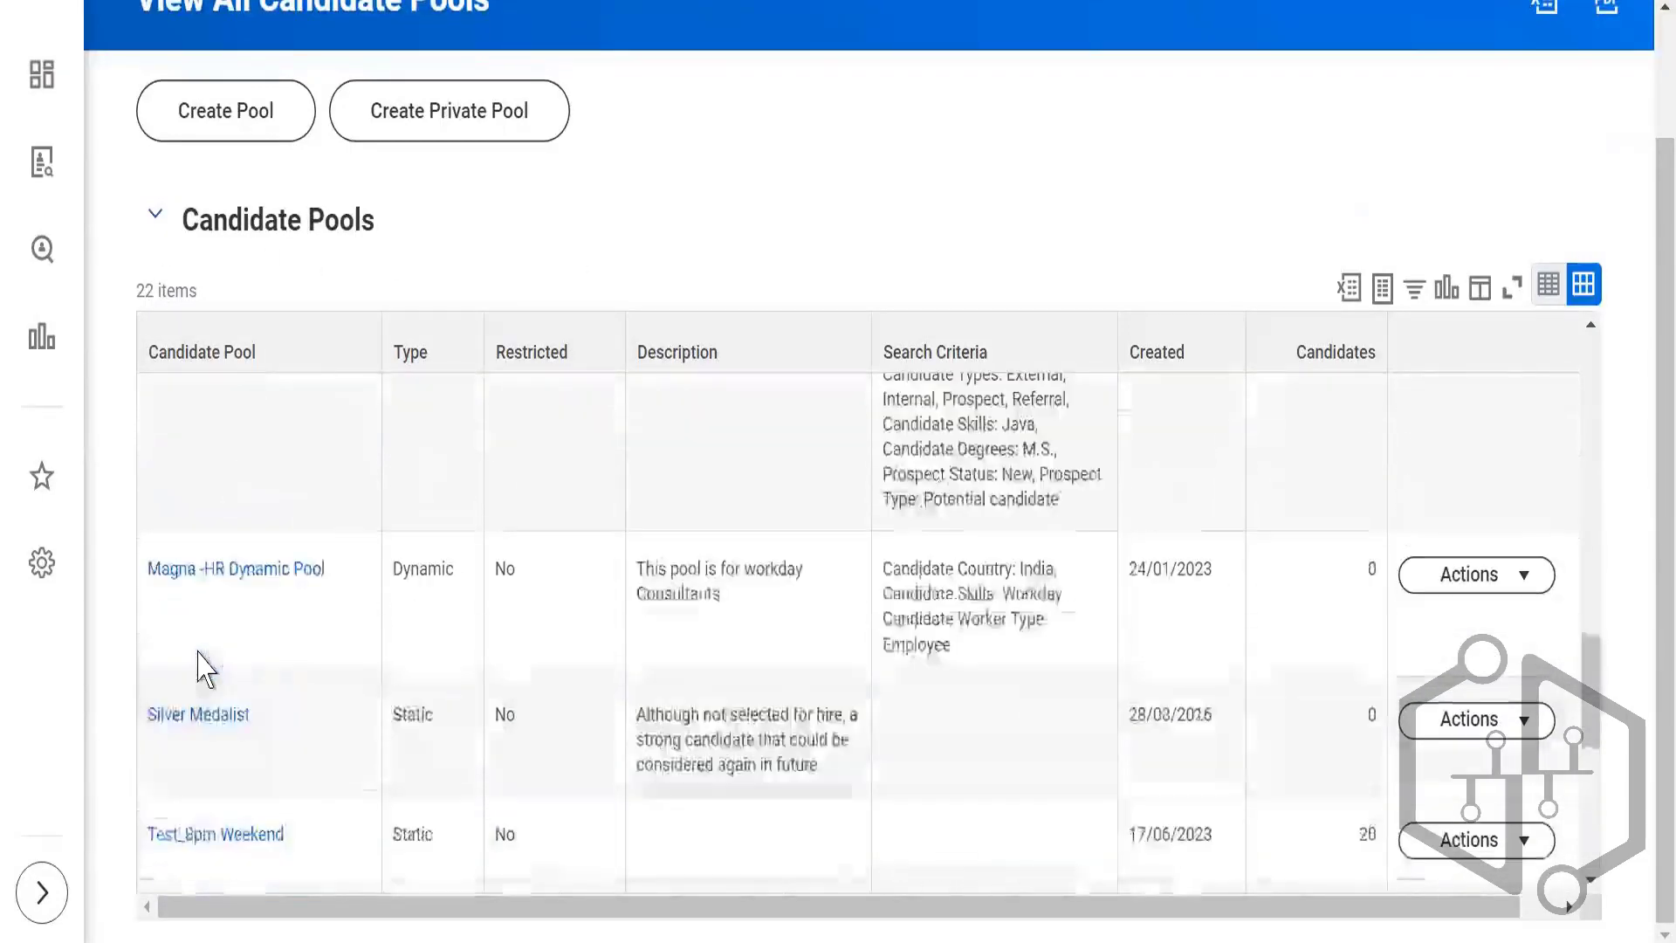
scroll(203, 669, up, 2)
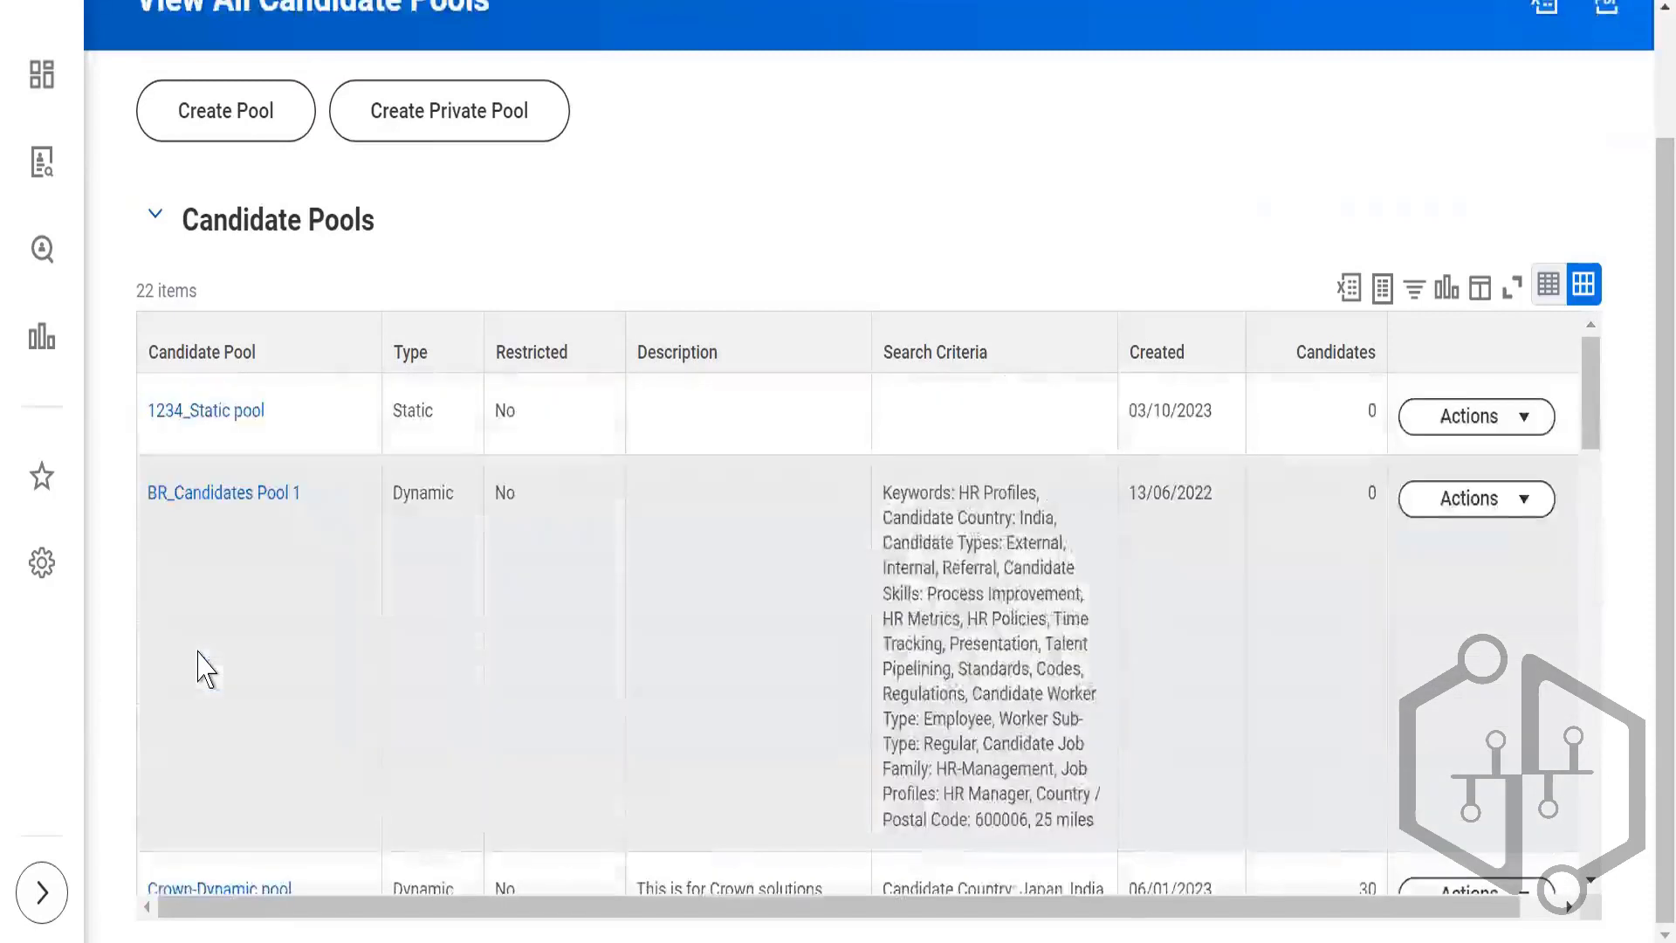
scroll(202, 669, up, 2)
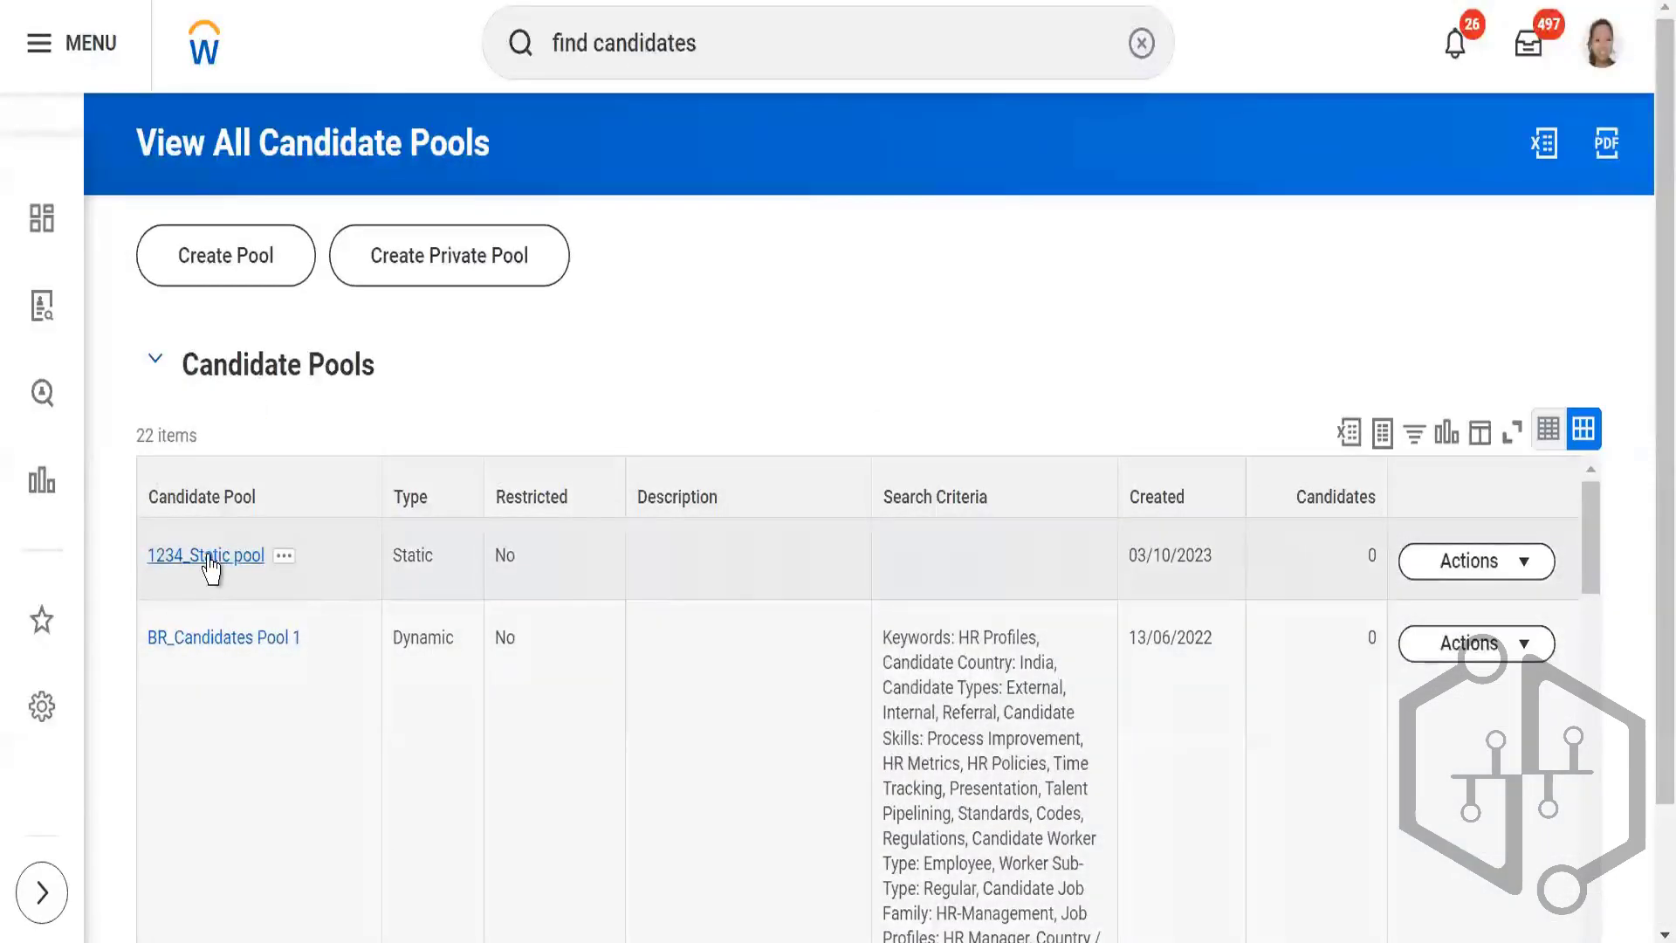
click(209, 557)
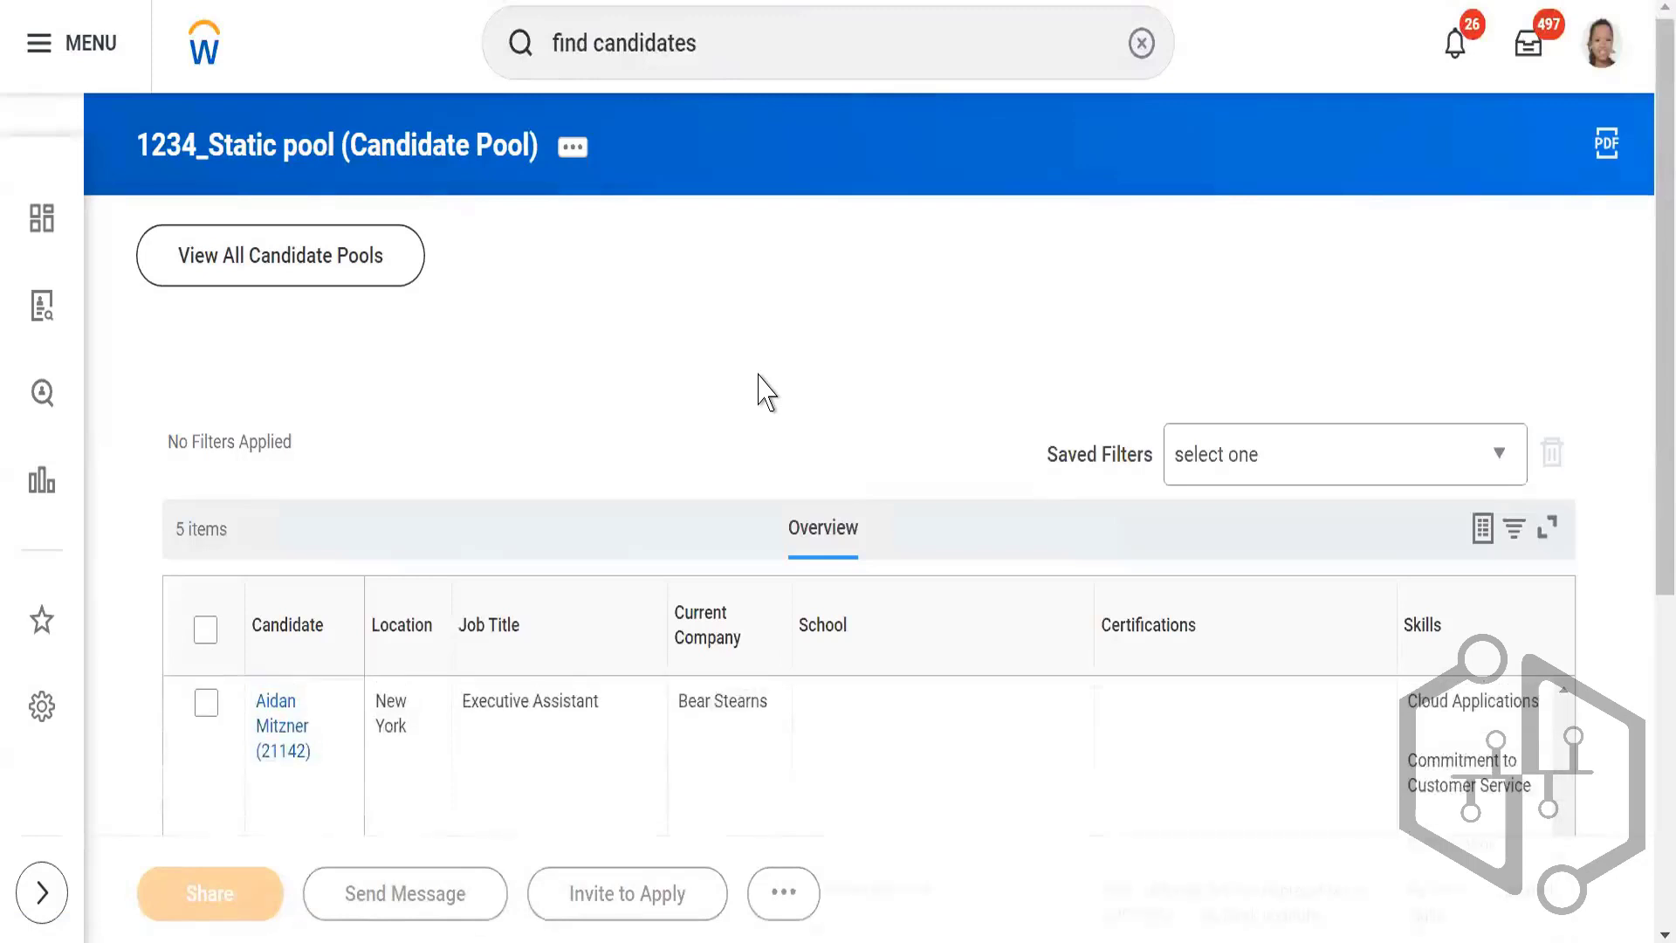
Step: Review the candidates in "1234_Static pool", including their locations, job titles, schools, certifications and skills
scroll(748, 385, down, 4)
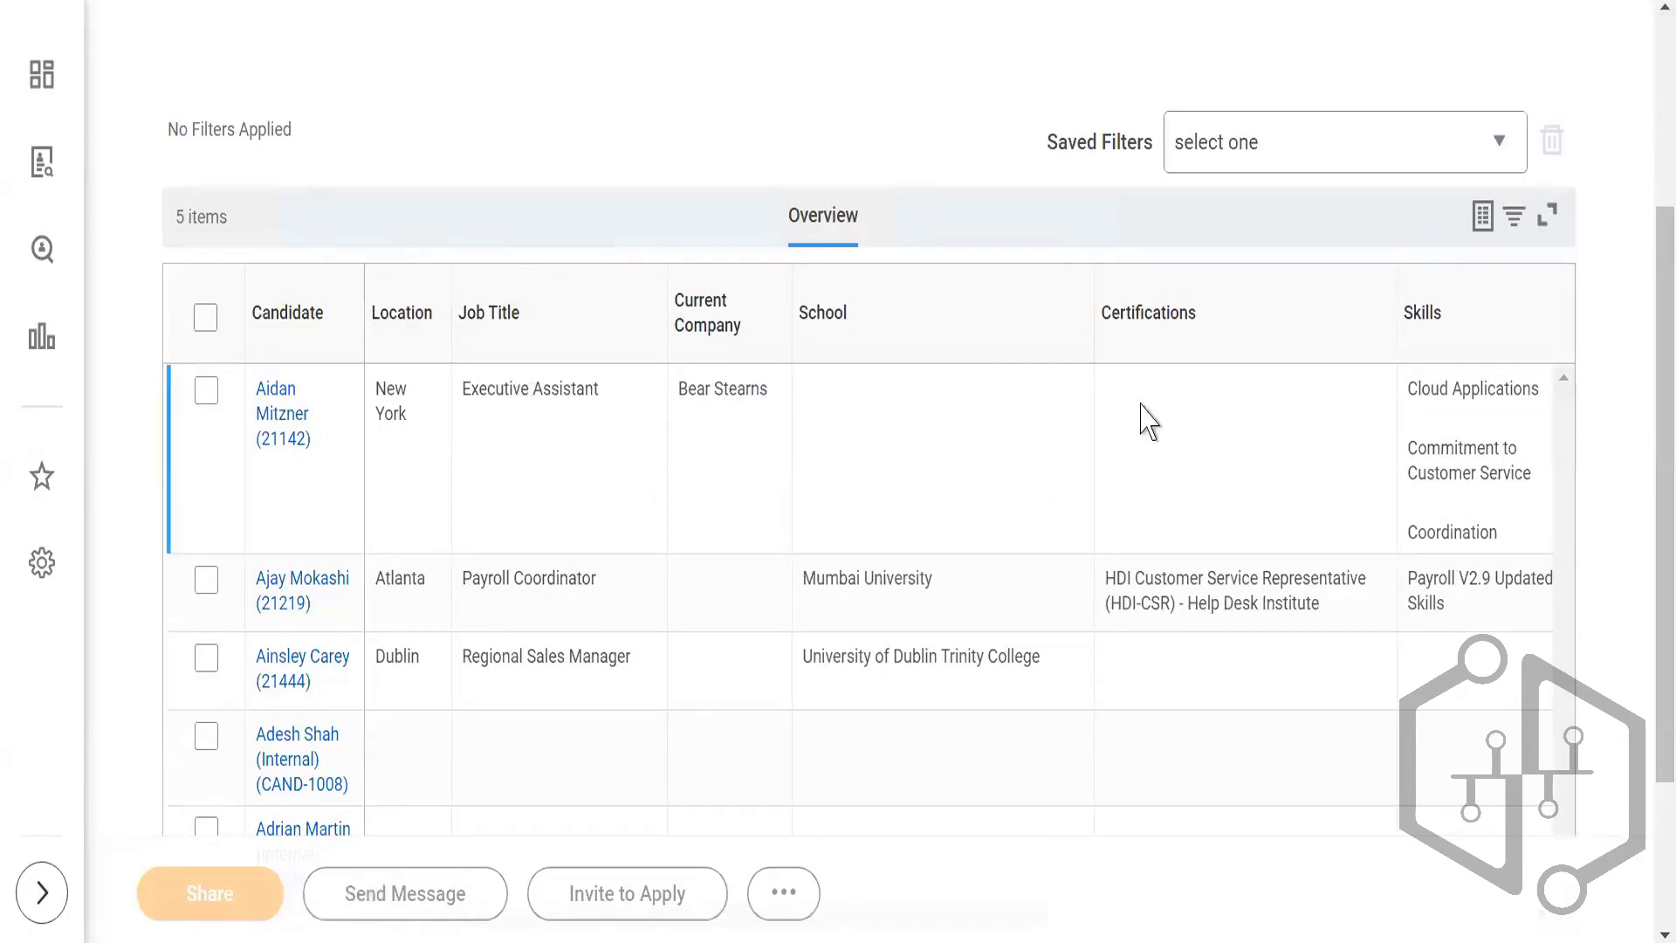
scroll(837, 212, down, 3)
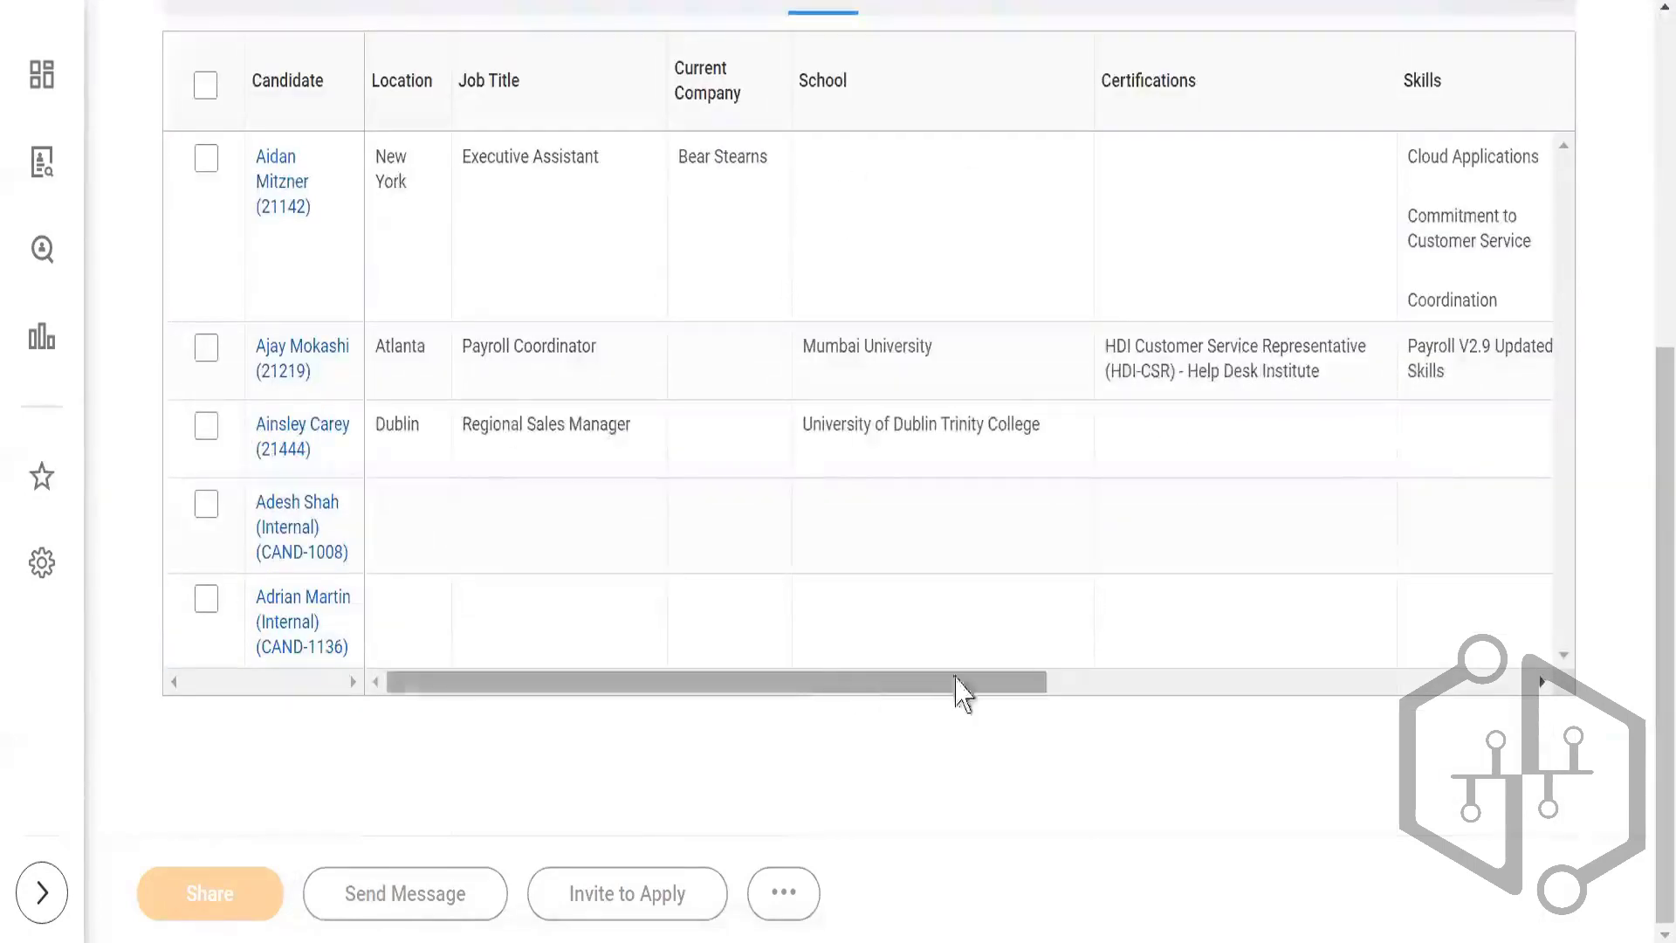
drag(958, 683, 402, 769)
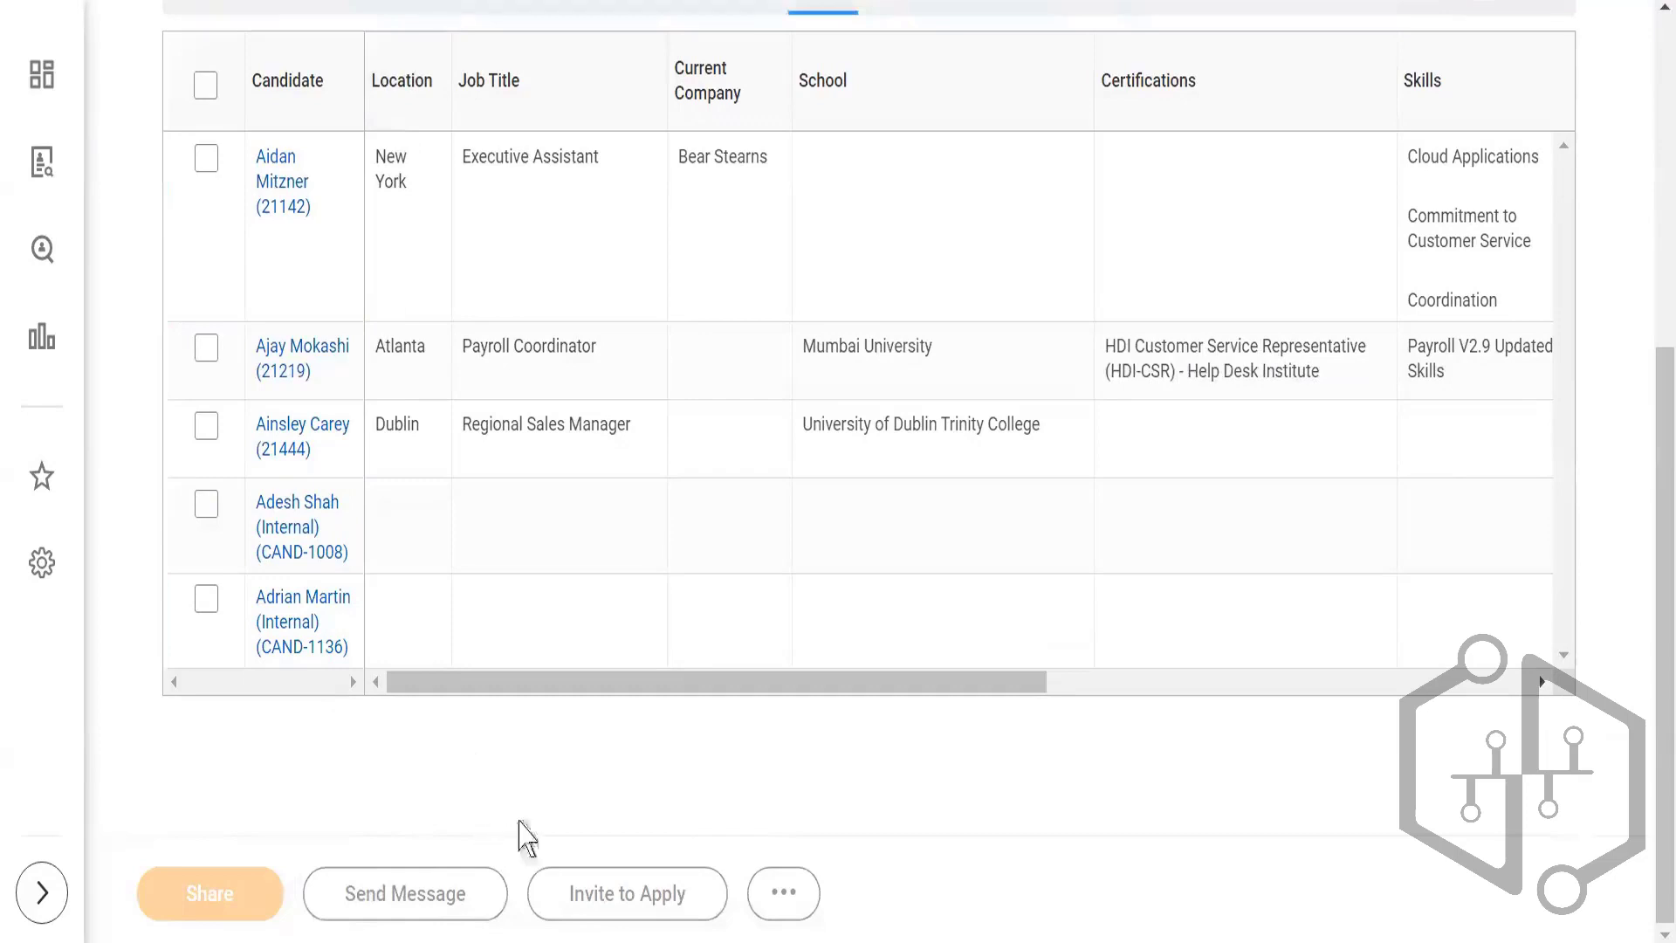
scroll(554, 810, up, 2)
scroll(551, 796, up, 5)
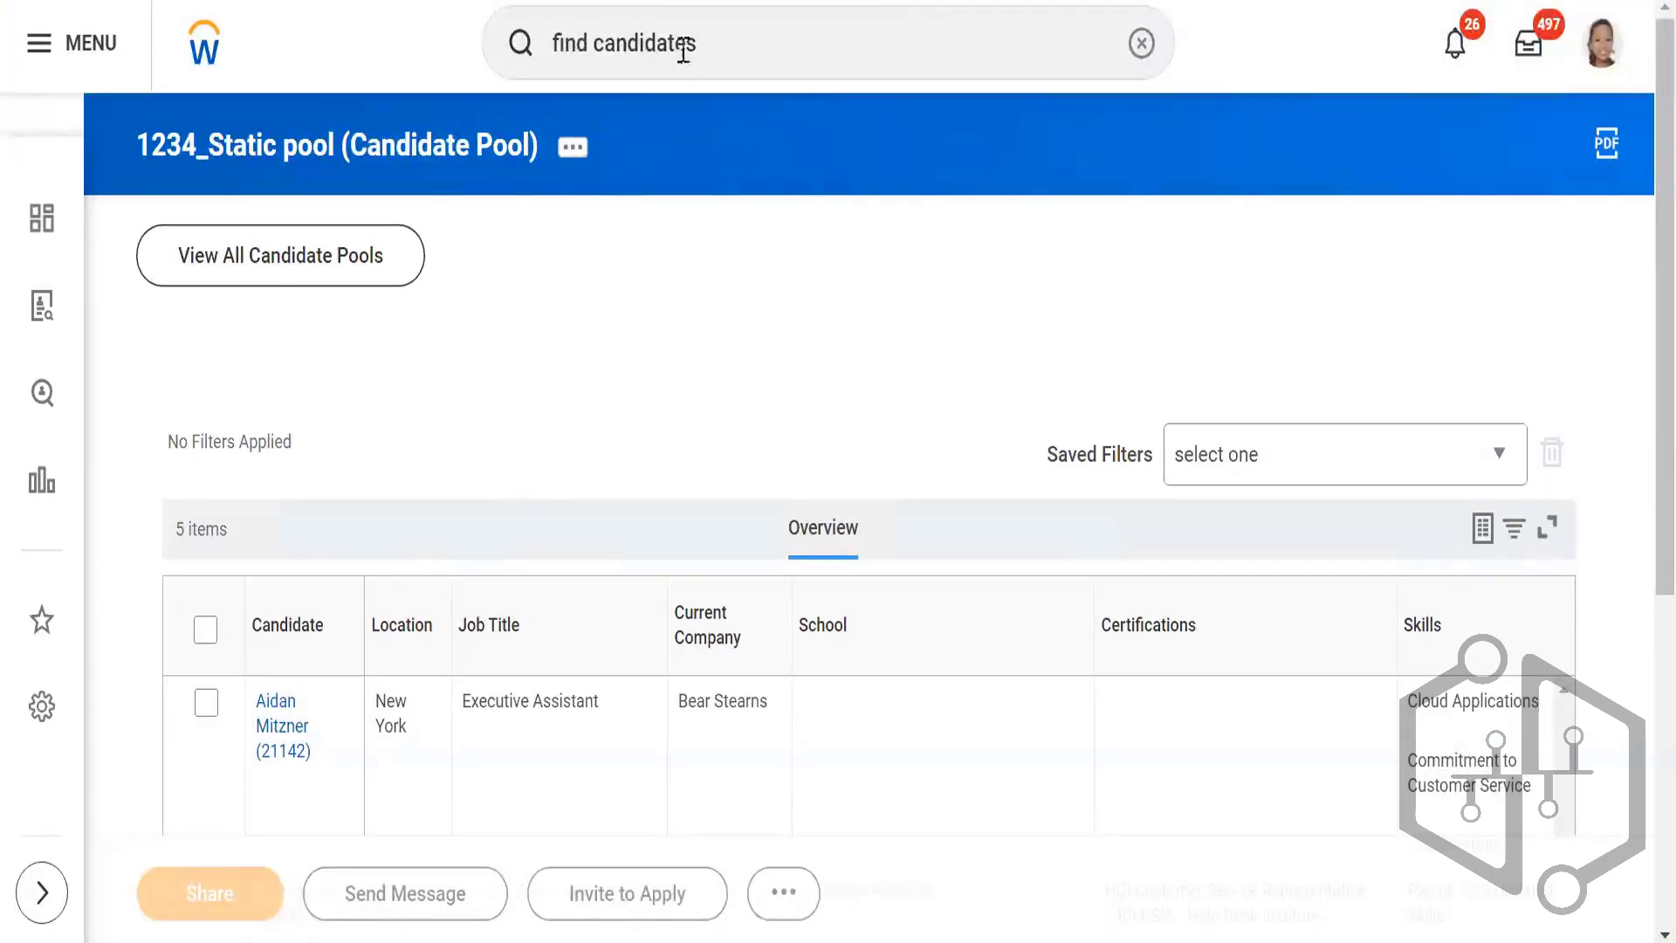
Step: Run the Find Candidates report again and look over its candidate results
click(724, 51)
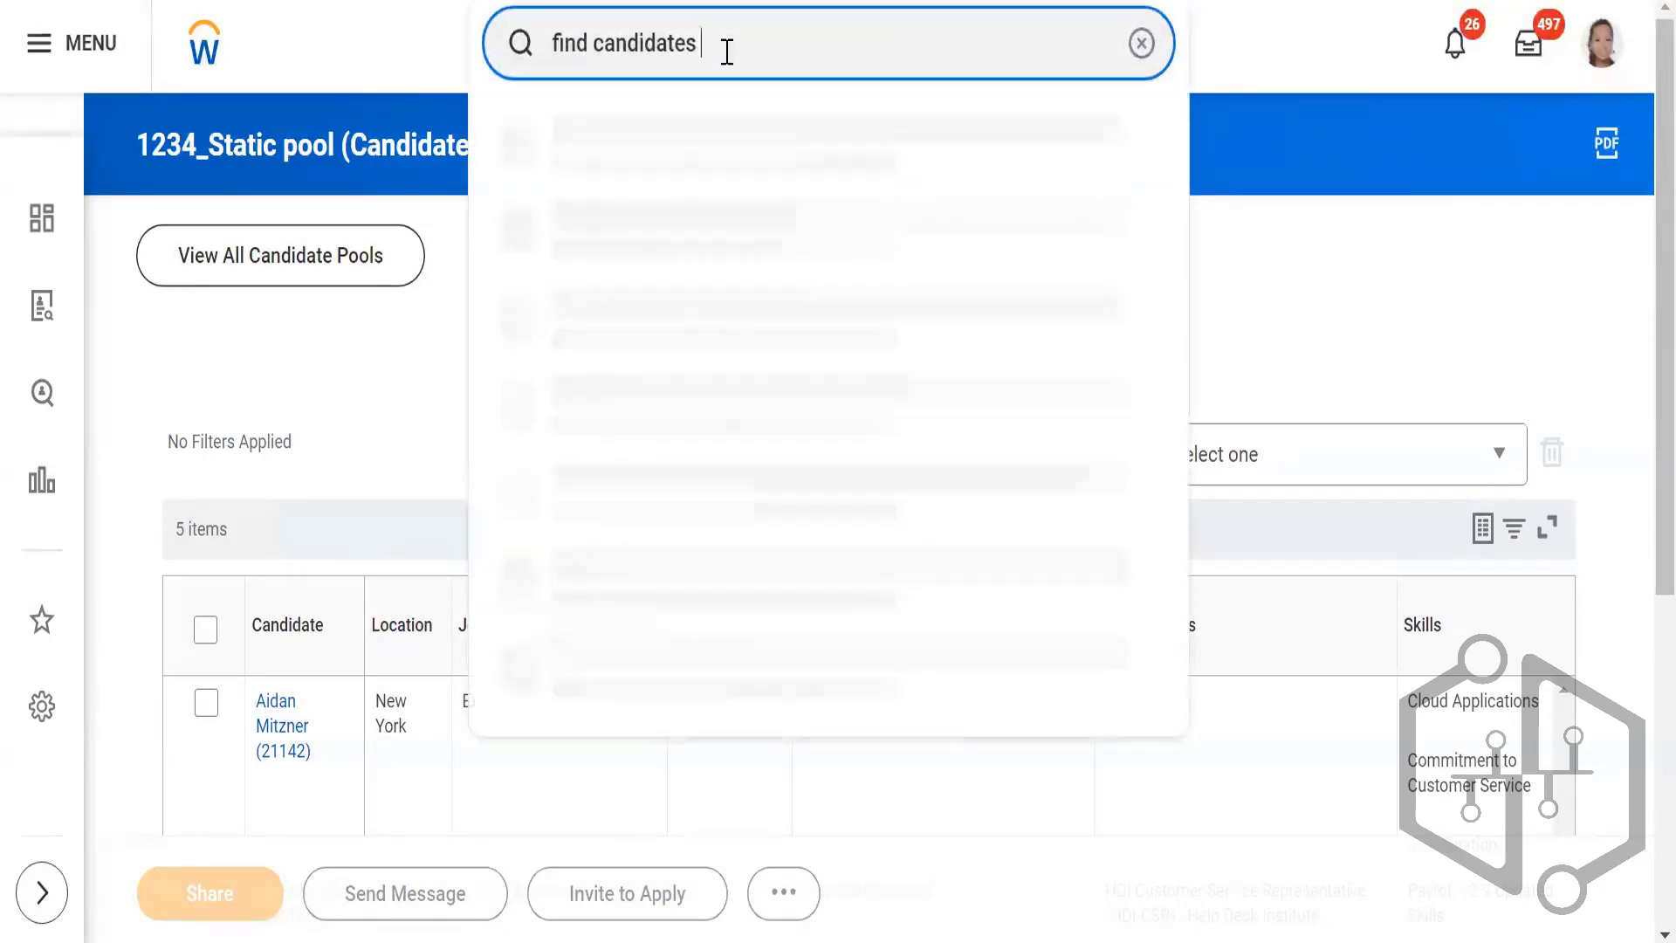
click(628, 149)
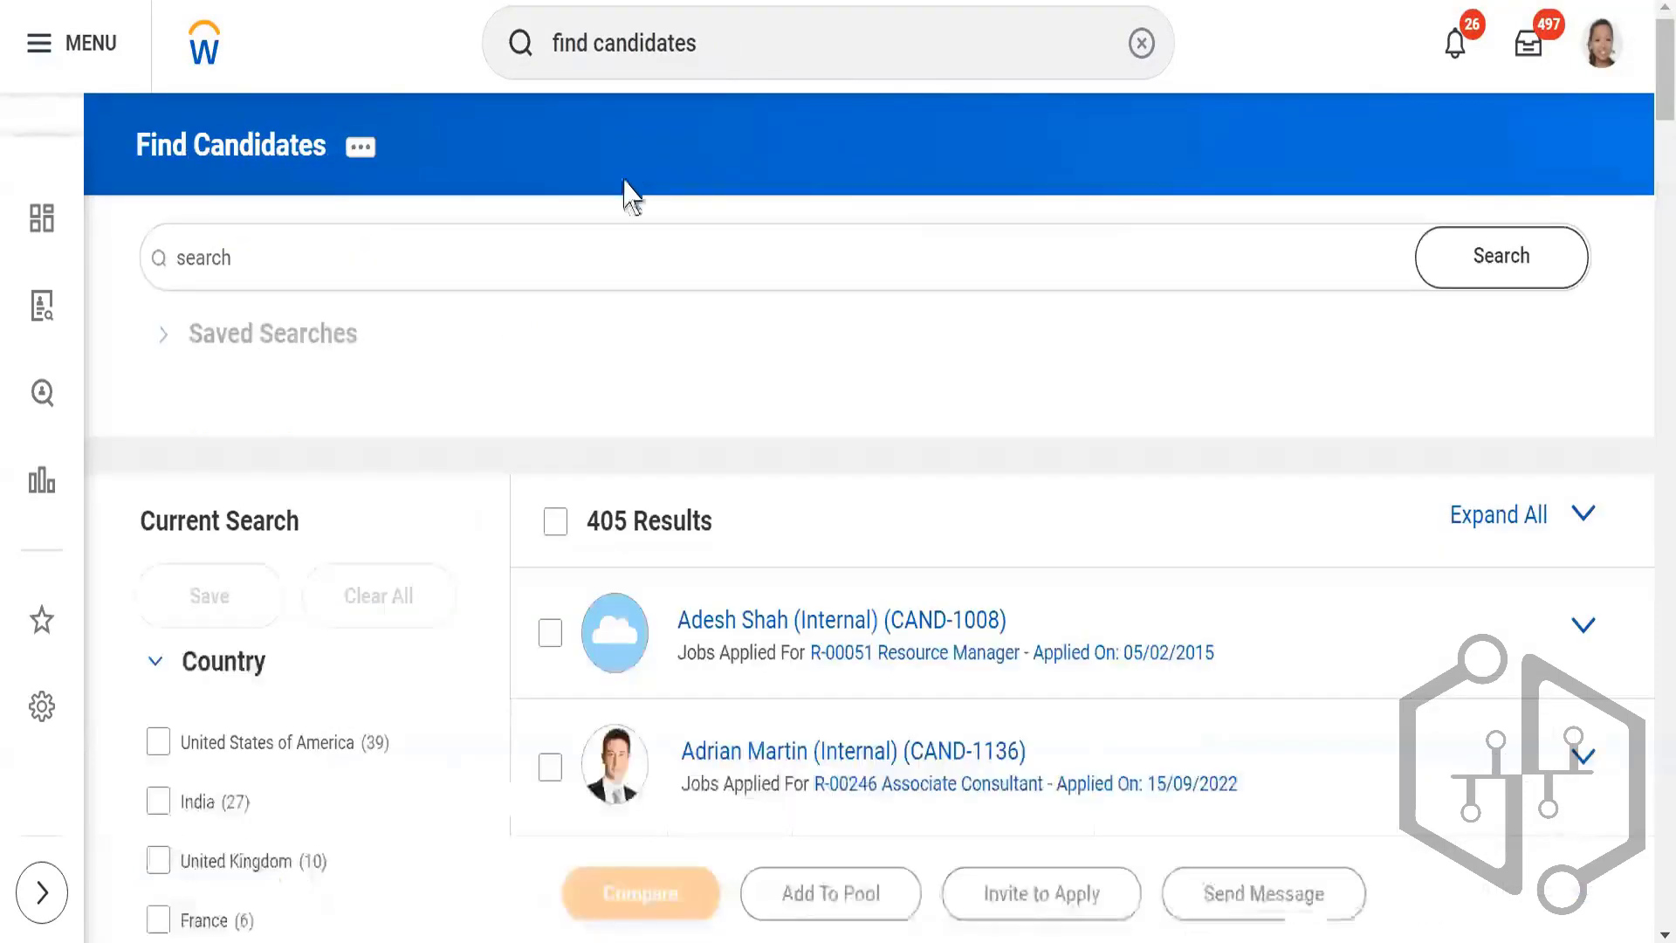
scroll(683, 328, down, 3)
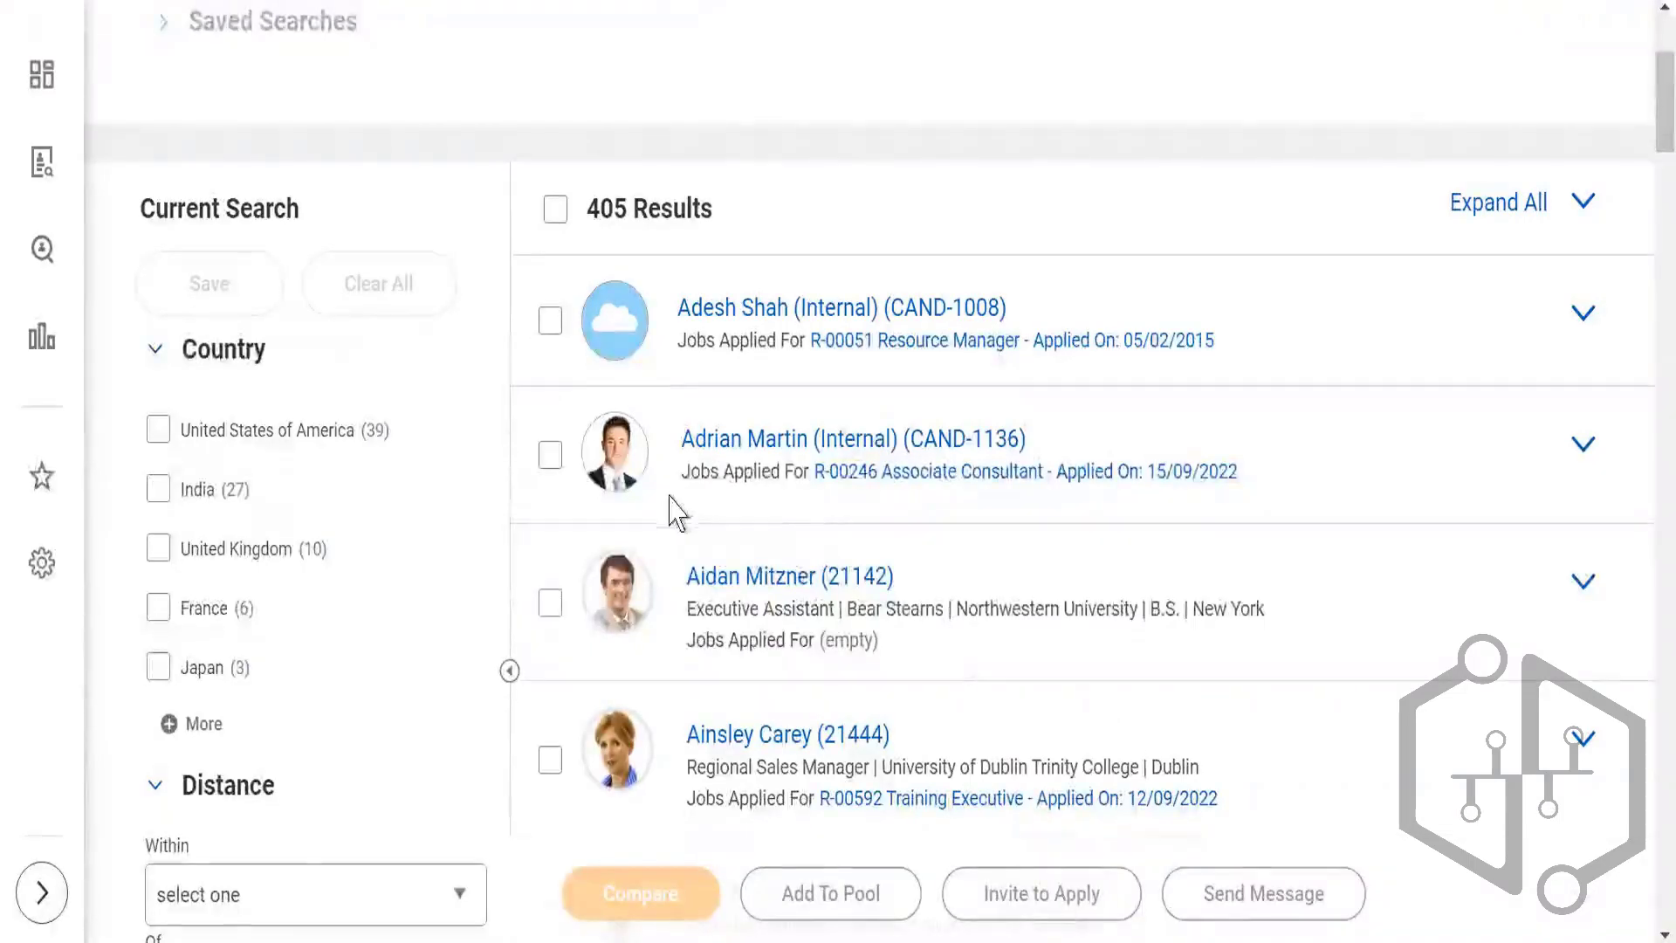
scroll(663, 512, up, 4)
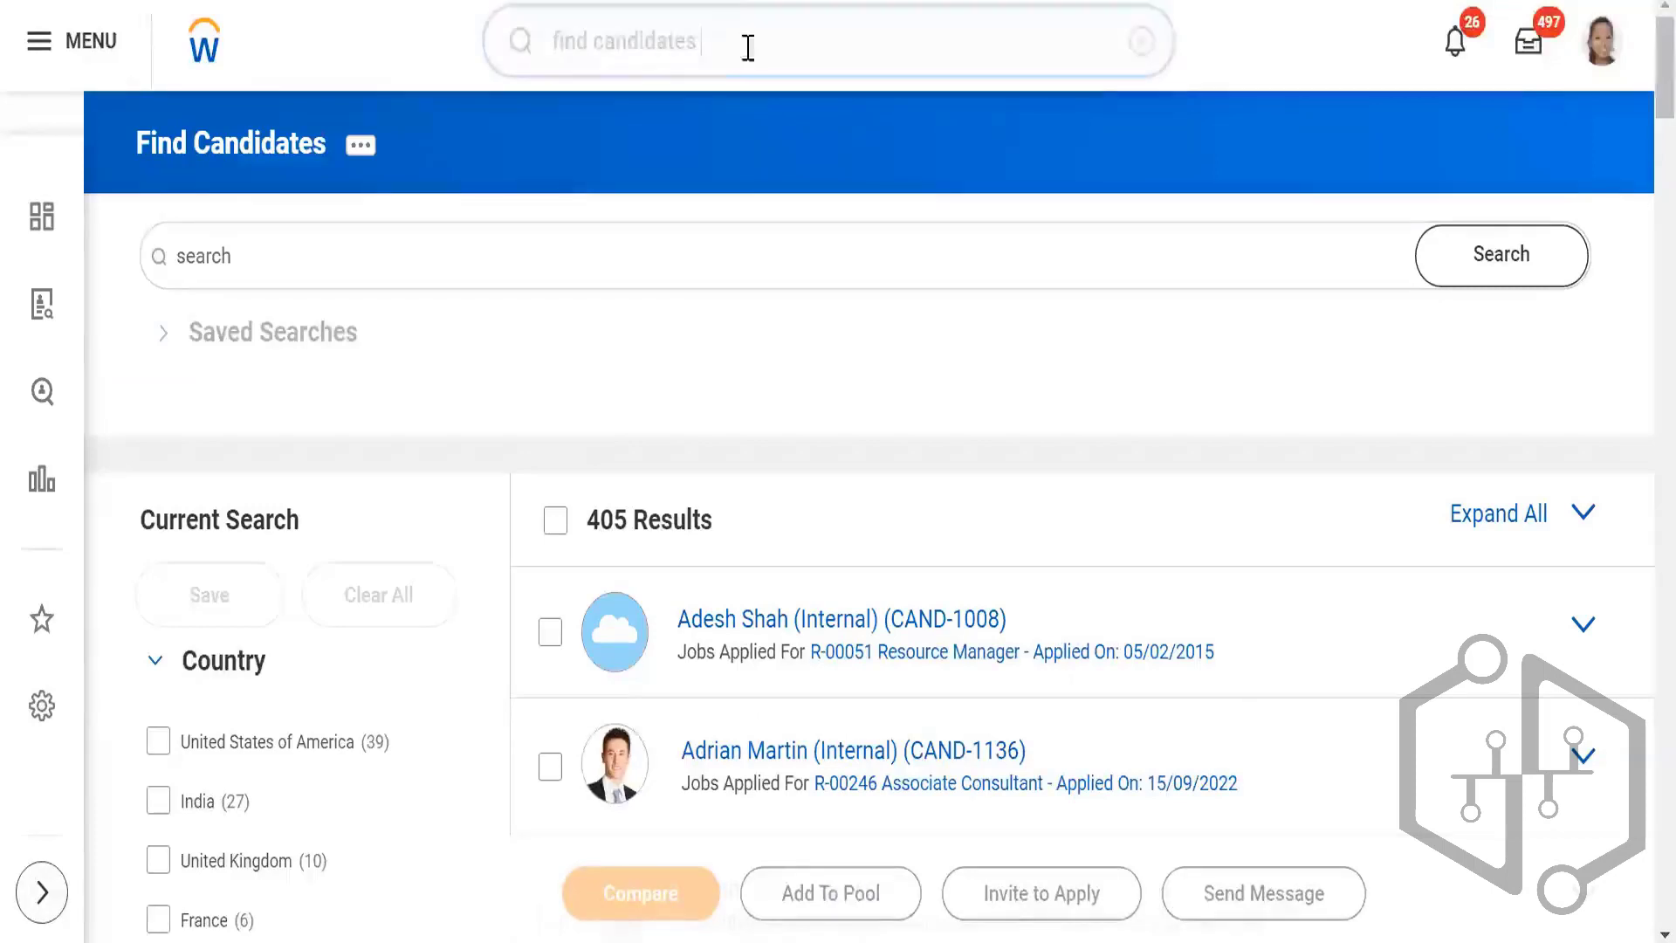
Step: Search for "MY candidates", run the My Candidates report and review the listed candidates and available filters
click(472, 49)
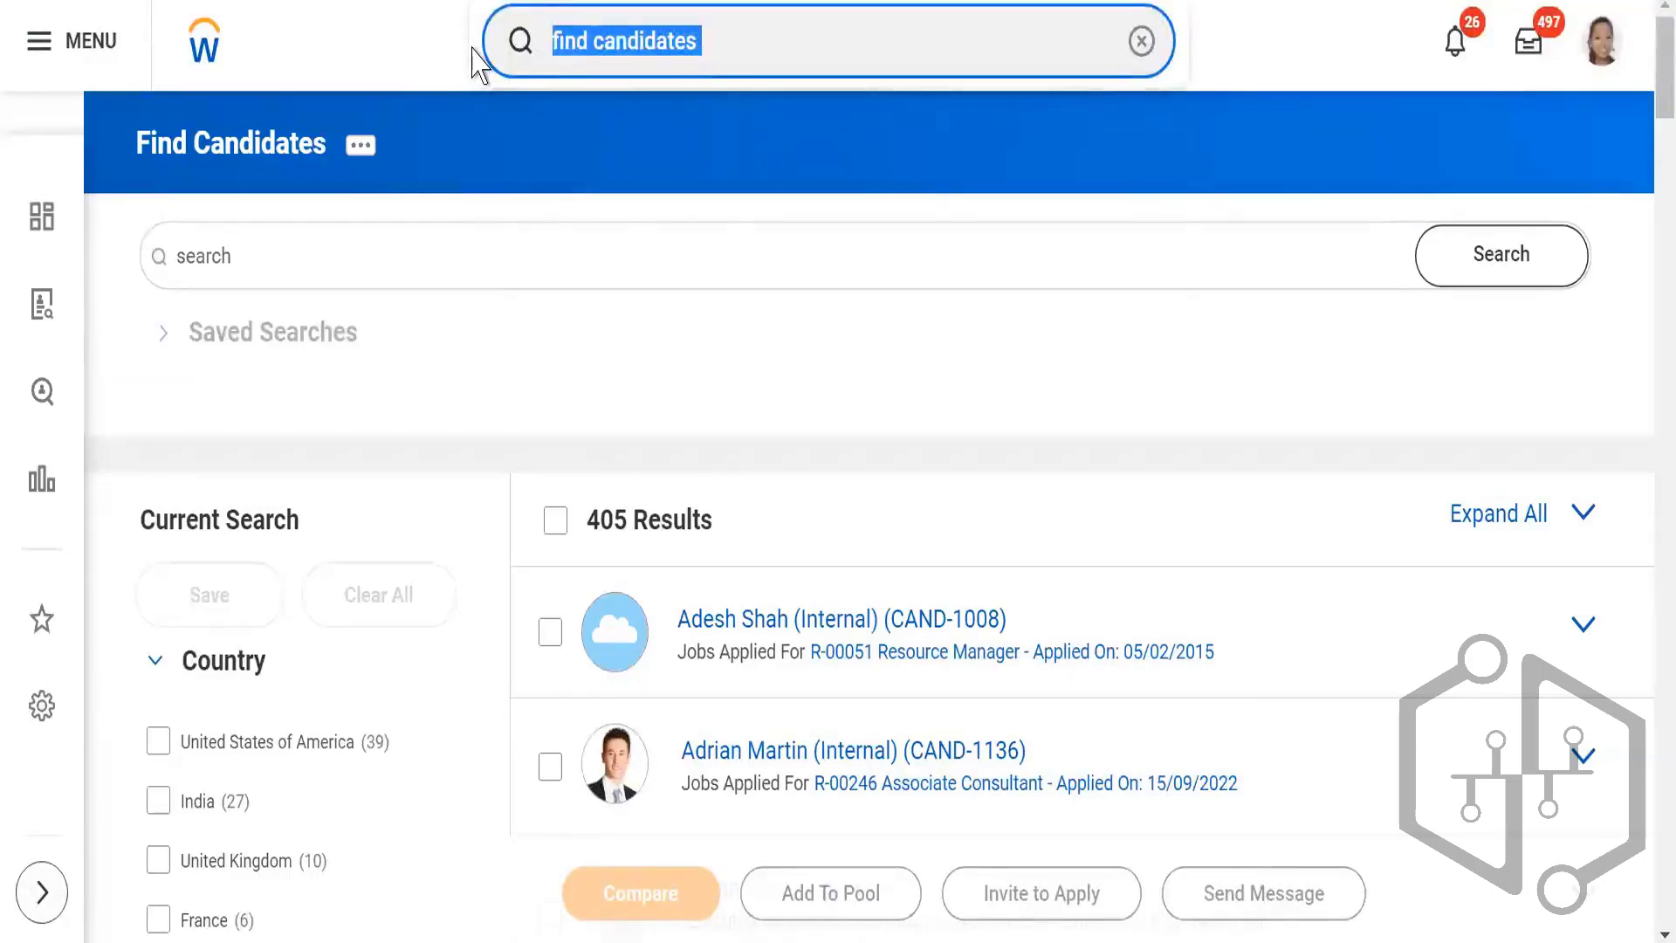
text(MY ca)
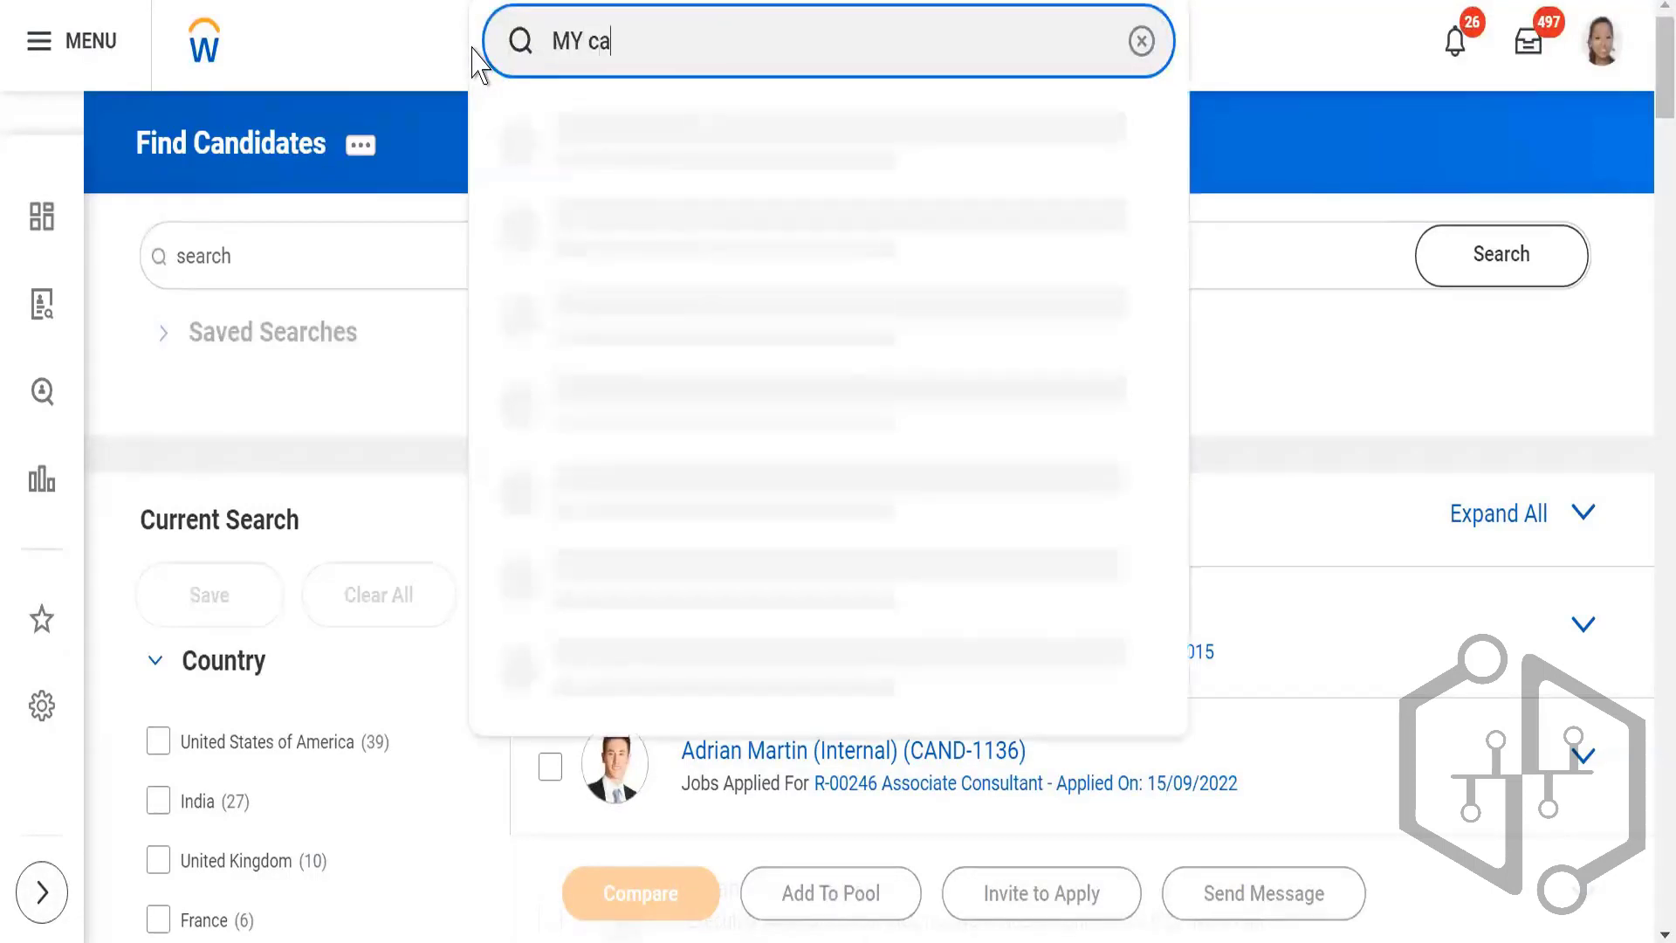
text(ndidates)
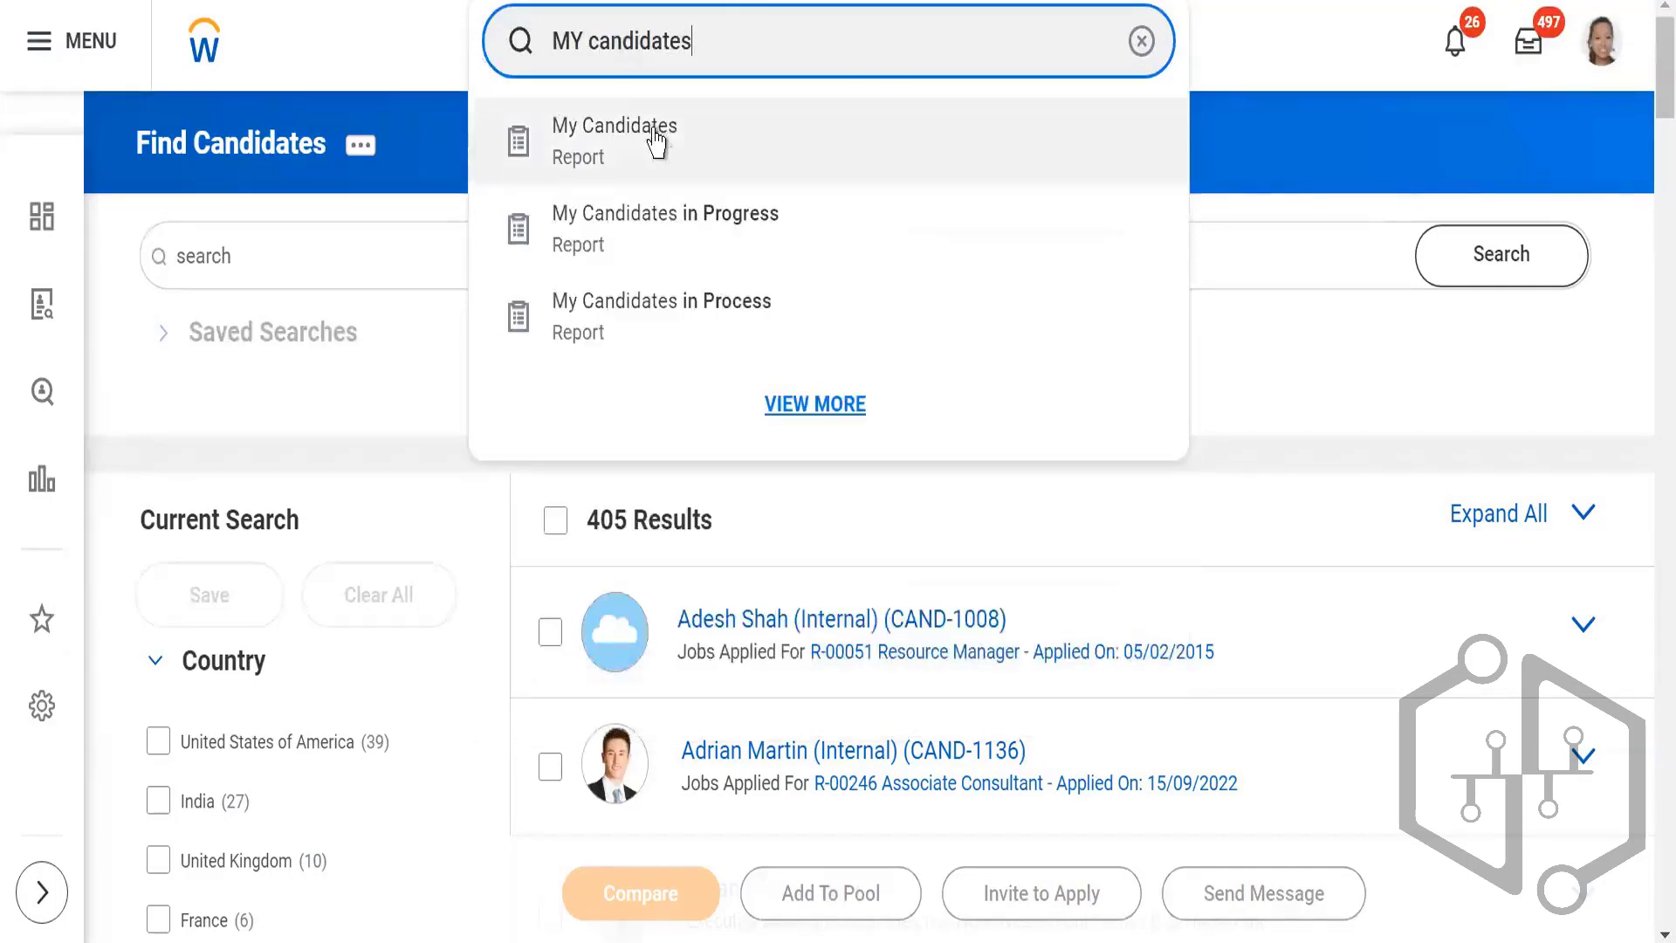
click(656, 142)
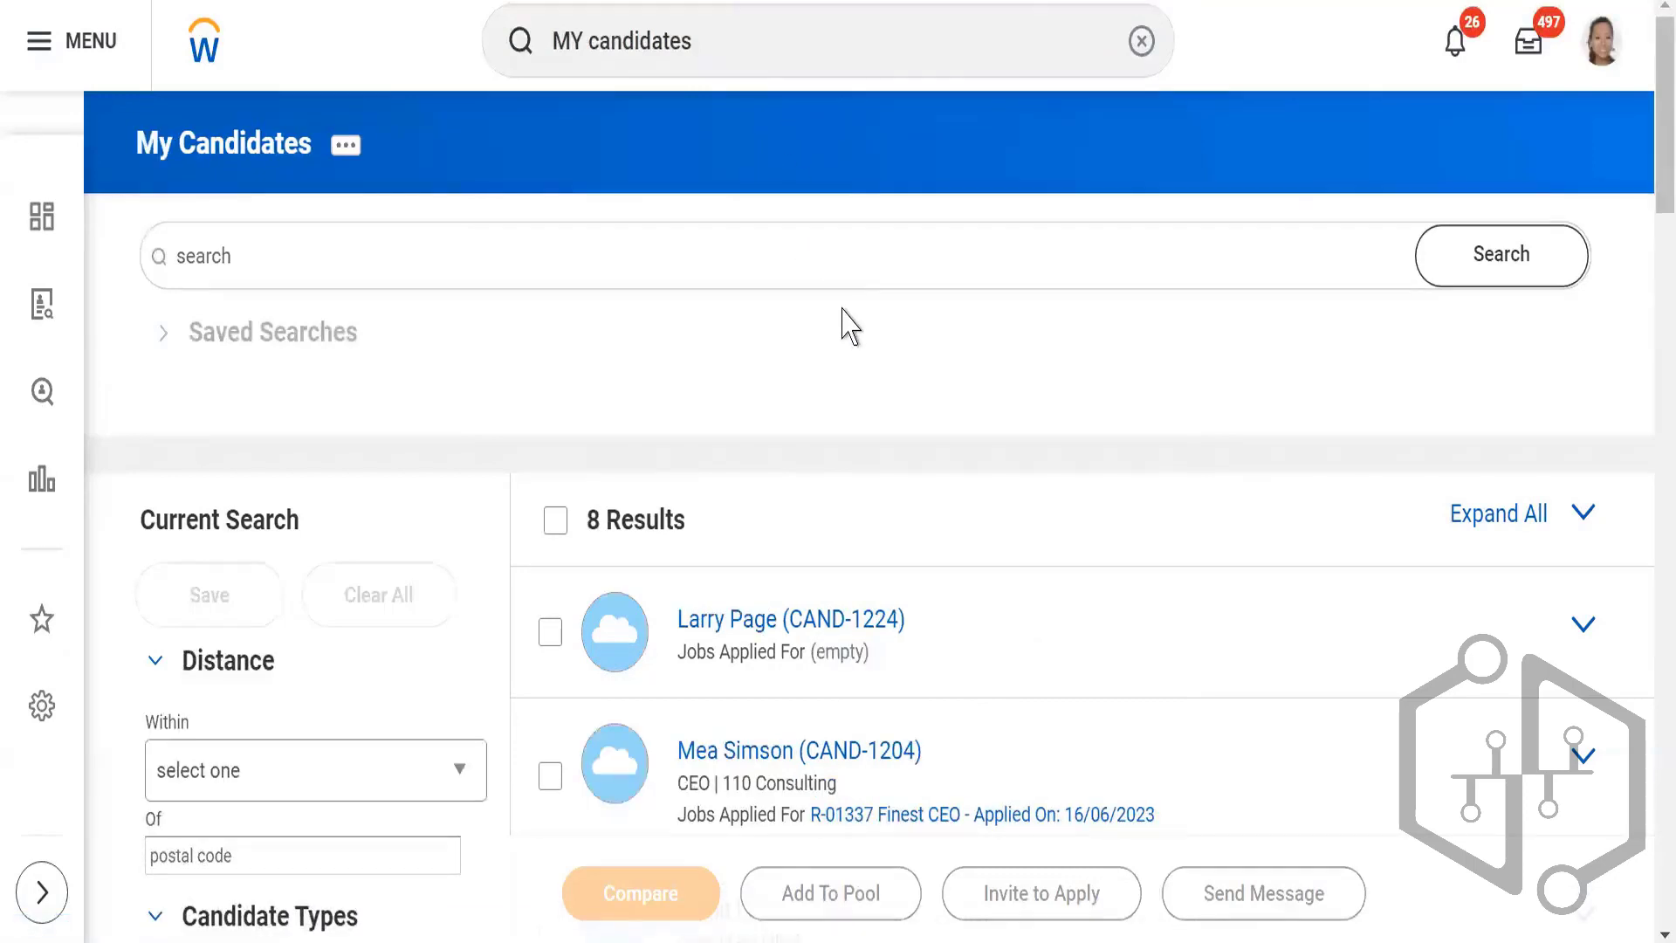
scroll(845, 326, down, 2)
scroll(845, 325, down, 3)
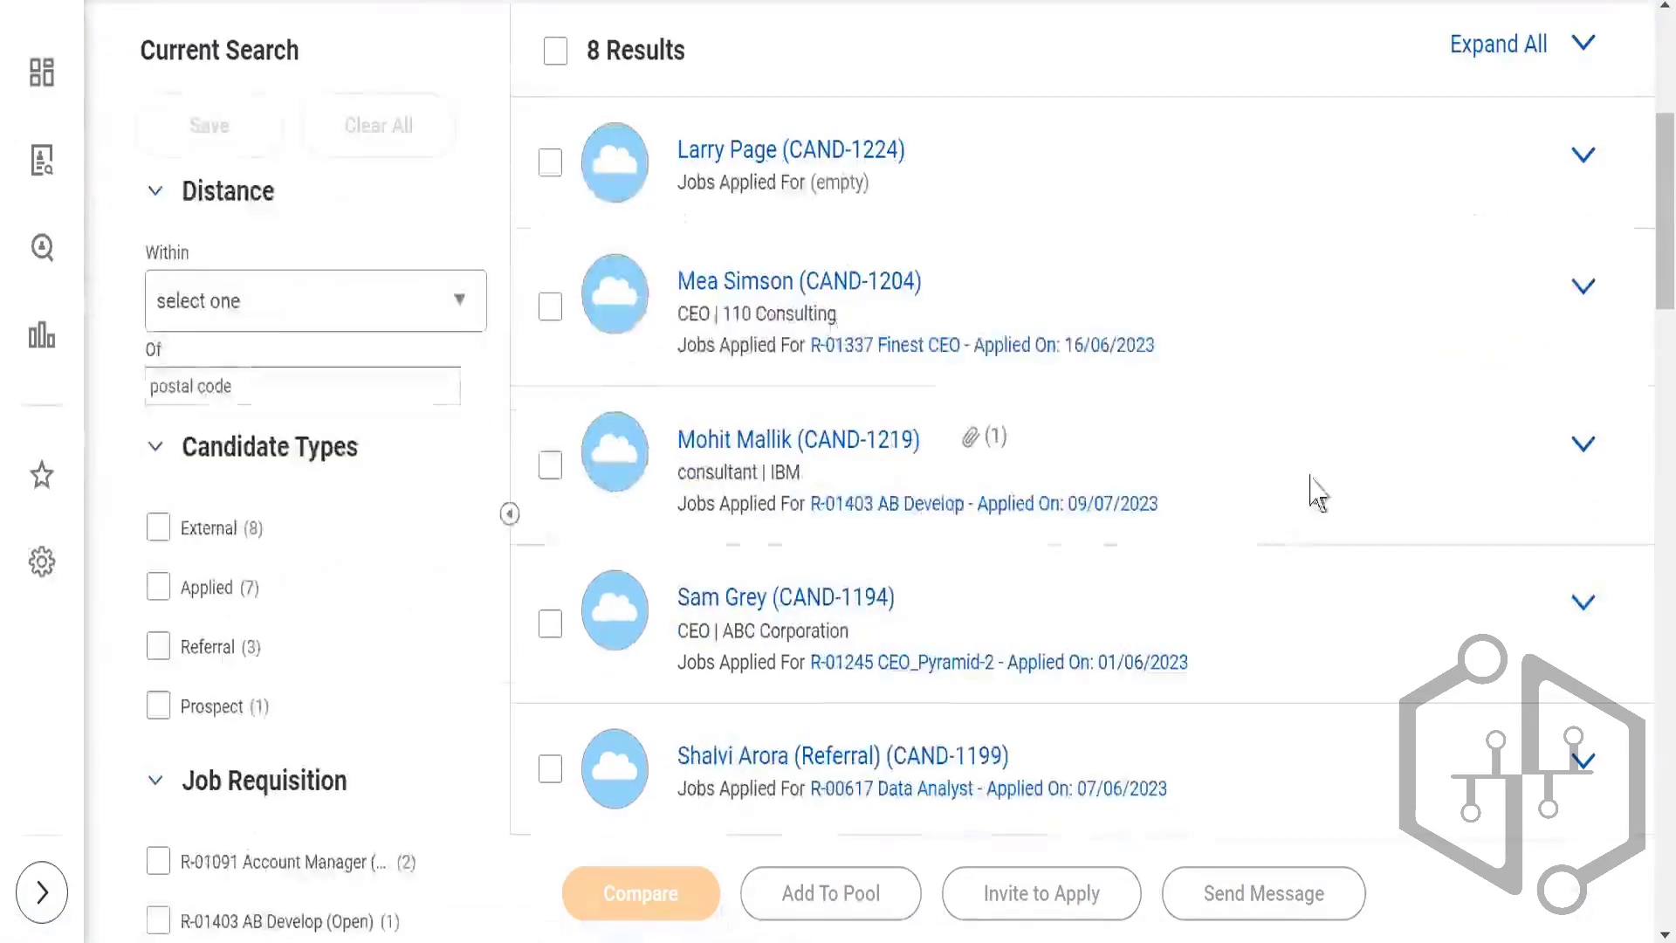
scroll(1322, 451, up, 5)
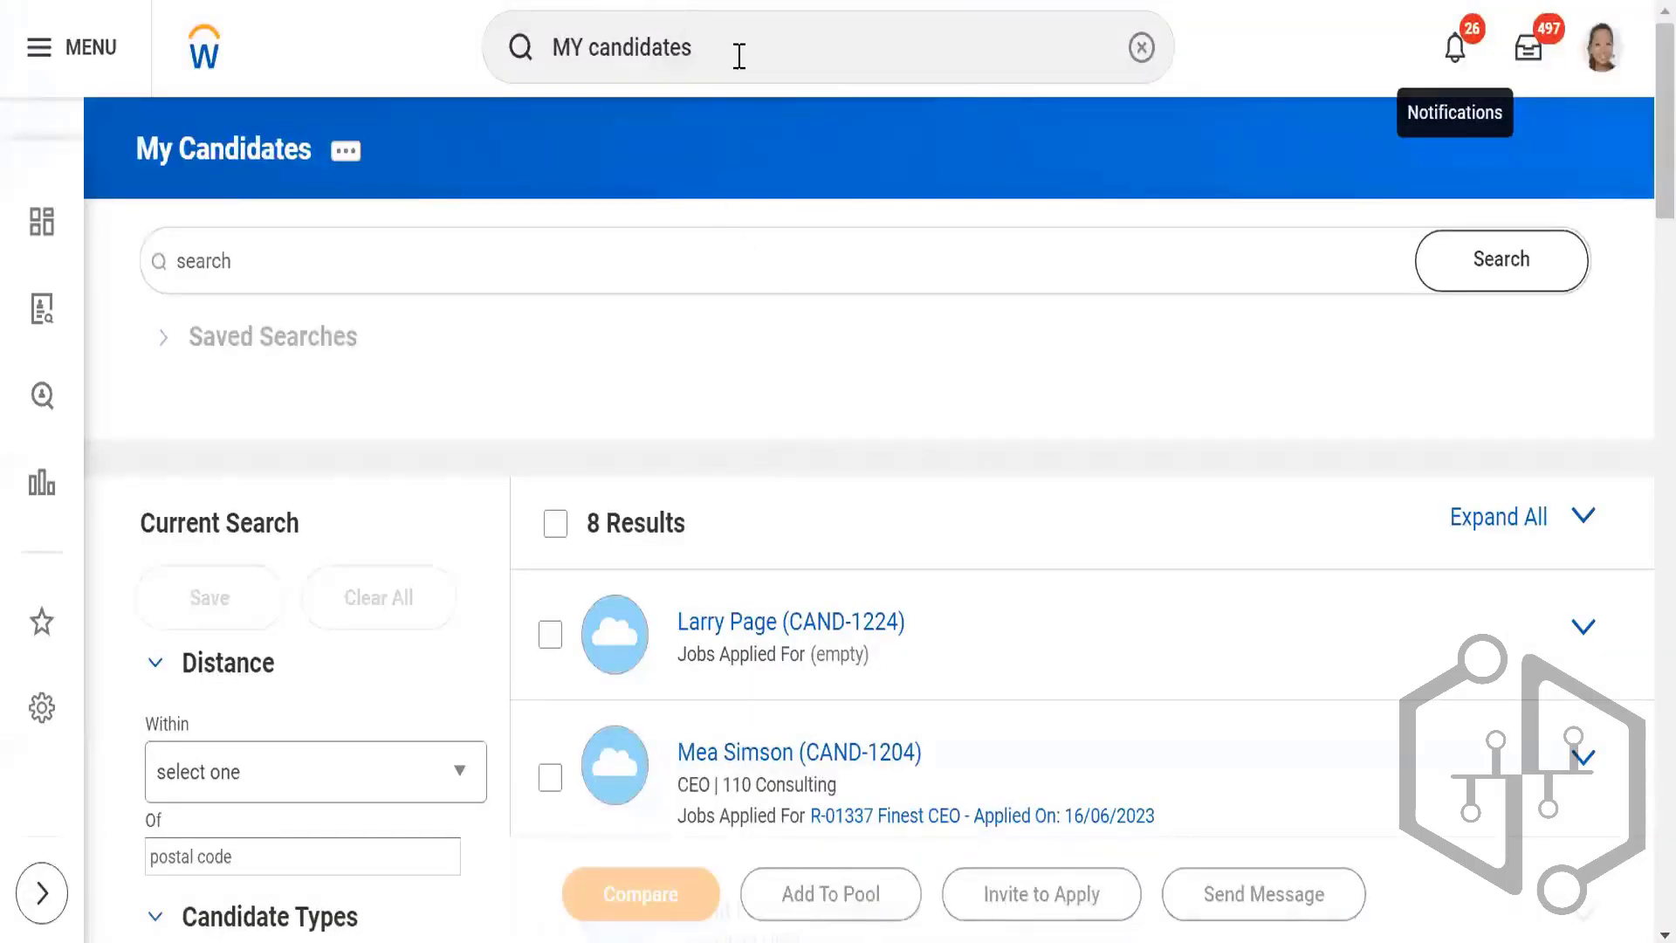
Step: Run the Start Proxy task and start acting on behalf of another worker by entering that worker's name
click(499, 24)
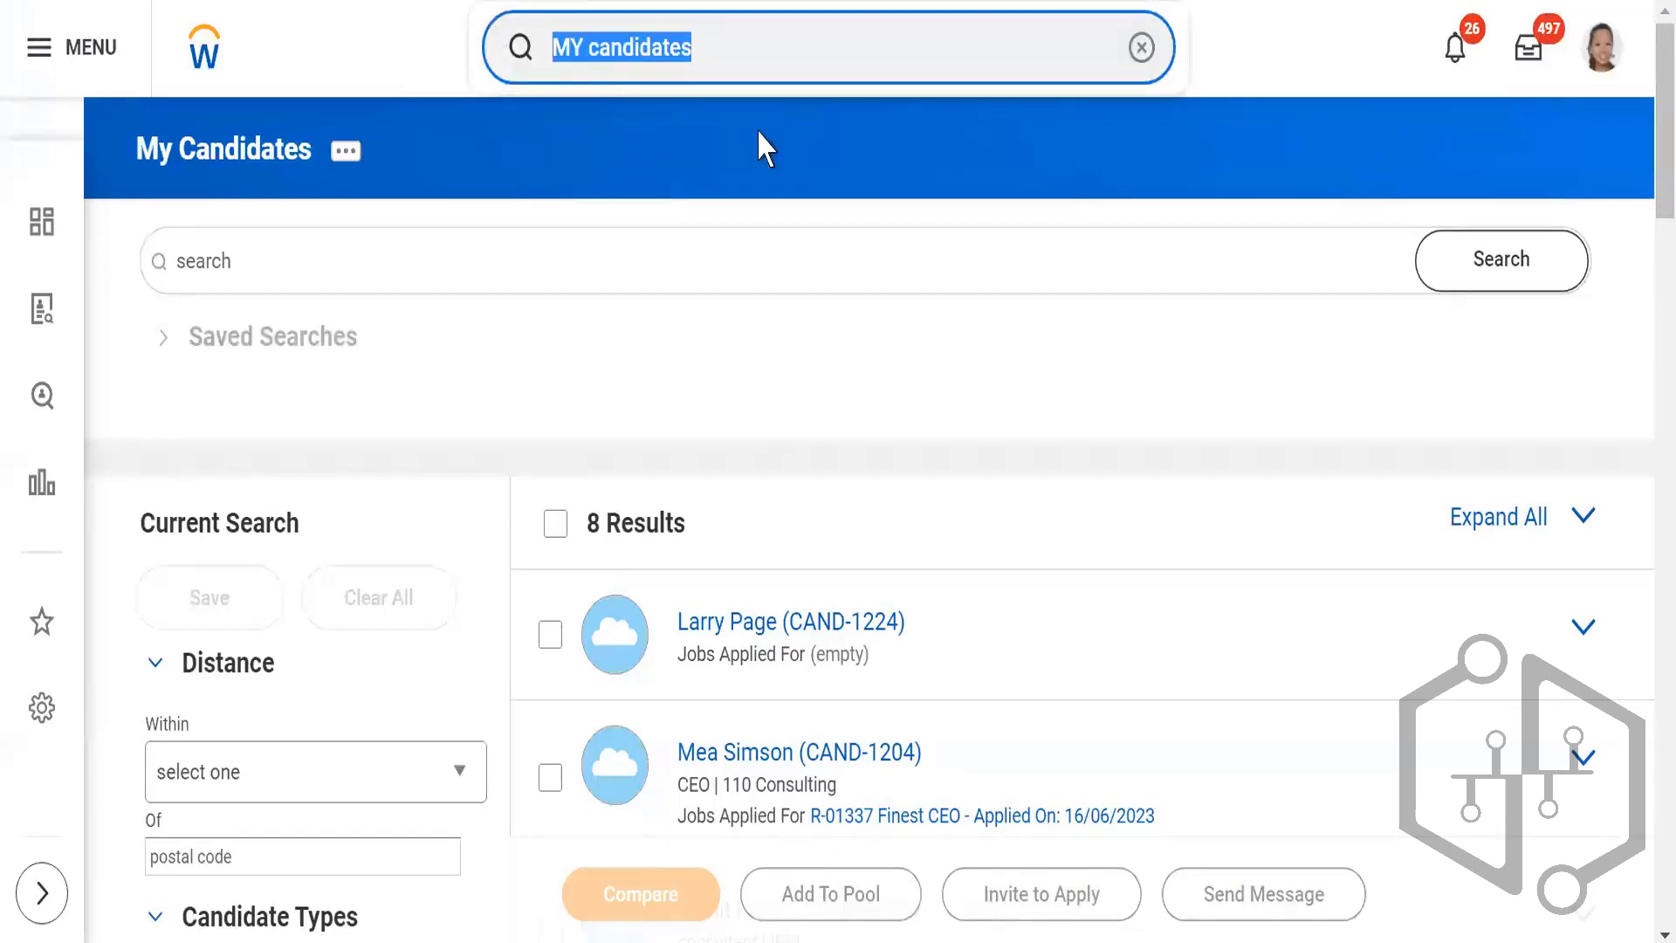
text(start proxy)
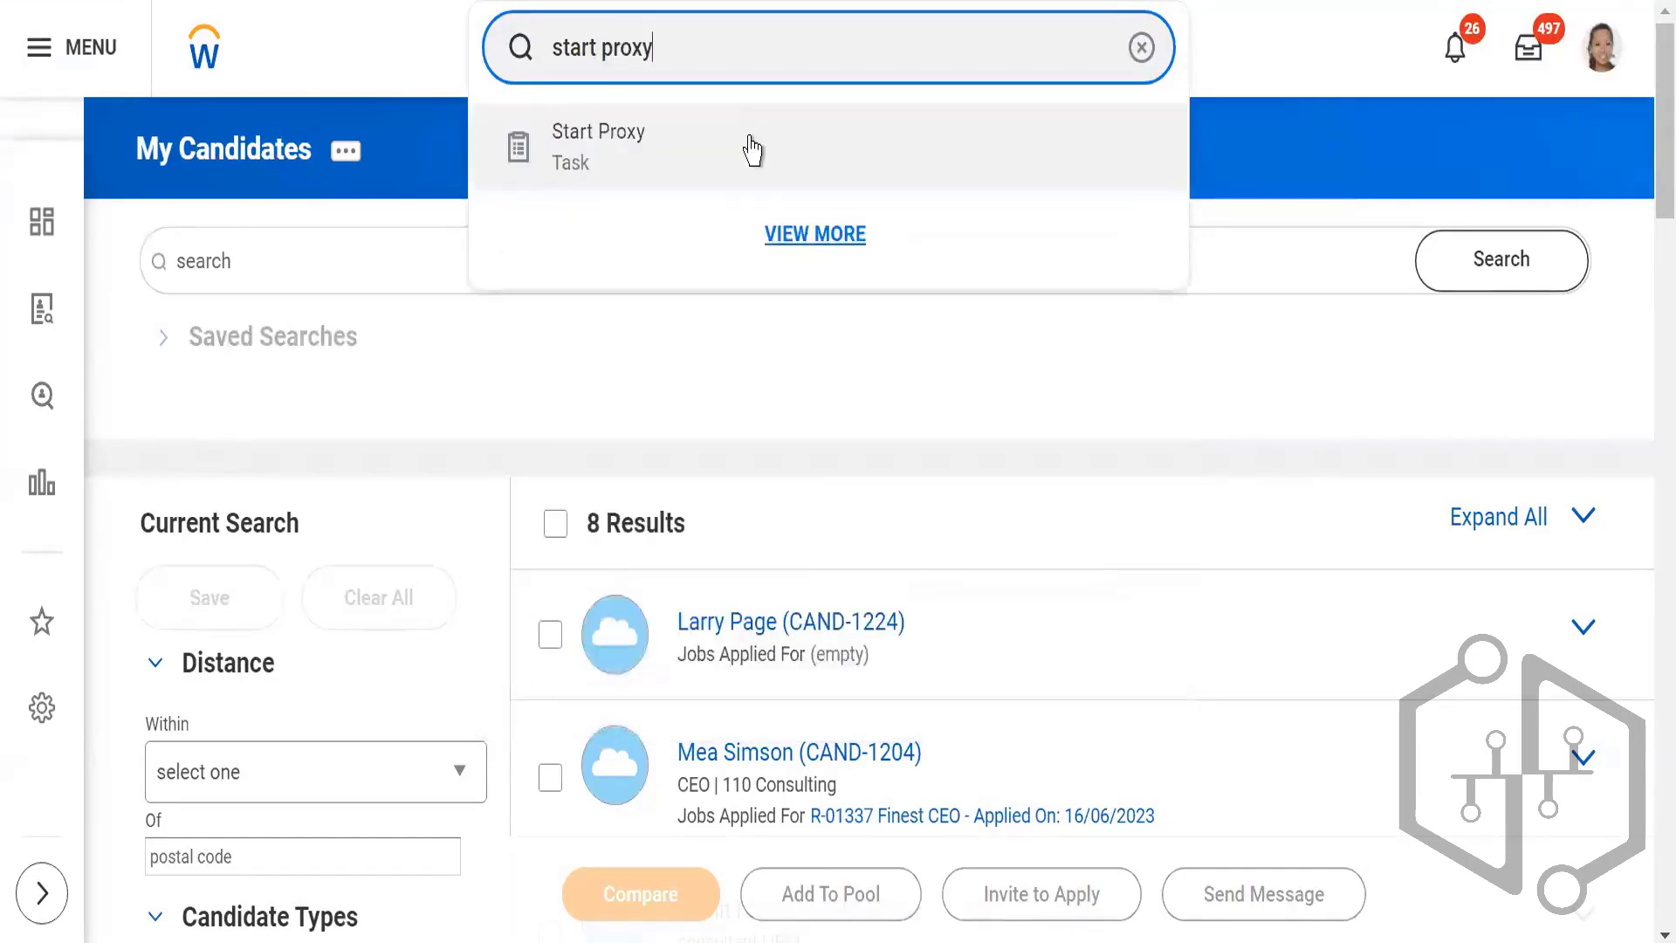
click(738, 140)
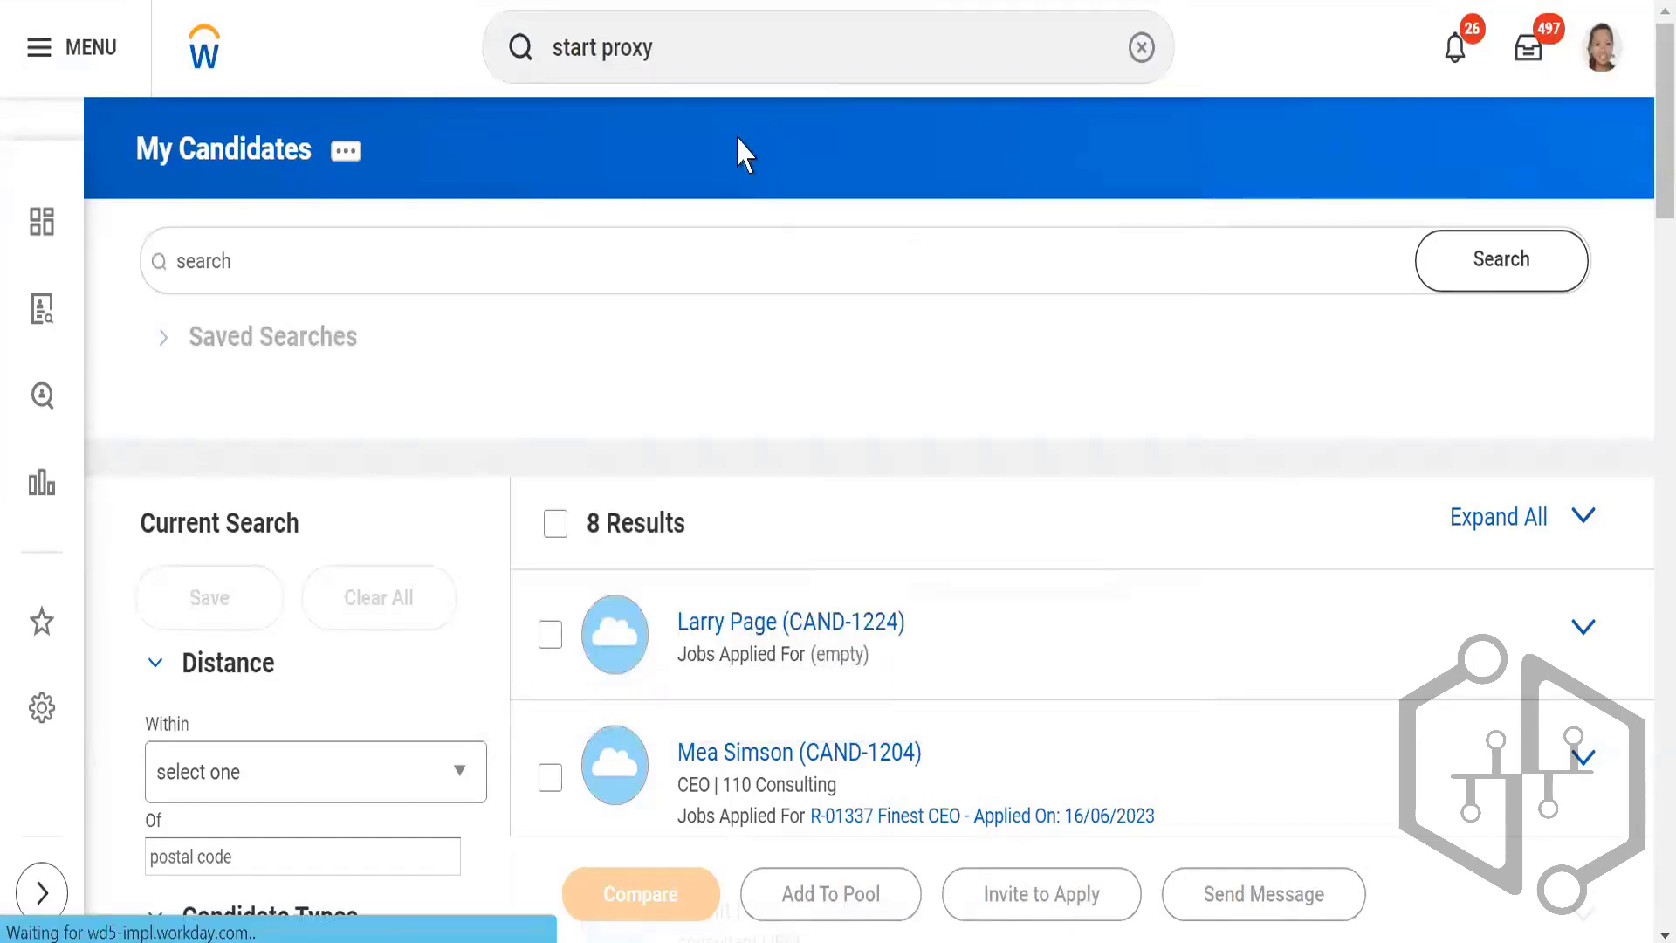
click(404, 340)
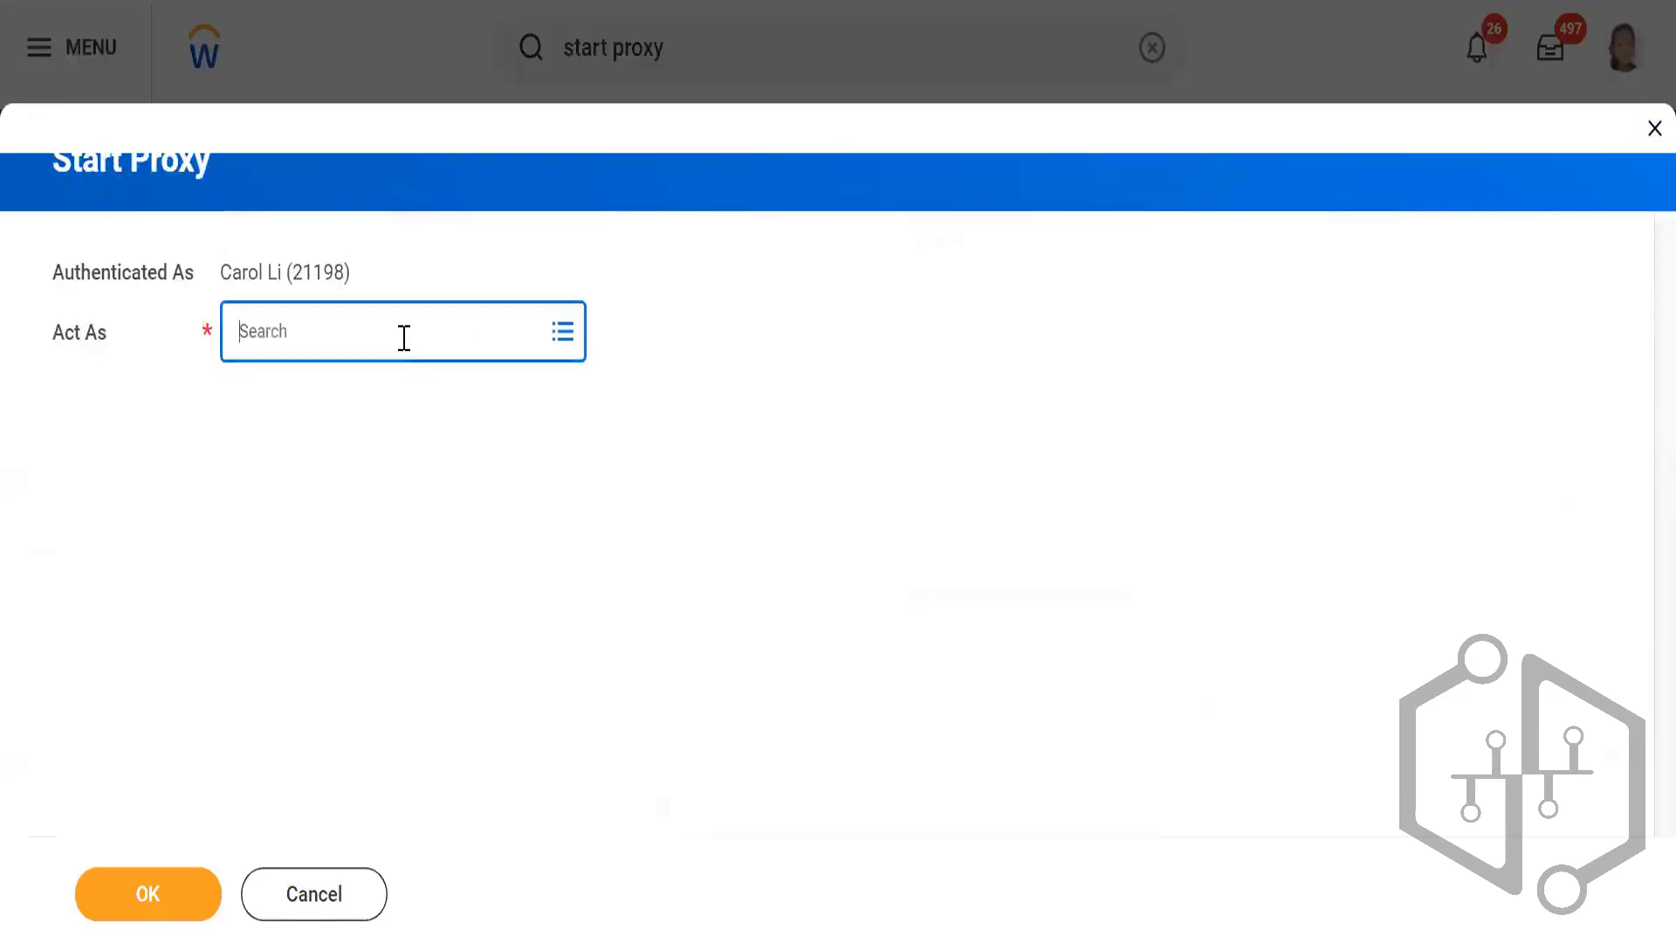
text(lo)
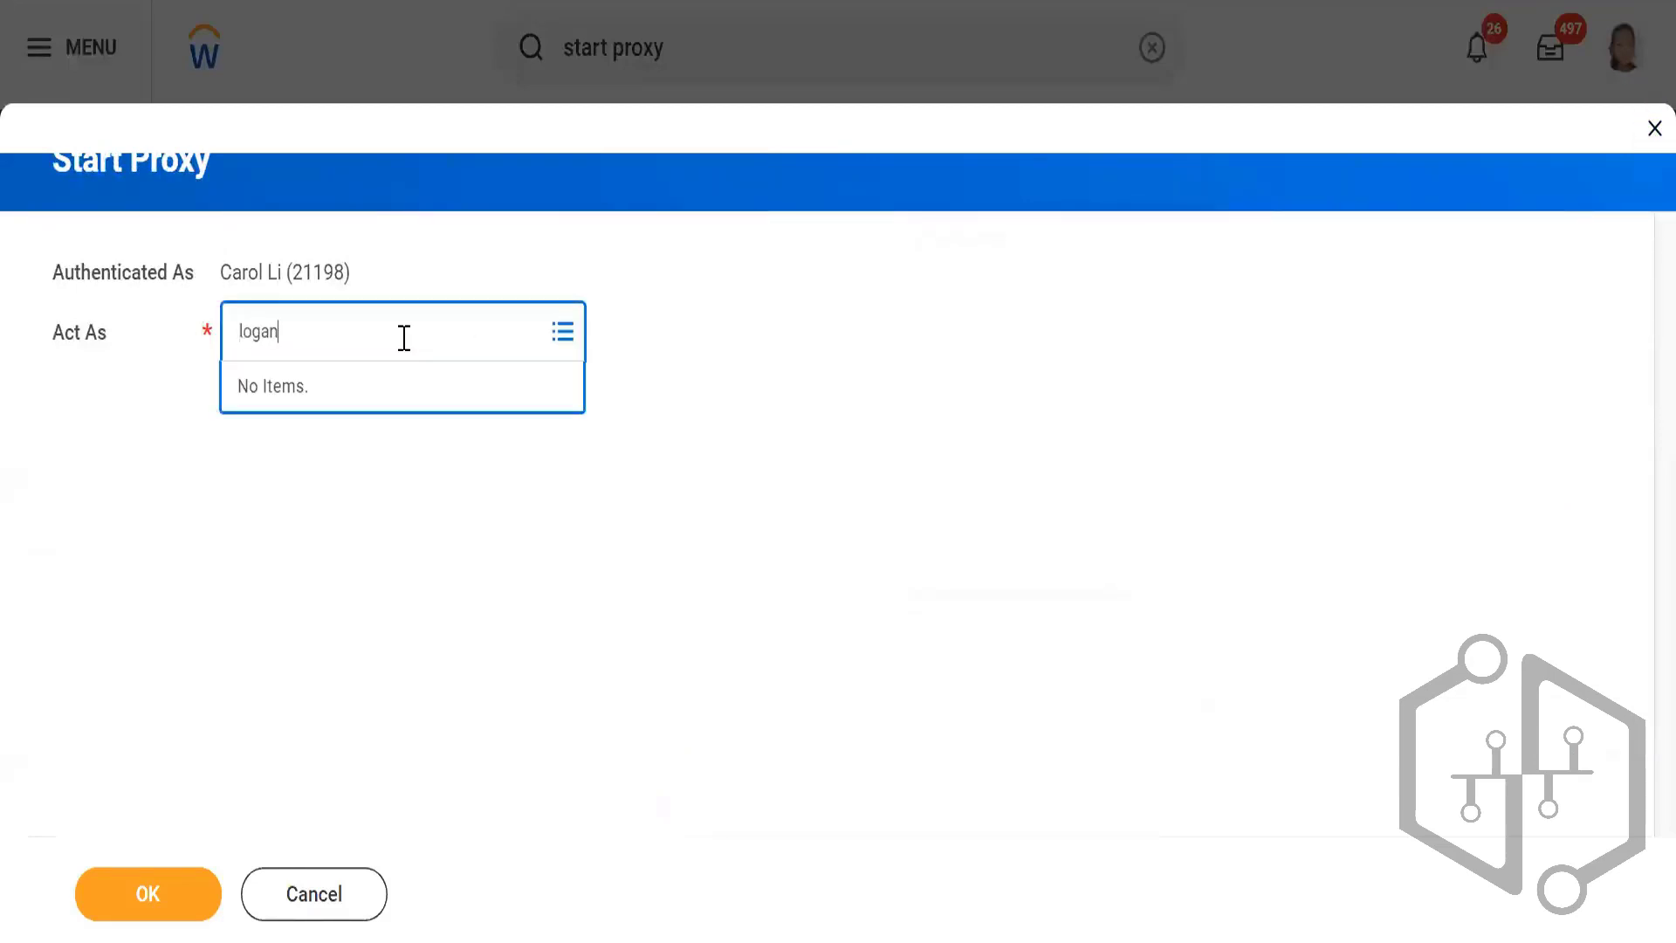
text(gan)
key(Return)
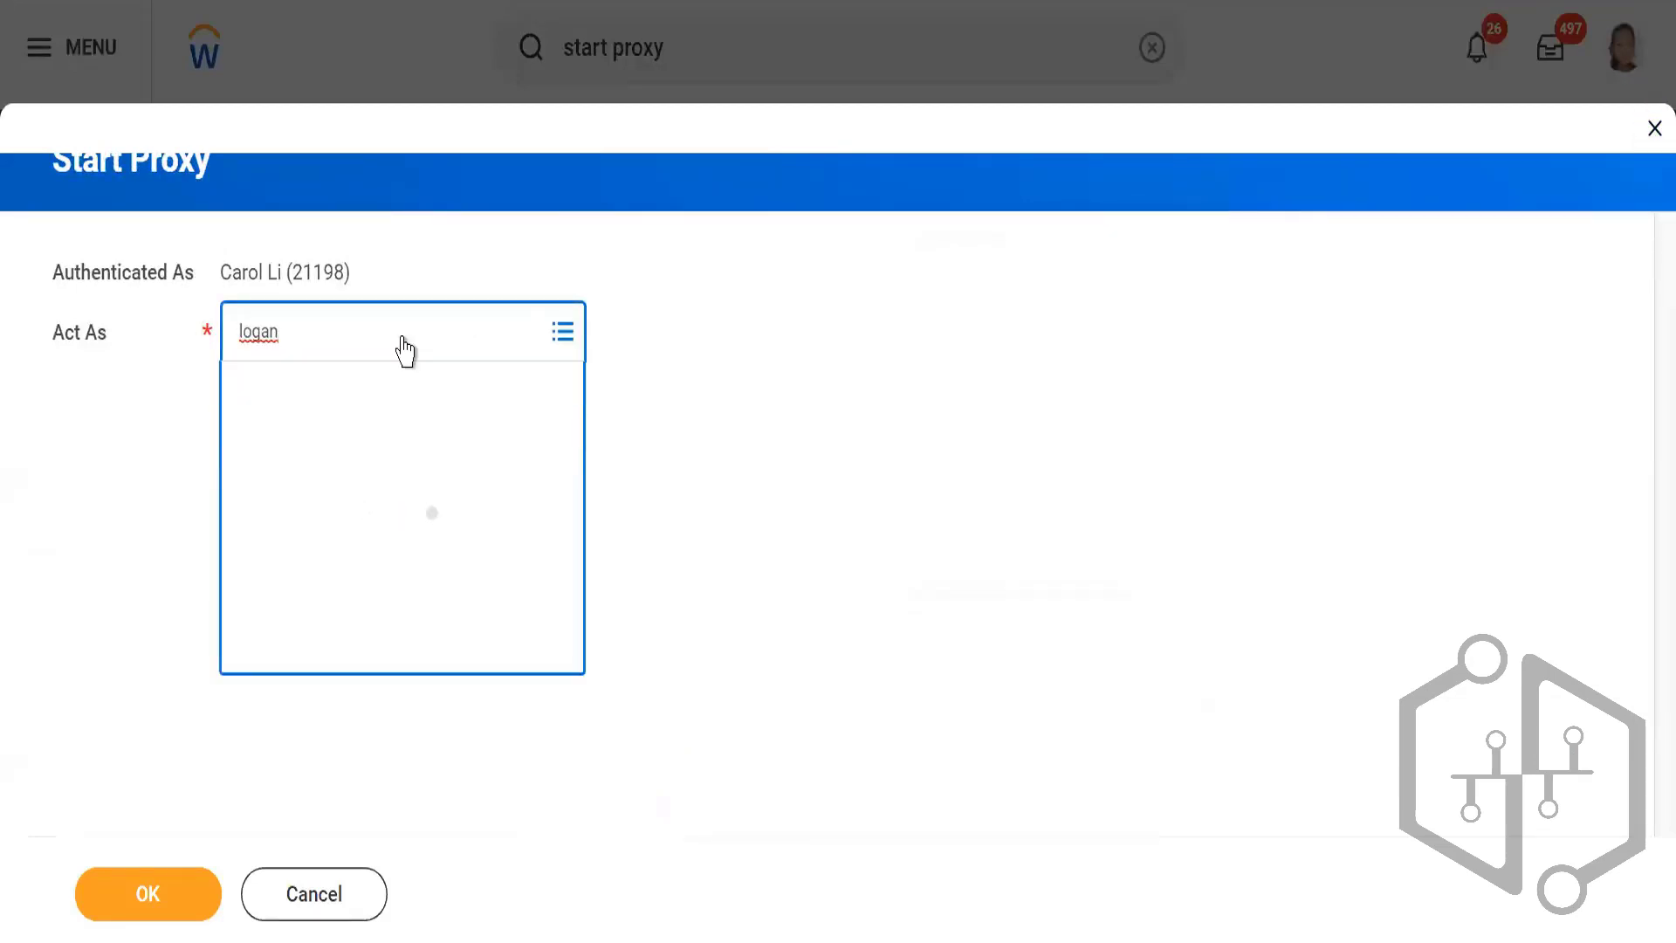
click(149, 905)
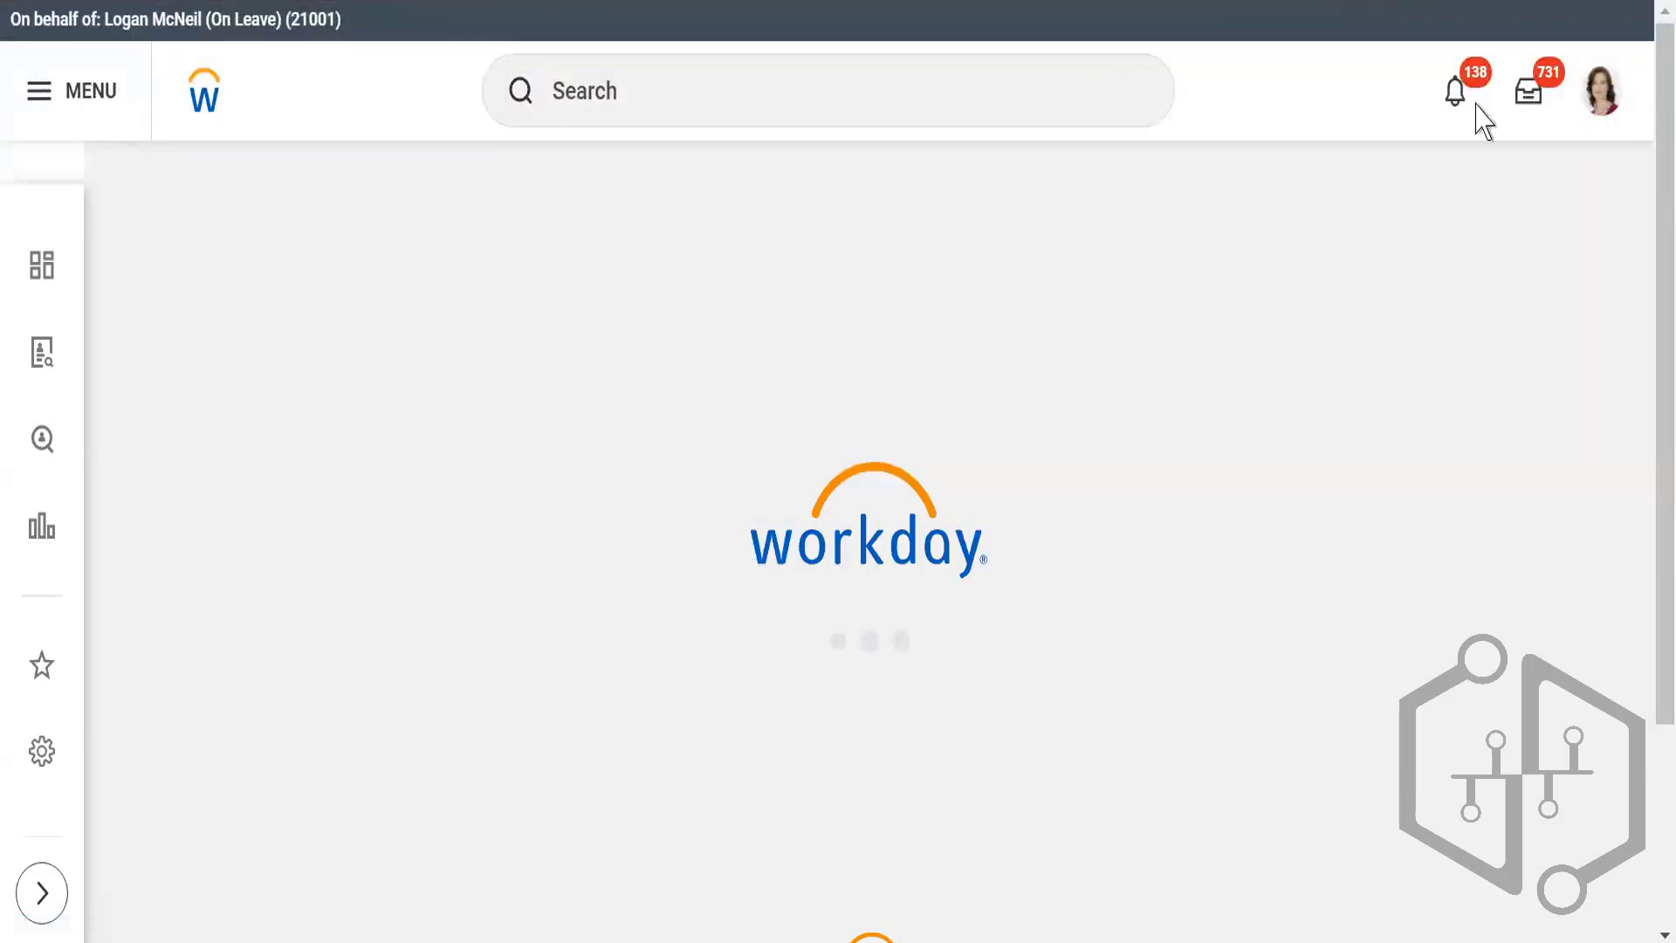
Step: Run the My Candidates report from the recent searches on behalf of the proxied worker
click(772, 101)
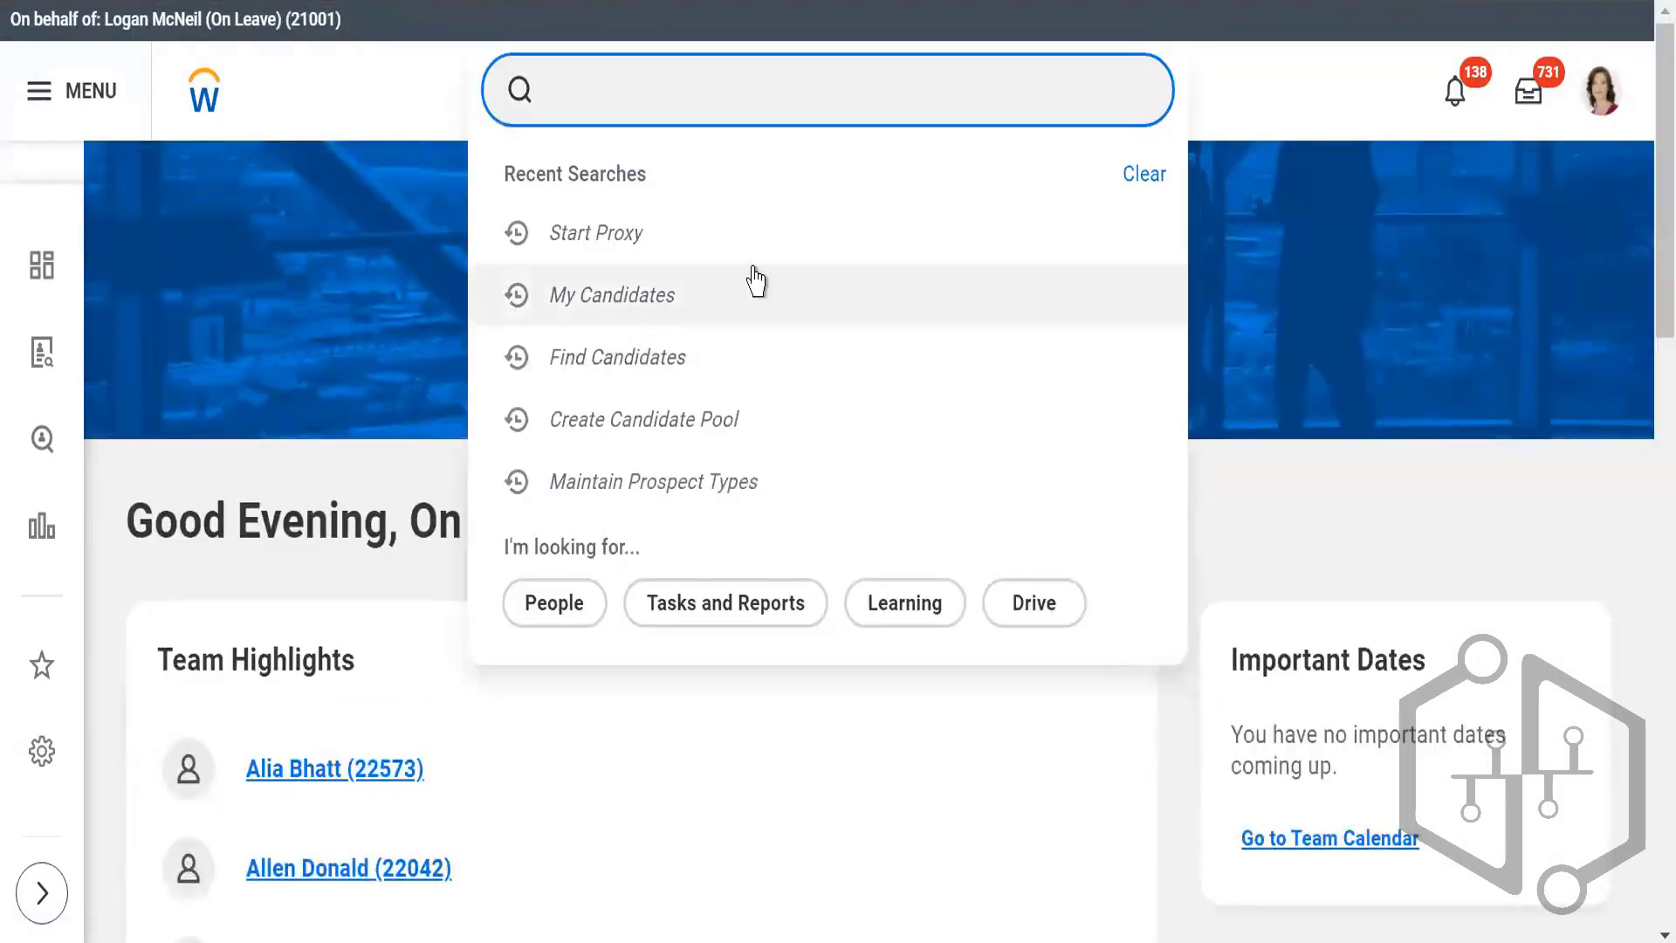
click(635, 301)
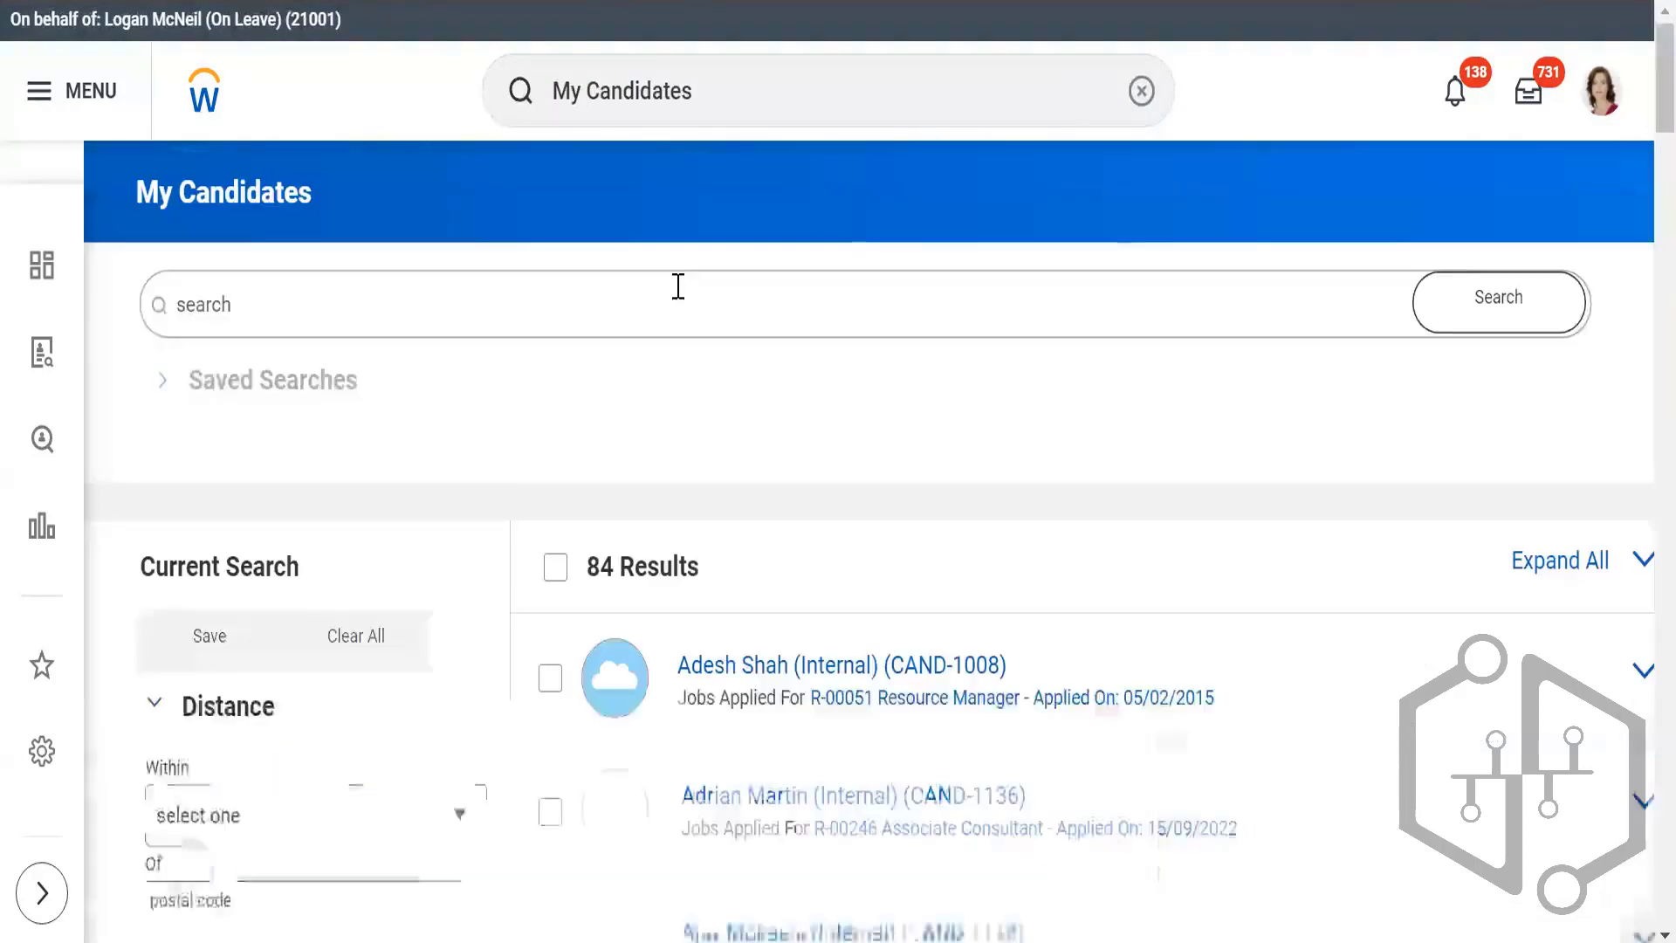
scroll(935, 332, down, 4)
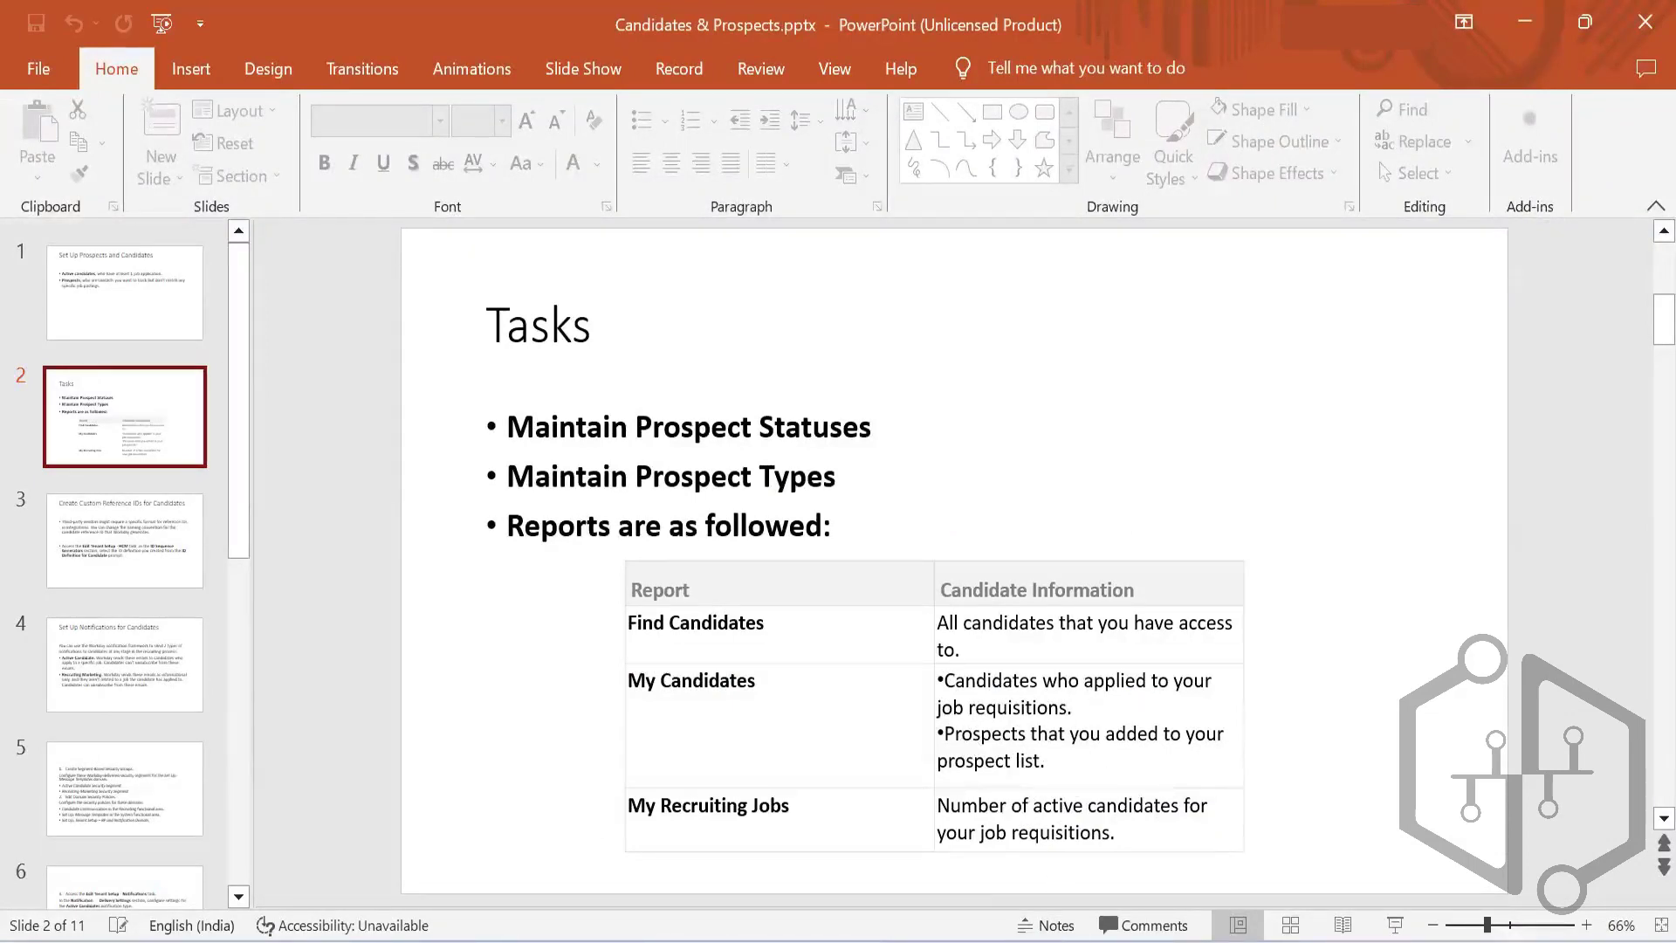
Step: Examine the proxied worker's candidate list and compare it with the report descriptions on the Tasks slide in PowerPoint
mouse_move(1097, 941)
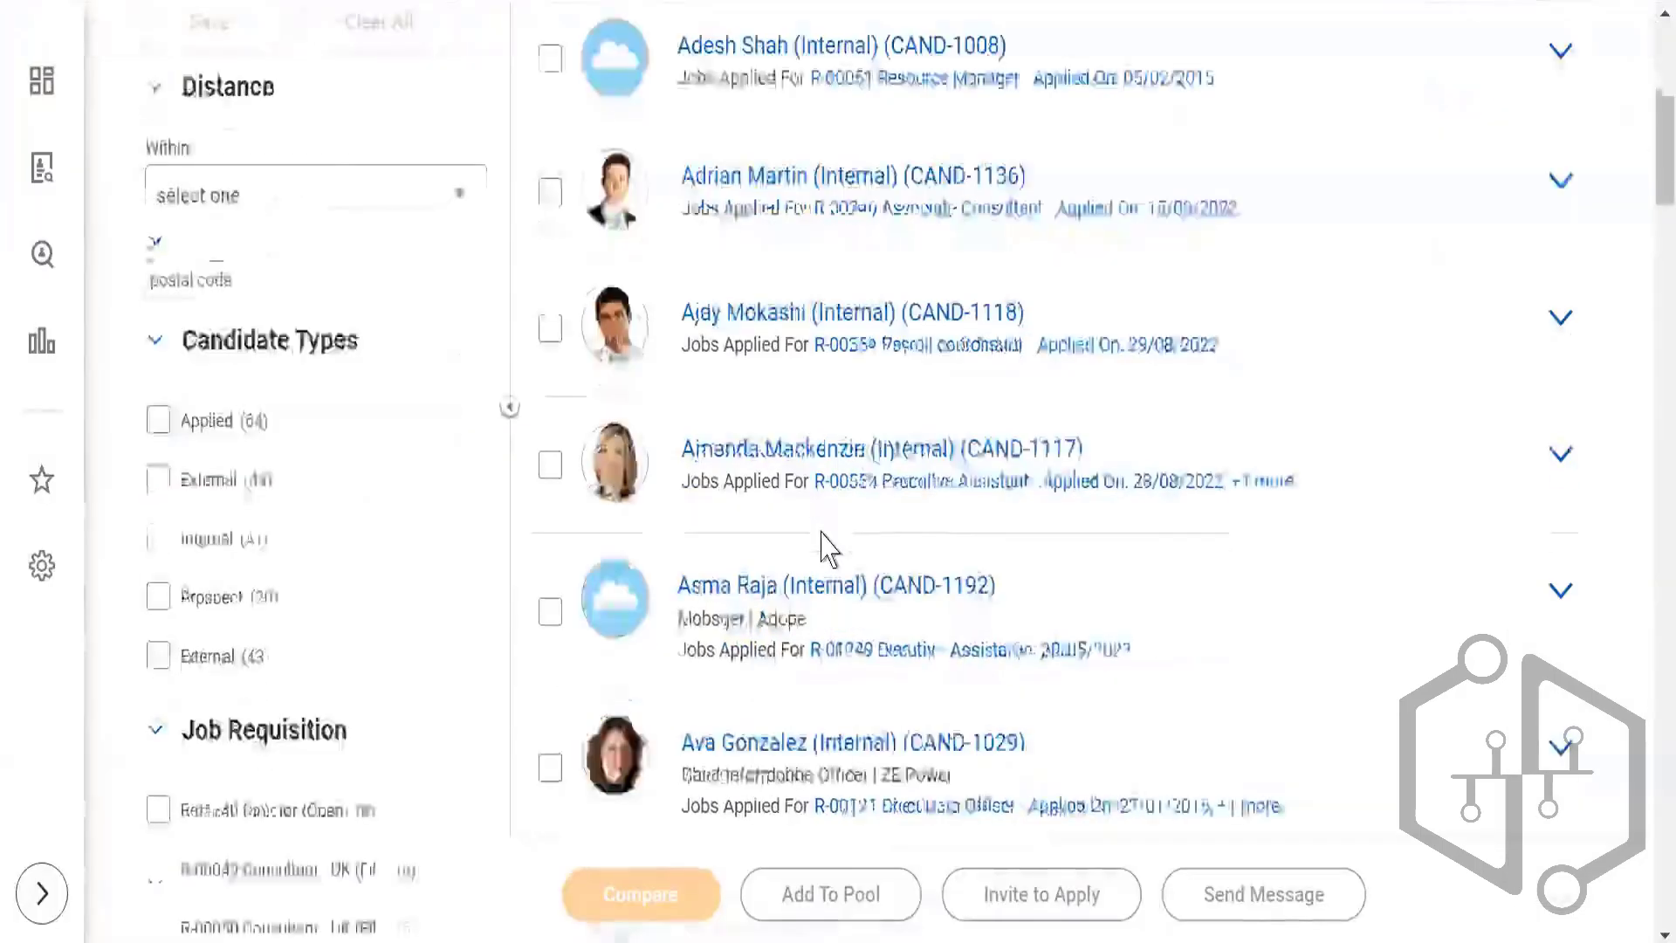
scroll(820, 545, down, 3)
scroll(814, 549, down, 3)
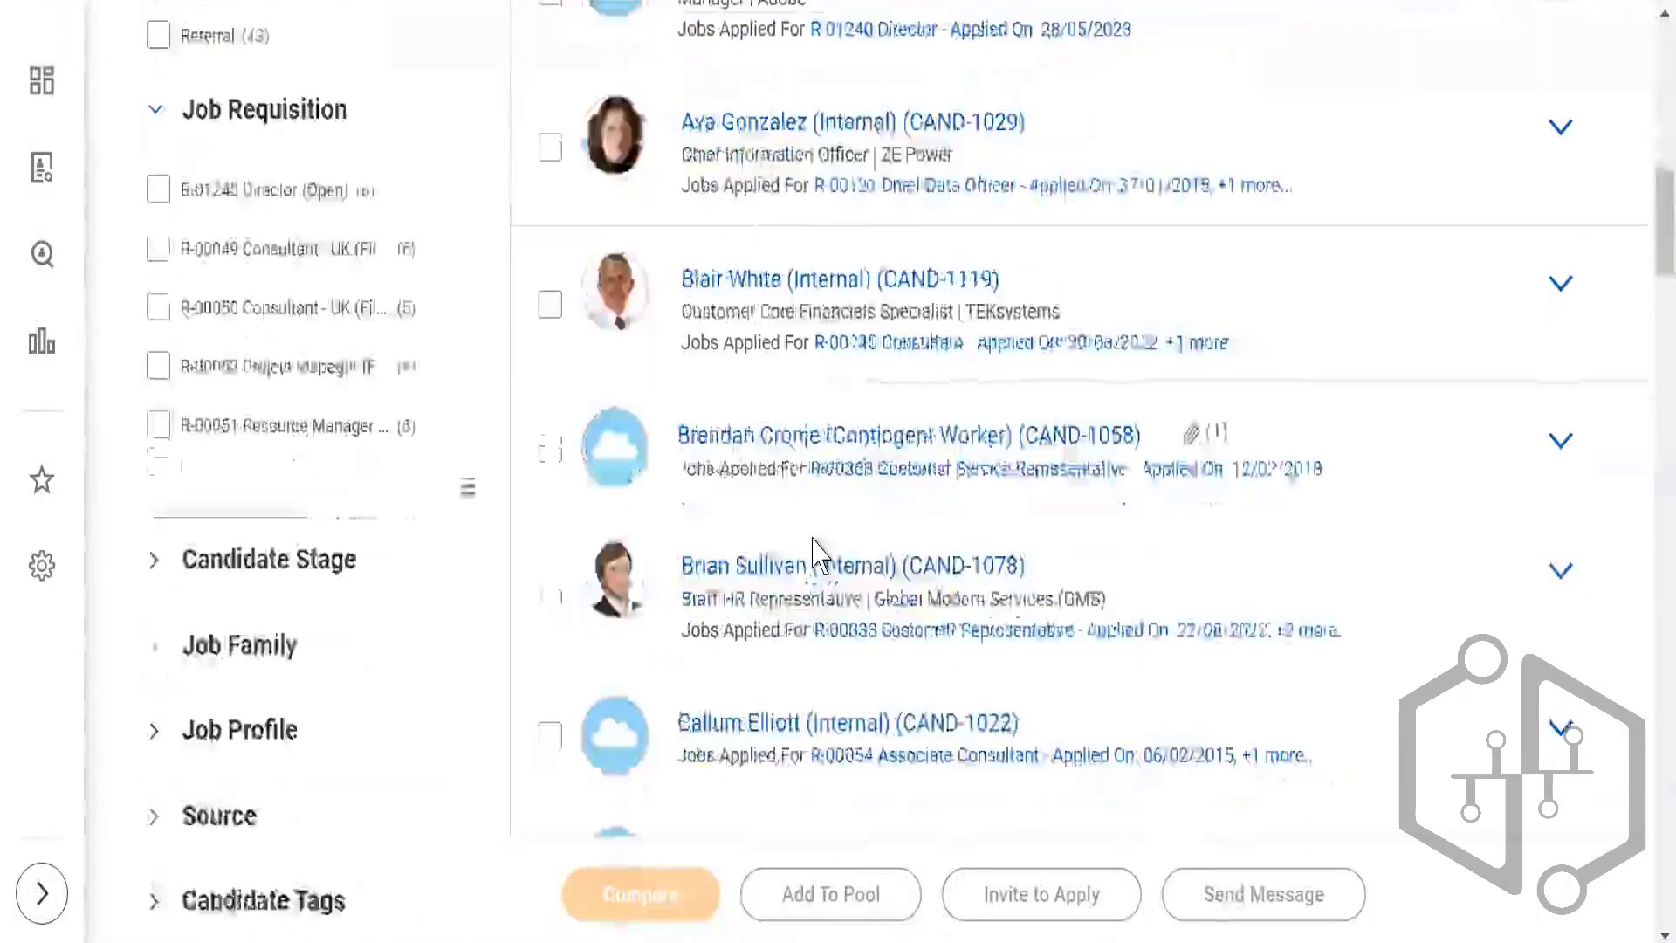
scroll(812, 554, down, 7)
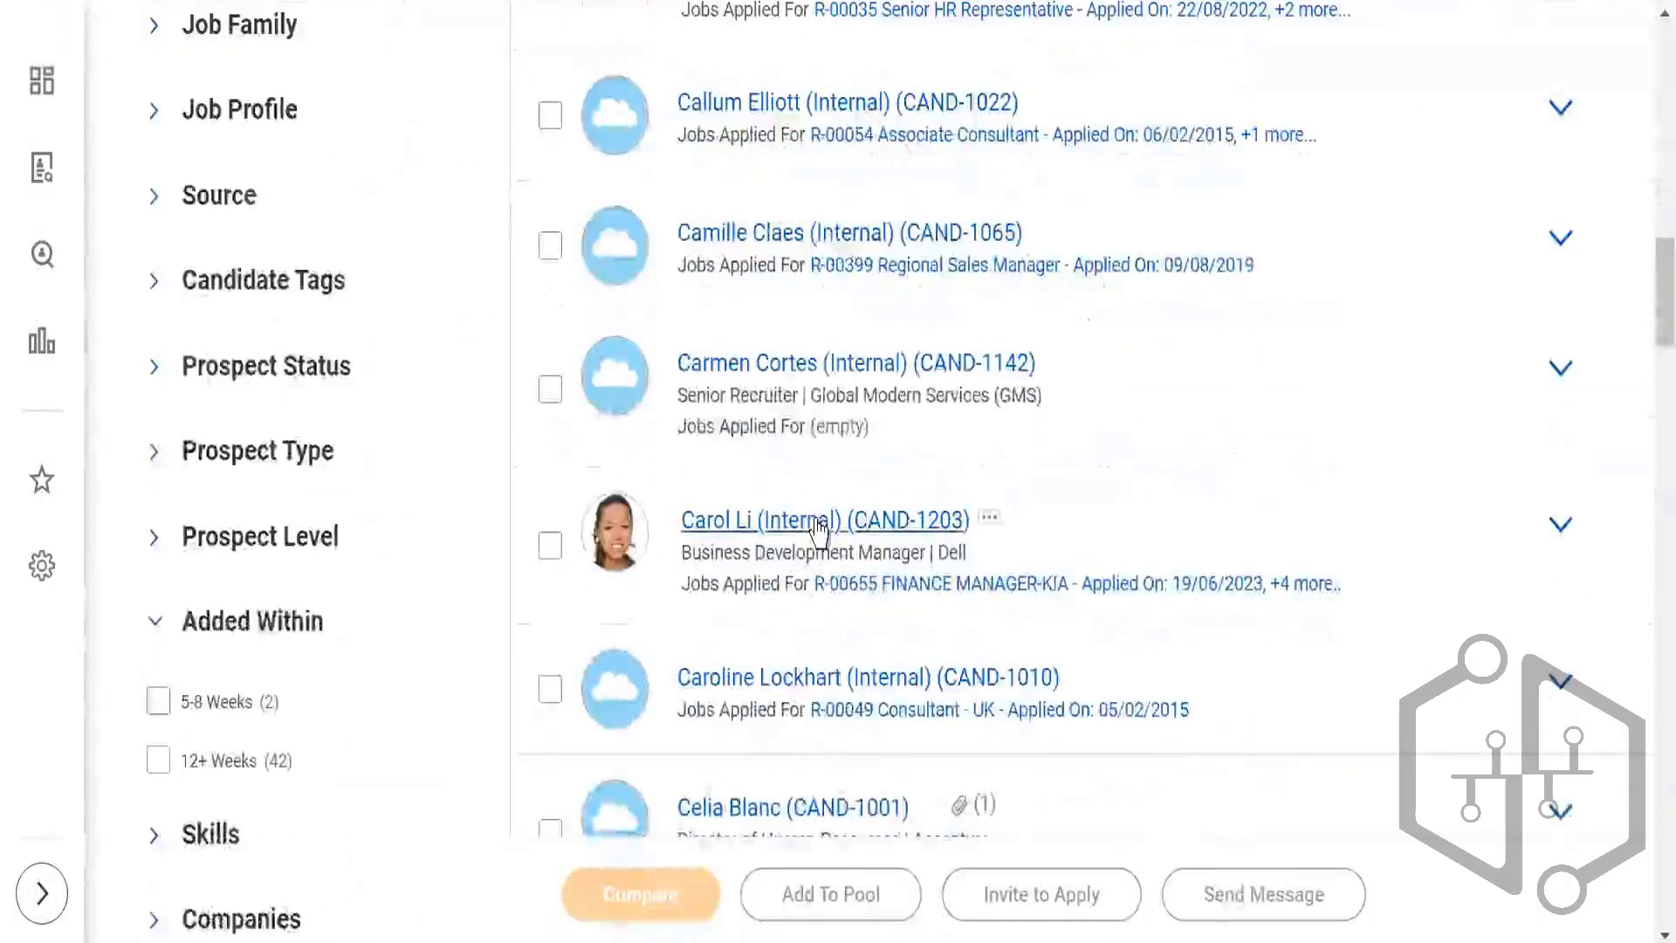
scroll(818, 528, down, 10)
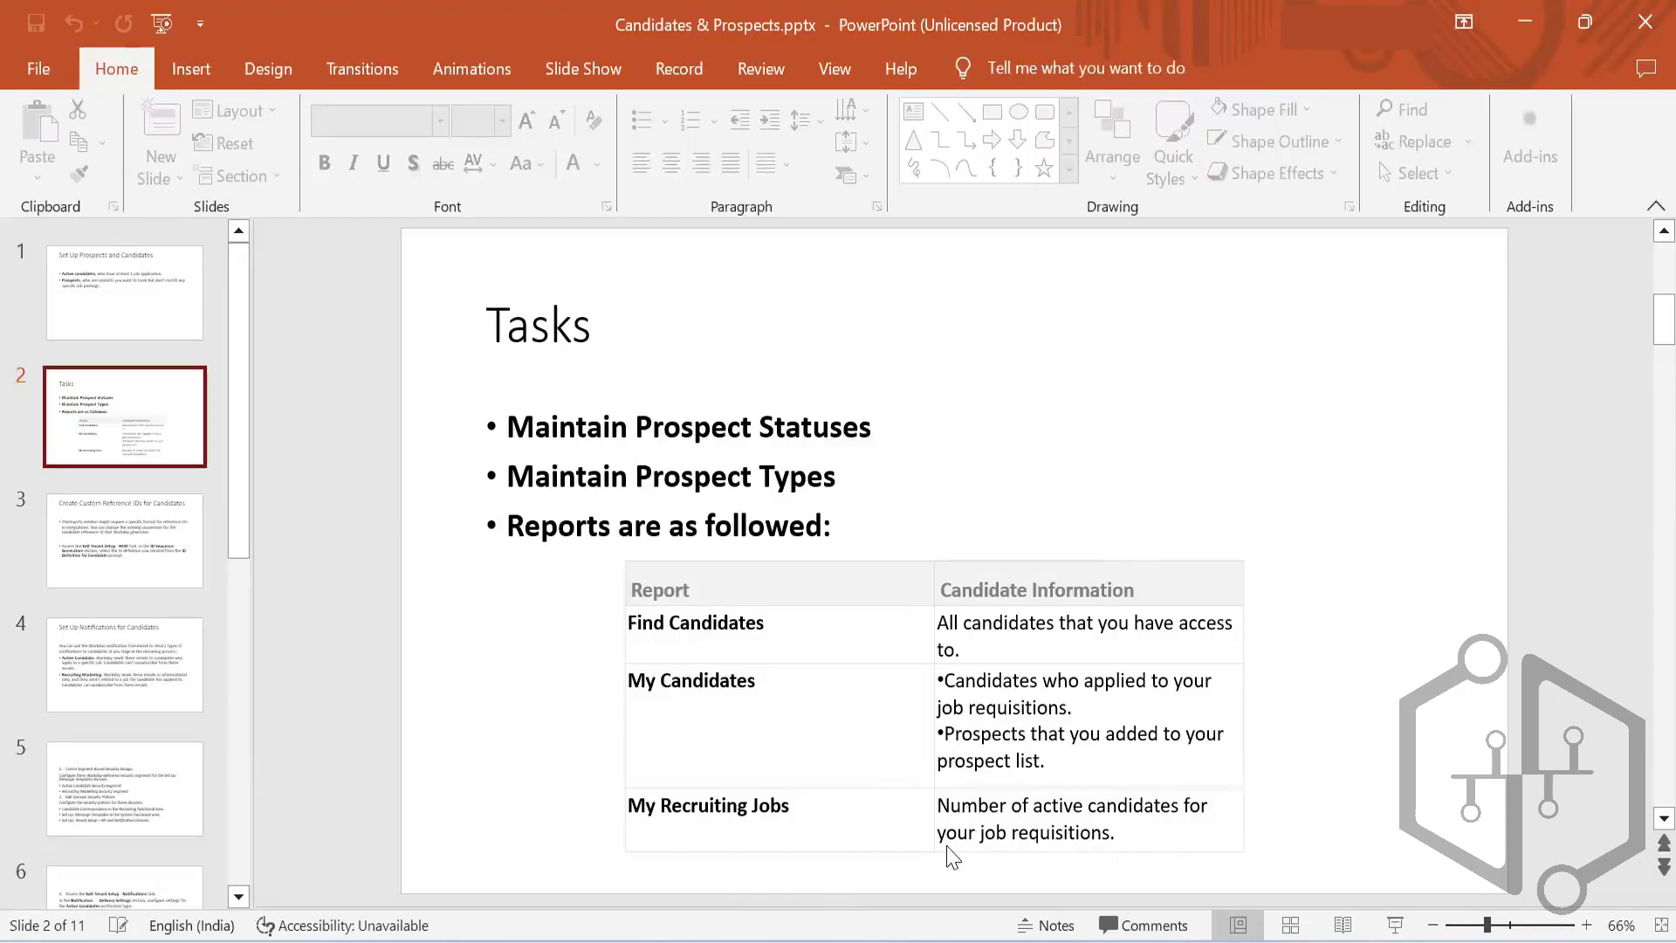
mouse_move(982, 941)
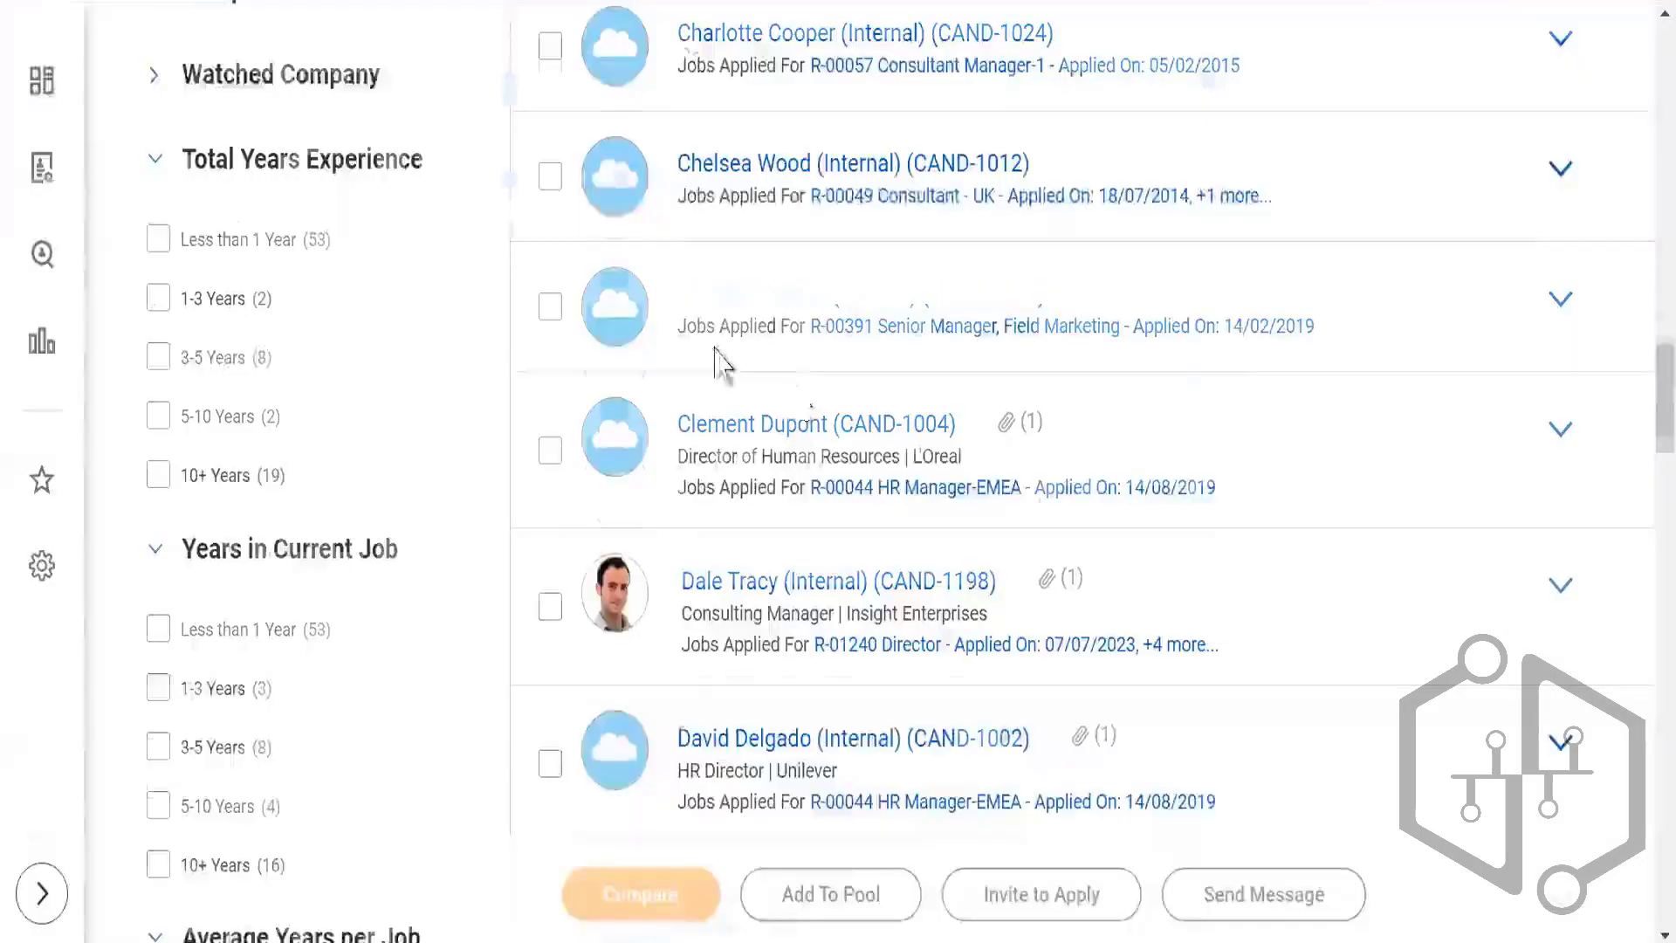
Step: Switch back to Workday, search for "My recruiting jobs" and open the My Recruiting Jobs report
scroll(711, 363, up, 15)
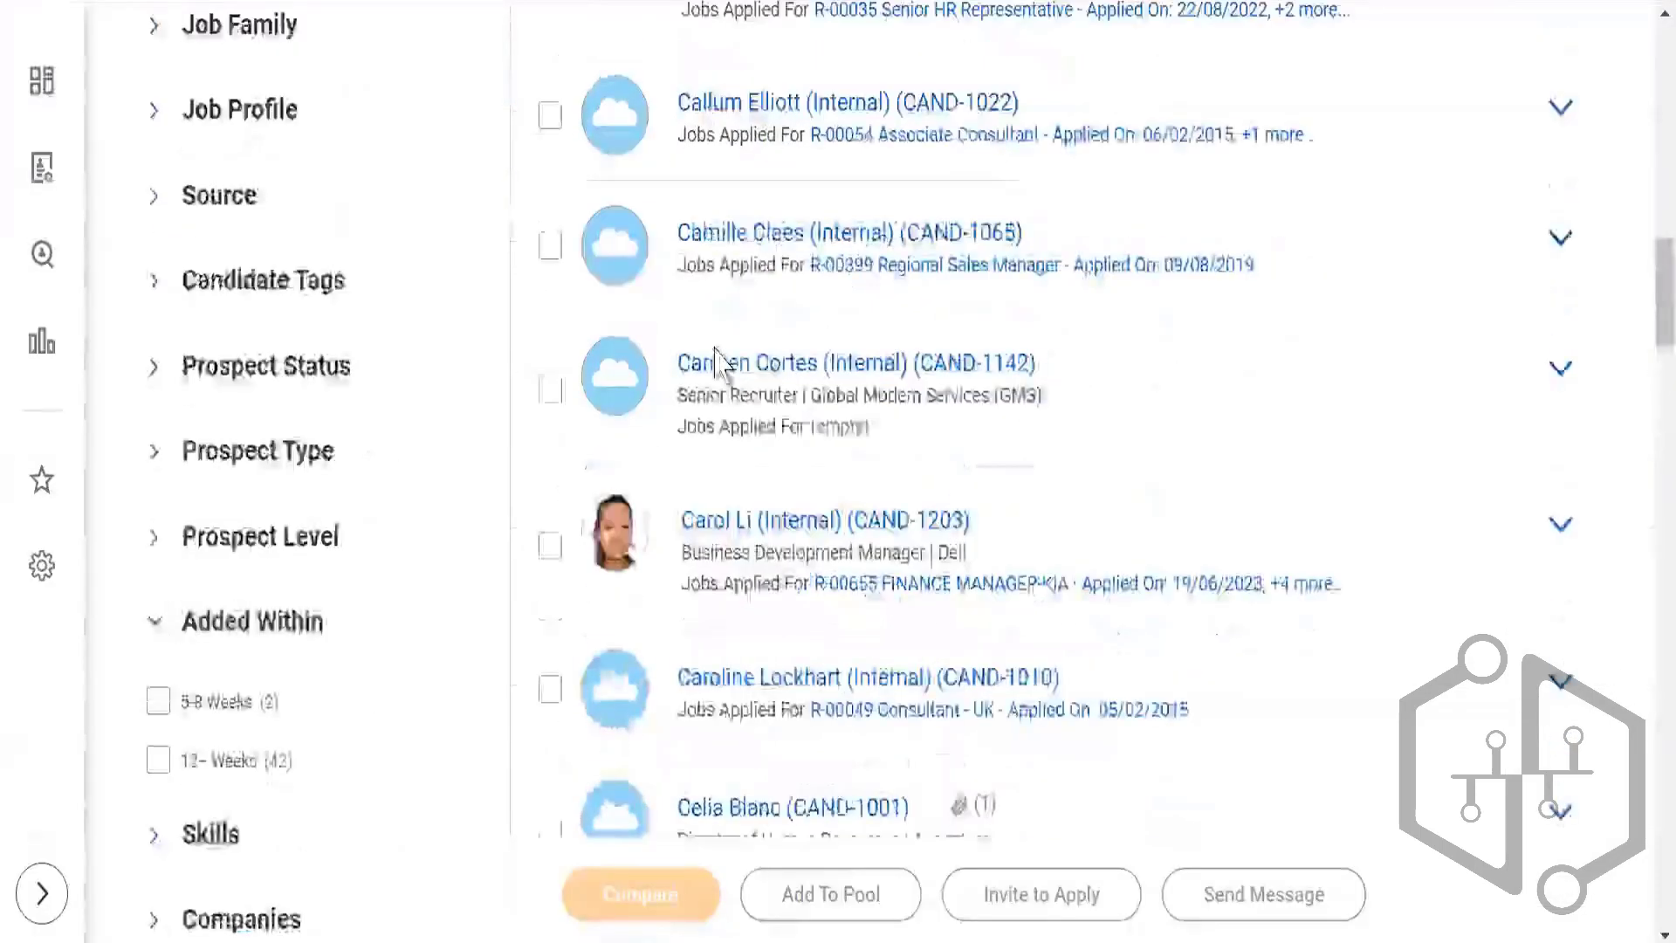
click(737, 108)
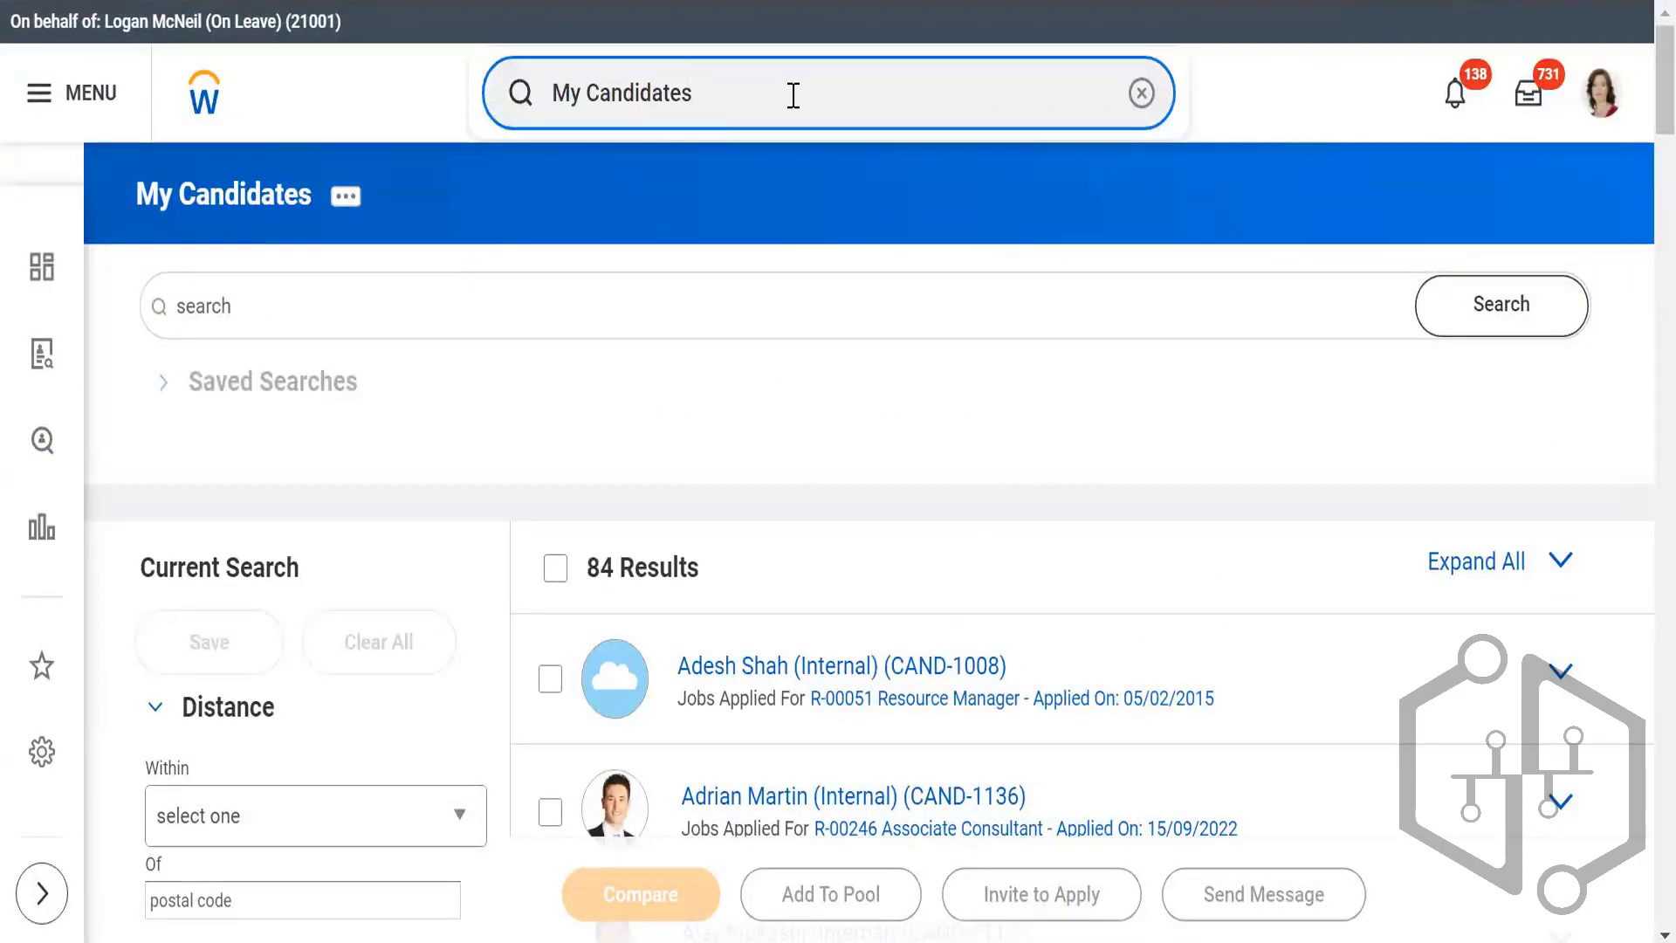
key(BackSpace)
key(BackSpace)
key(BackSpace)
key(BackSpace)
key(BackSpace)
key(BackSpace)
key(BackSpace)
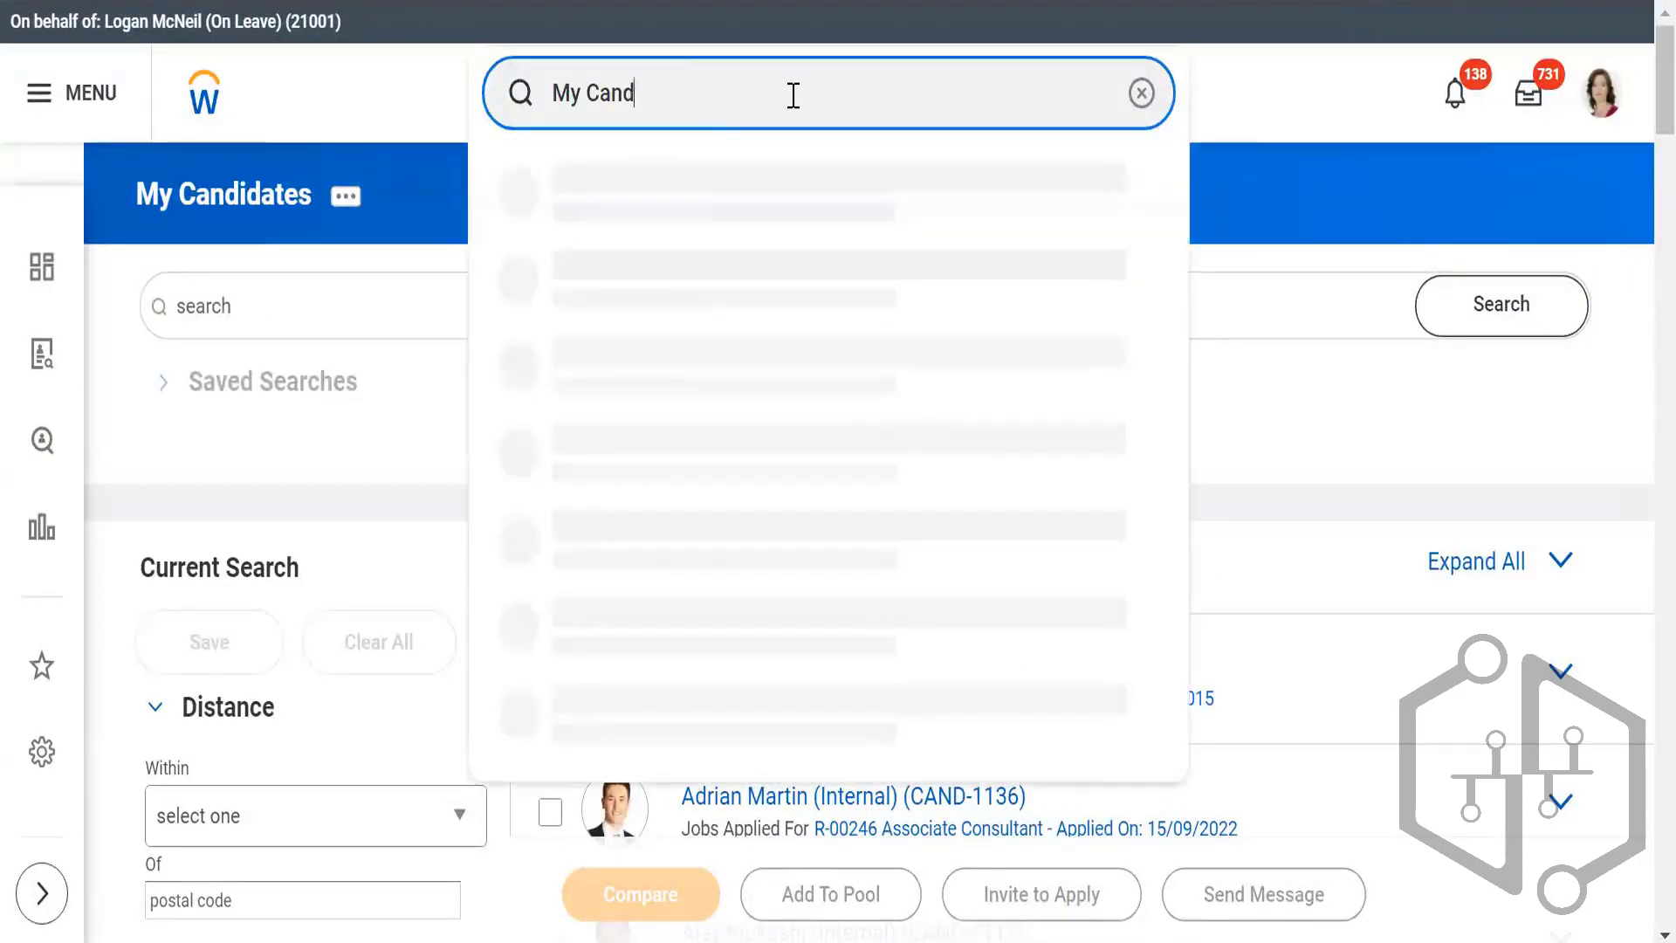
key(BackSpace)
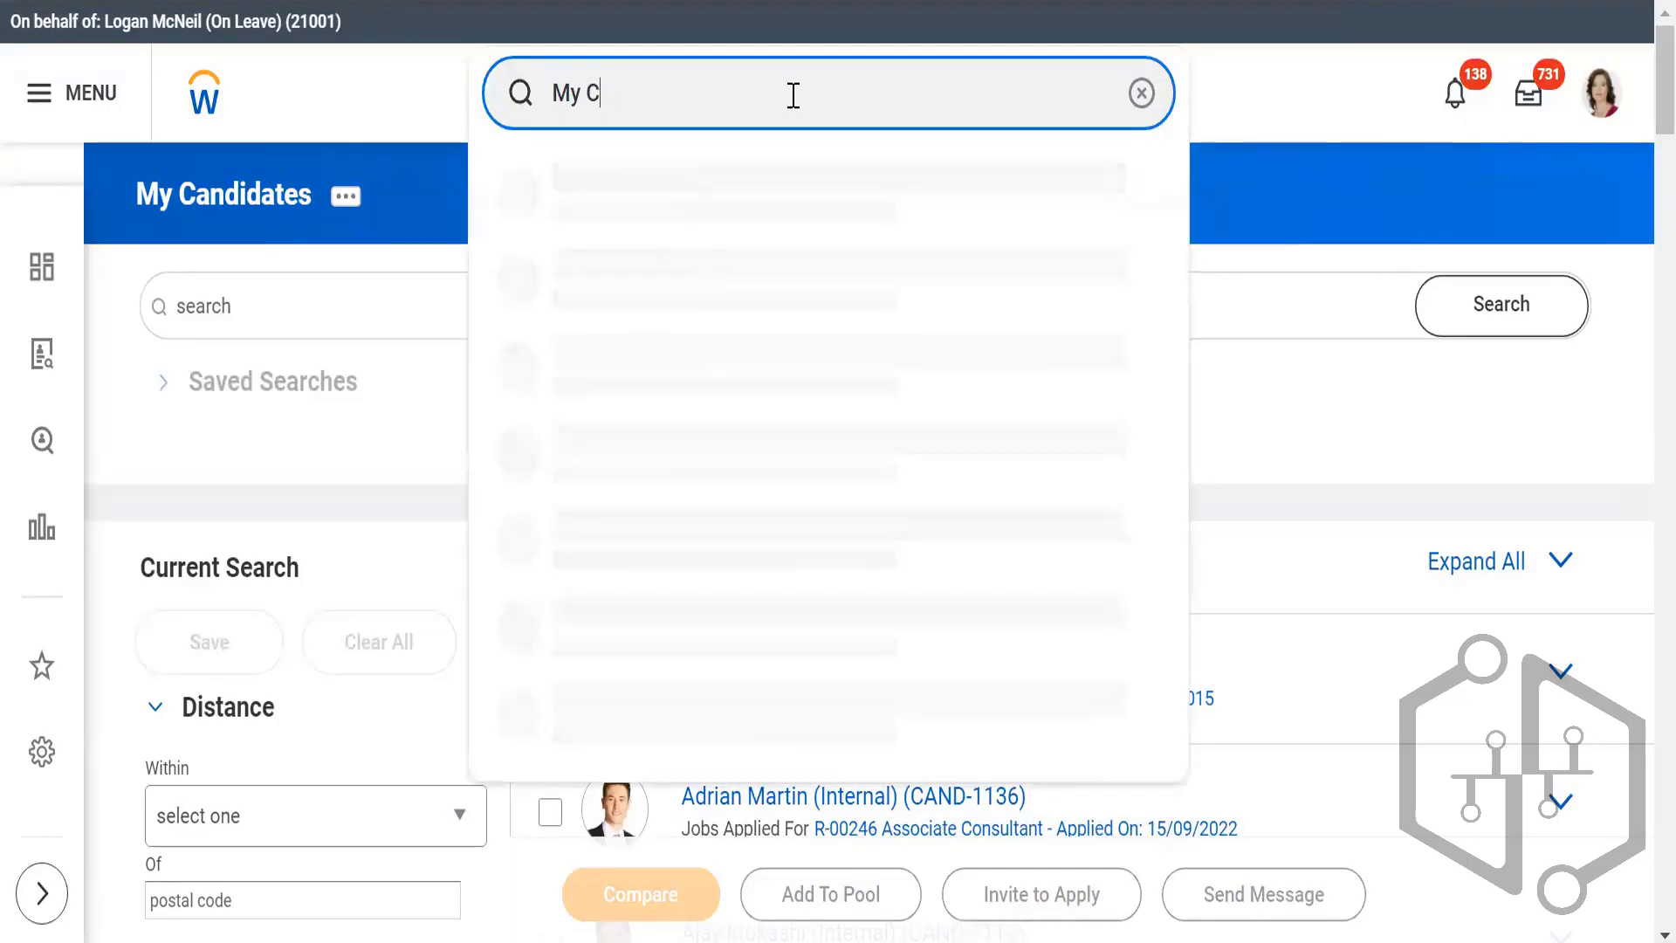
key(BackSpace)
text(re)
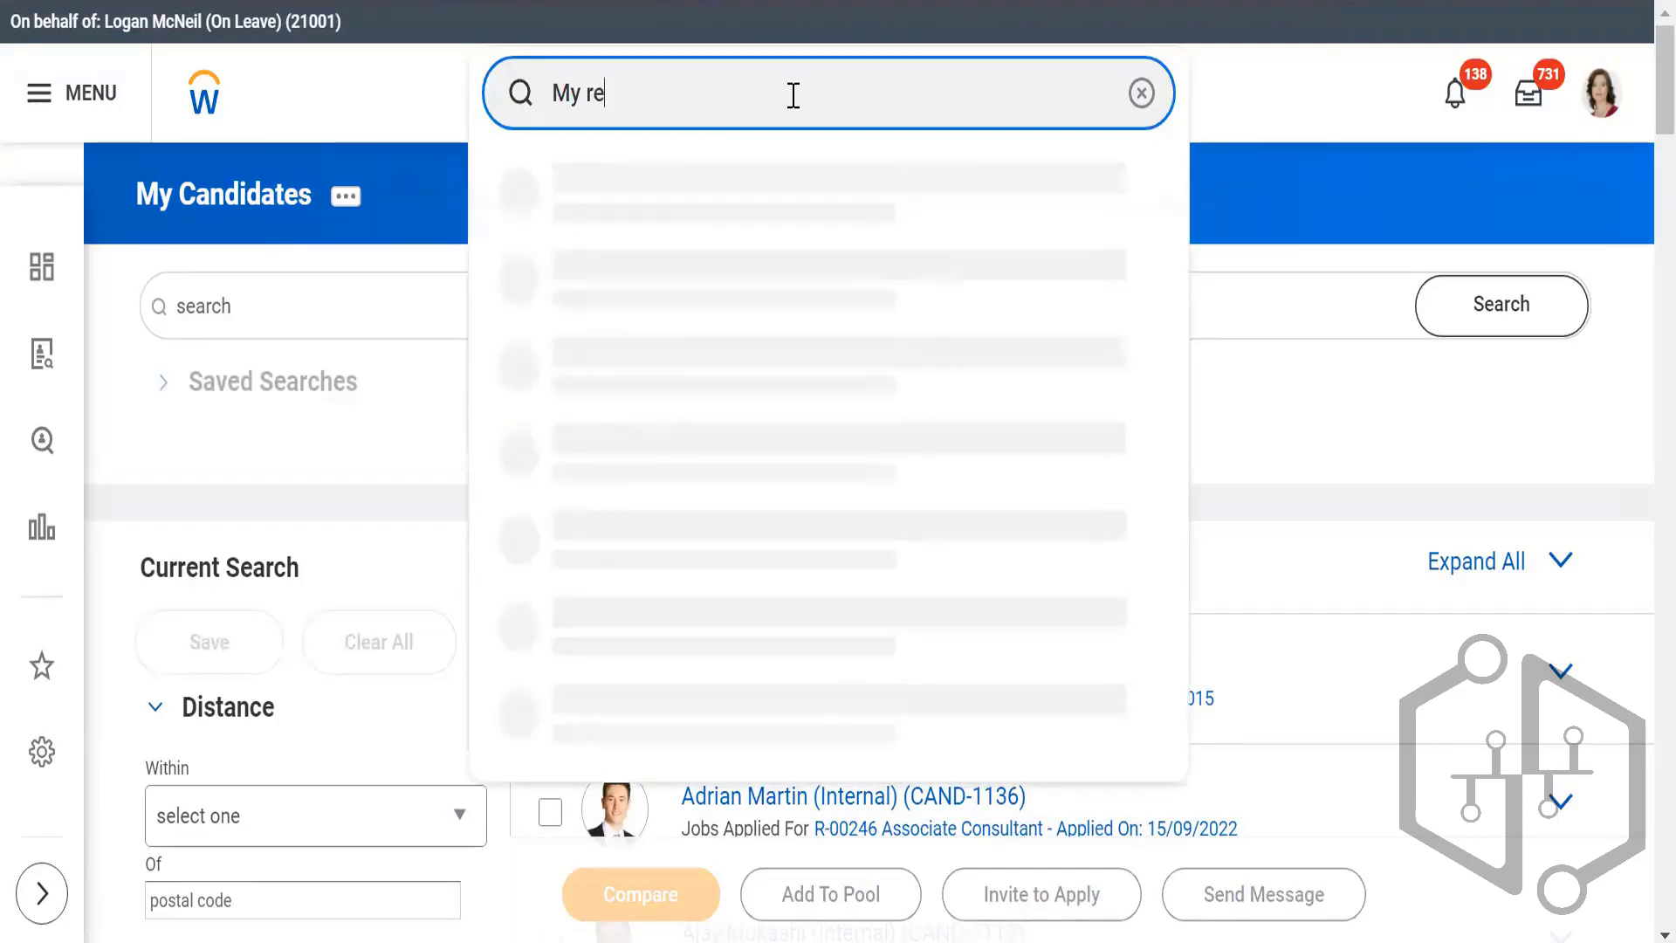
text(cruiting)
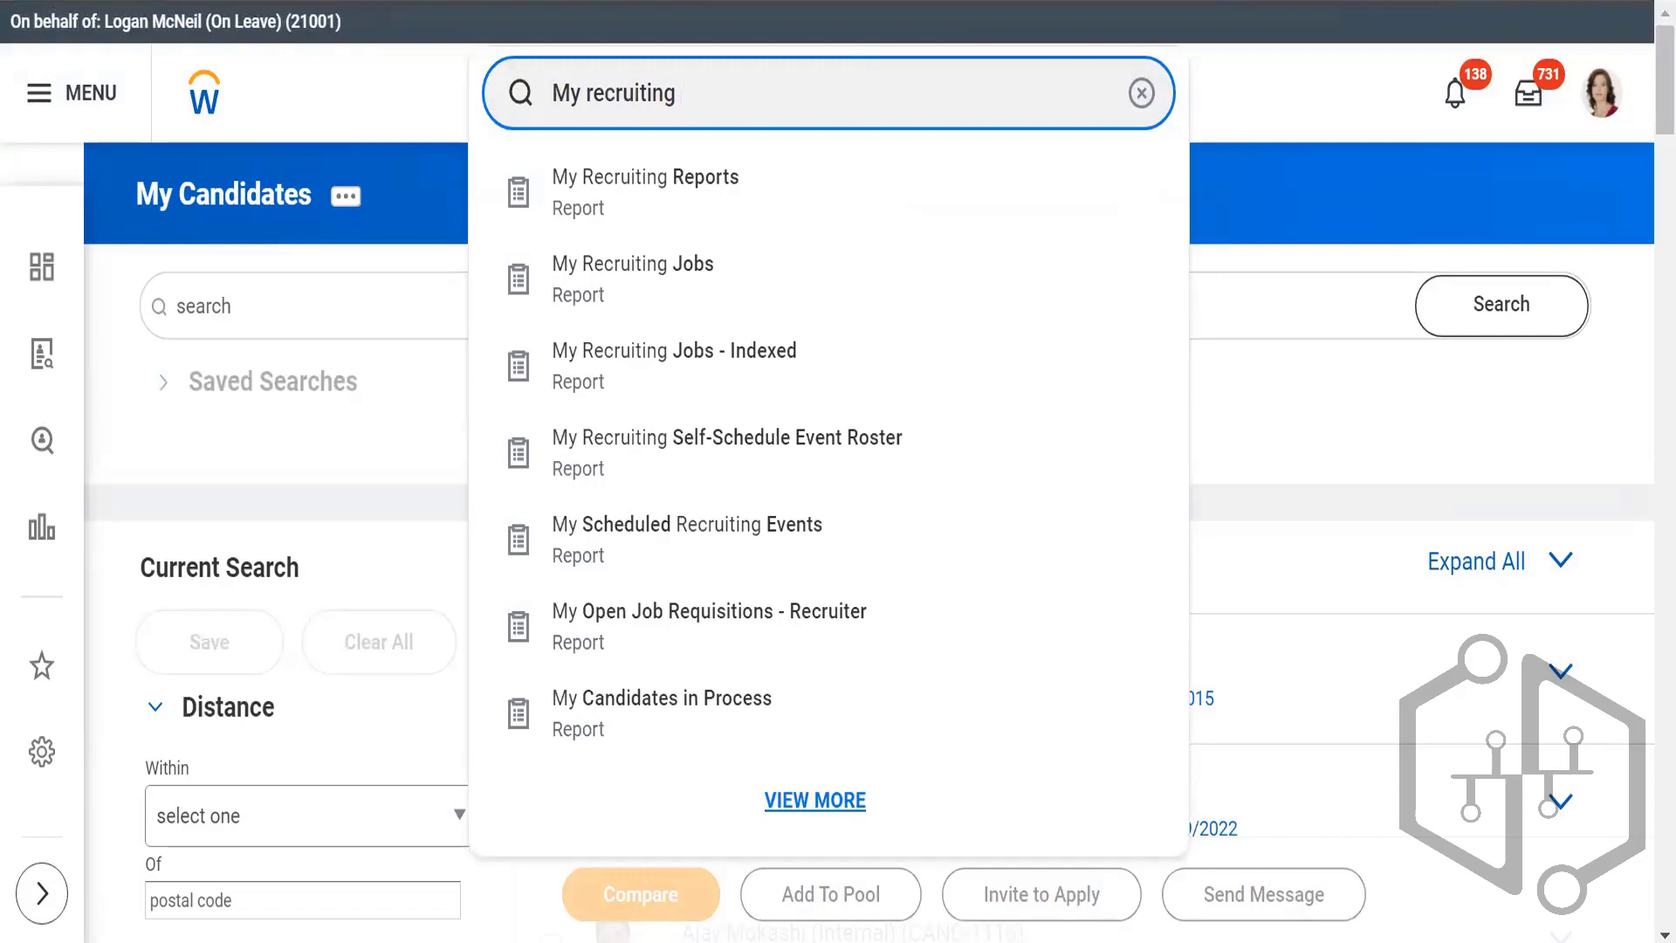
text(j)
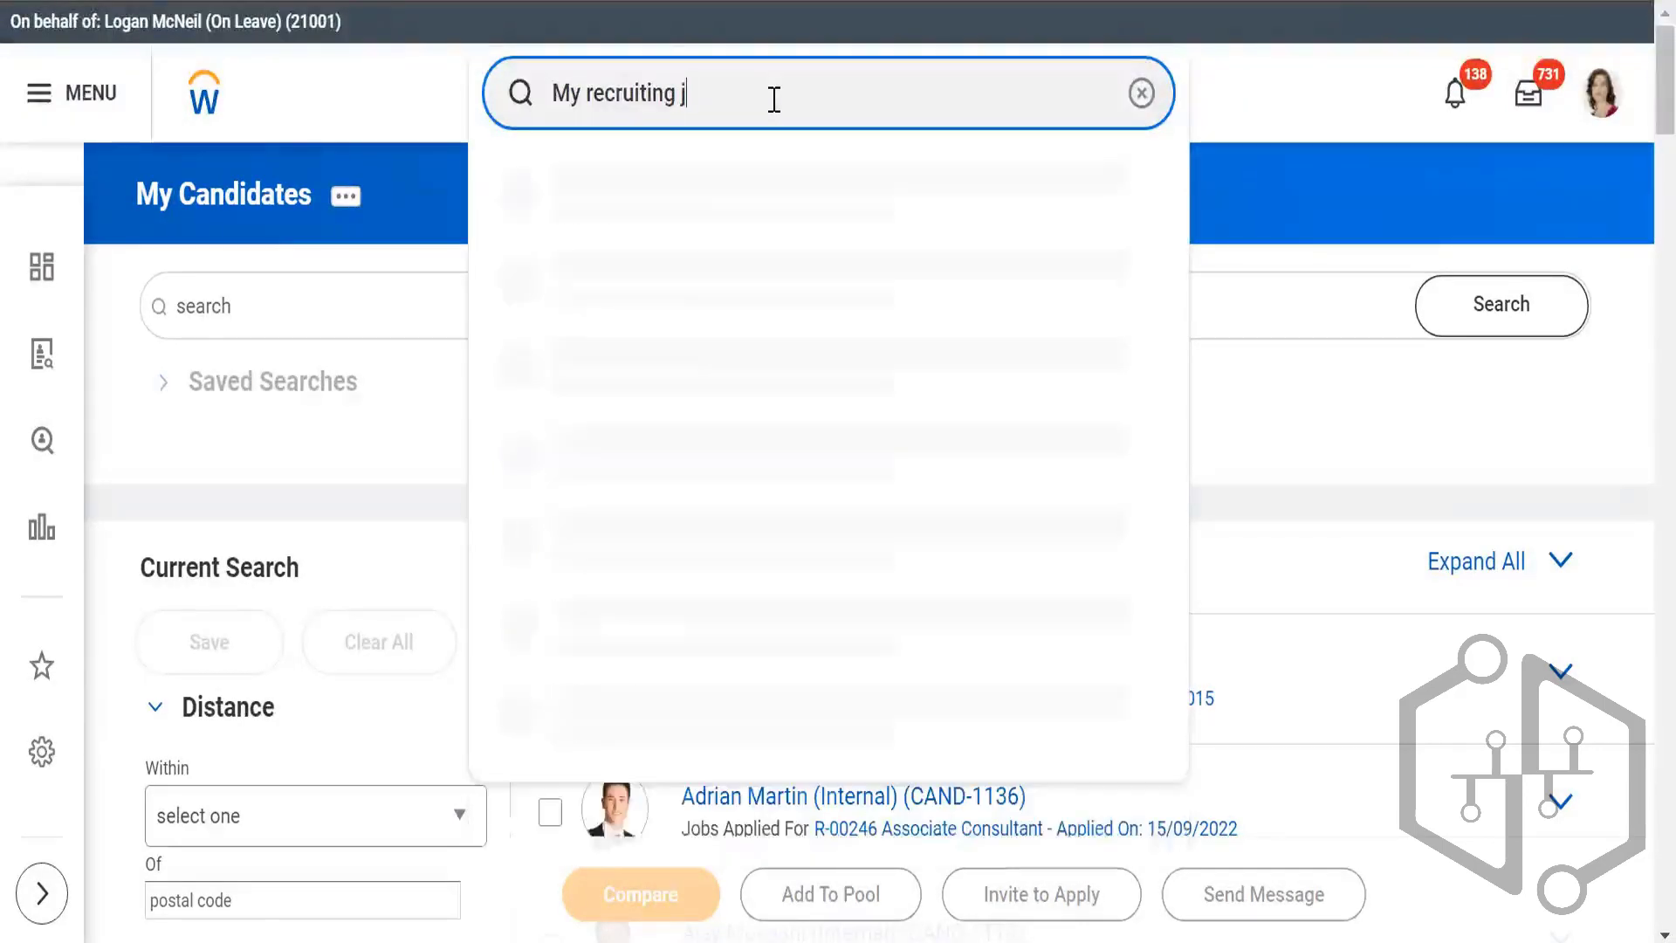
text(obs)
click(622, 179)
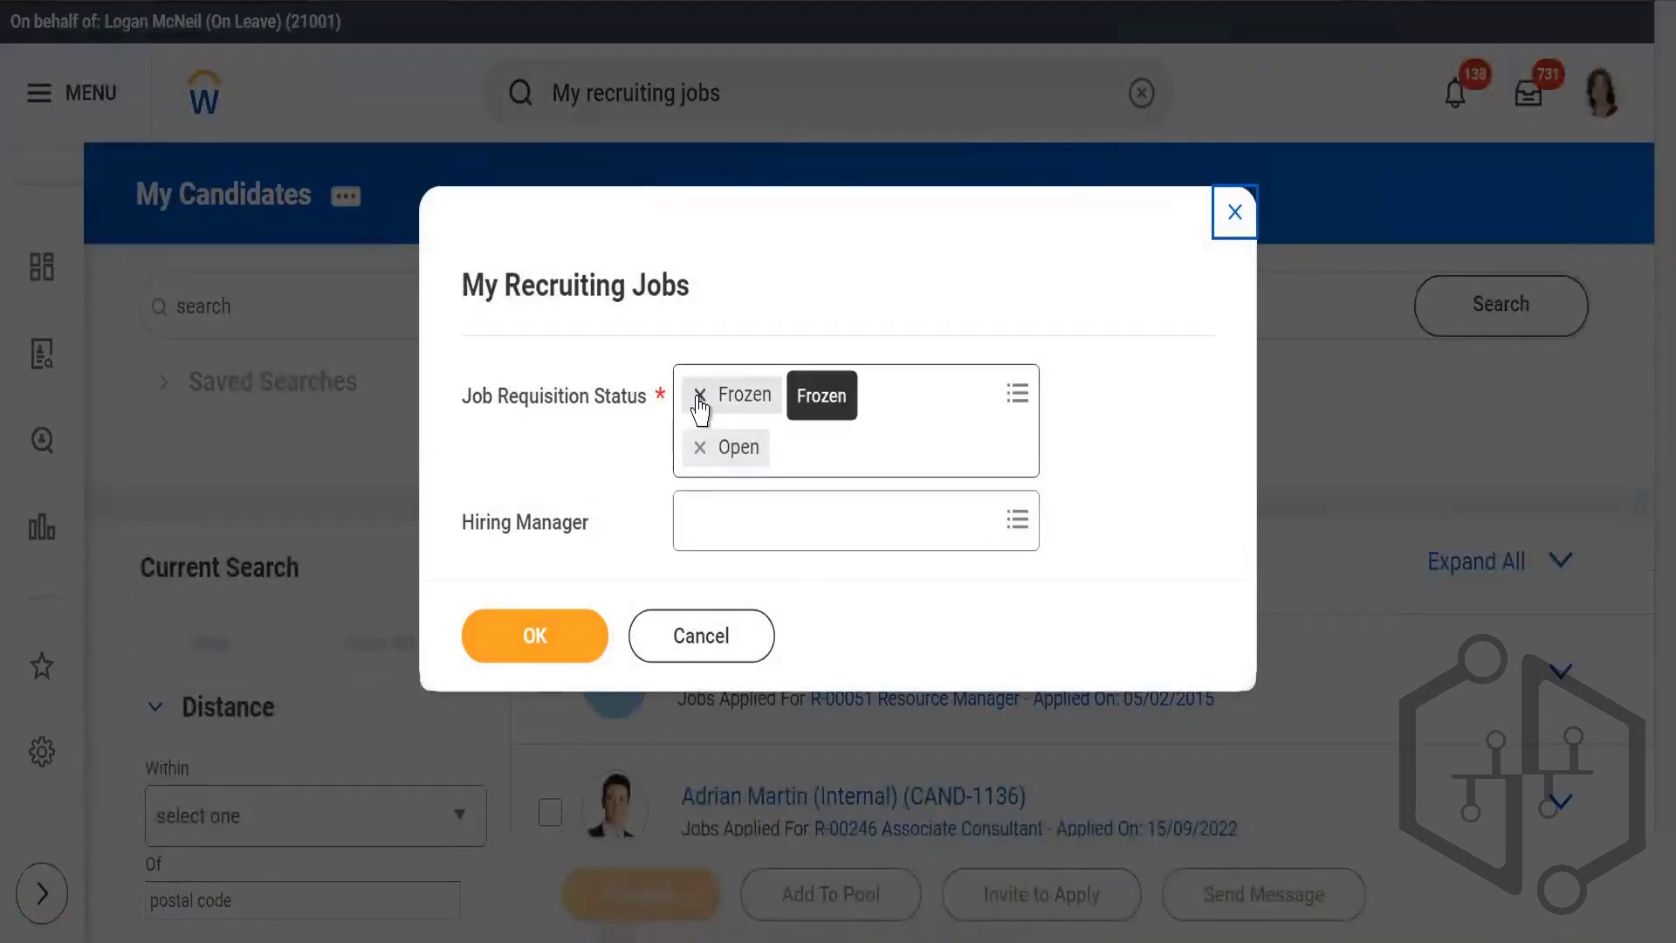
Step: Enter the proxied worker's name as Hiring Manager and run the My Recruiting Jobs report
click(783, 525)
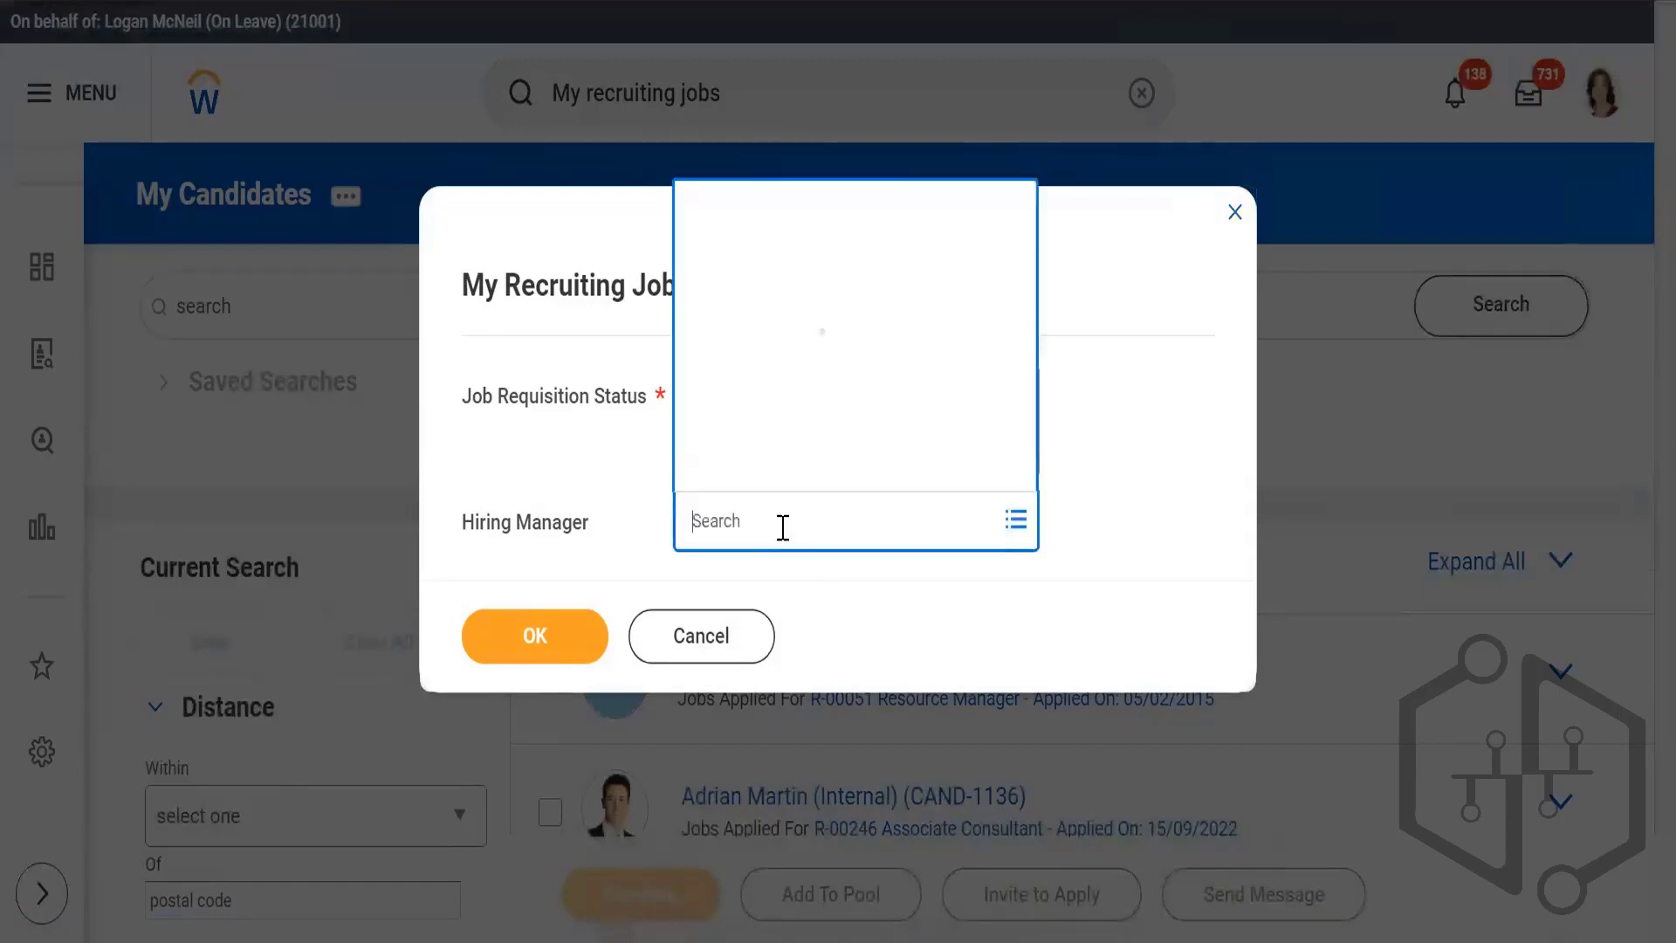
text(lo)
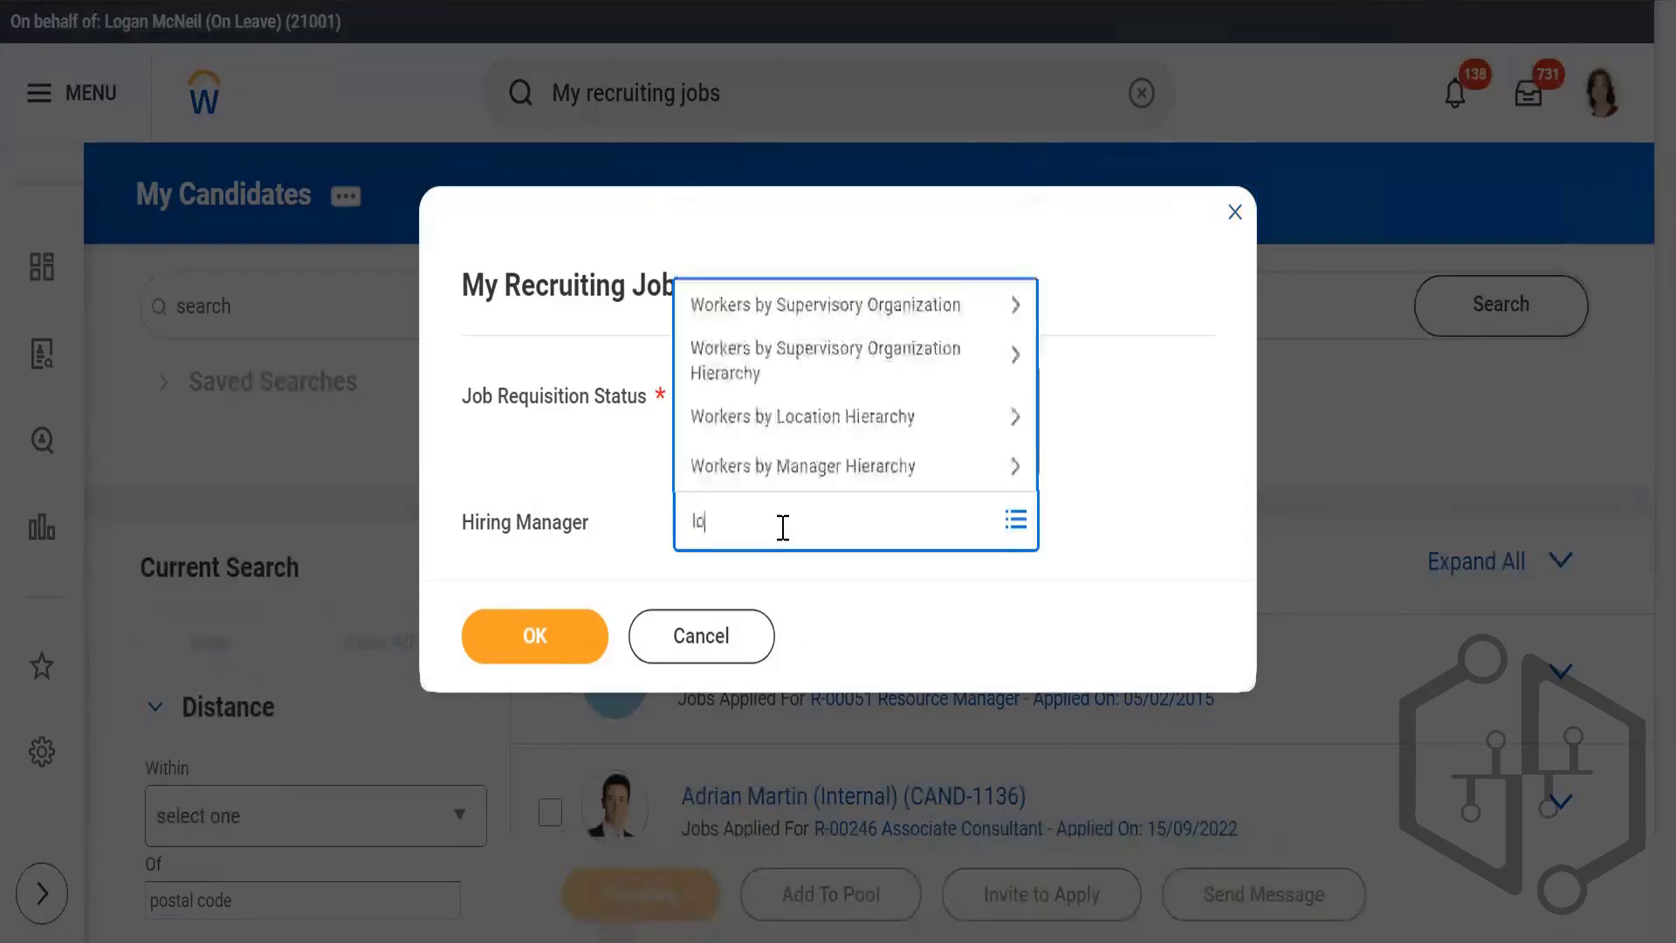
text(gan)
key(Return)
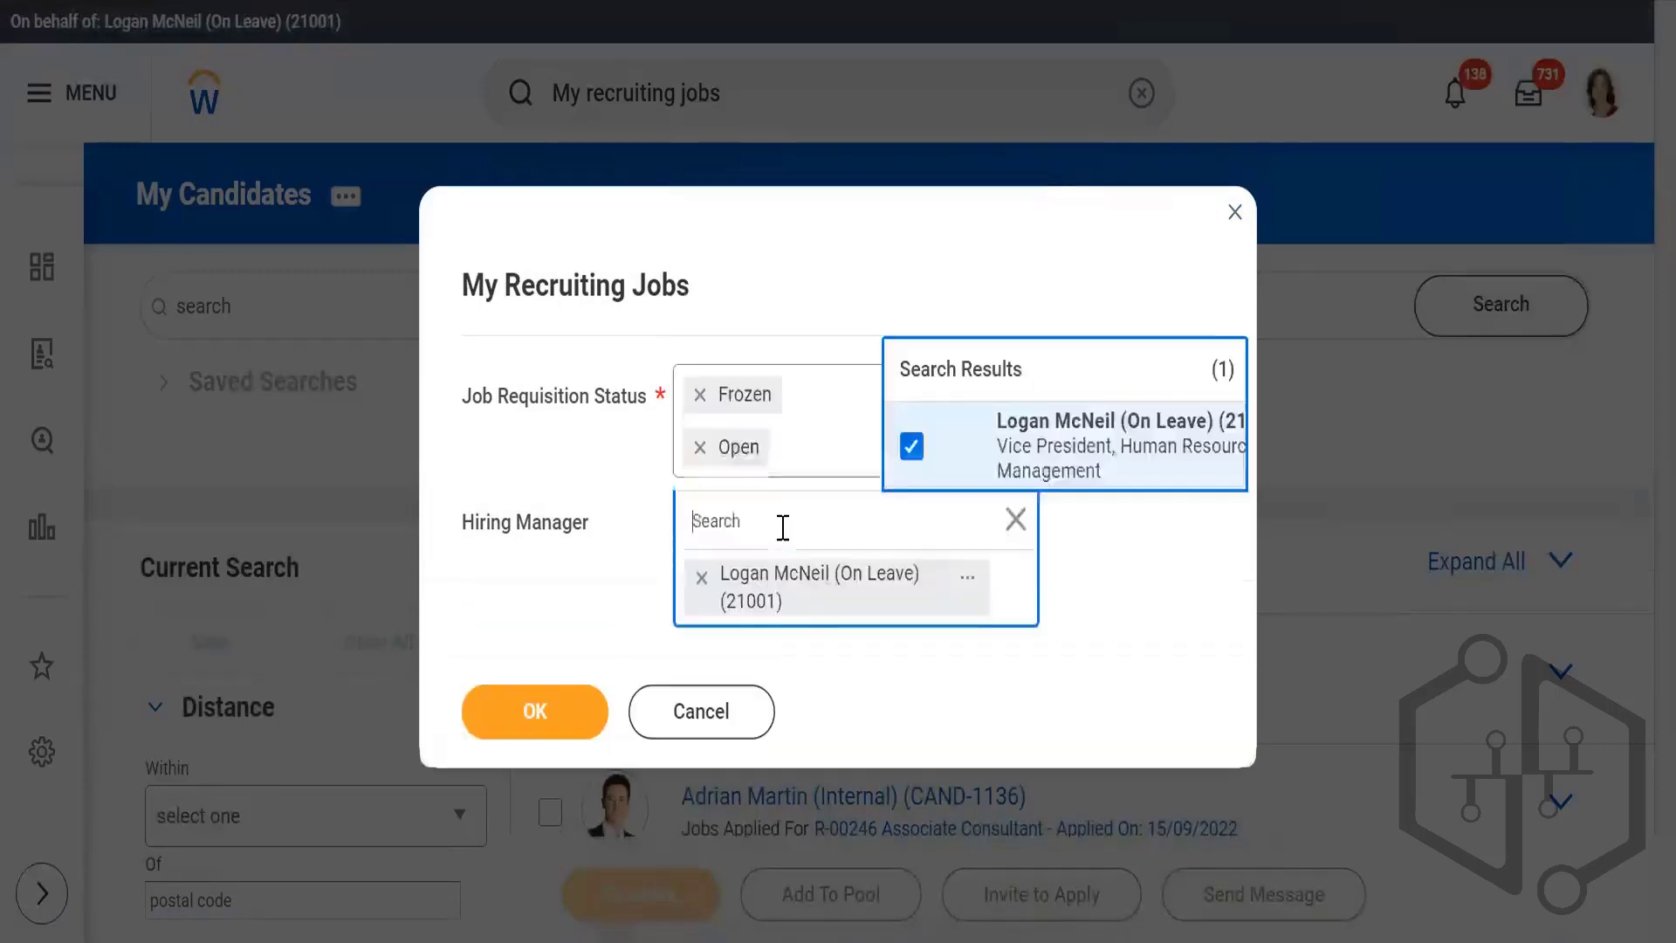
click(539, 726)
click(534, 674)
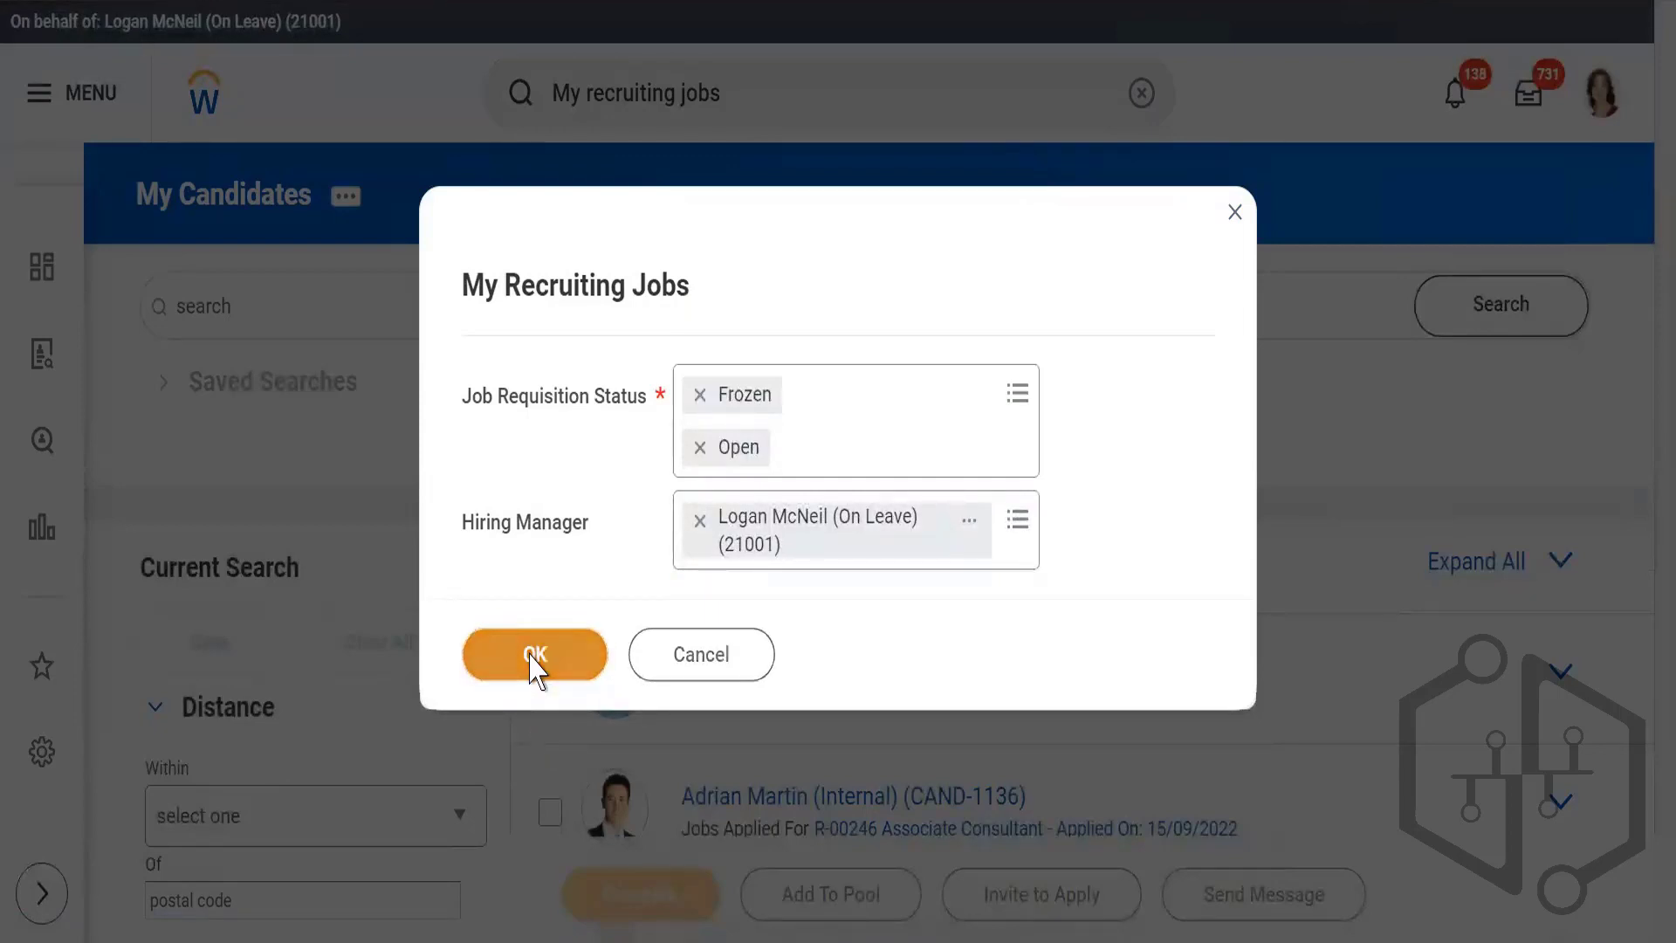
click(534, 663)
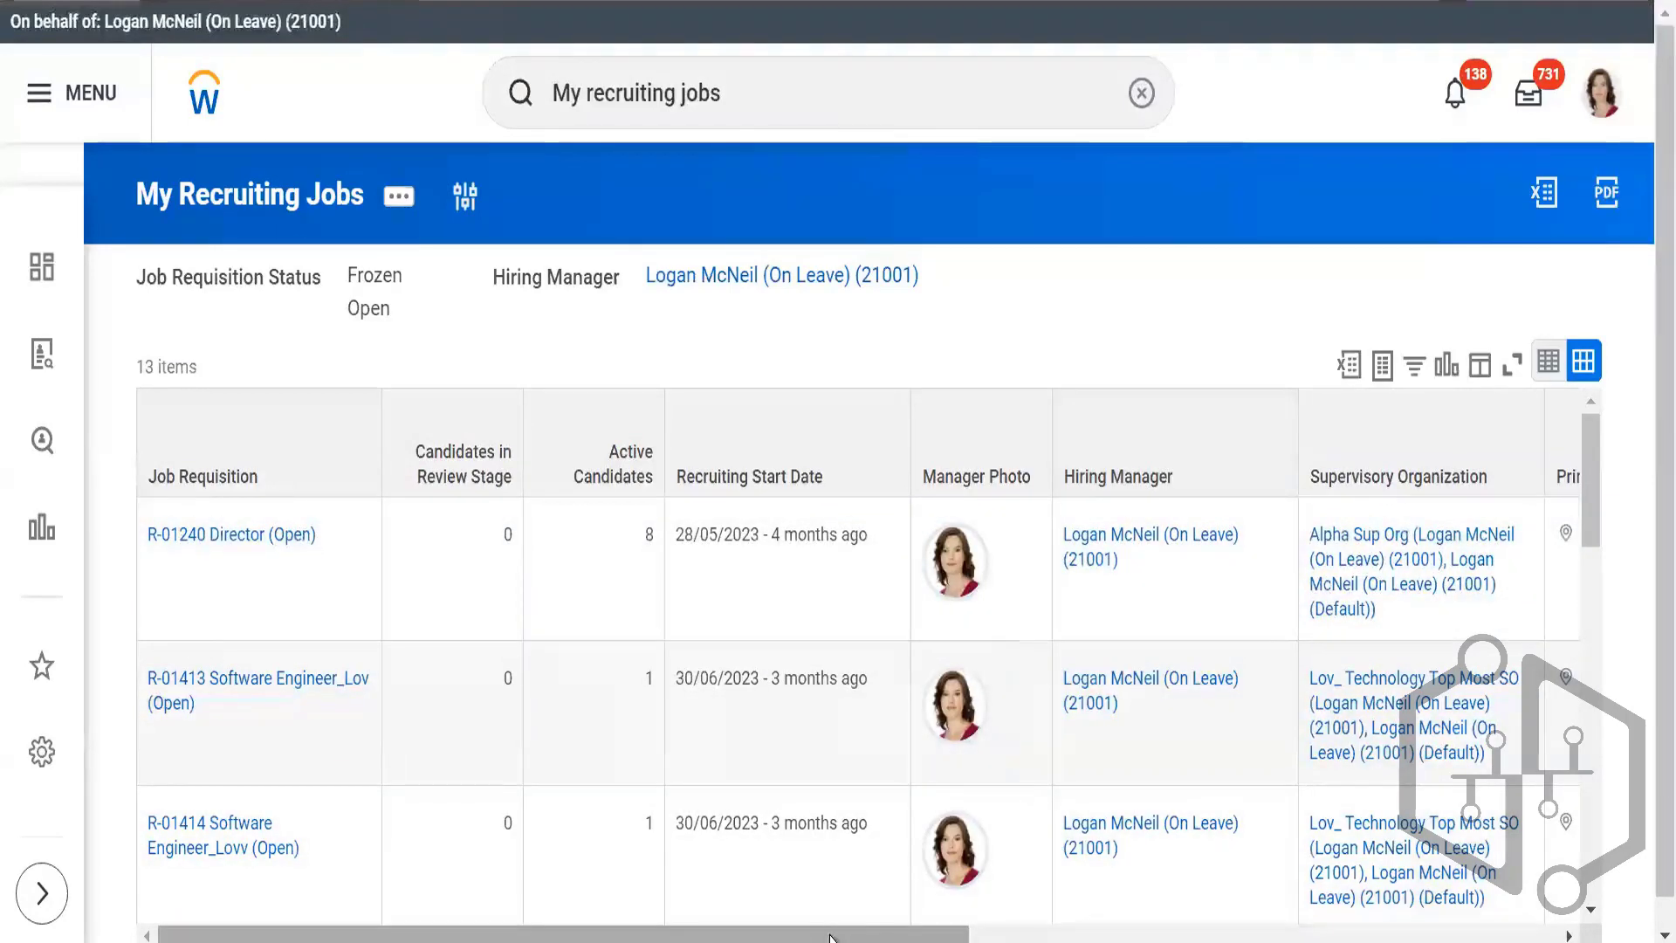
Step: Examine the My Recruiting Jobs columns from the job requisition and active candidates through to the target hire date and recruiter
drag(829, 938, 1292, 938)
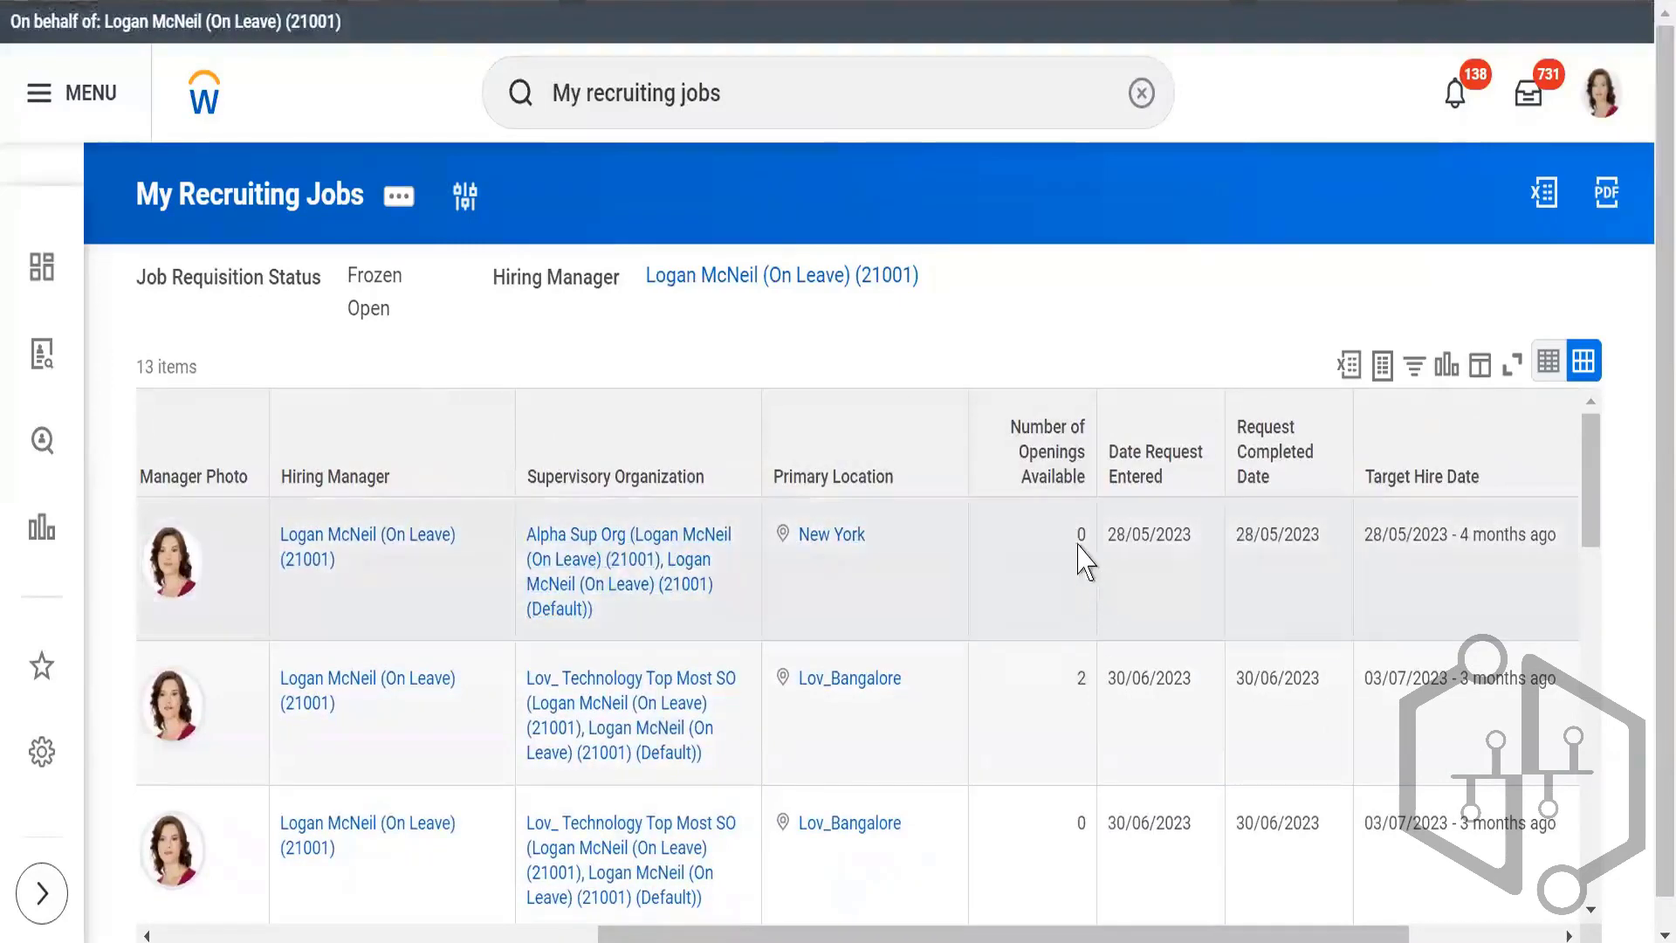
drag(1273, 937, 1448, 938)
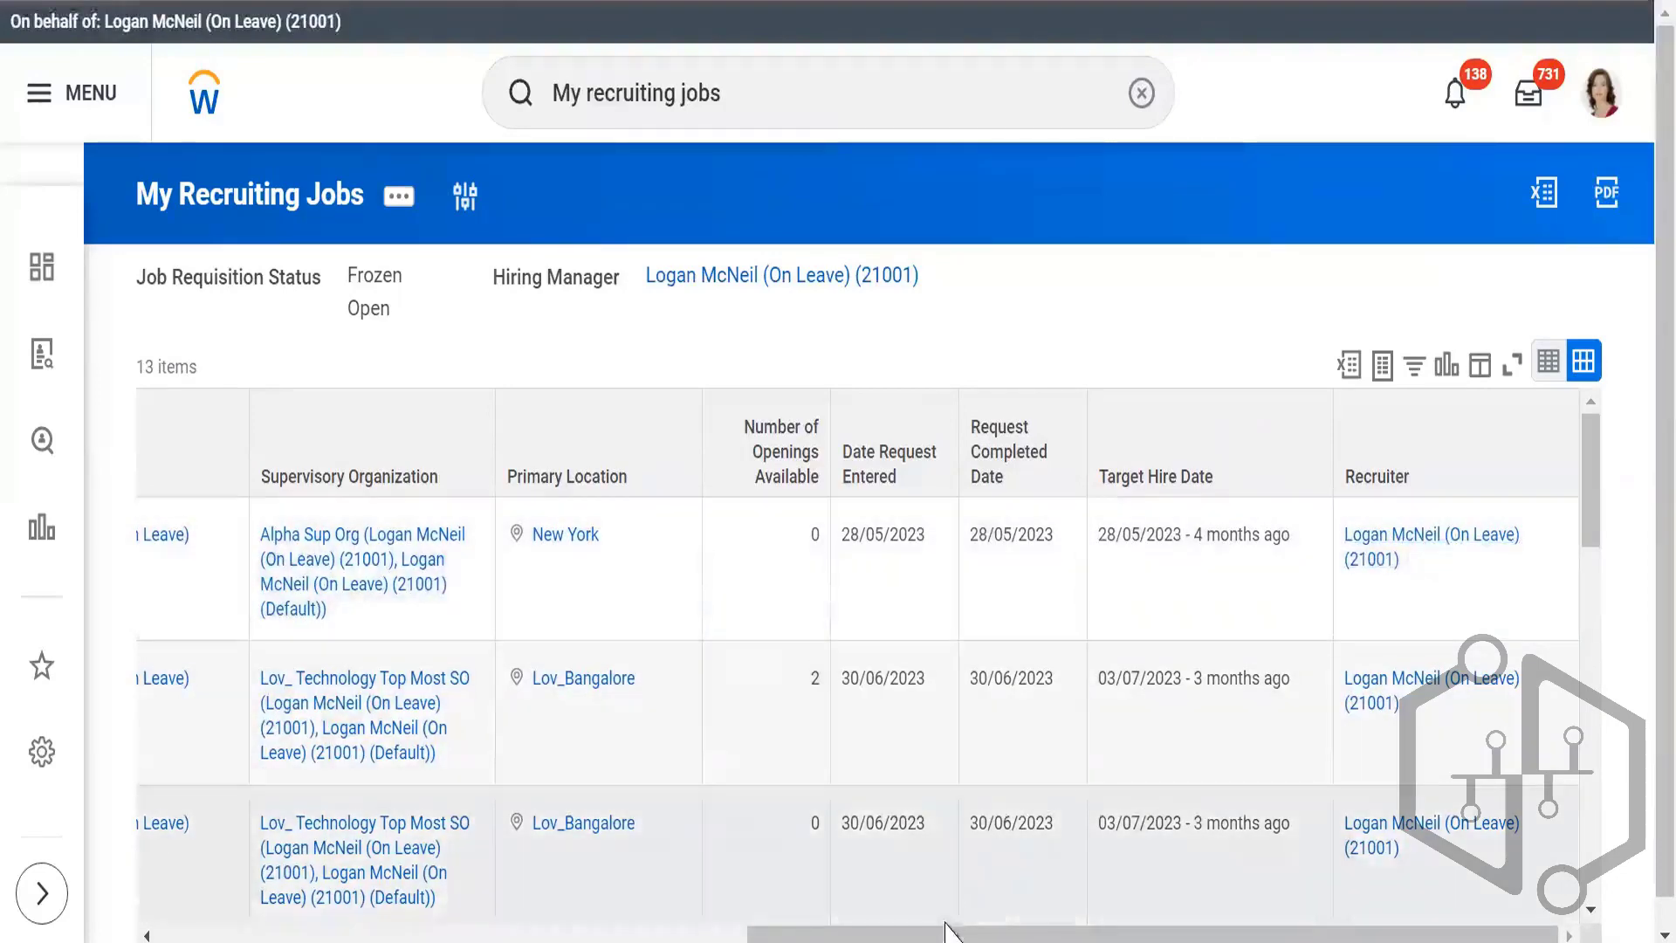
drag(946, 934, 323, 876)
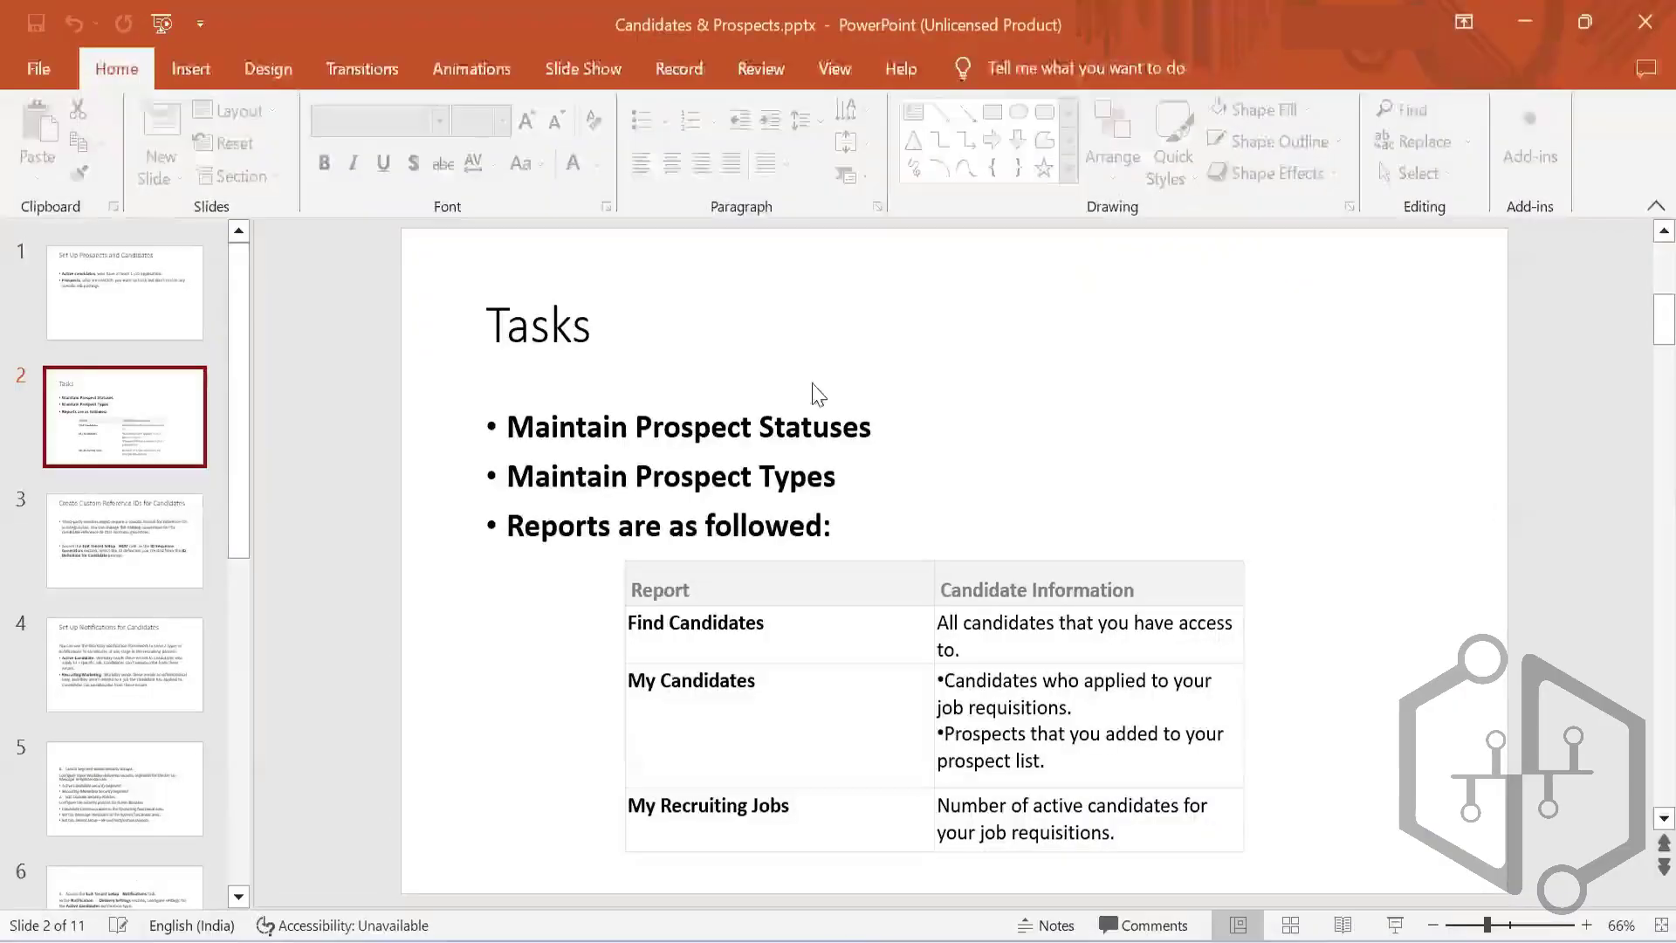
Step: Switch to PowerPoint, recheck the Tasks slide and show the slide on creating custom reference IDs for candidates
click(77, 540)
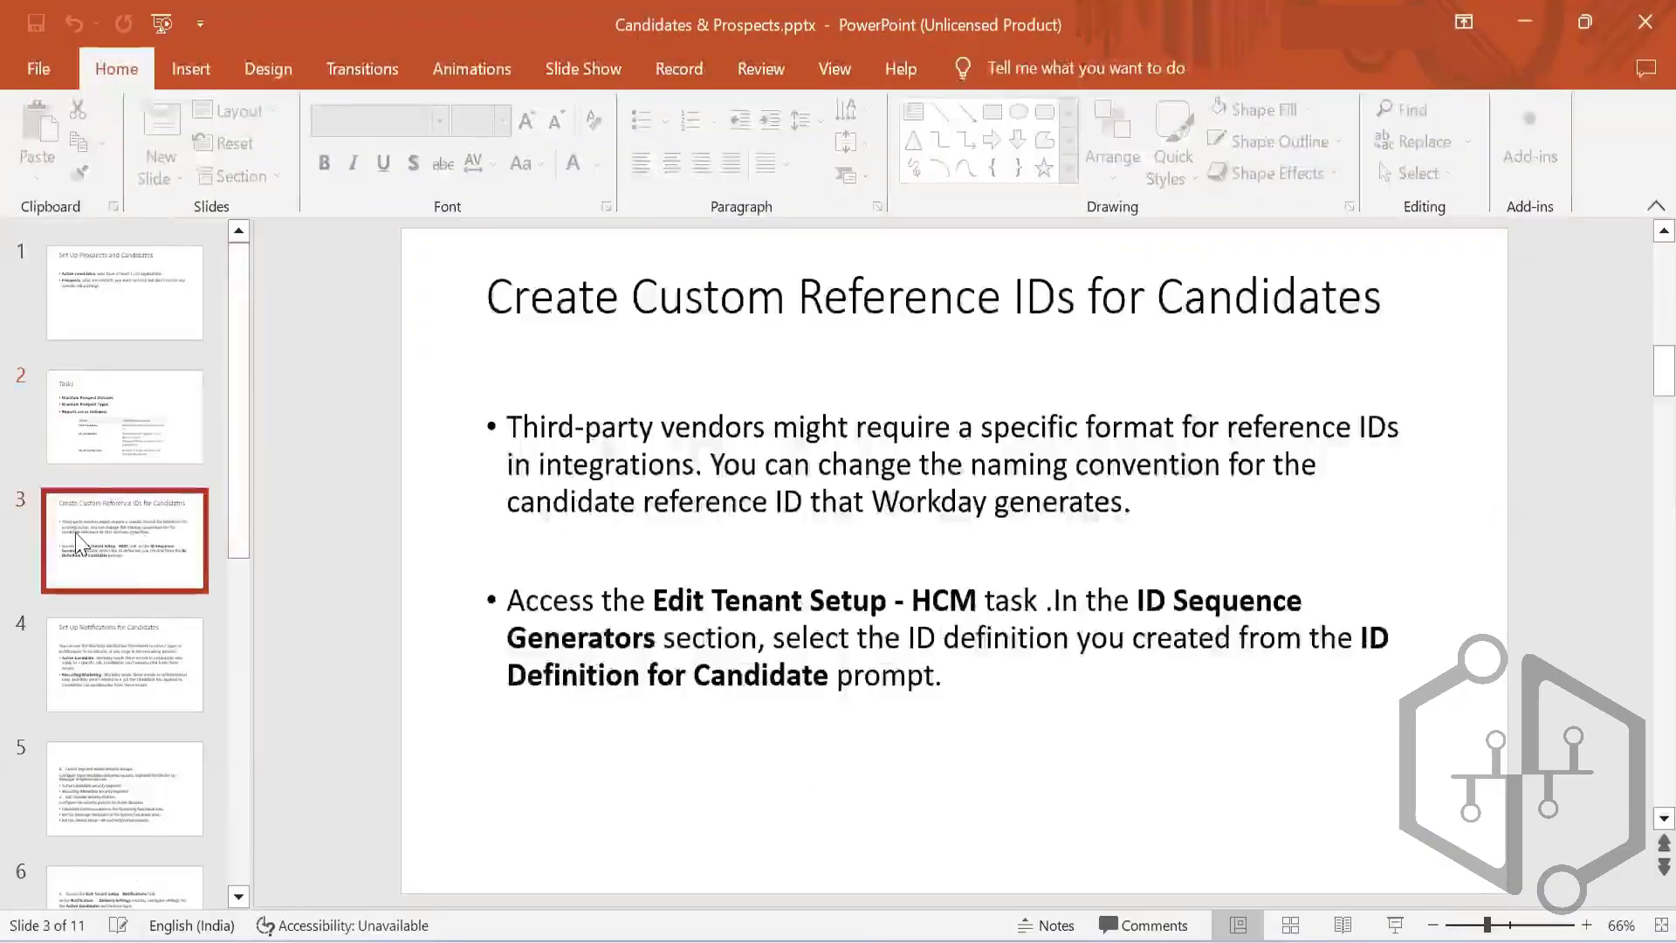
click(99, 434)
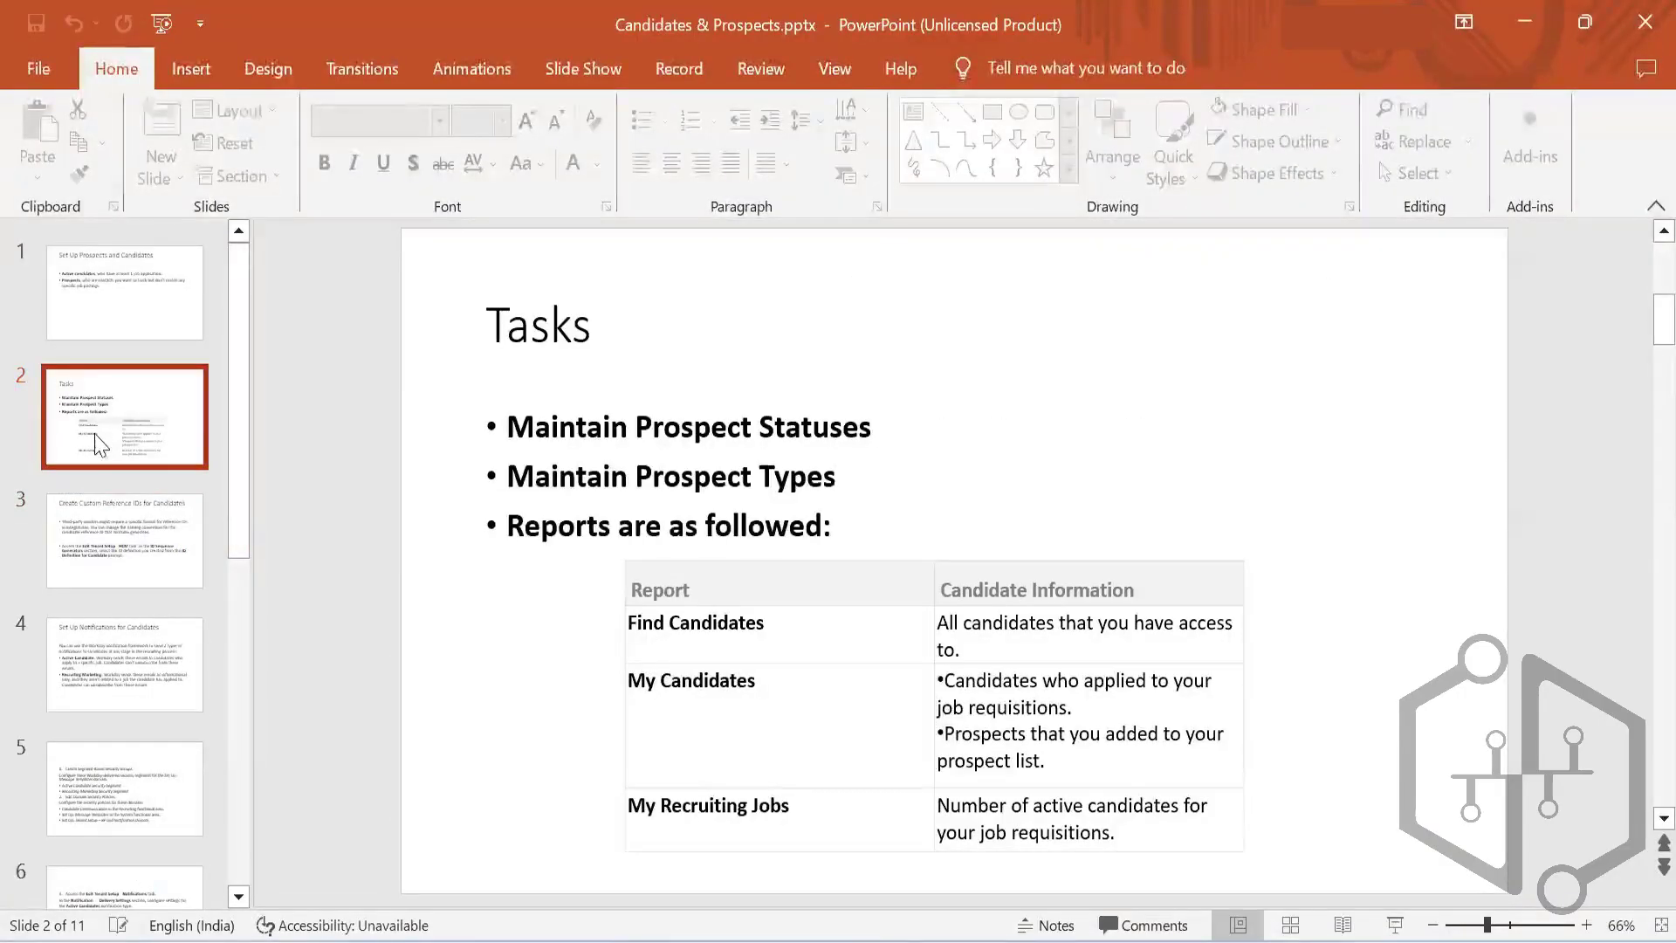
click(103, 539)
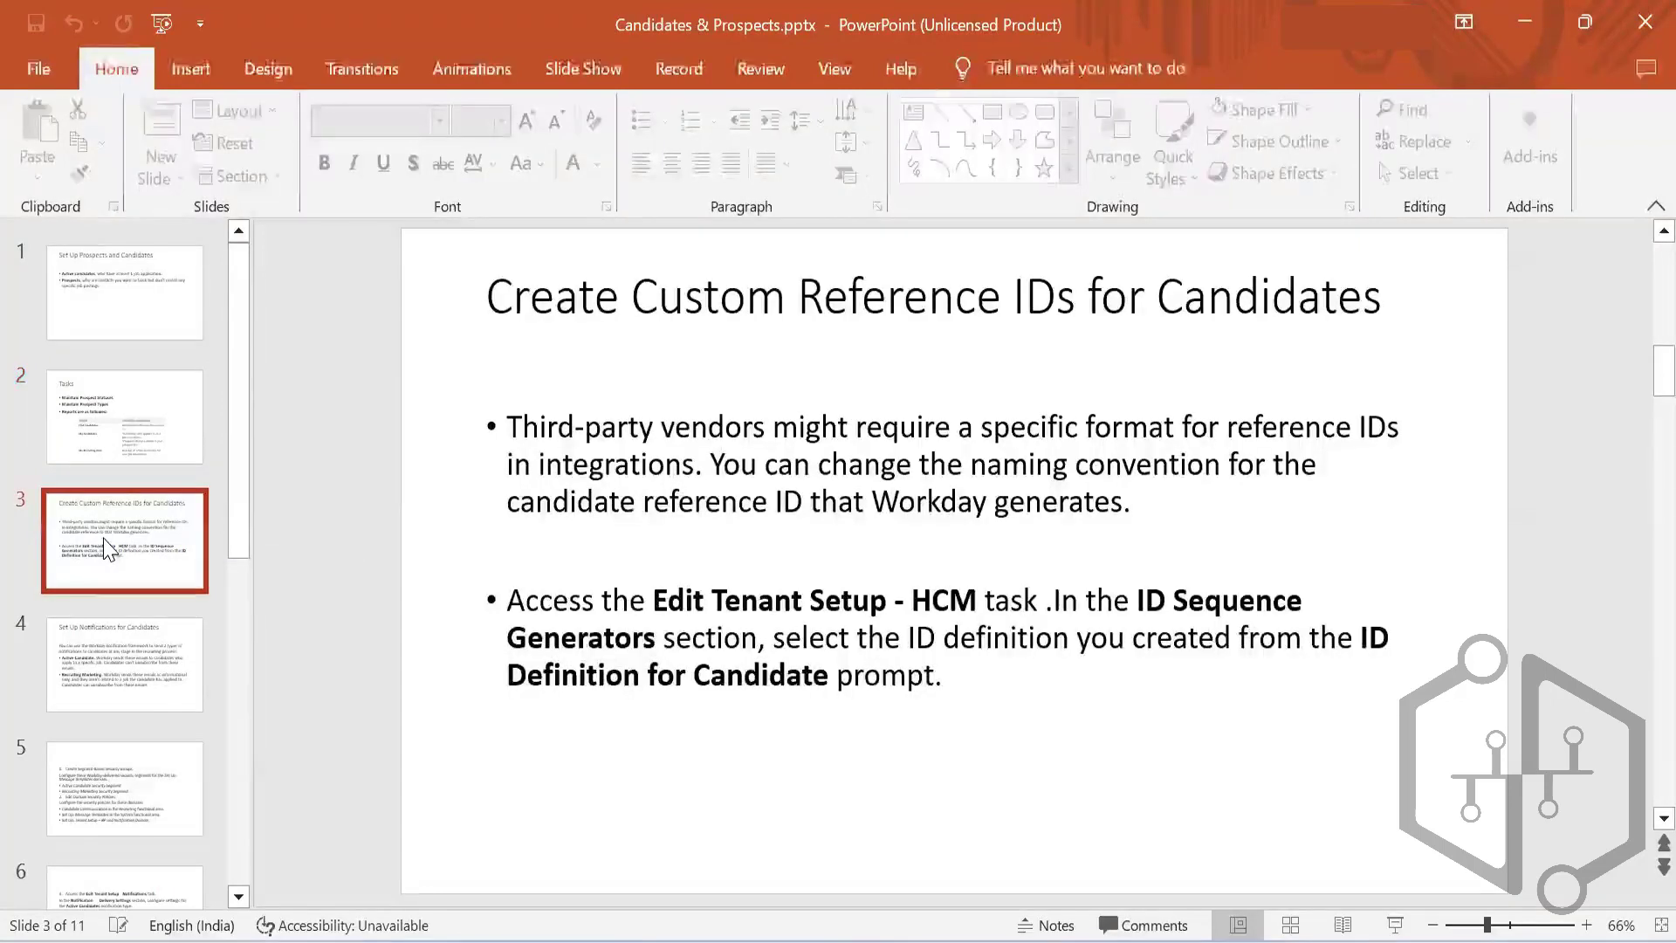
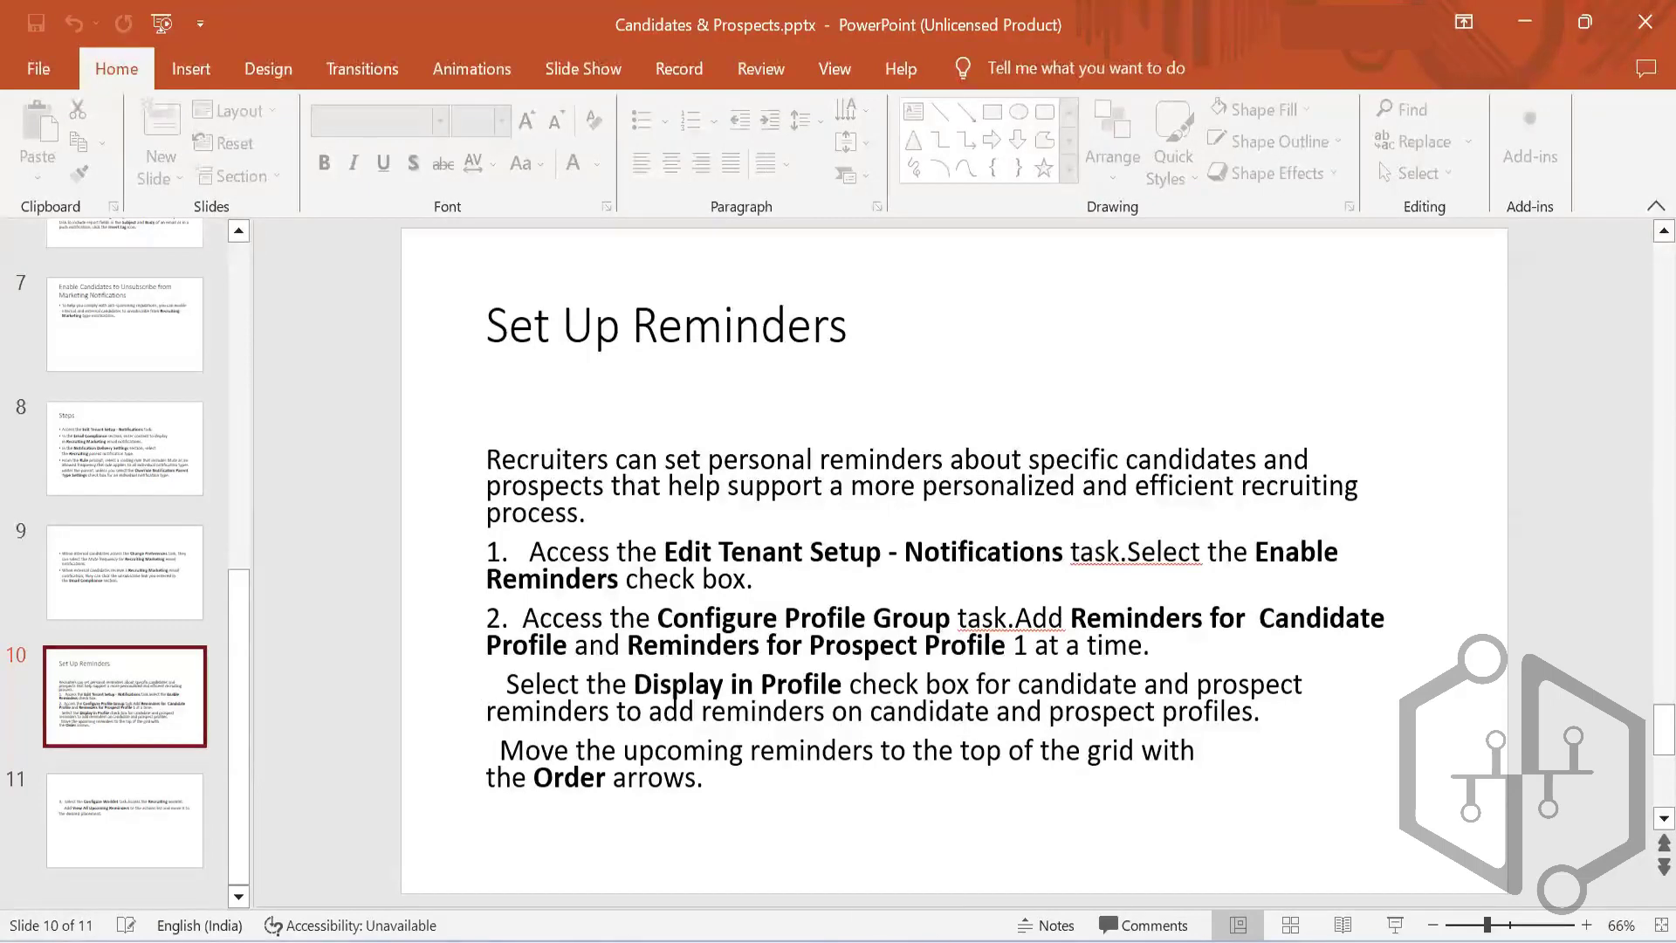
Step: Switch to Workday and open the profile group configuration for Career for Worker Profile
click(985, 825)
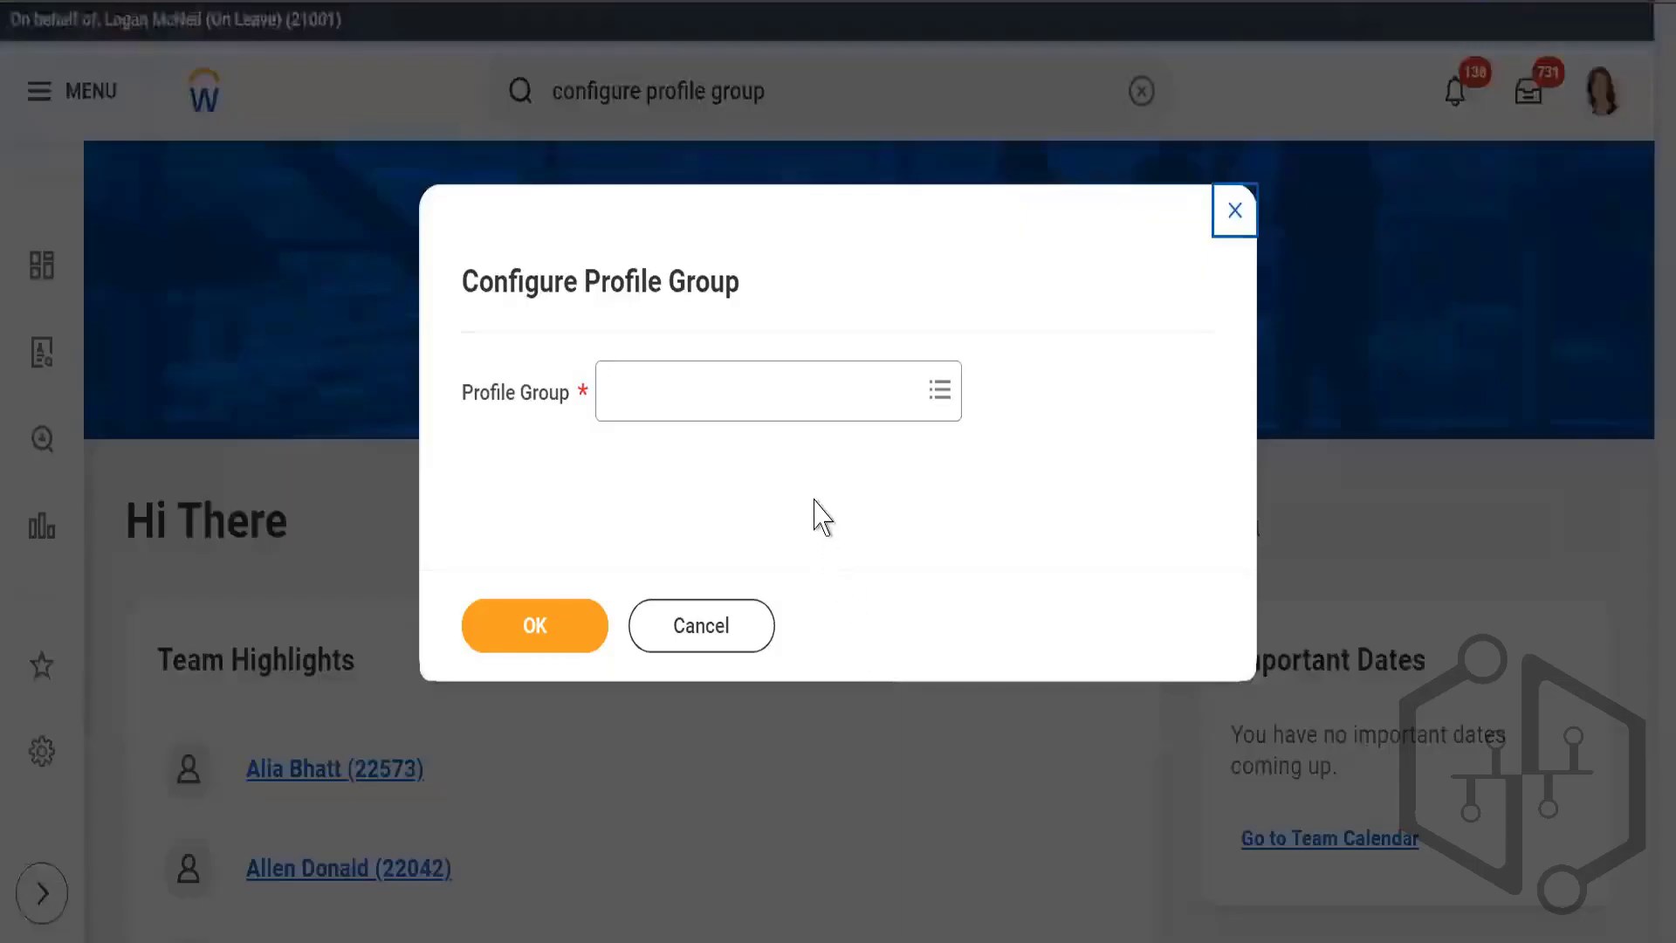
click(764, 417)
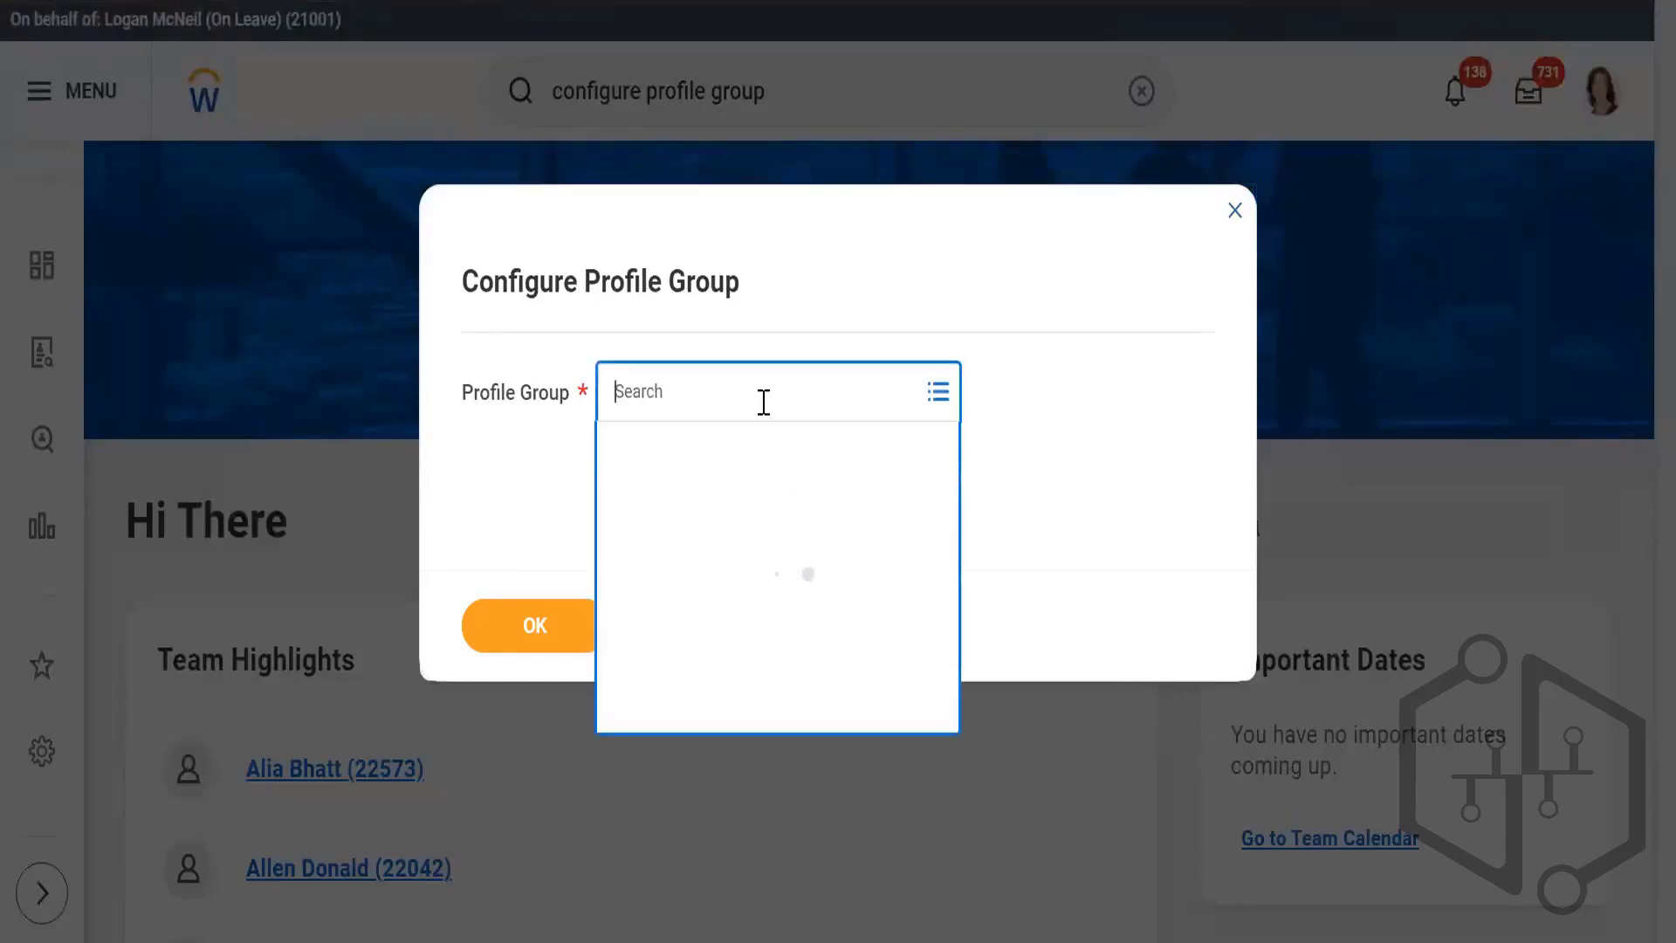
text(worker profile)
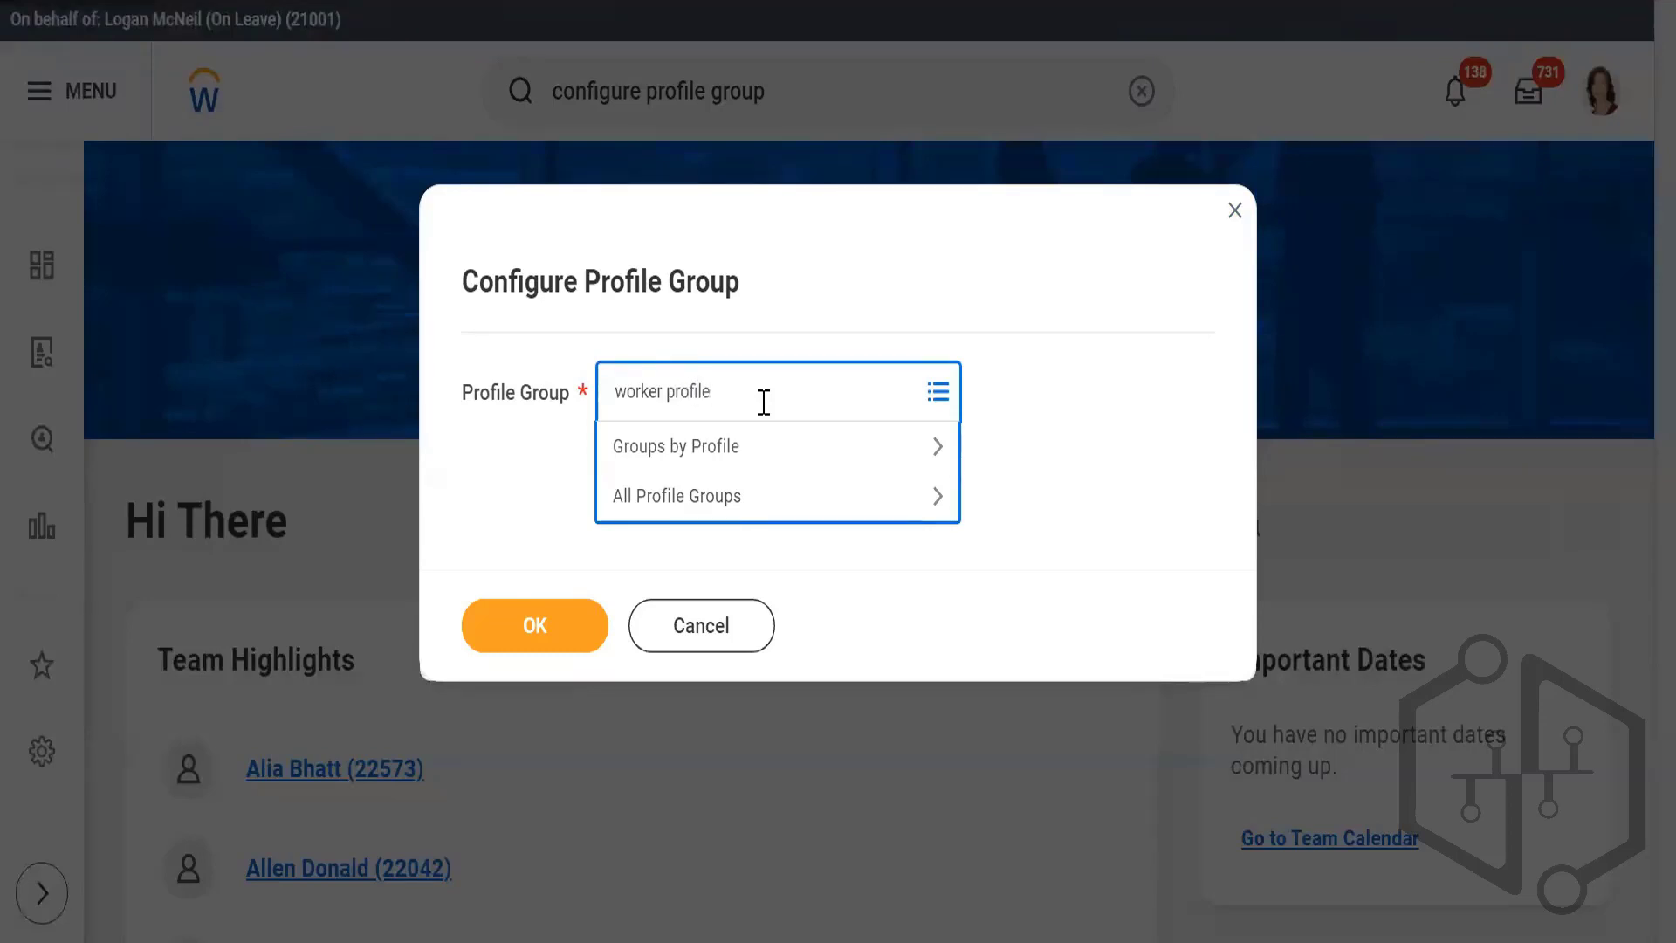
key(Return)
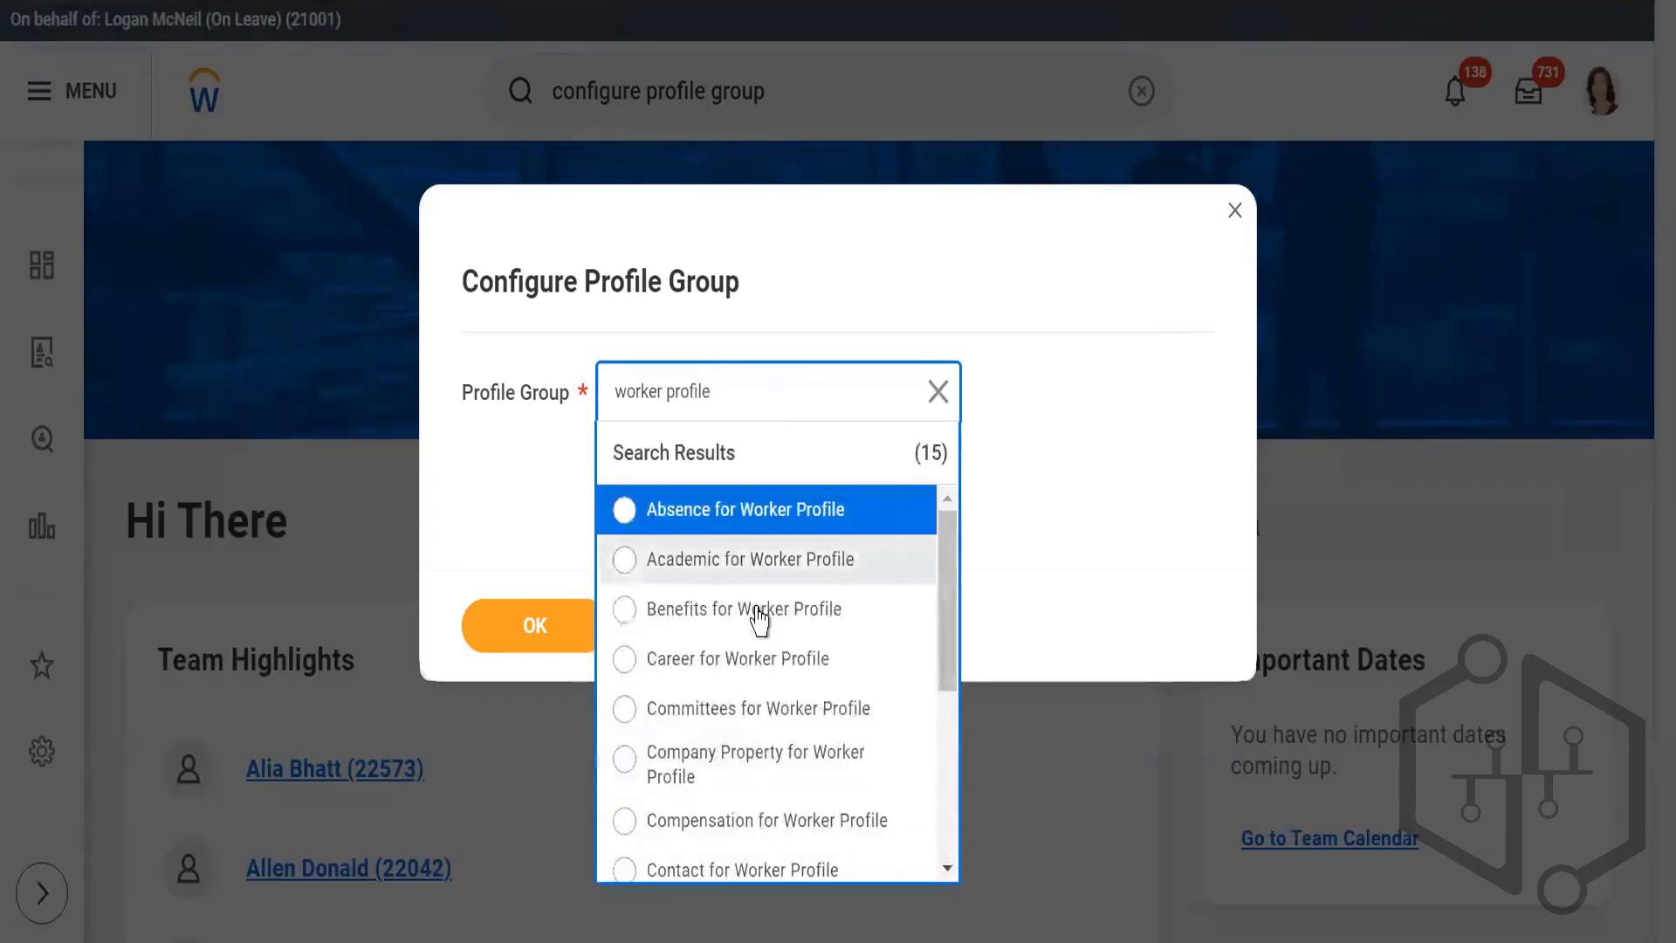
click(734, 663)
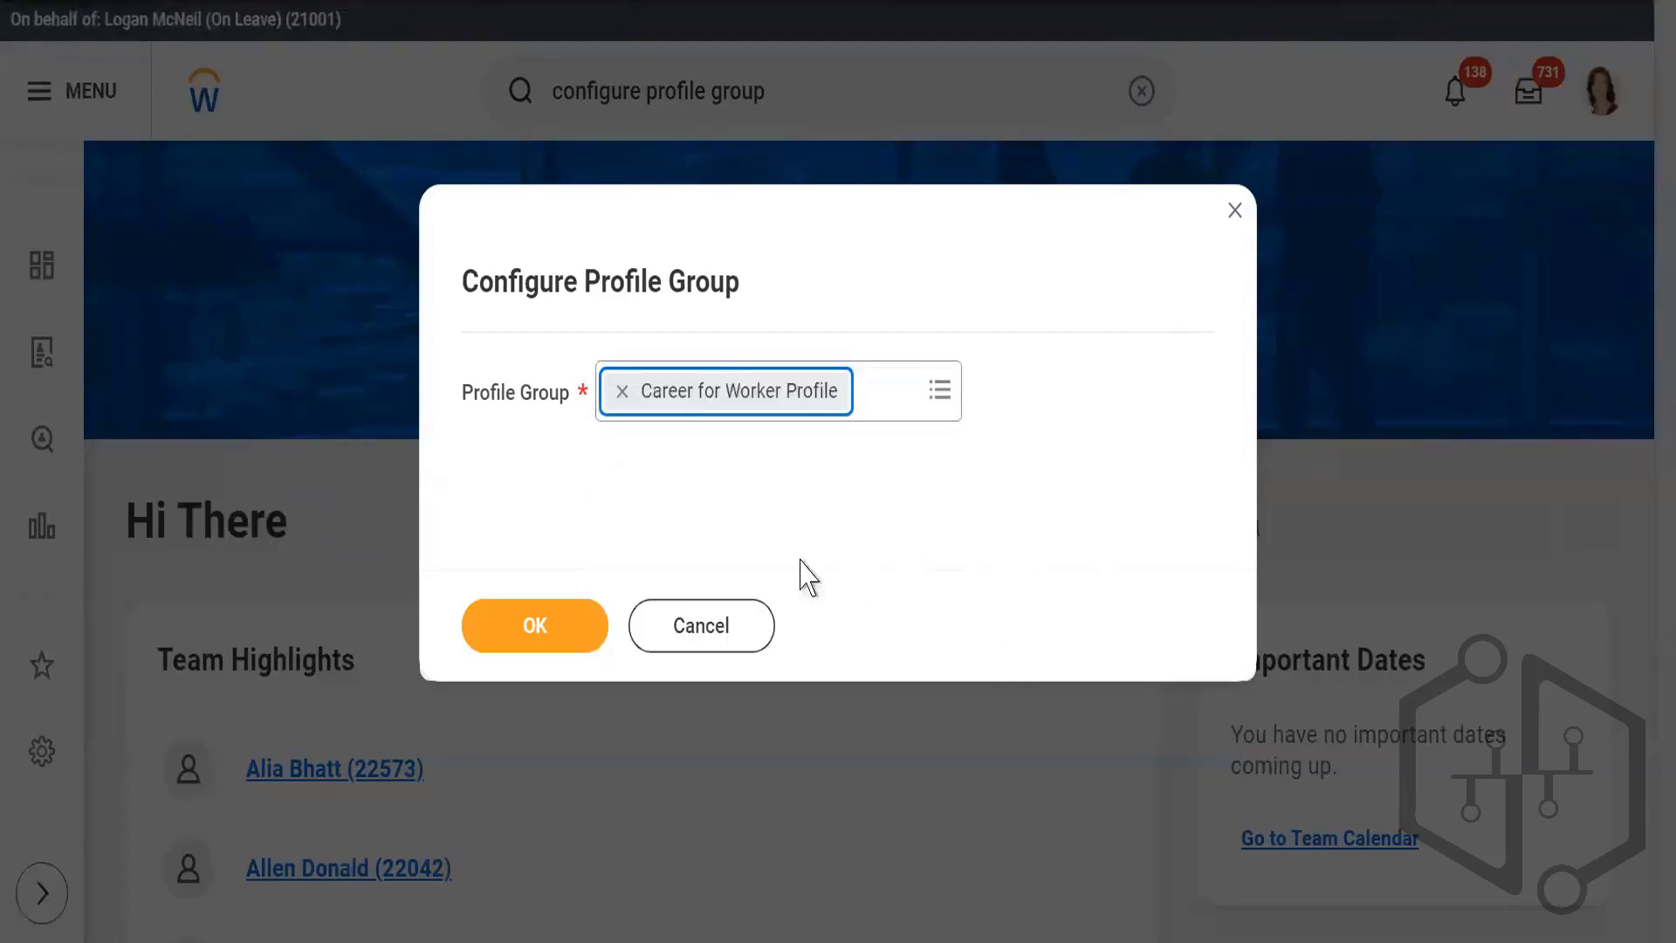
click(539, 634)
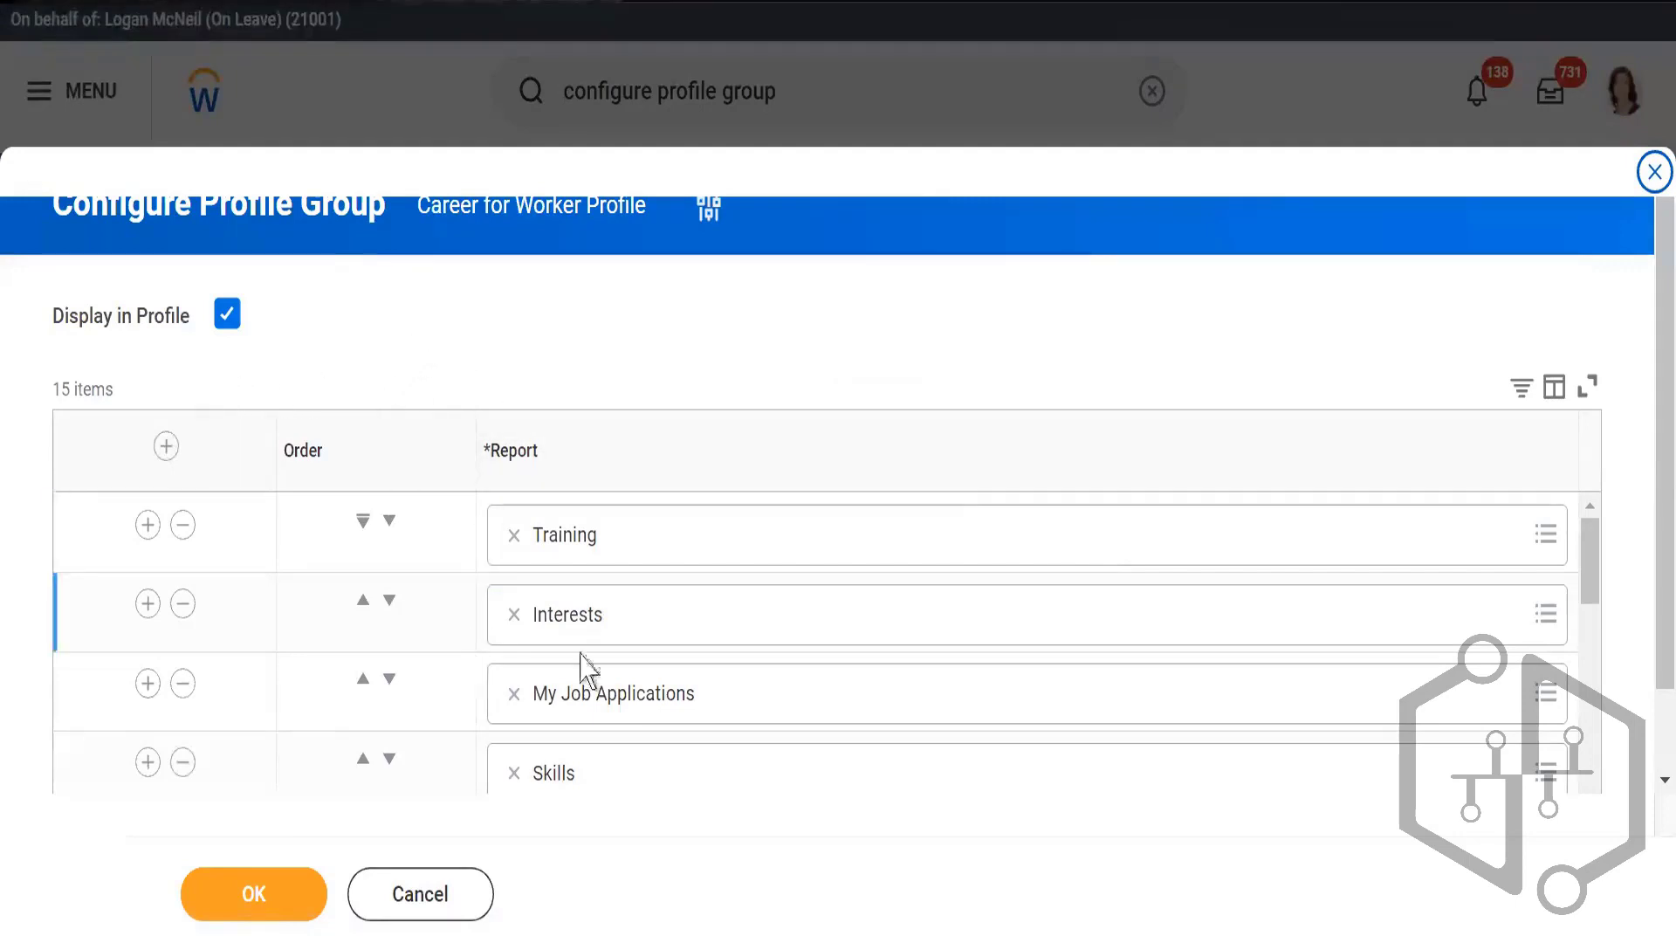
Step: Move My Job Applications to the first place in the Career profile group's report order and review the remaining reports
scroll(1647, 550, down, 1)
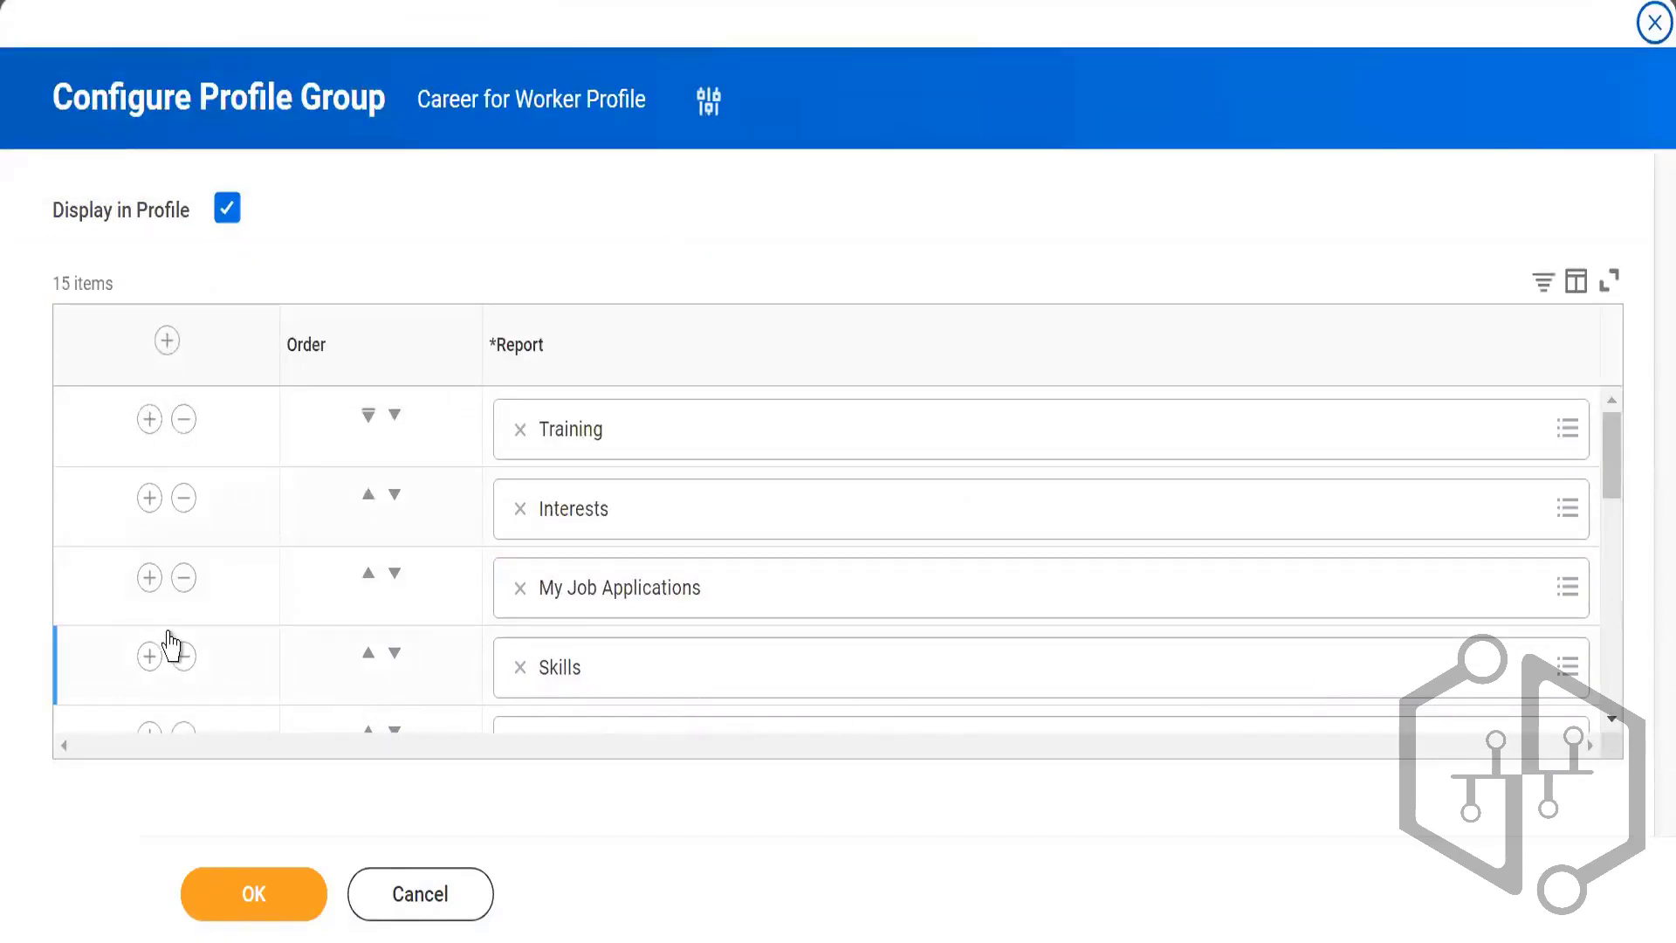
click(940, 438)
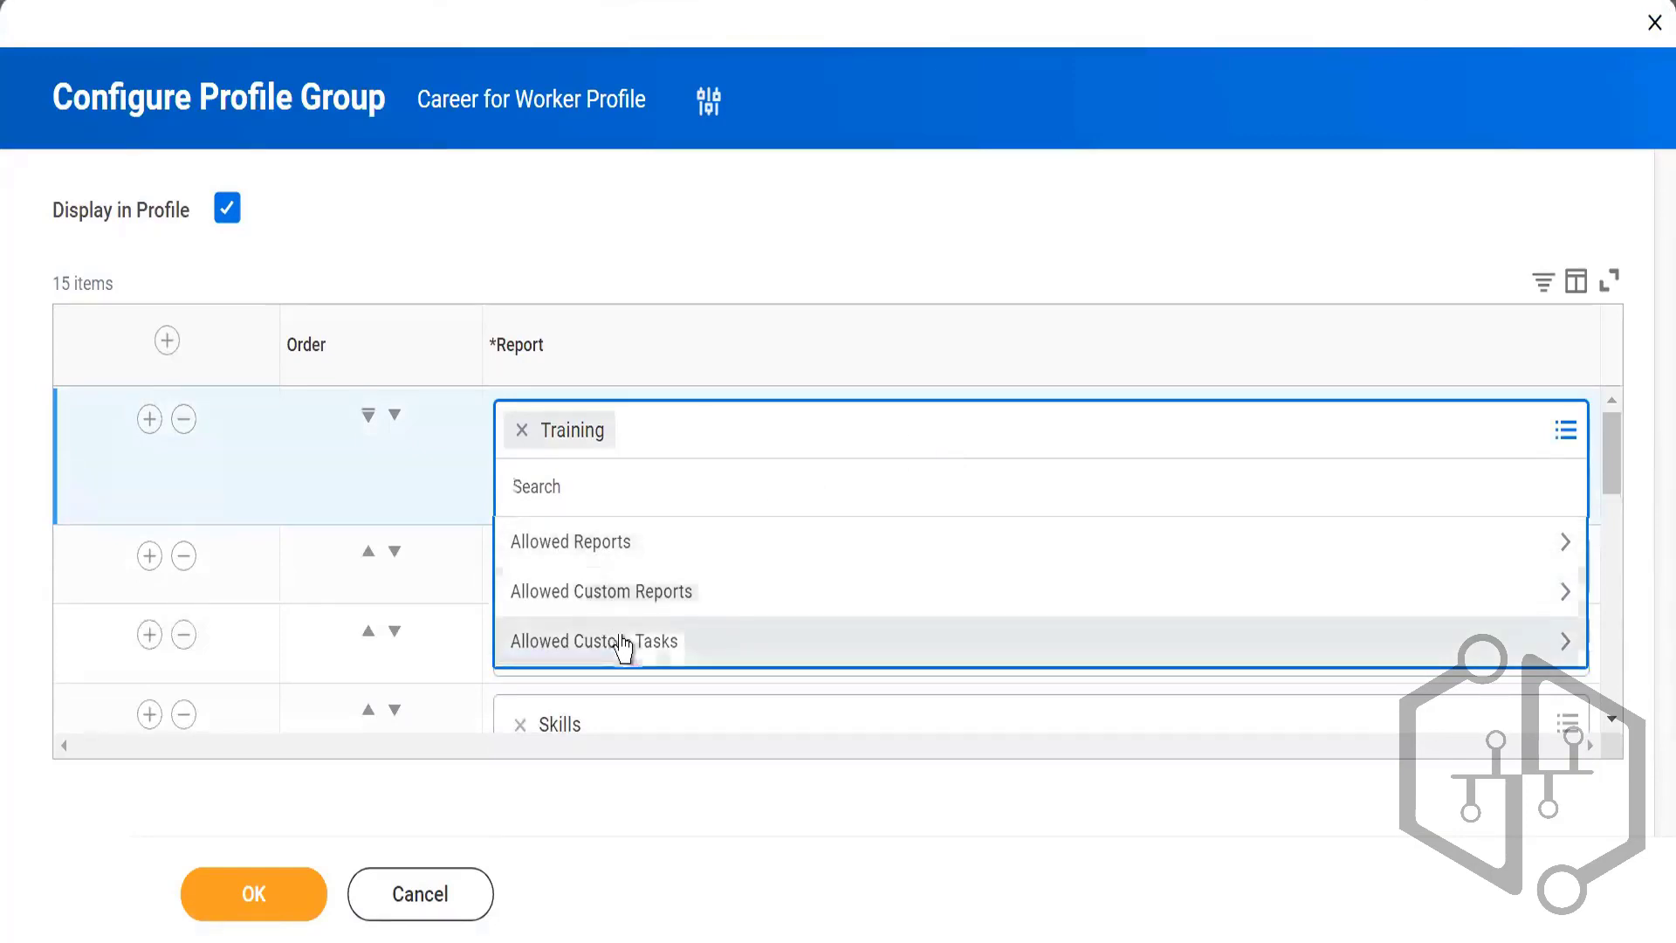
click(931, 823)
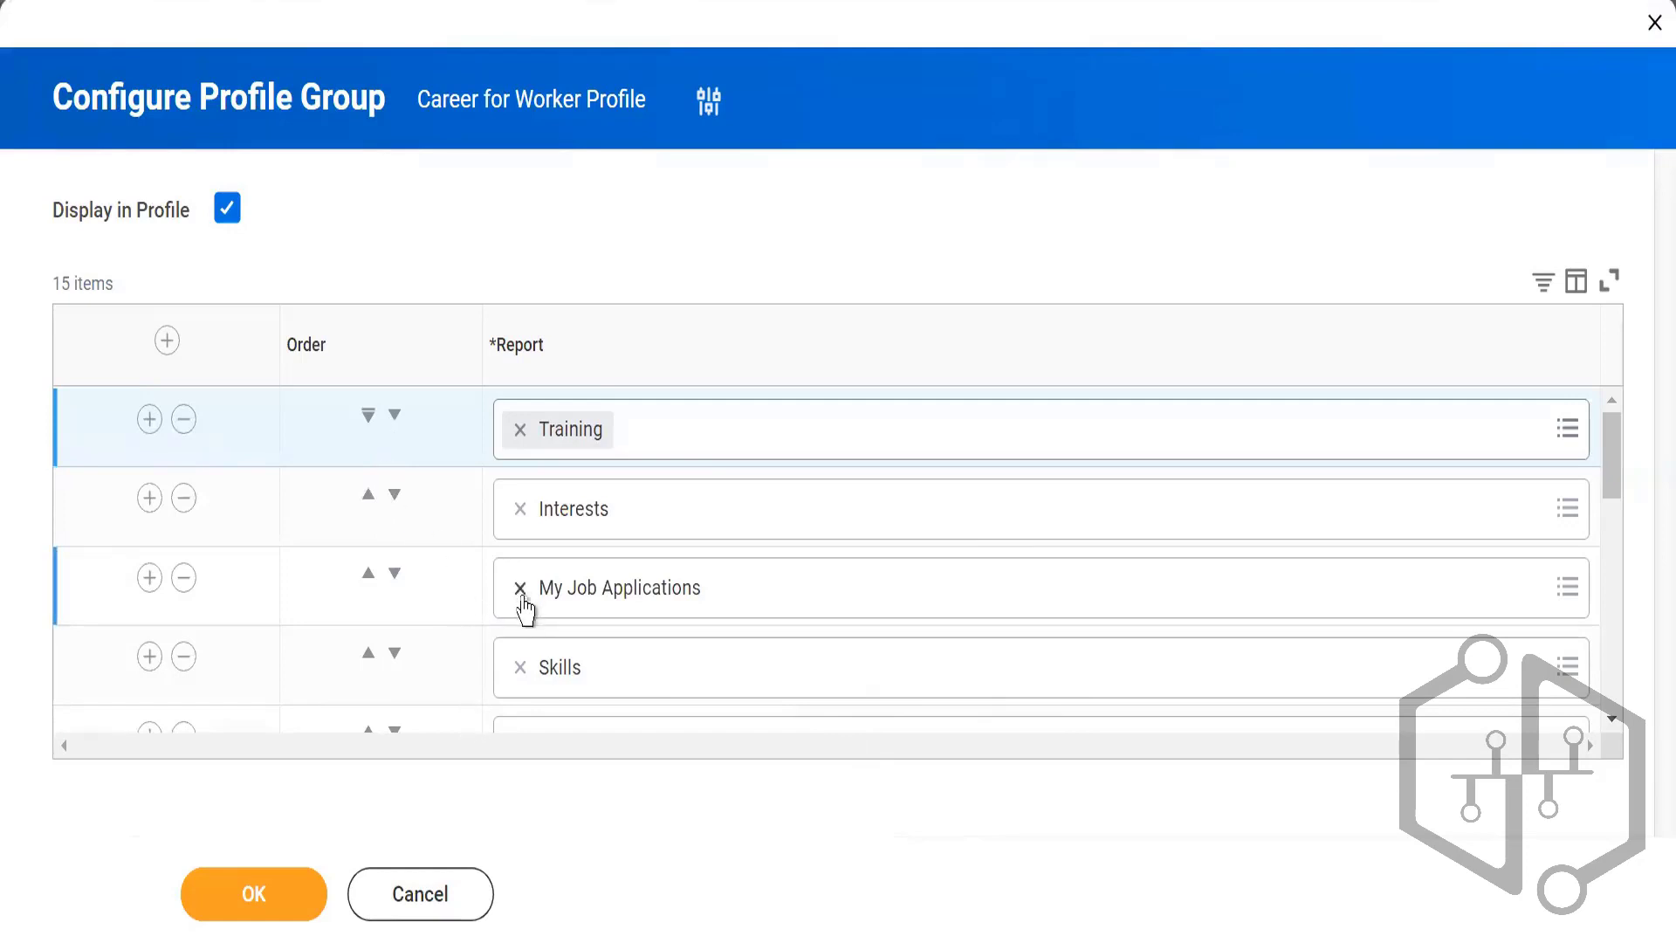
click(368, 575)
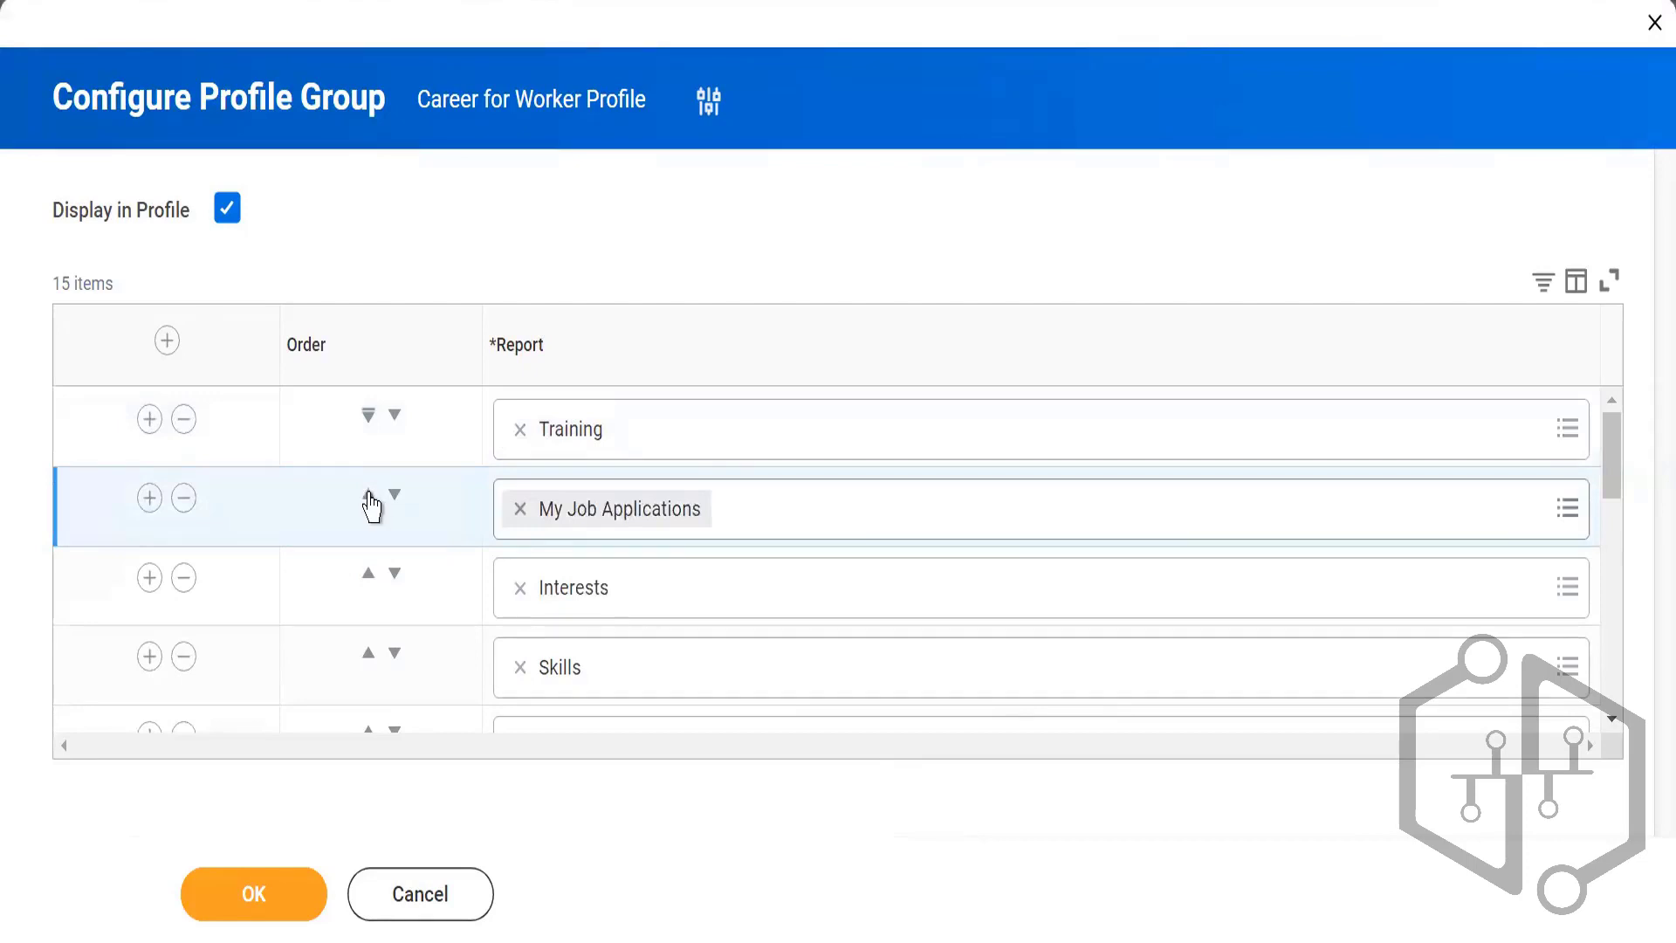
click(368, 498)
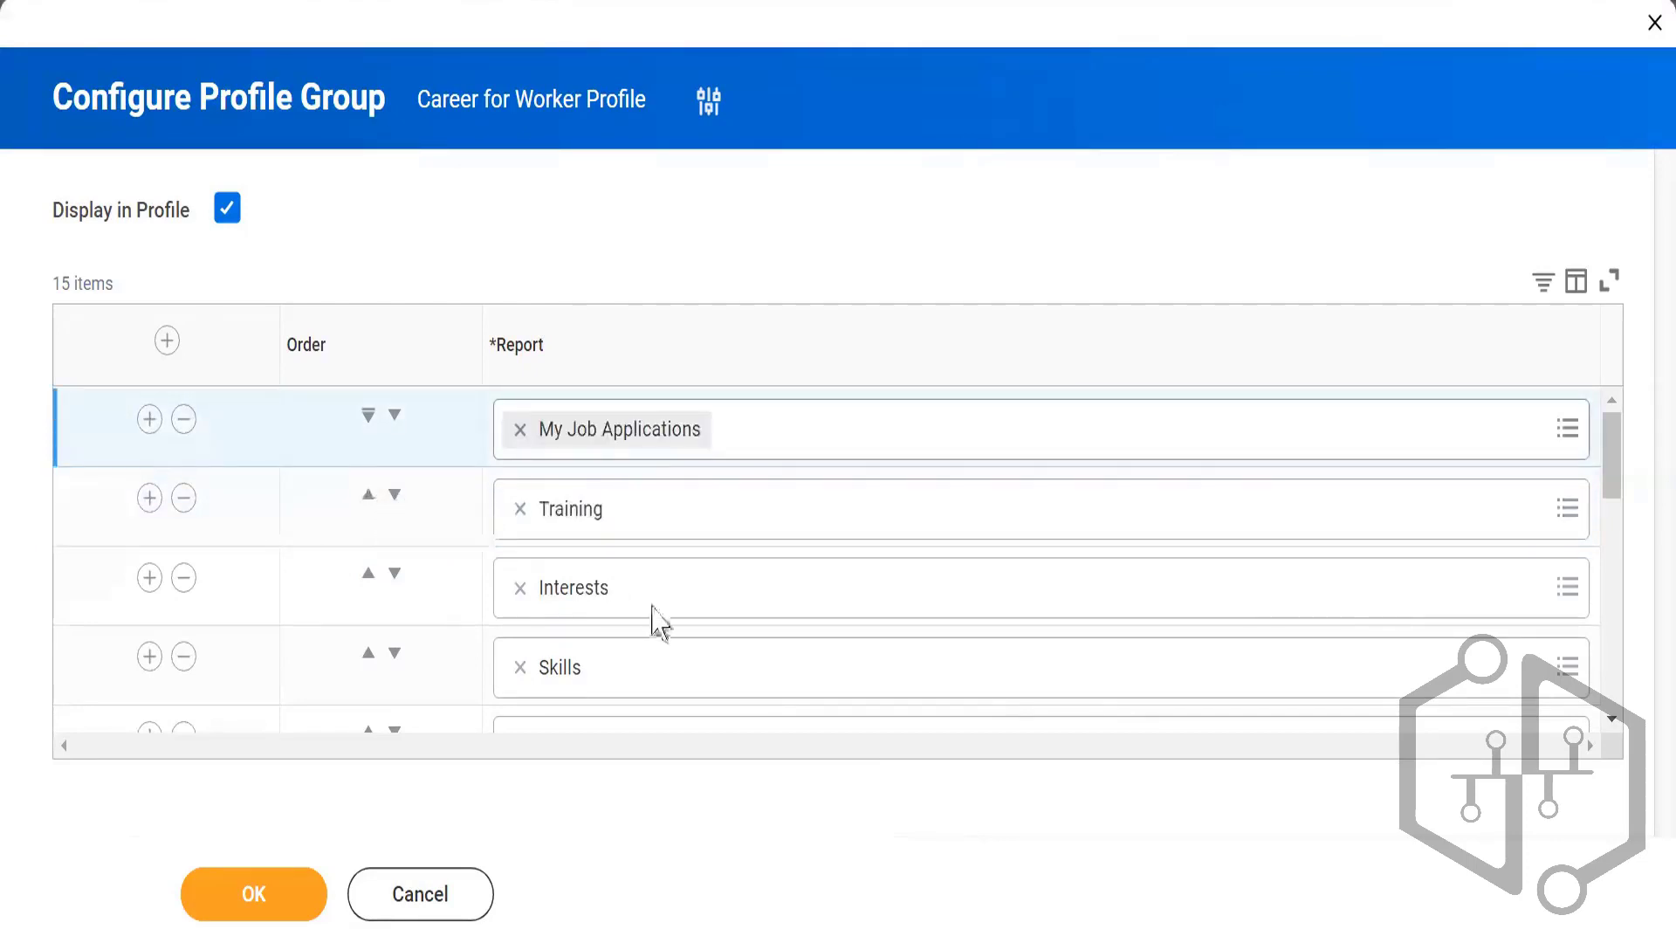
drag(1617, 498, 1634, 714)
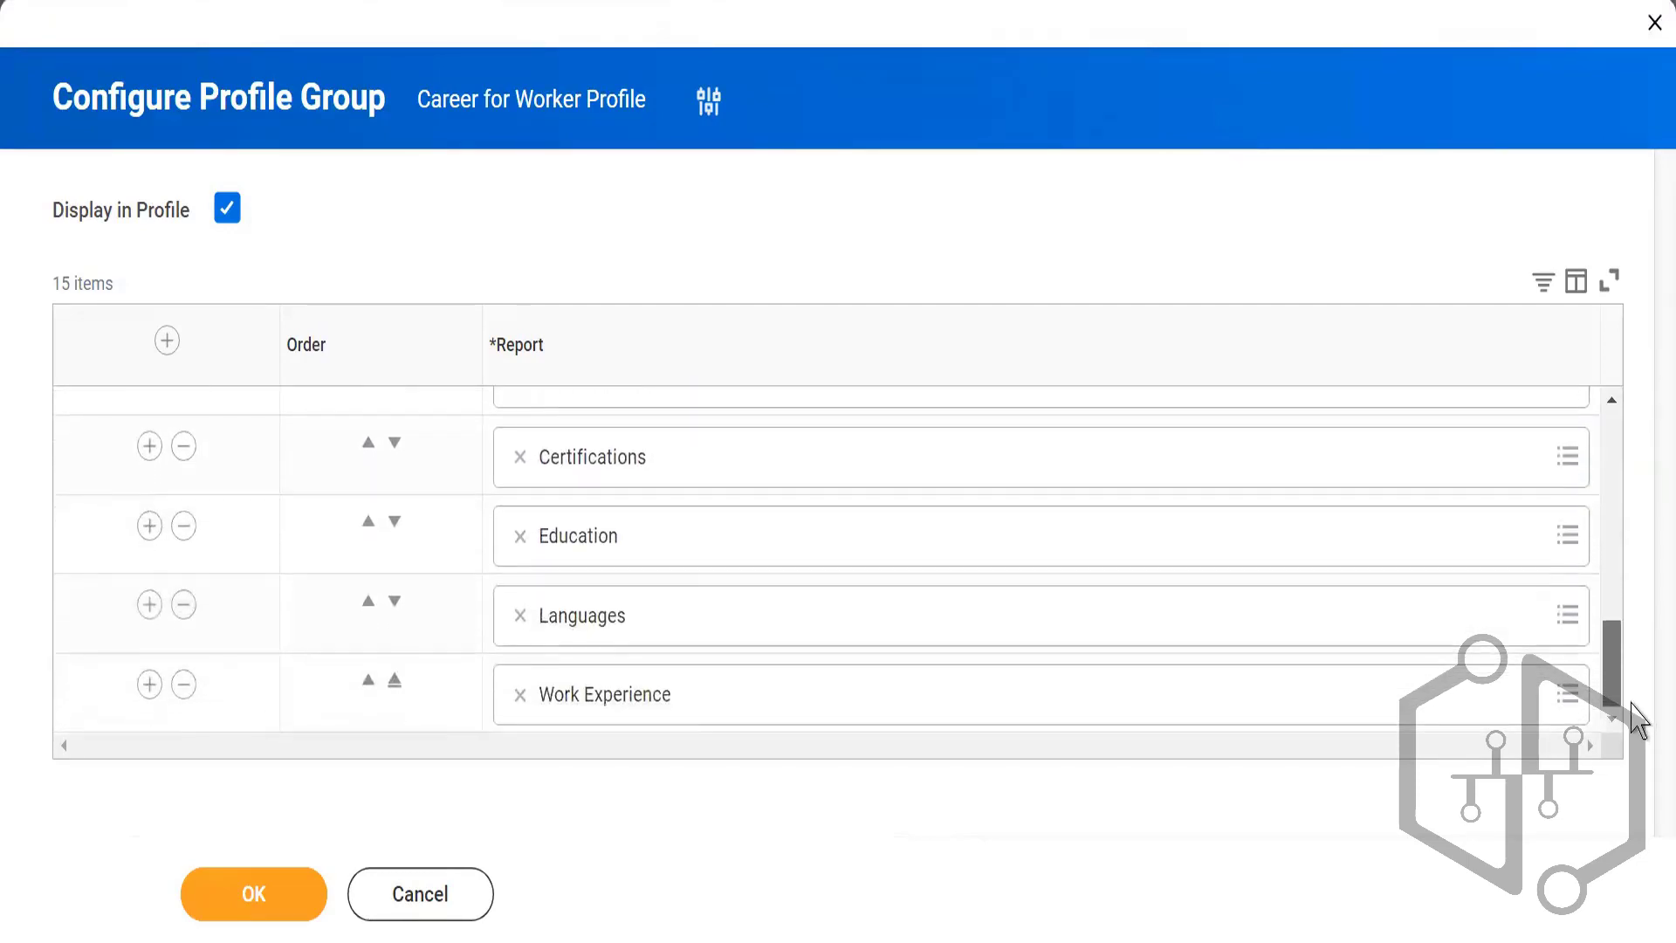
drag(1620, 655, 1530, 329)
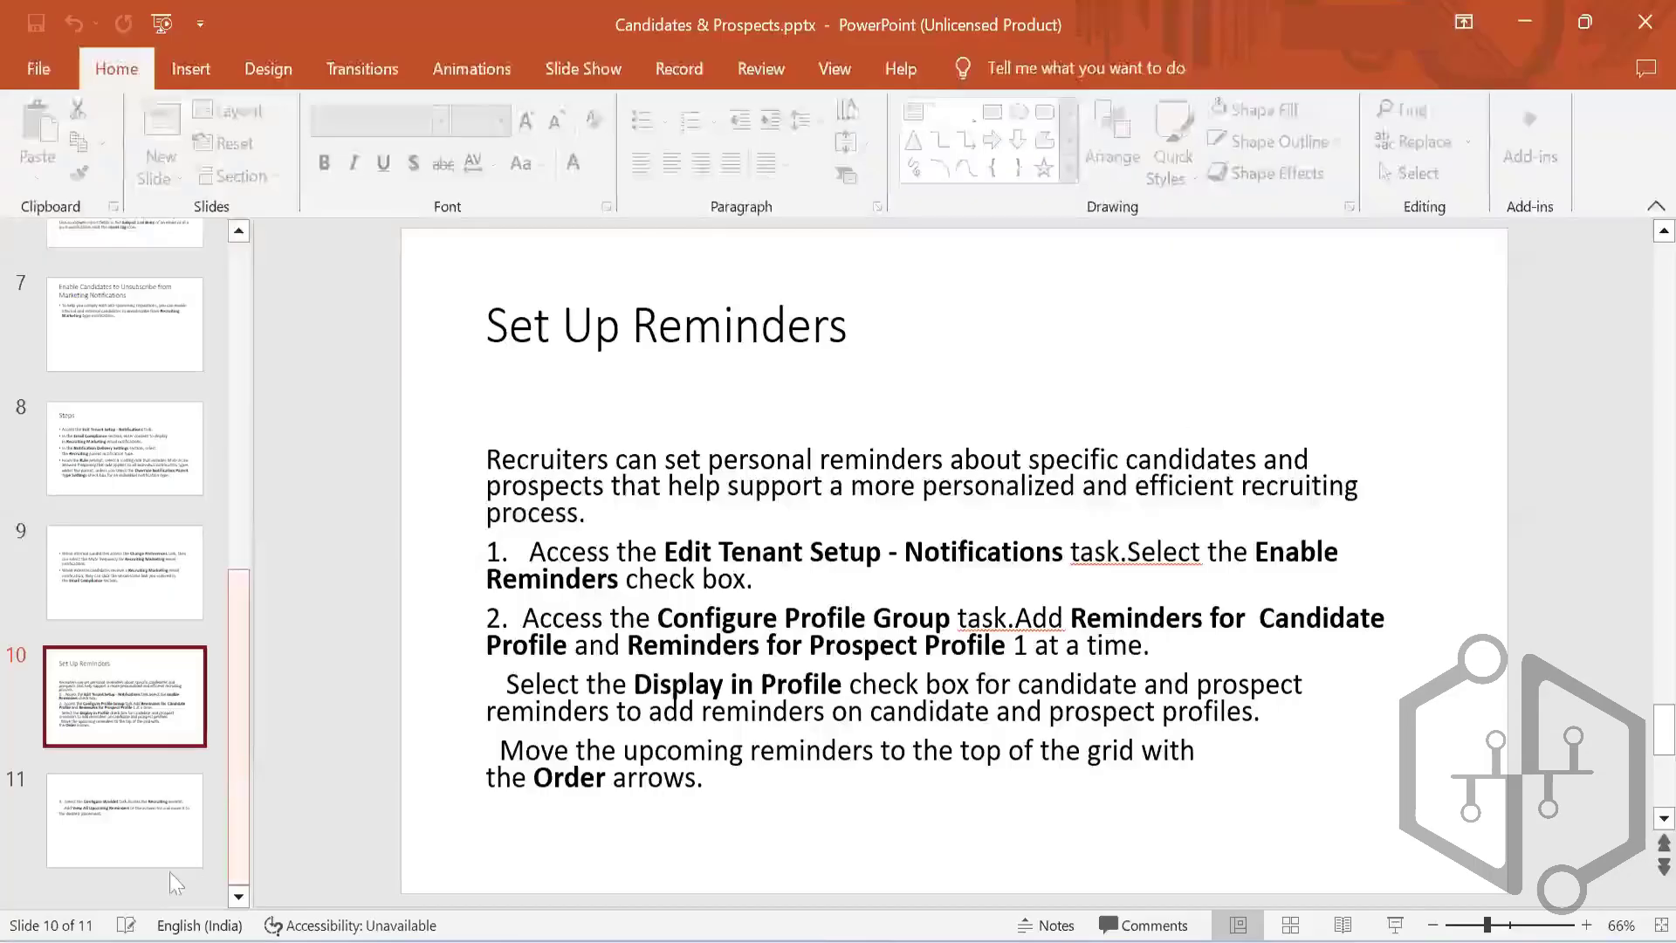
Step: Show the PowerPoint slide on the Configure Worklet task, return to Workday and cancel the profile group configuration
click(118, 831)
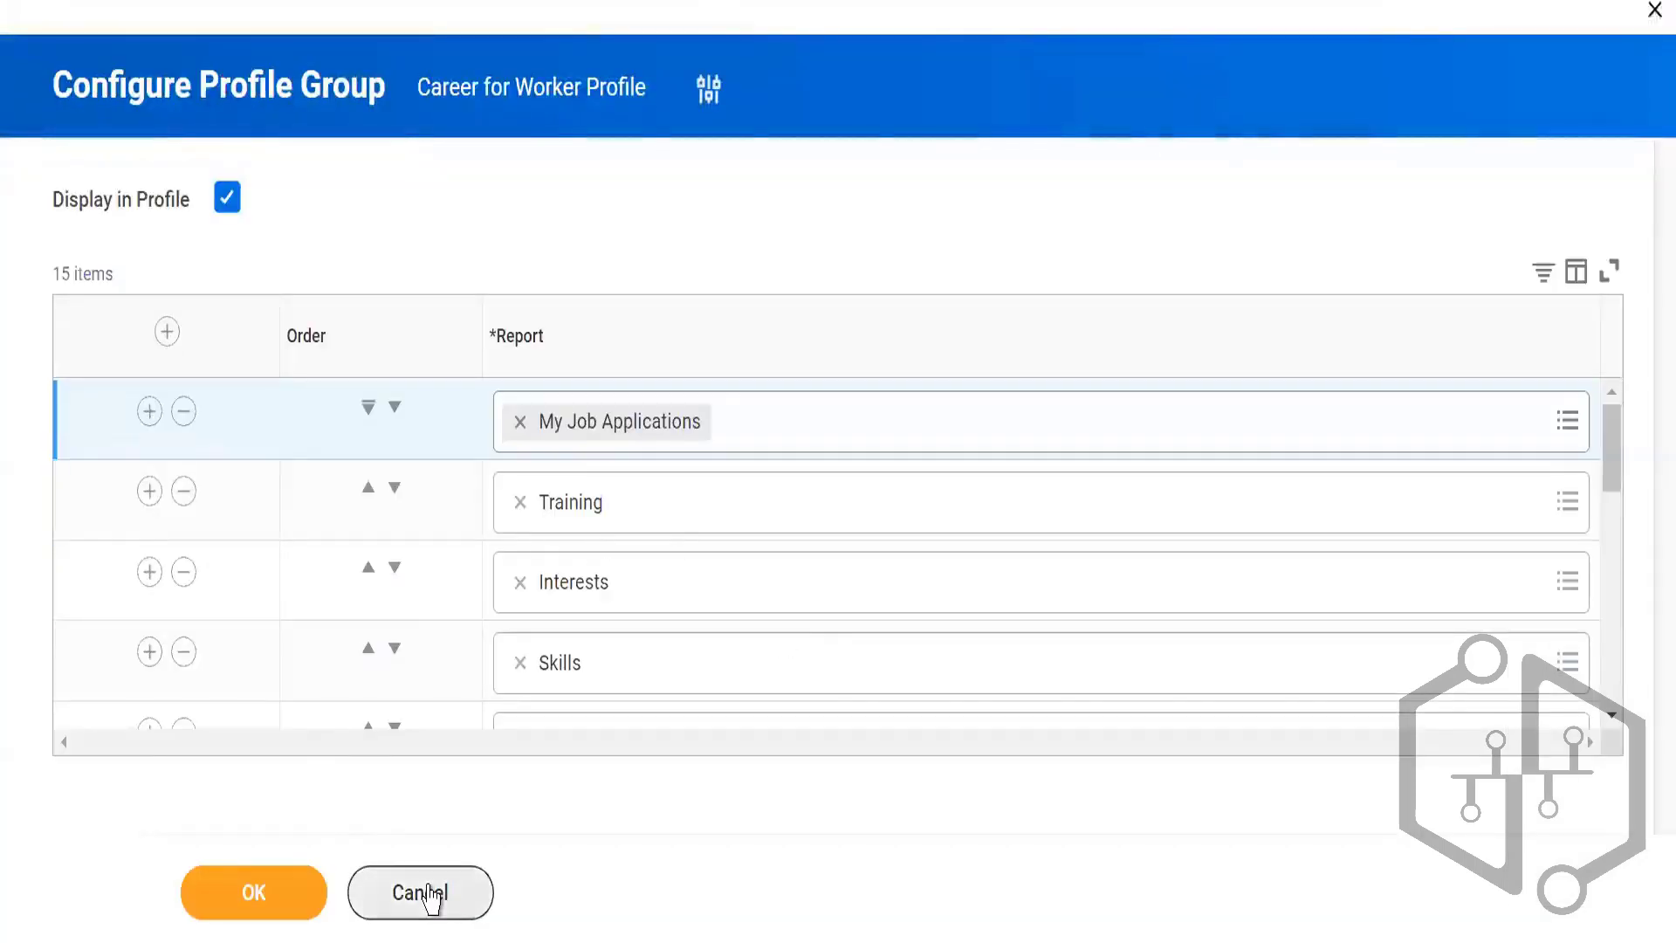
click(427, 894)
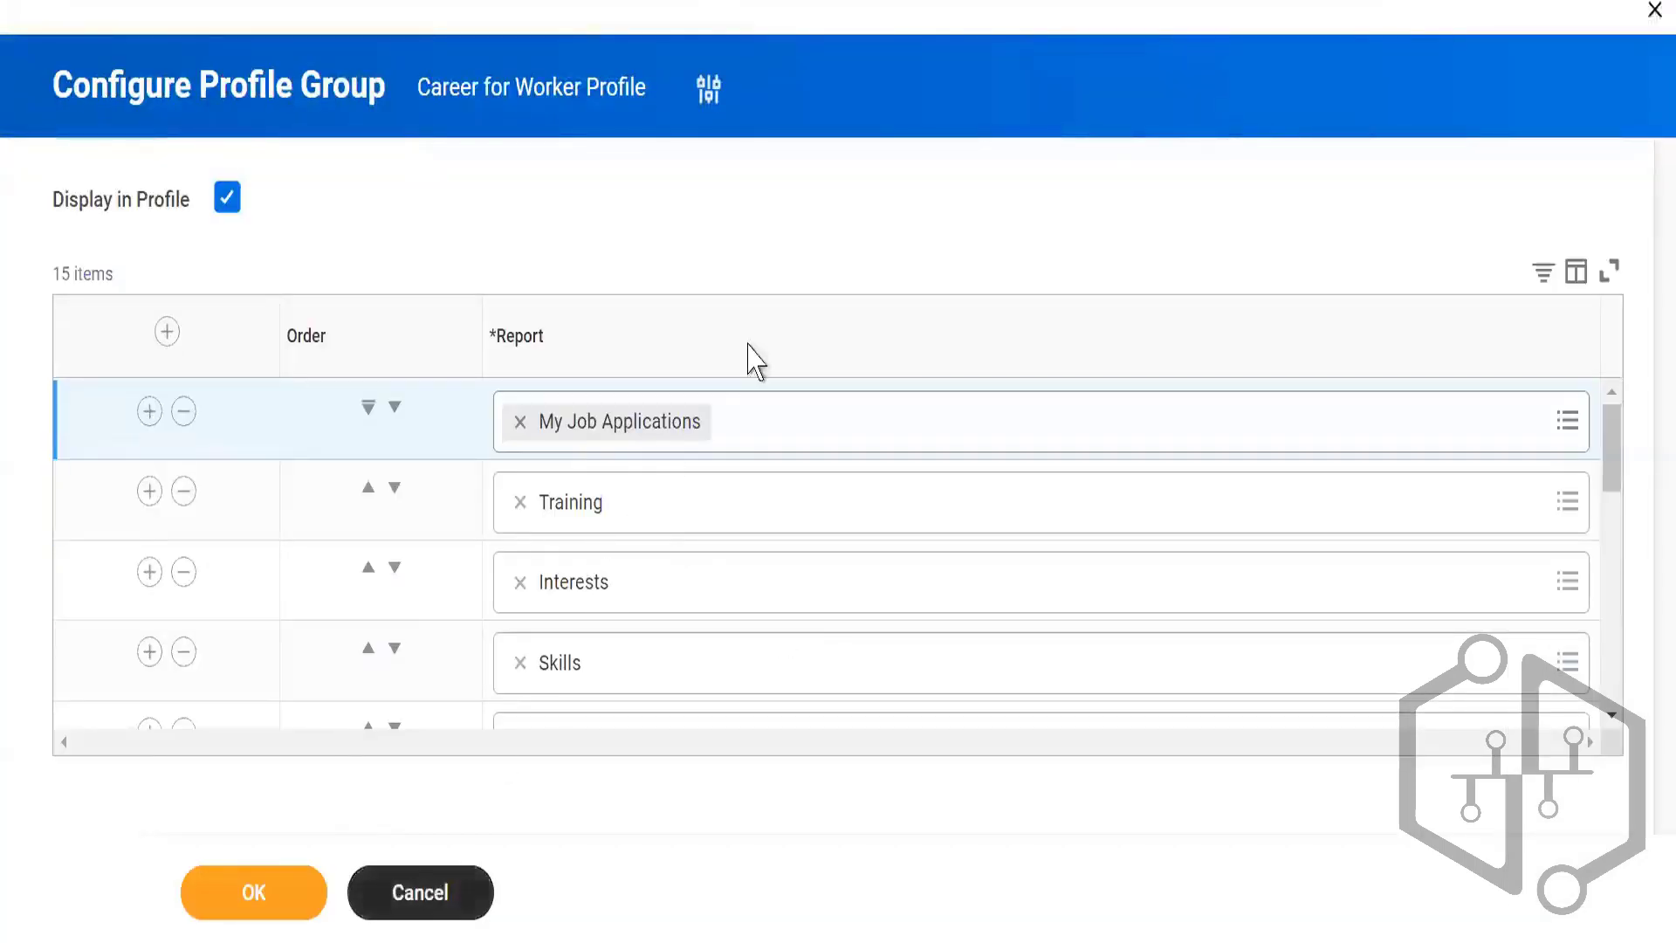
click(698, 550)
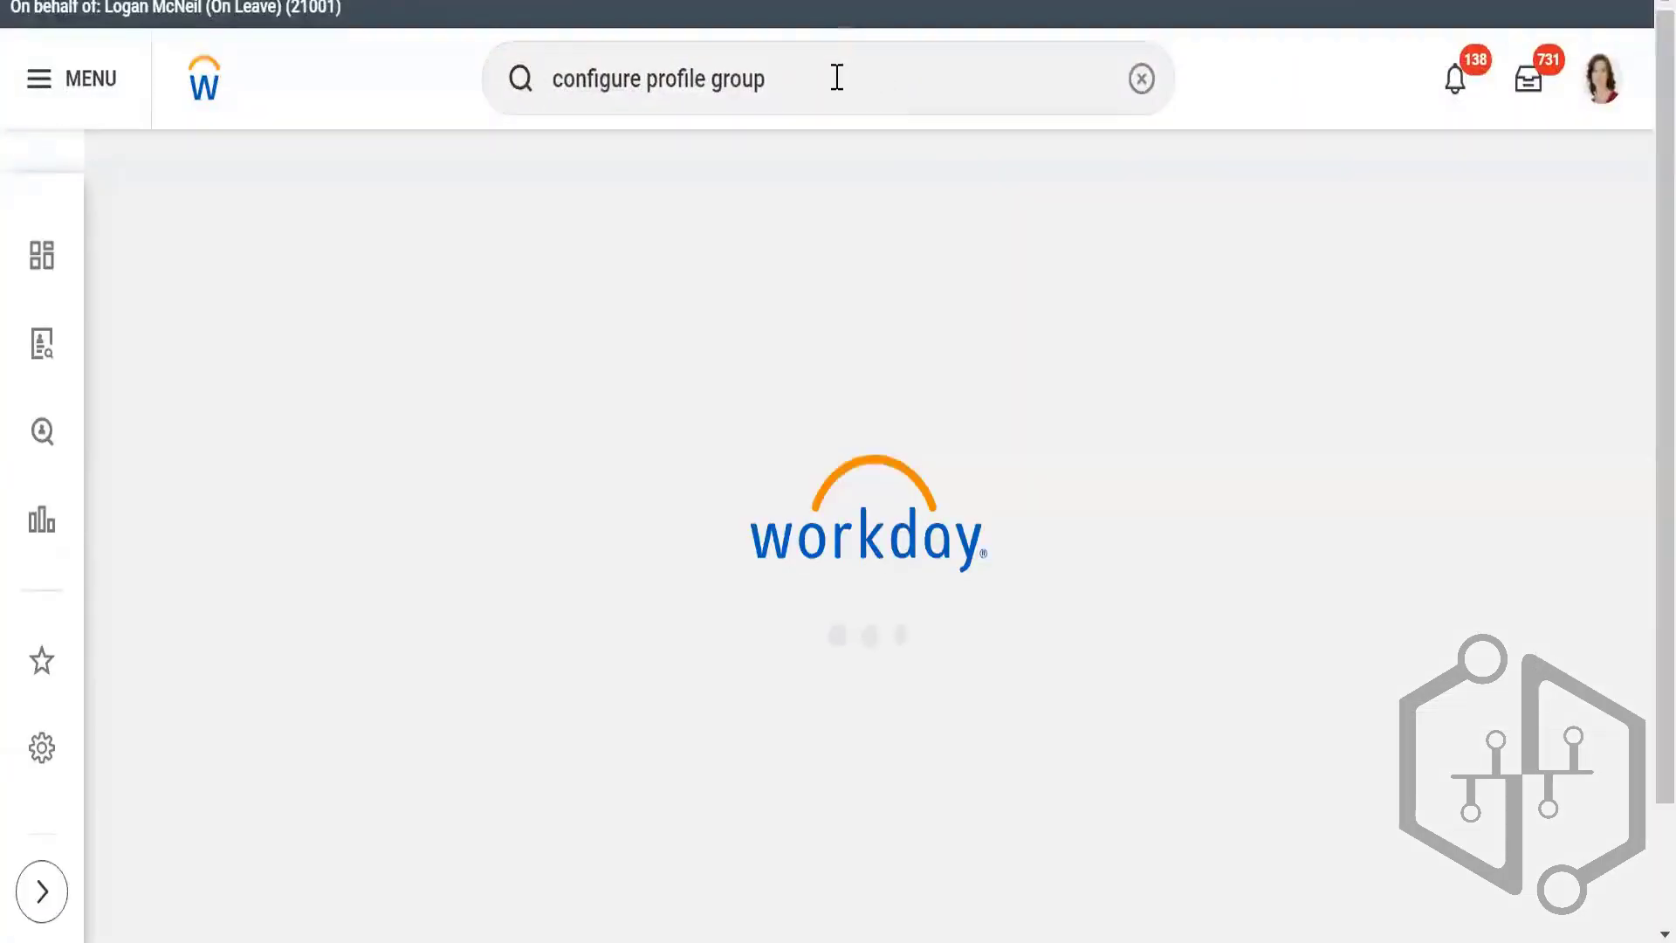
Step: Search for "configure worklet" and open the Configure Worklet task
click(836, 77)
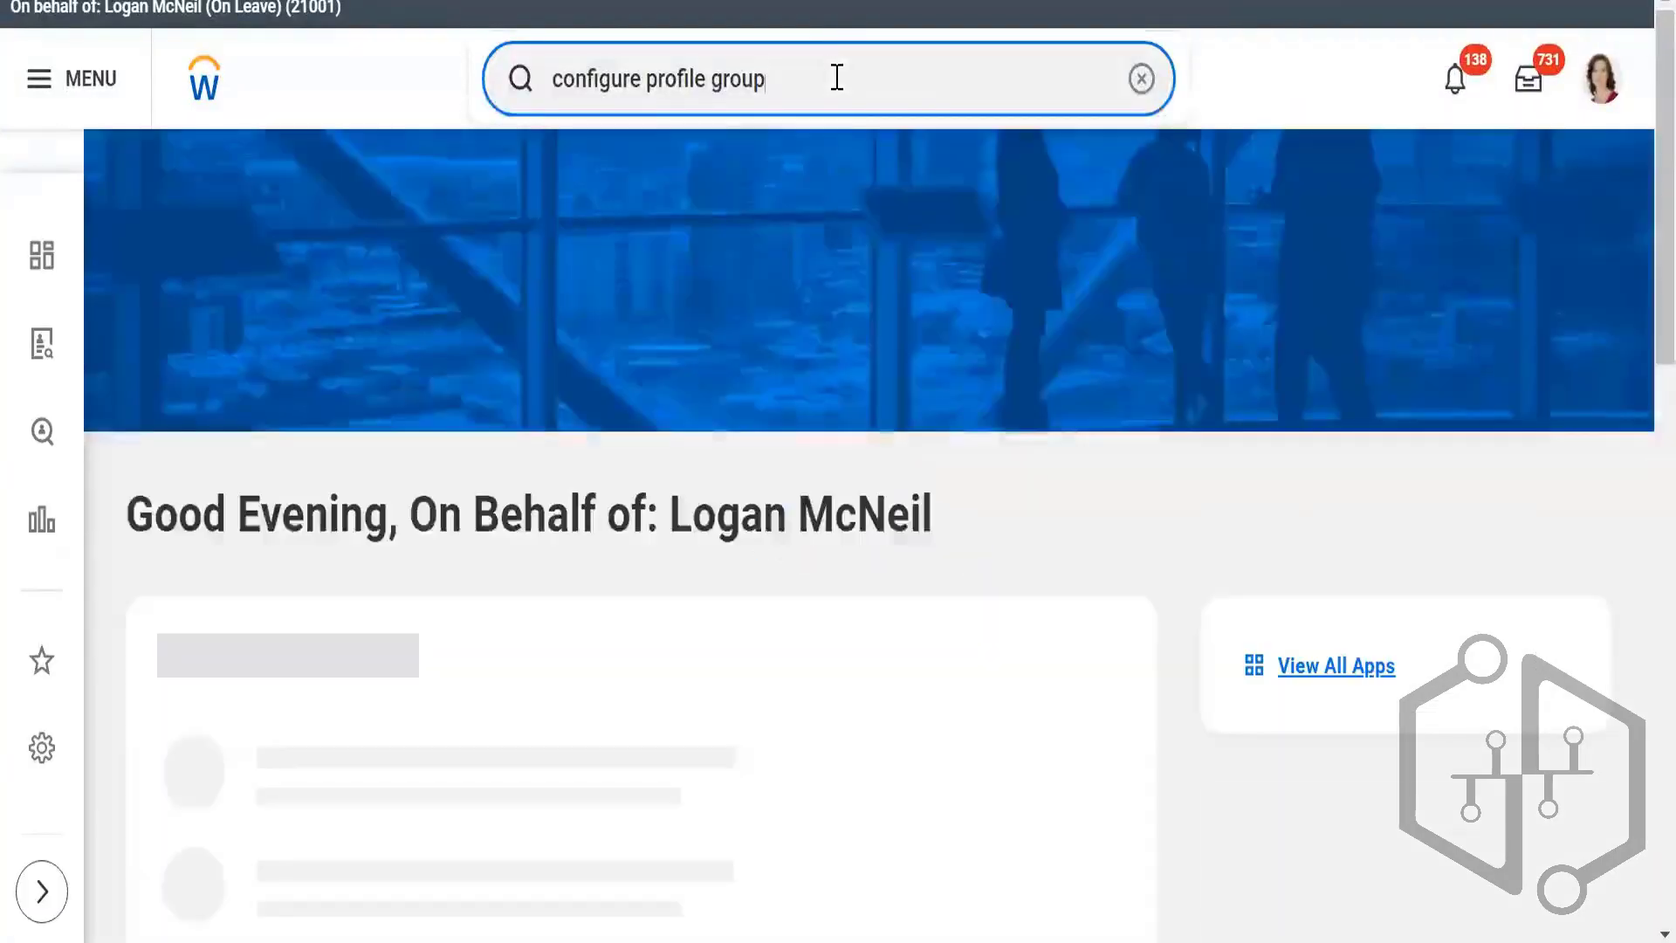
key(BackSpace)
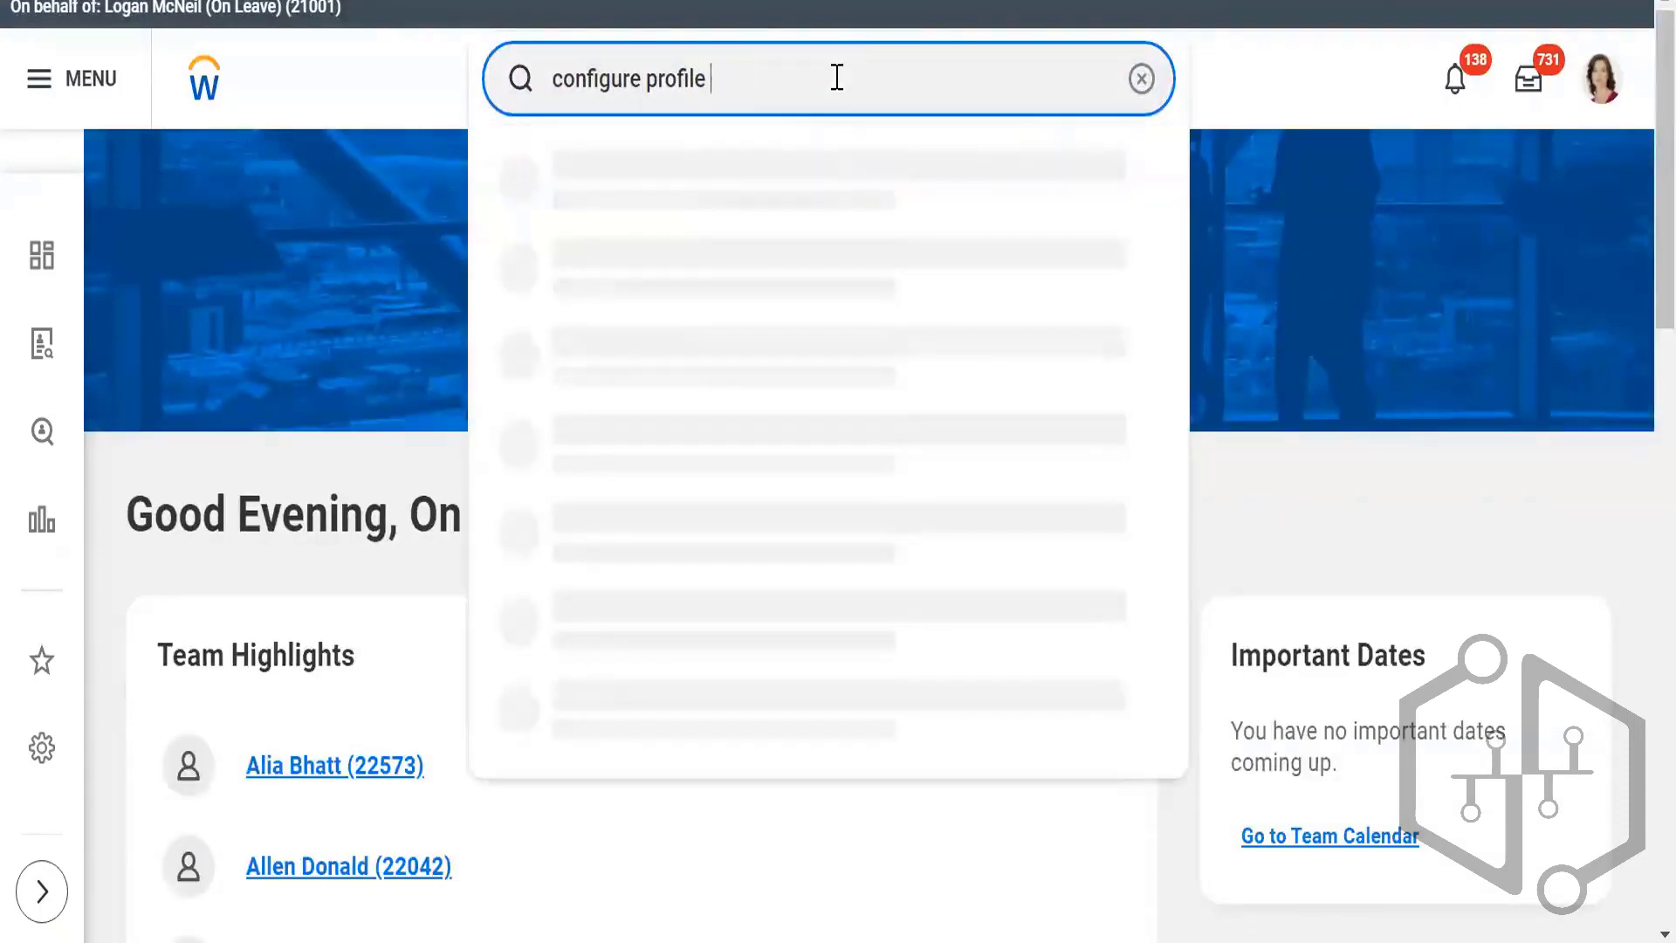
key(BackSpace)
key(BackSpace)
key(BackSpace)
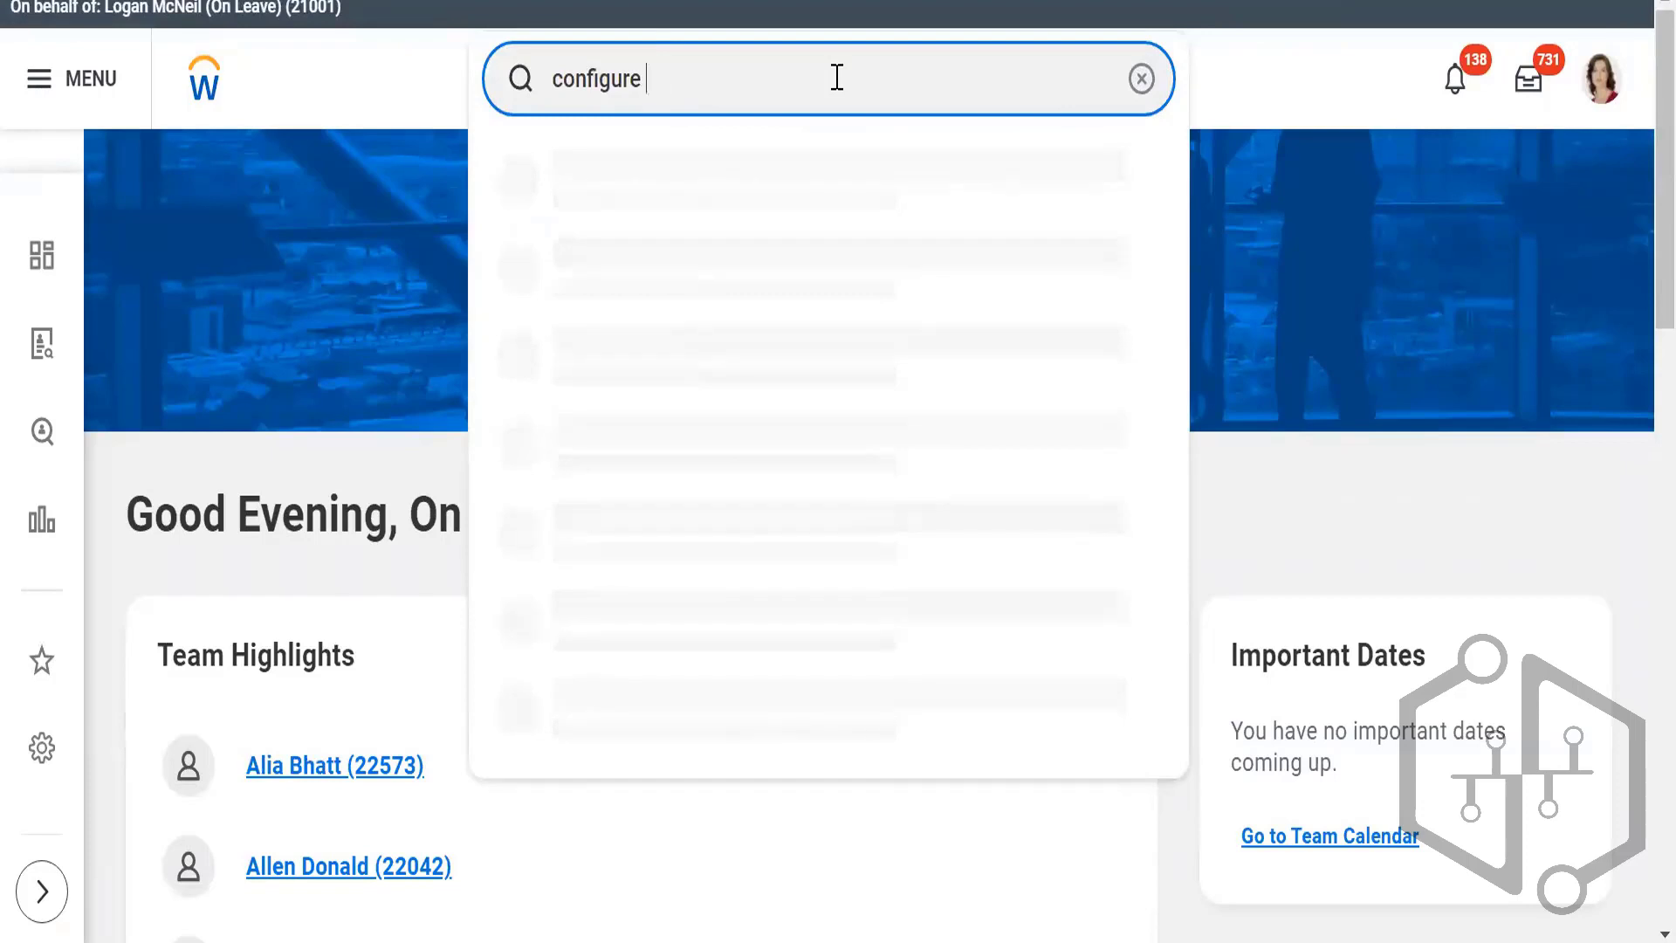
text(worklet)
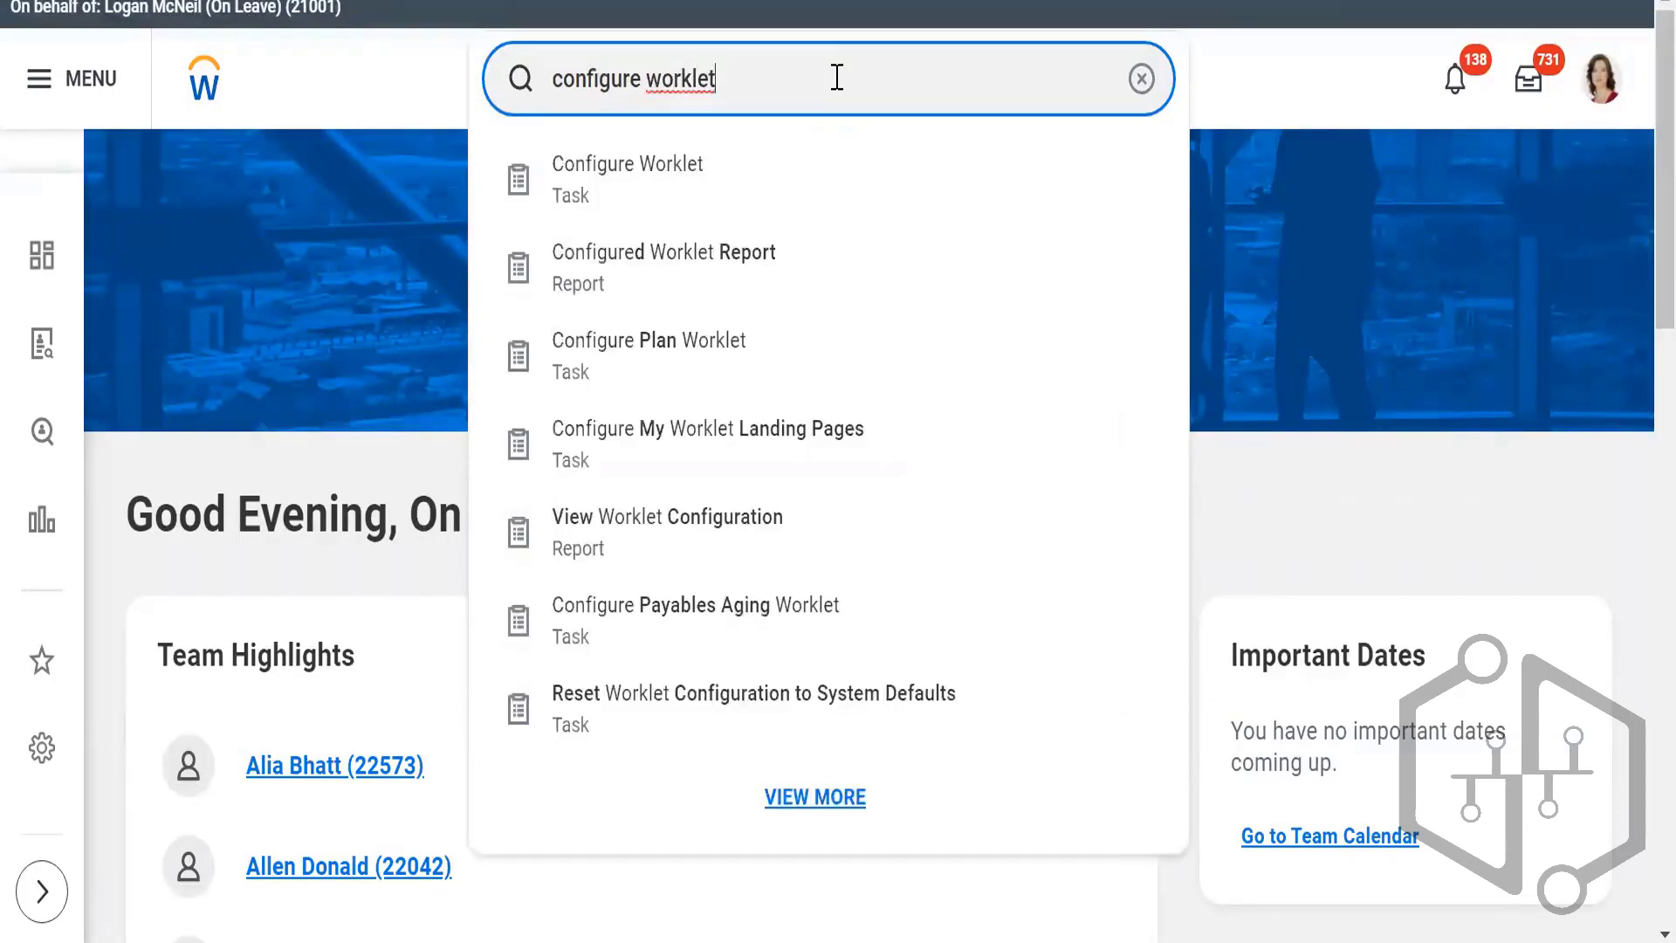
click(673, 164)
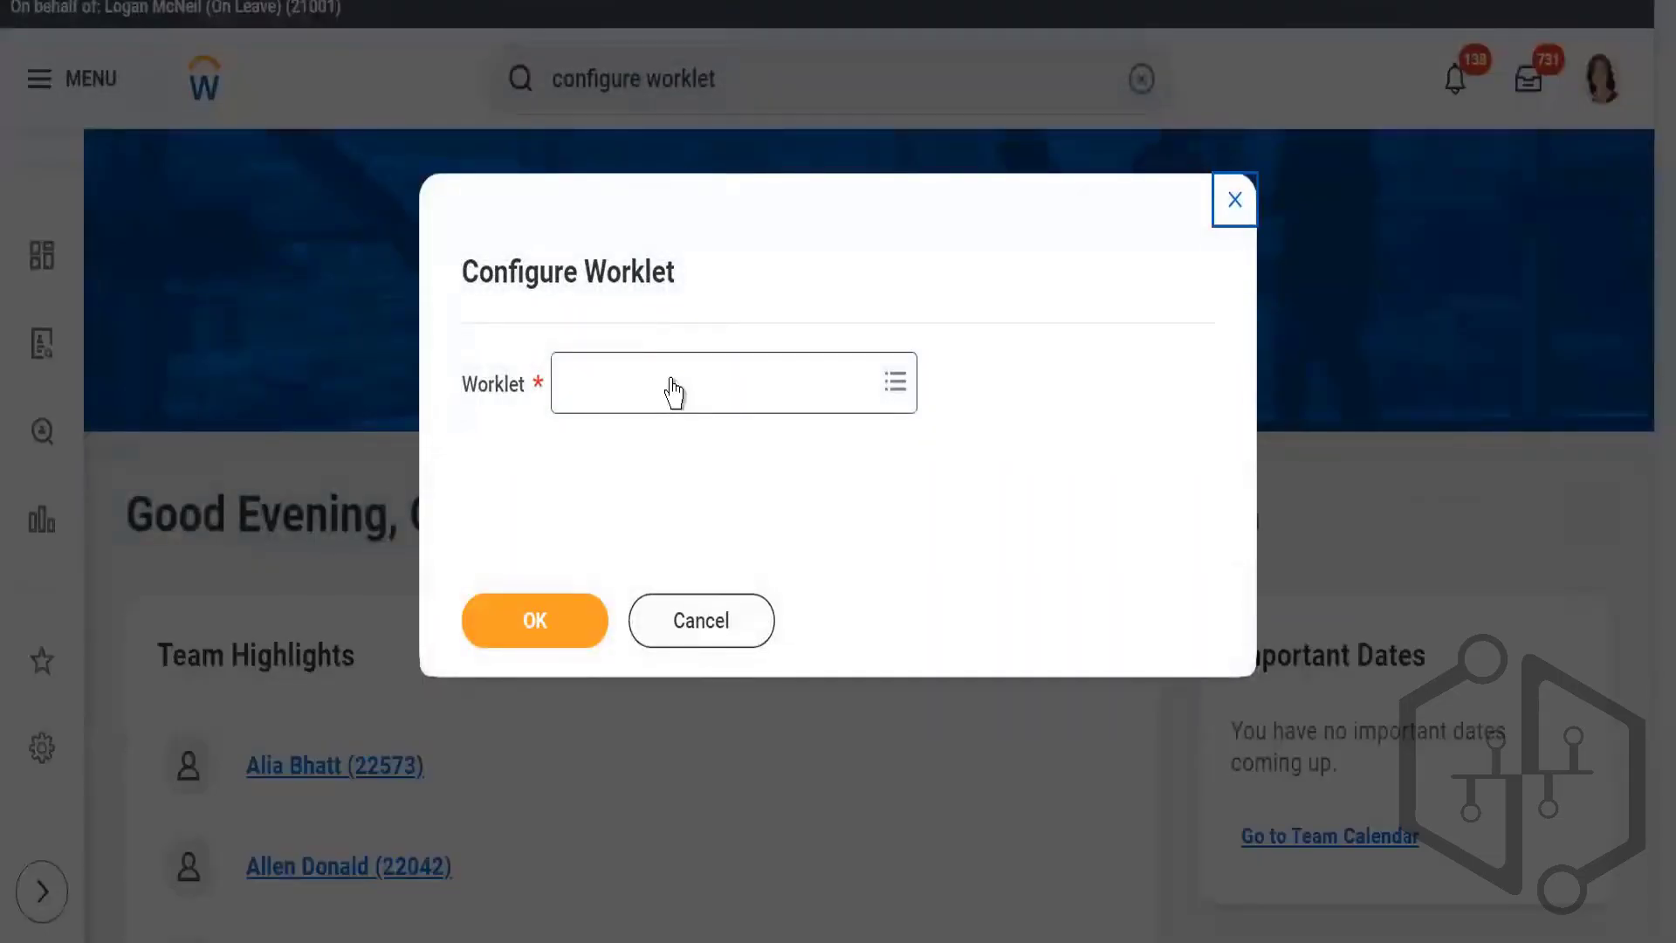
Step: Choose Recruiting as the worklet and open its configuration
click(737, 390)
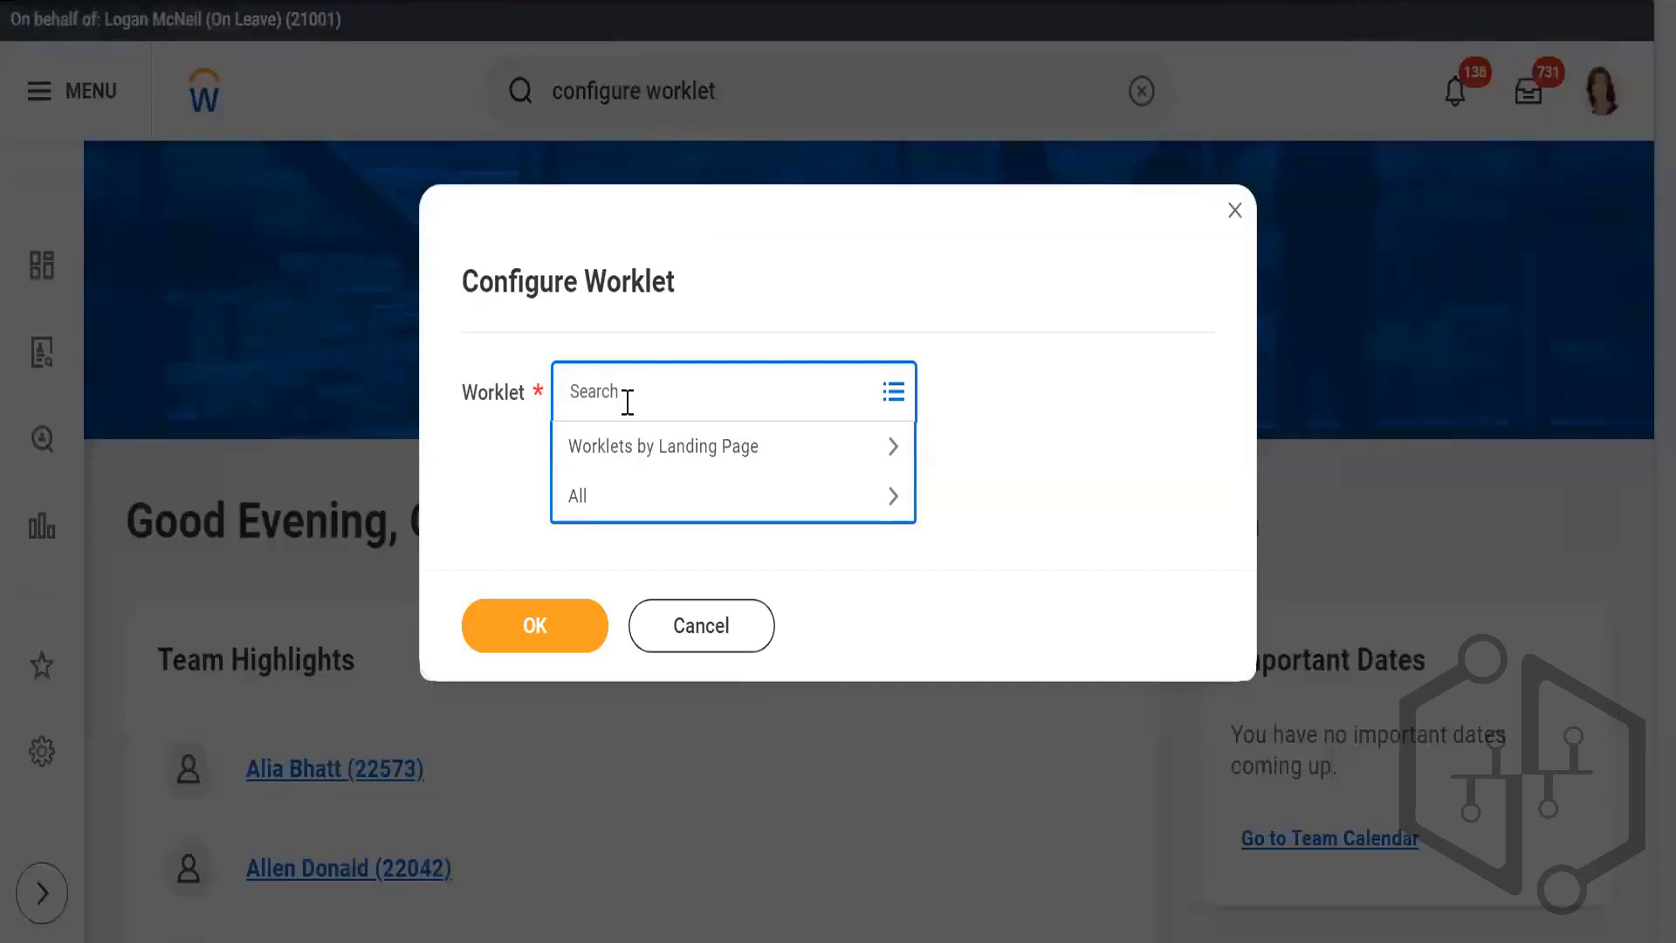
text(recruiting)
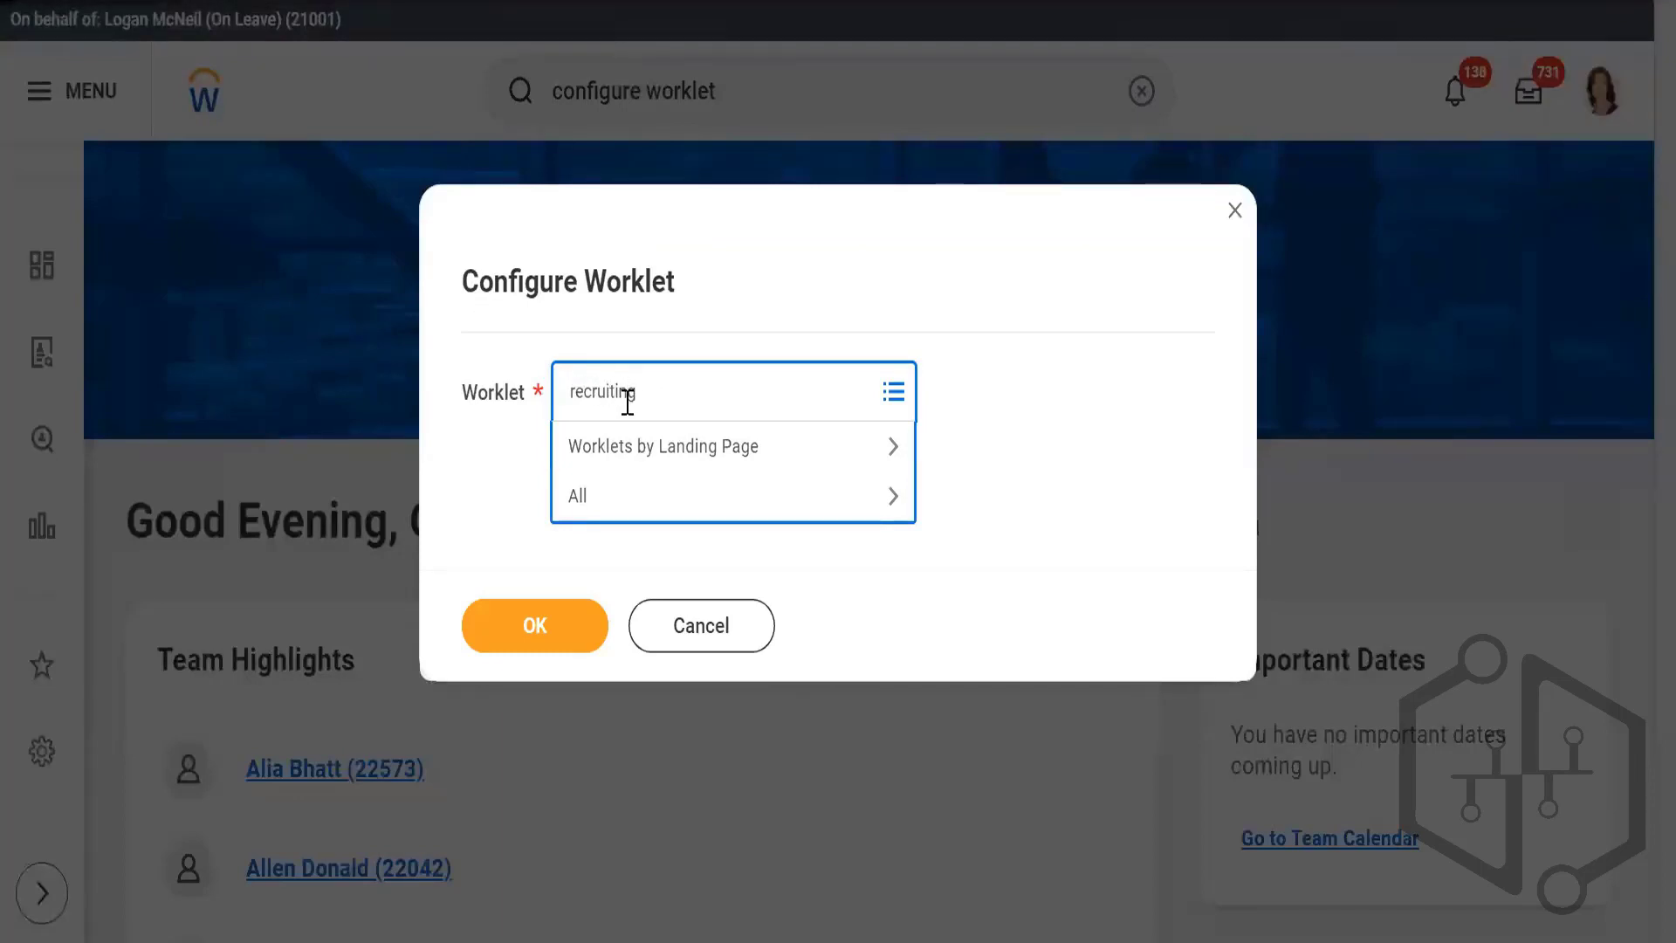
key(Return)
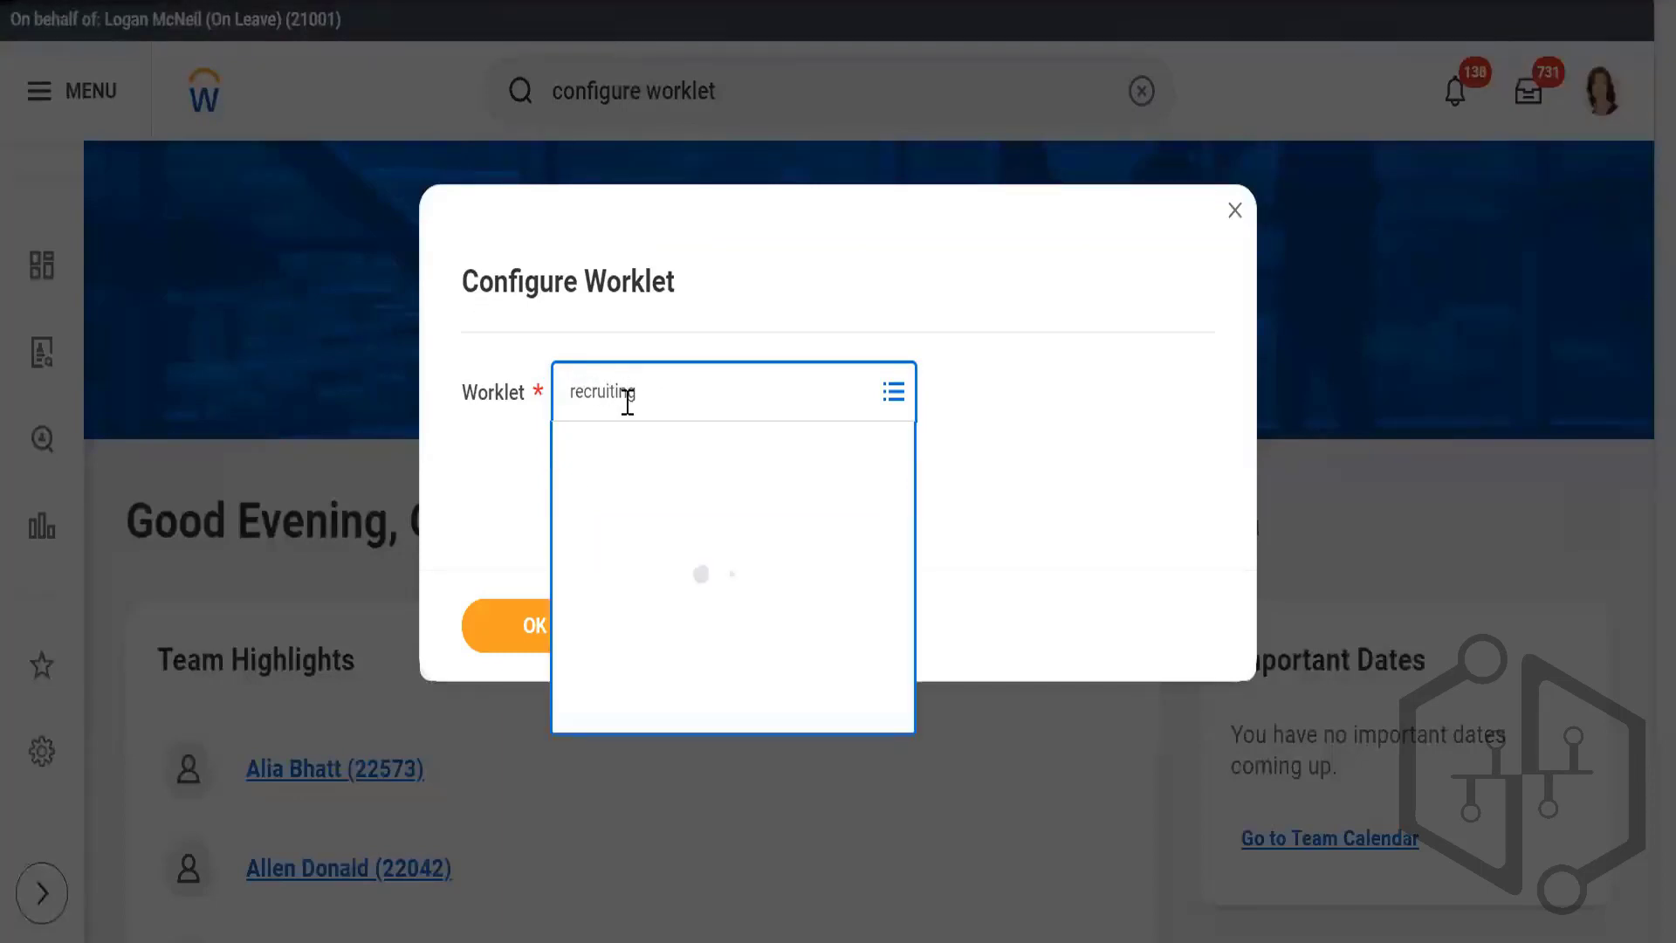
click(646, 515)
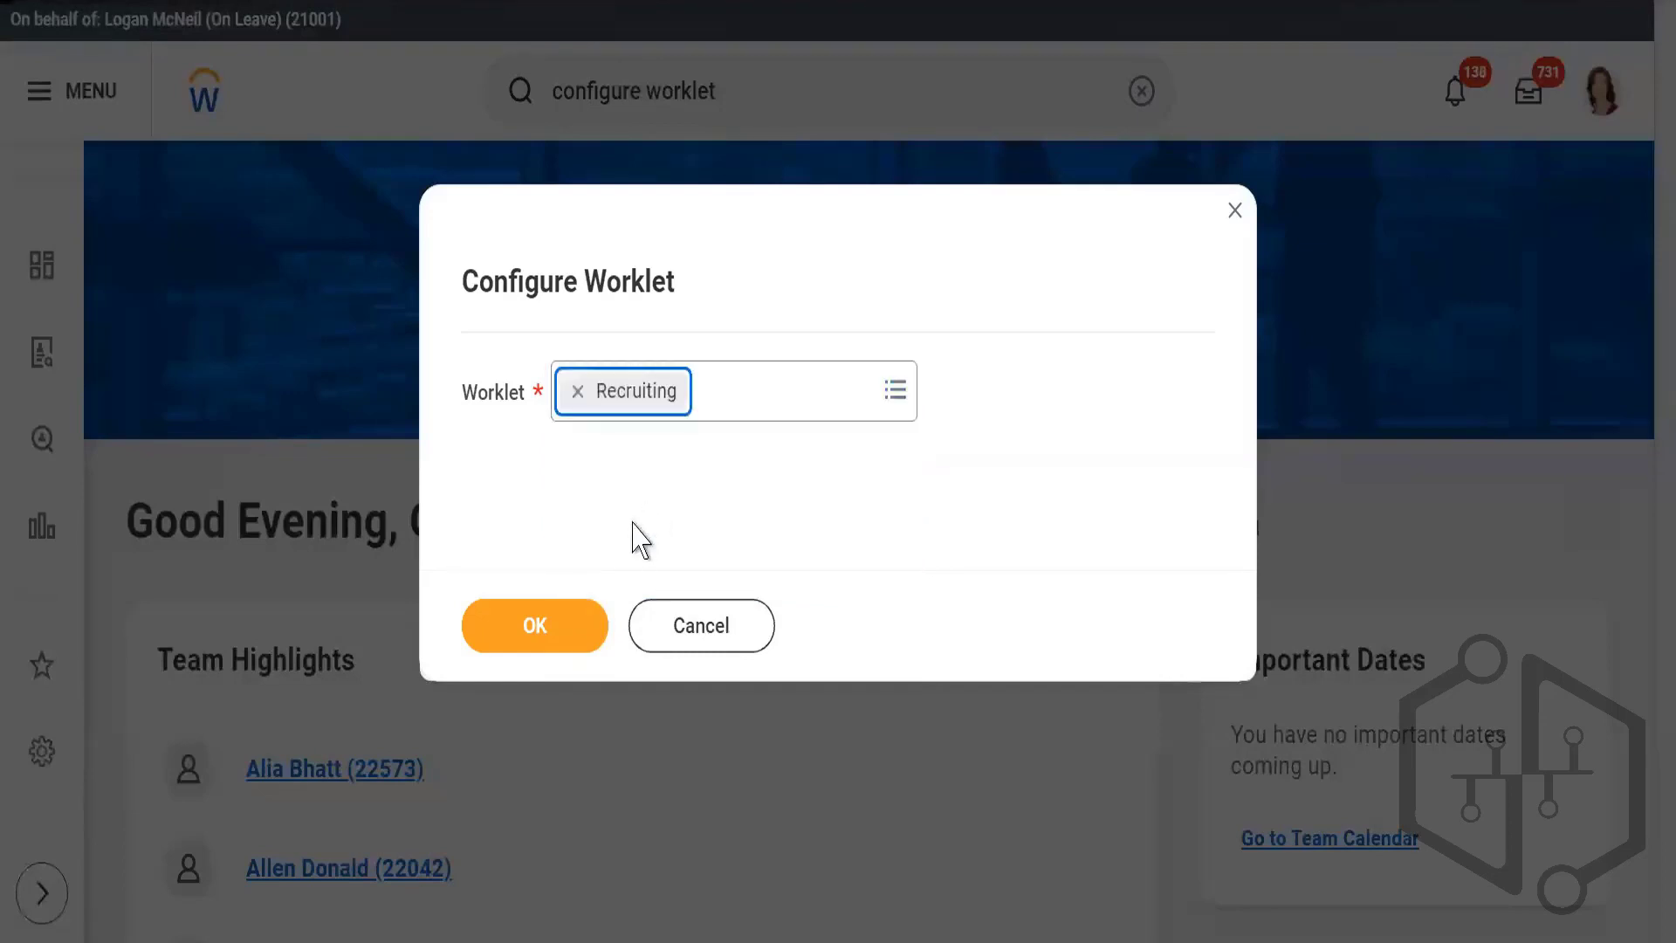
click(549, 630)
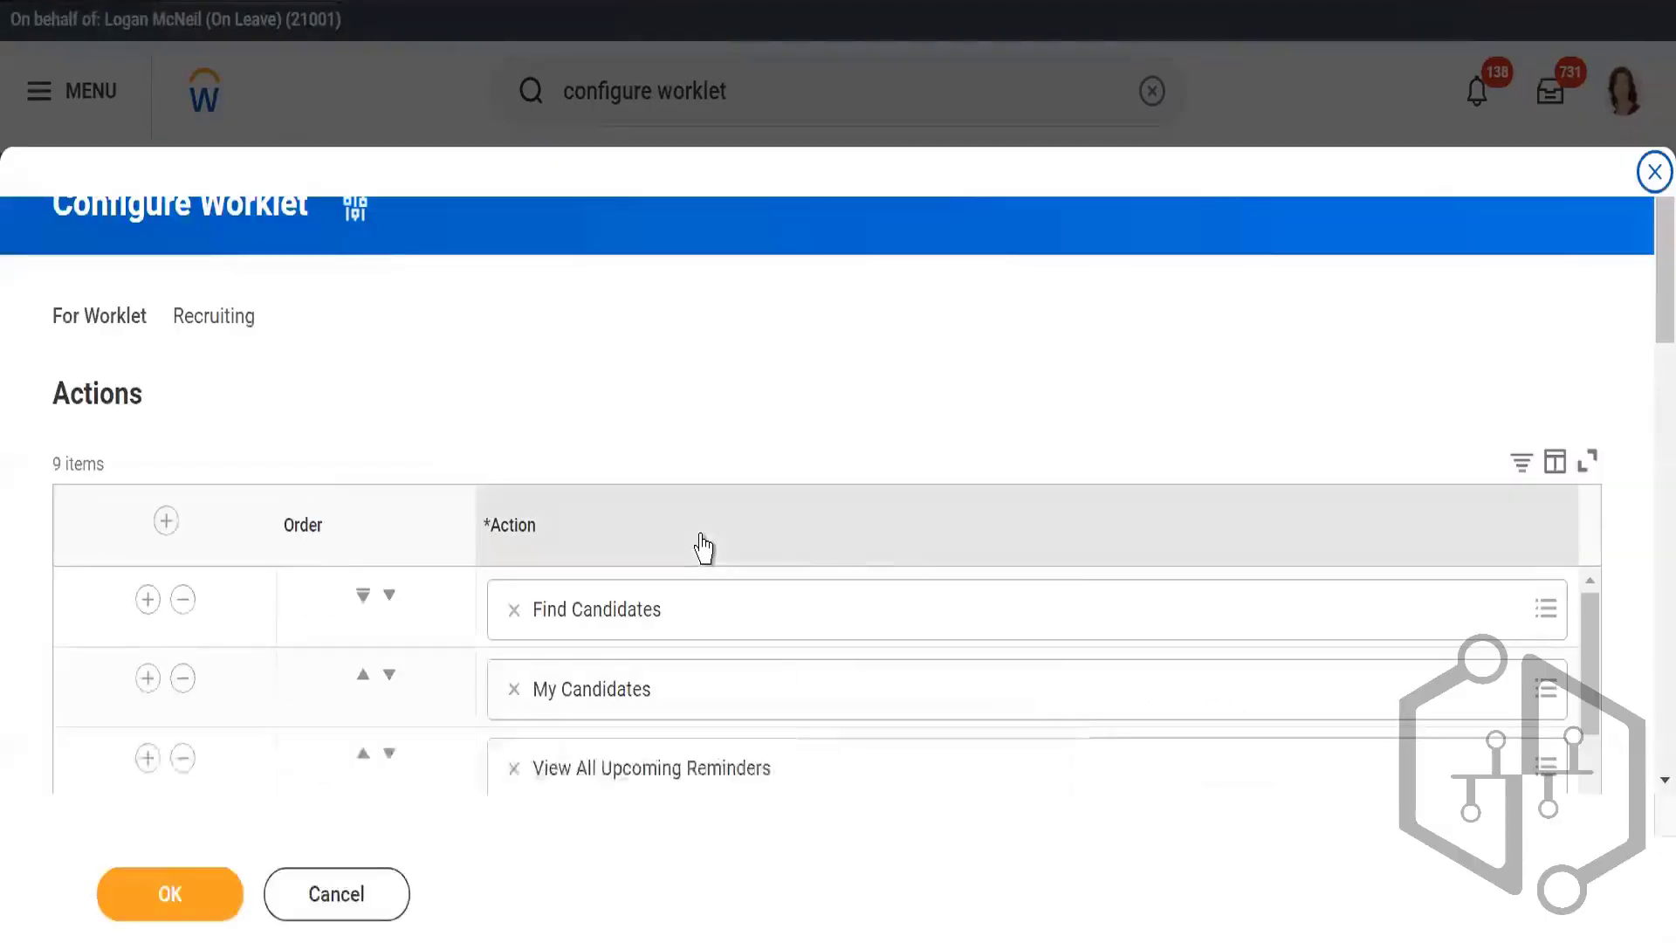
Step: Examine the Recruiting worklet's actions, including View All Upcoming Reminders, through to the end of the list and cancel the configuration
scroll(725, 332, down, 3)
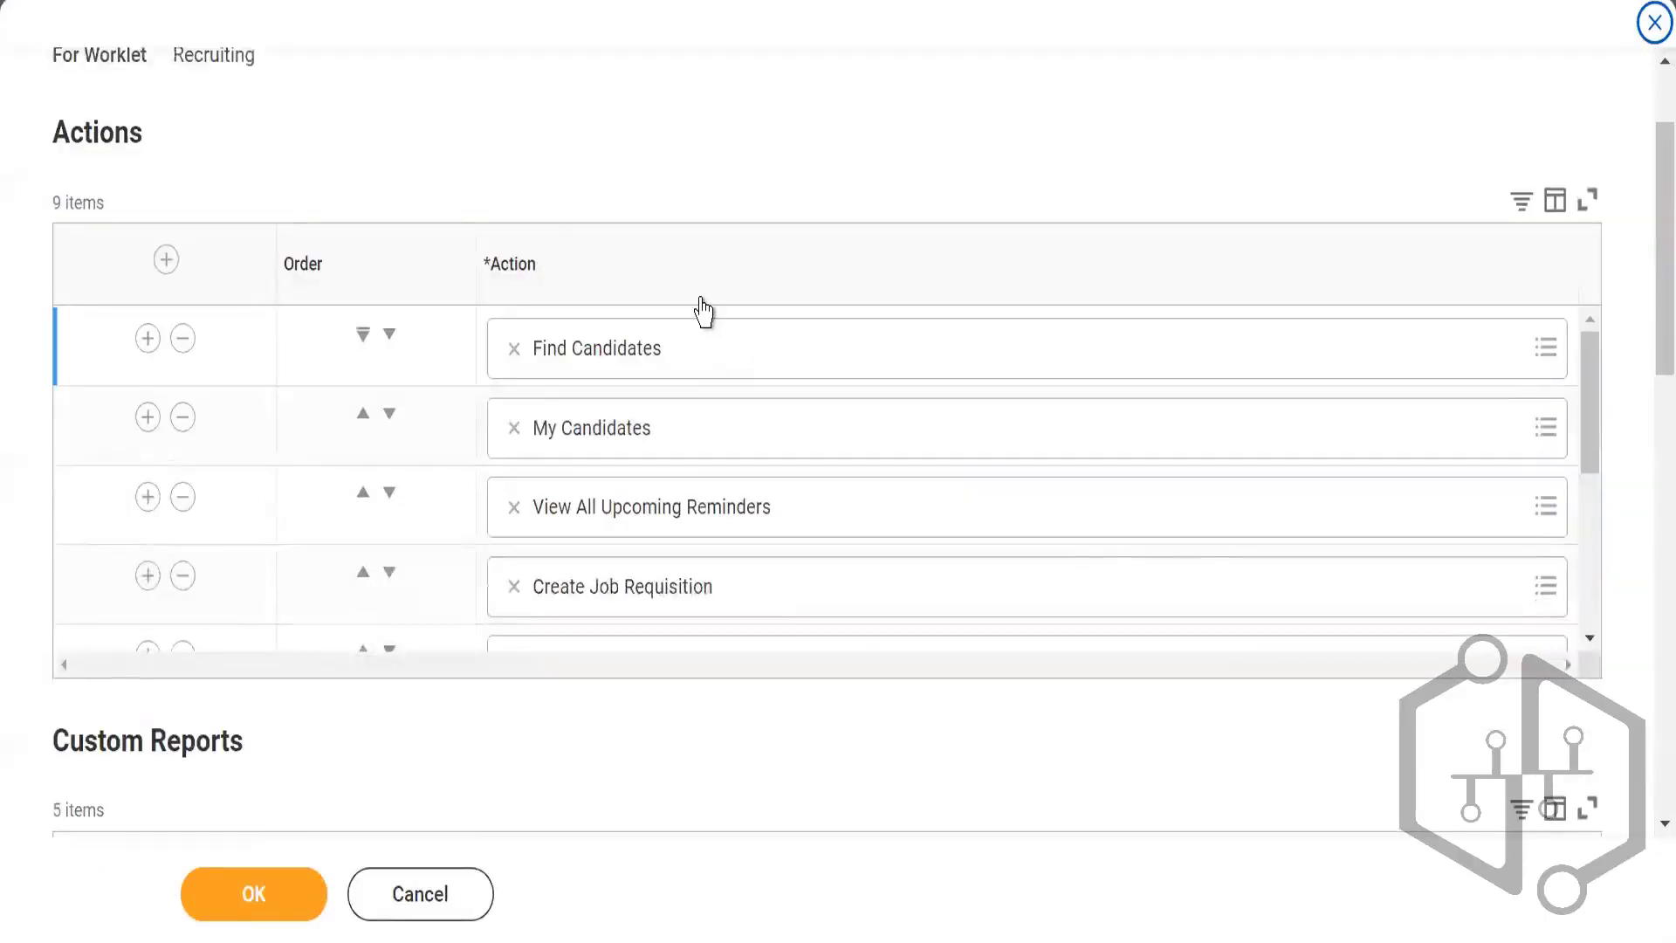
scroll(924, 513, up, 2)
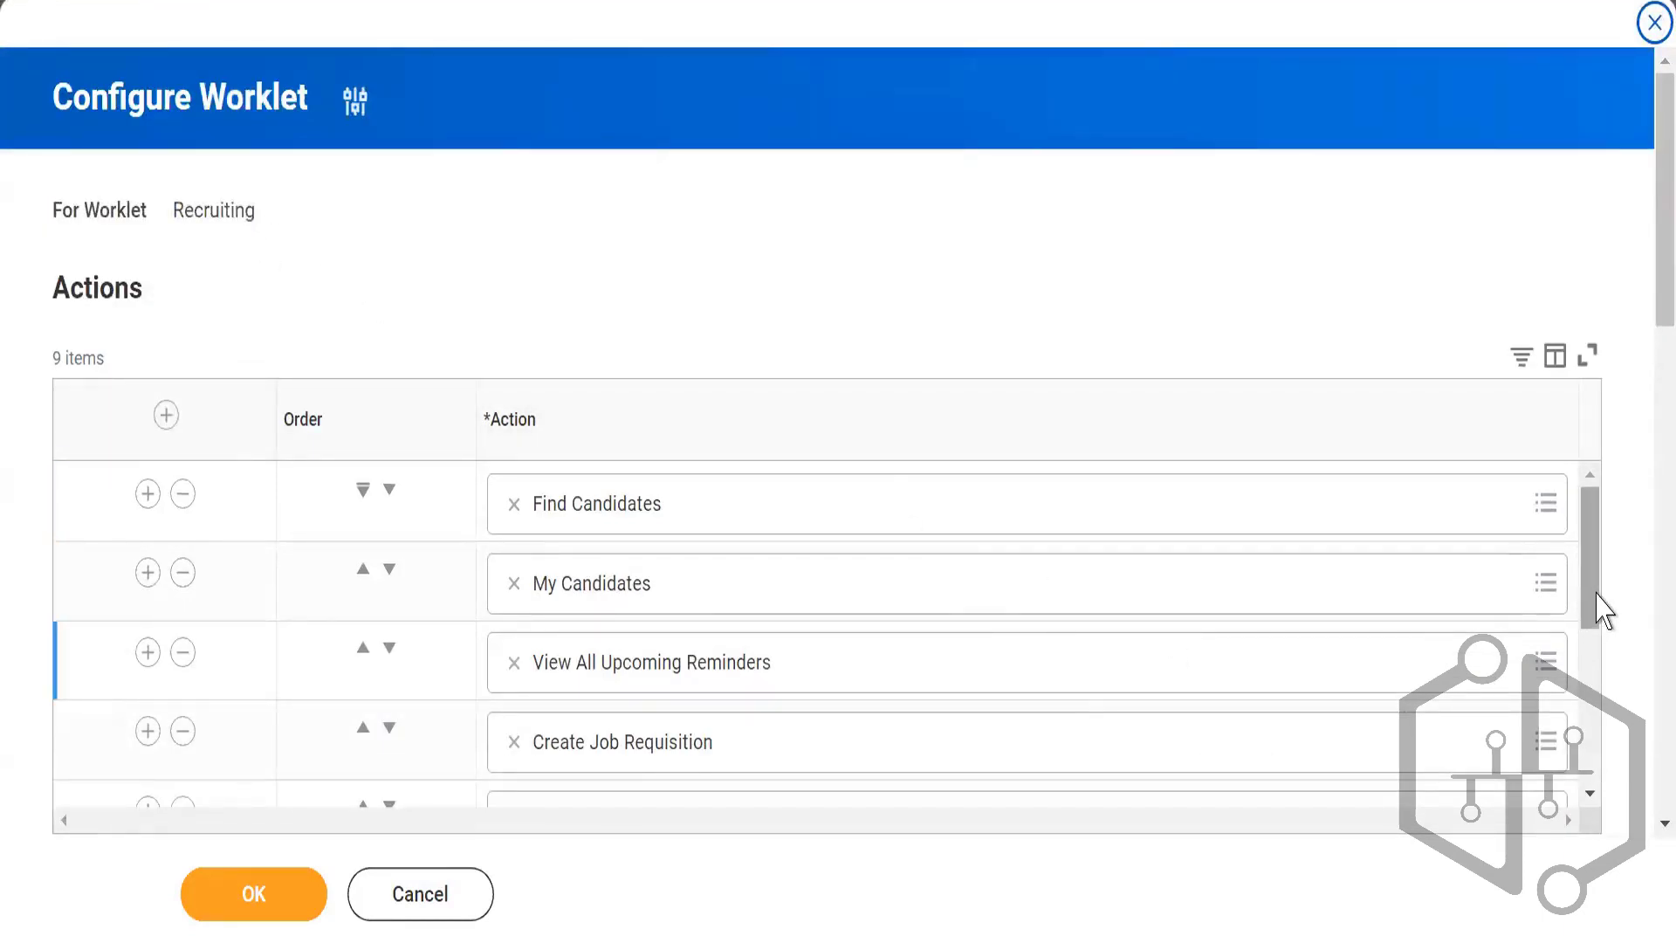
drag(1597, 594, 1580, 784)
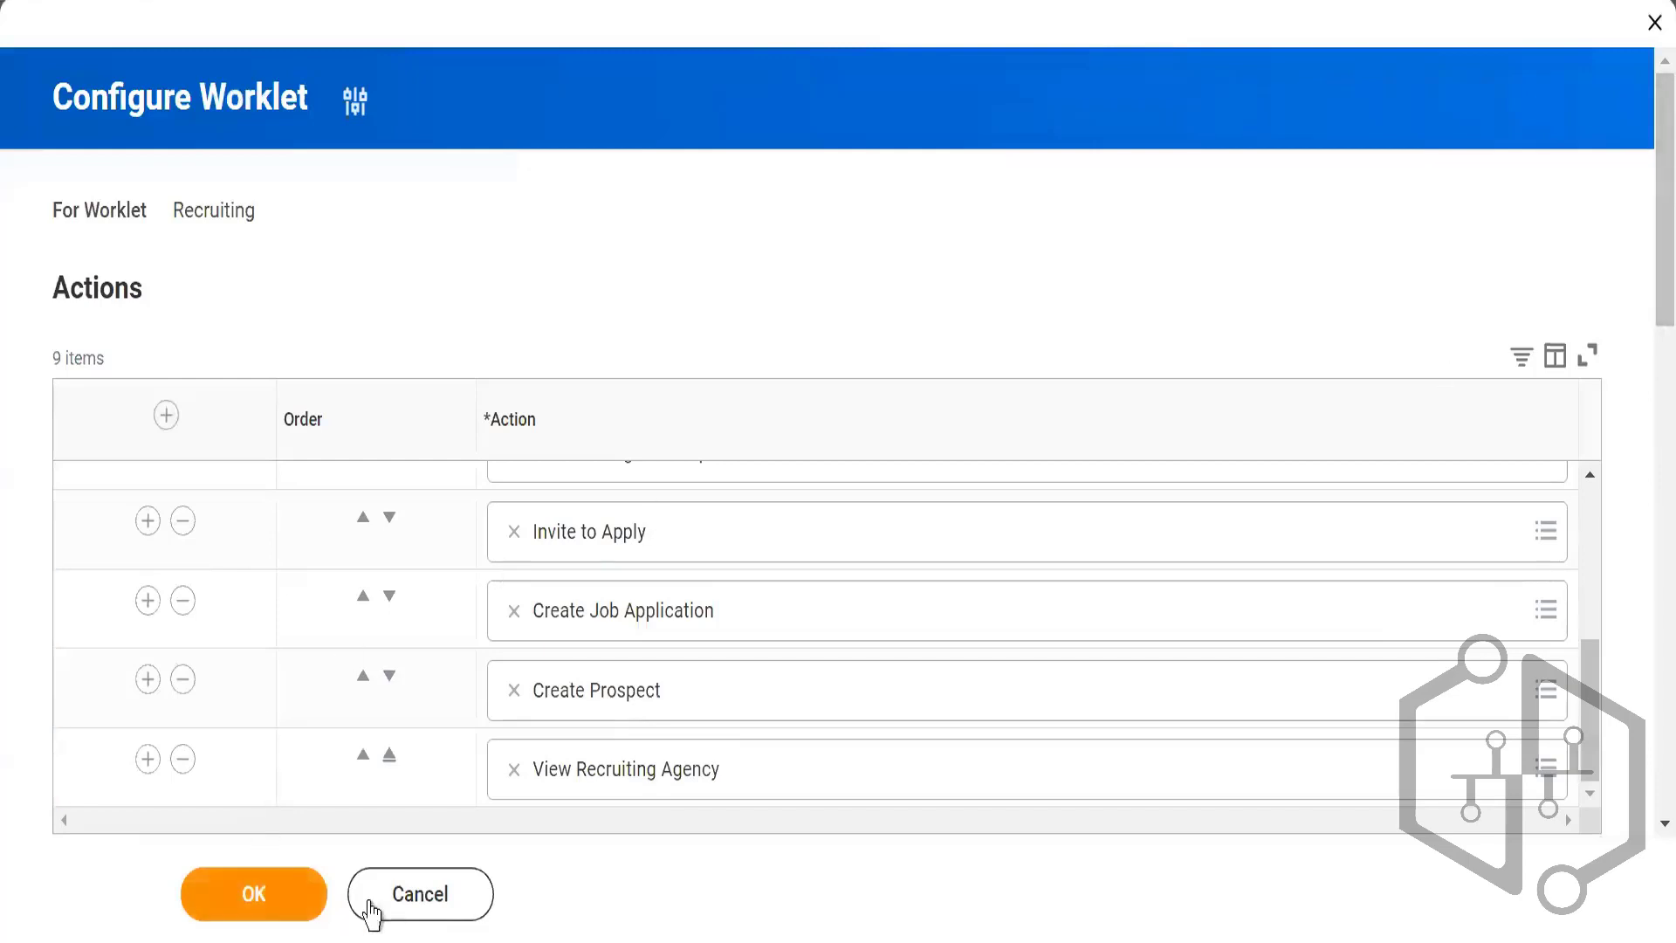
click(419, 904)
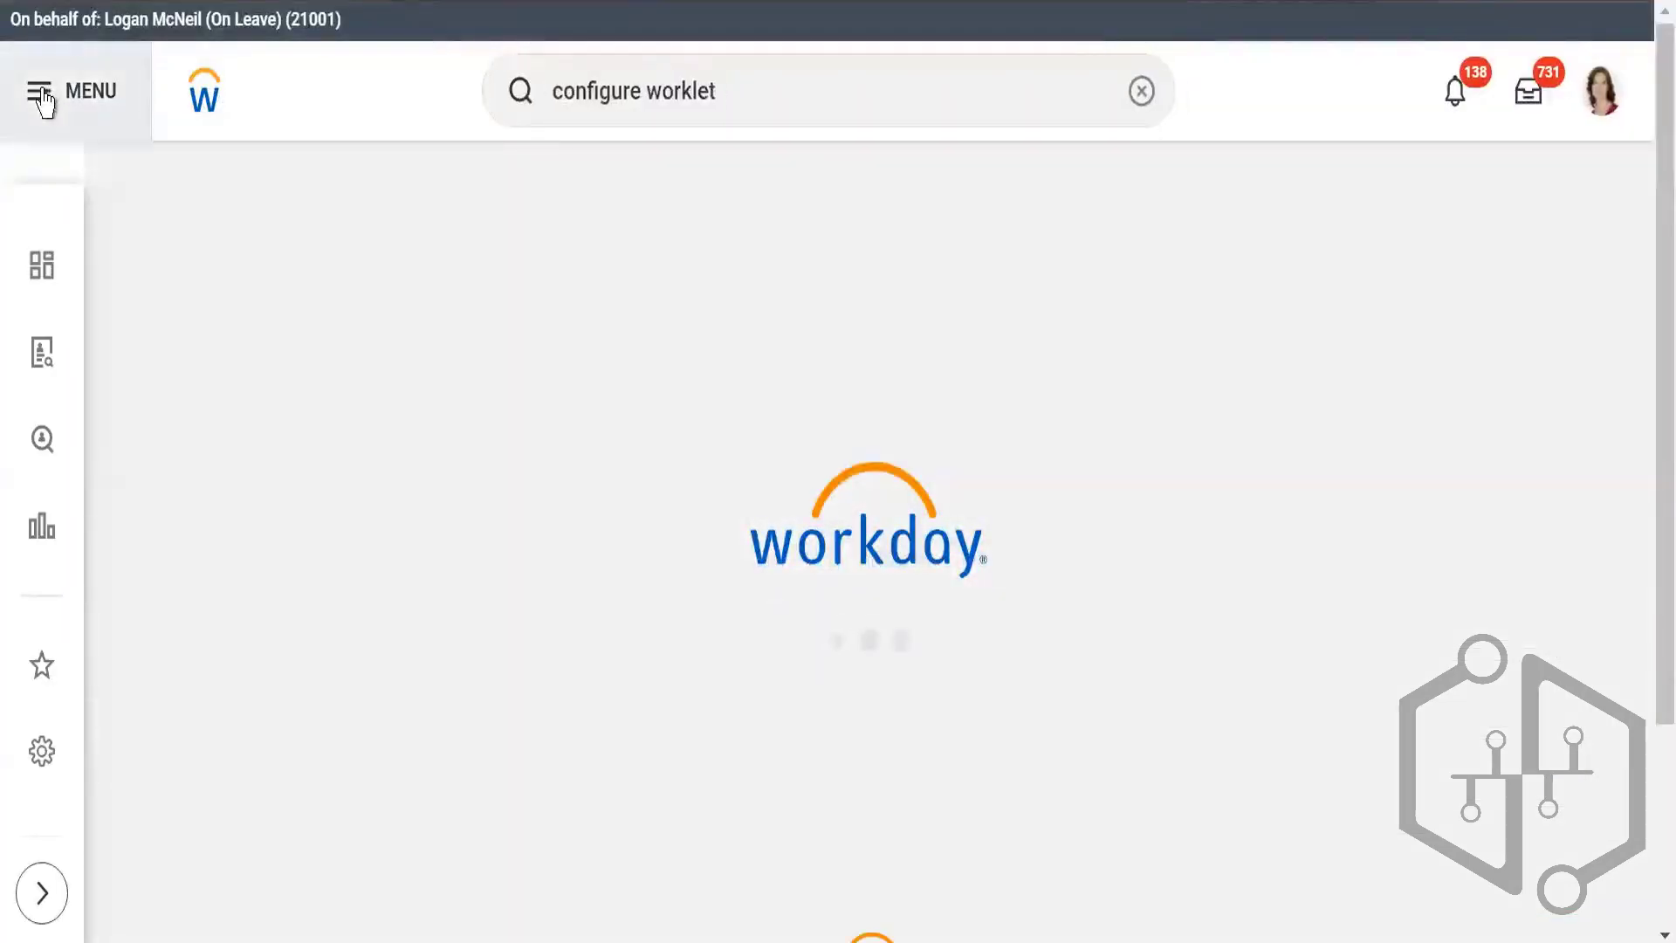
Step: Look through the saved apps and shortcuts in the global navigation for the Recruiting app, then close it
click(53, 100)
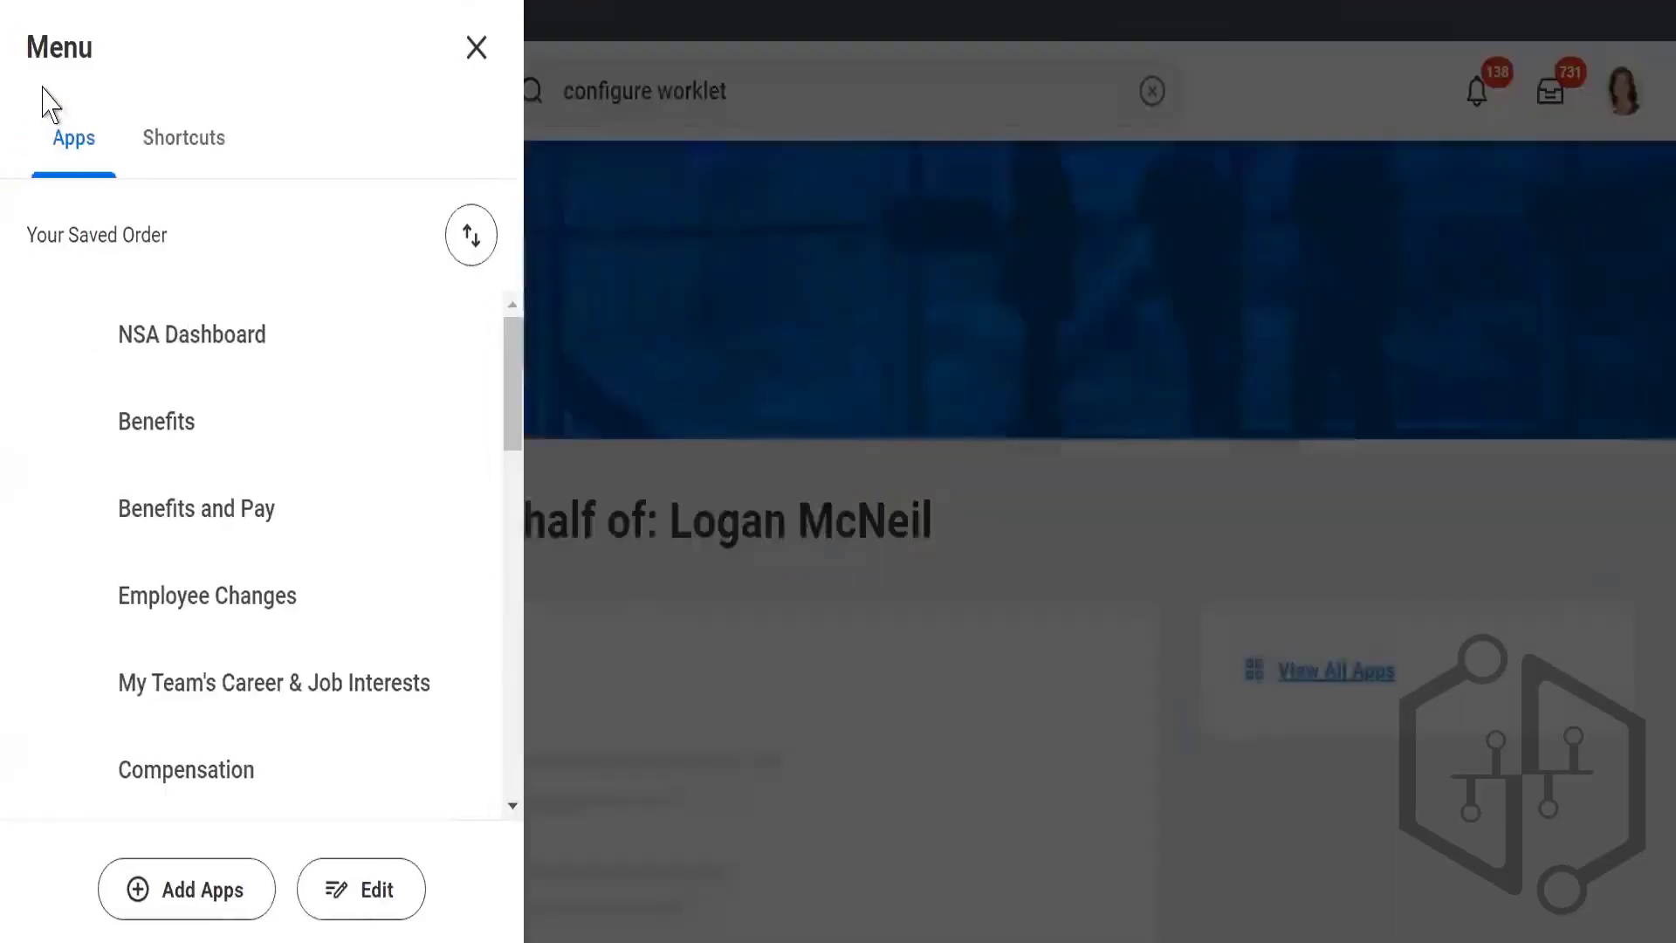
click(192, 144)
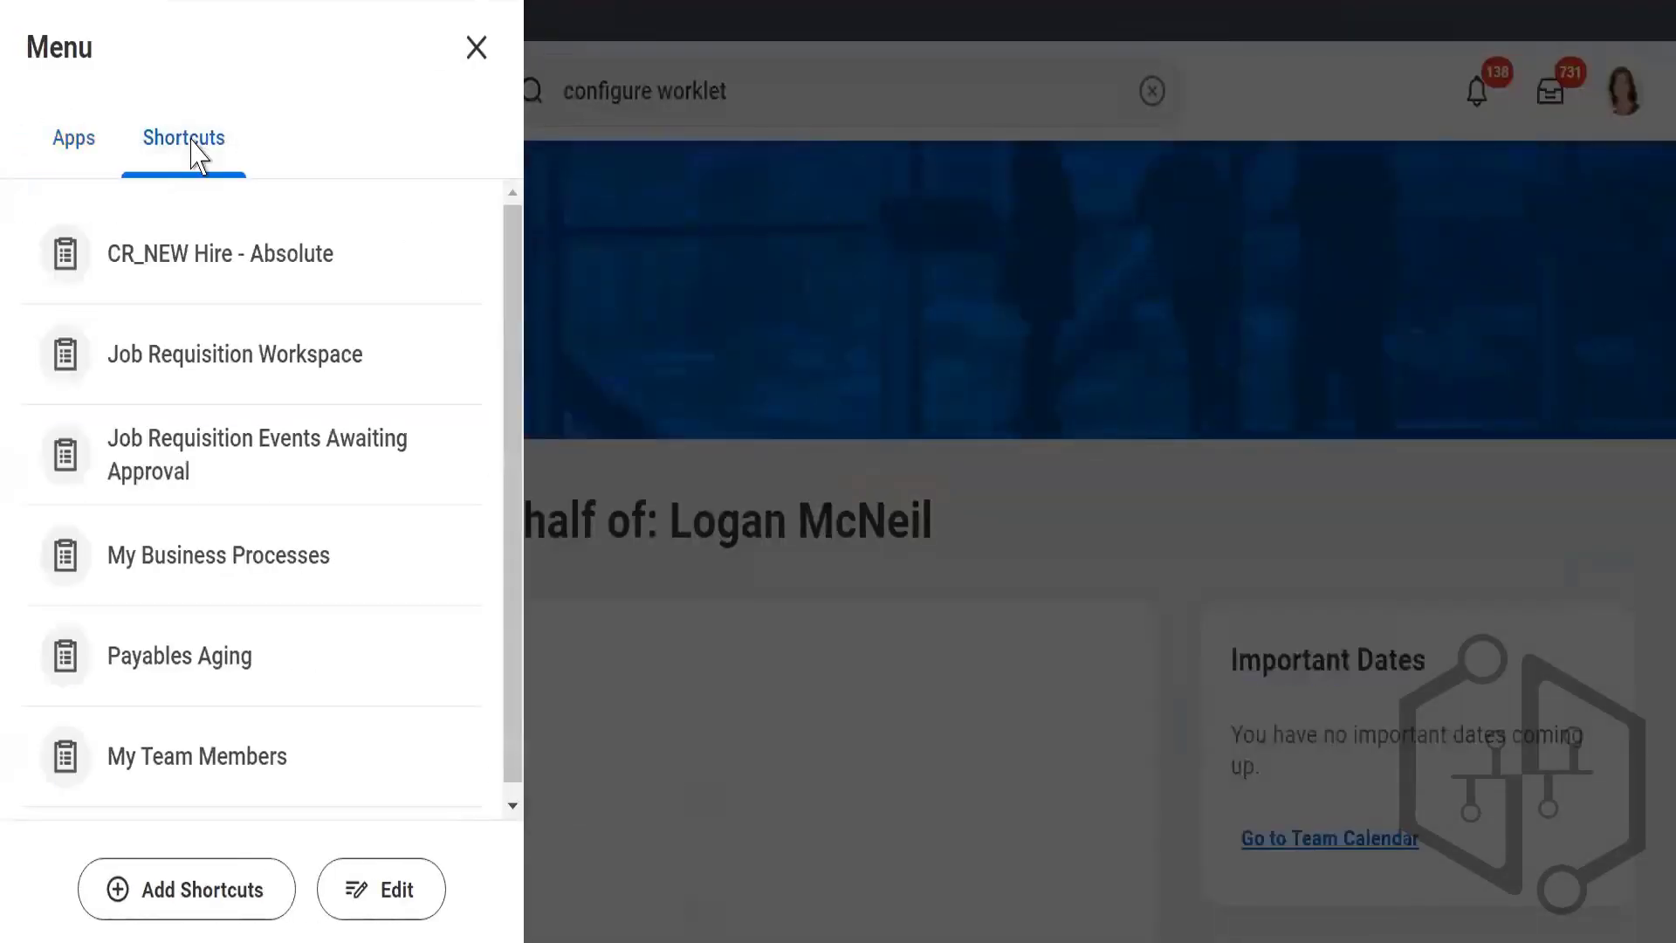
click(61, 150)
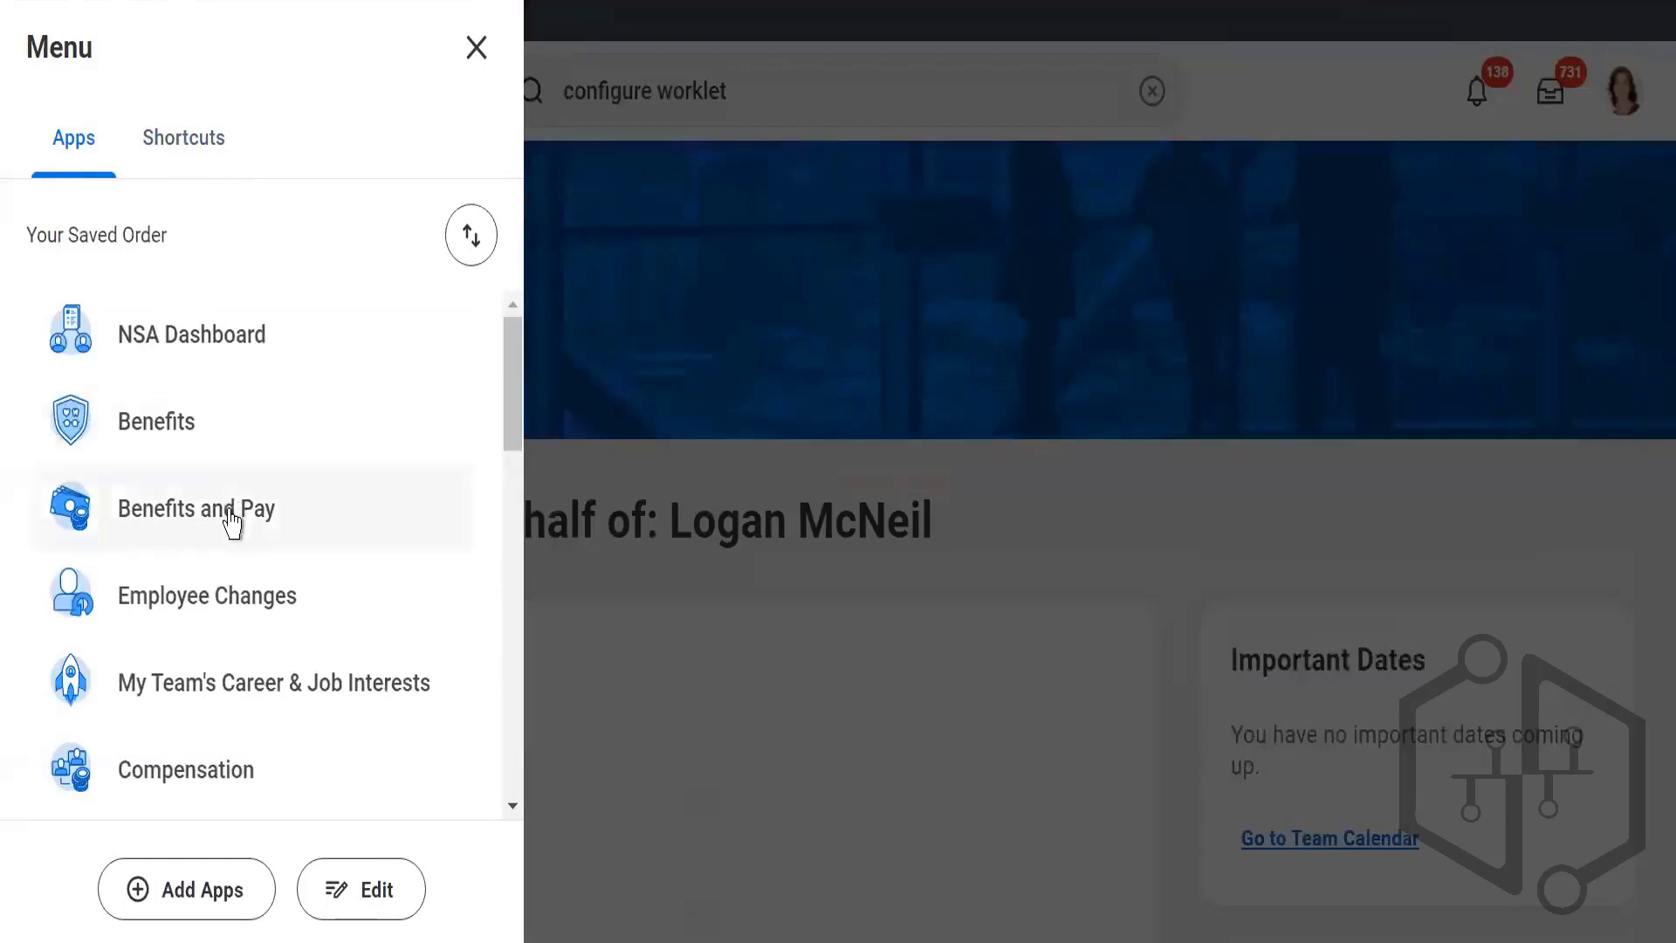
scroll(225, 524, down, 7)
scroll(225, 535, down, 7)
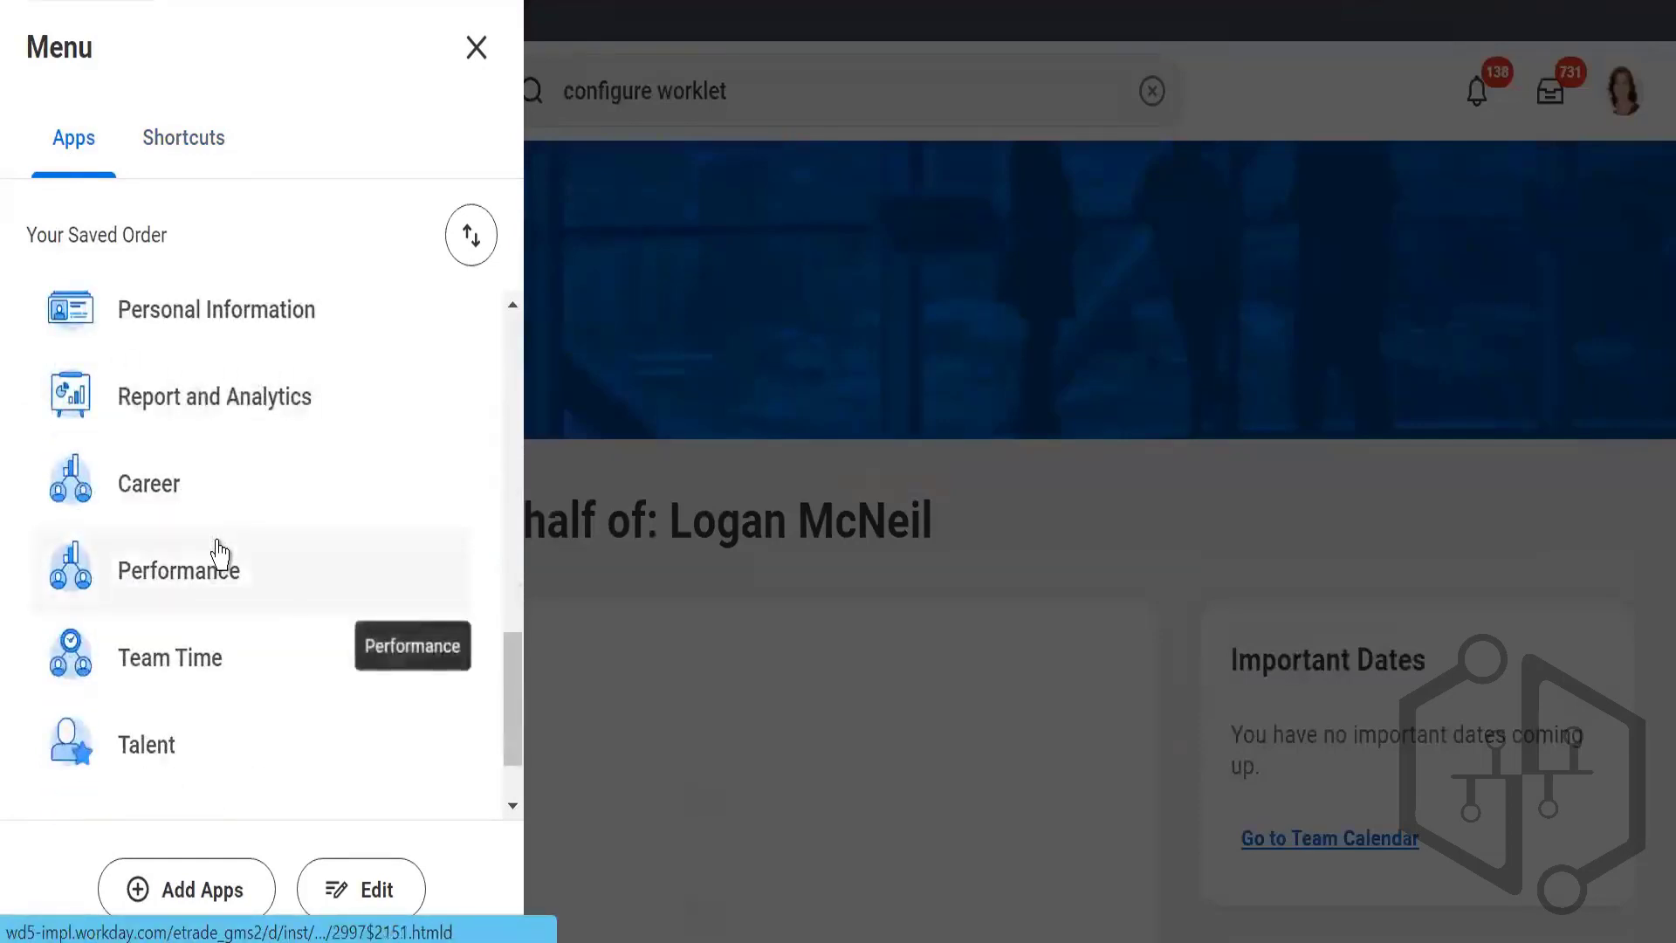
scroll(218, 555, up, 3)
scroll(218, 558, down, 3)
scroll(216, 602, down, 1)
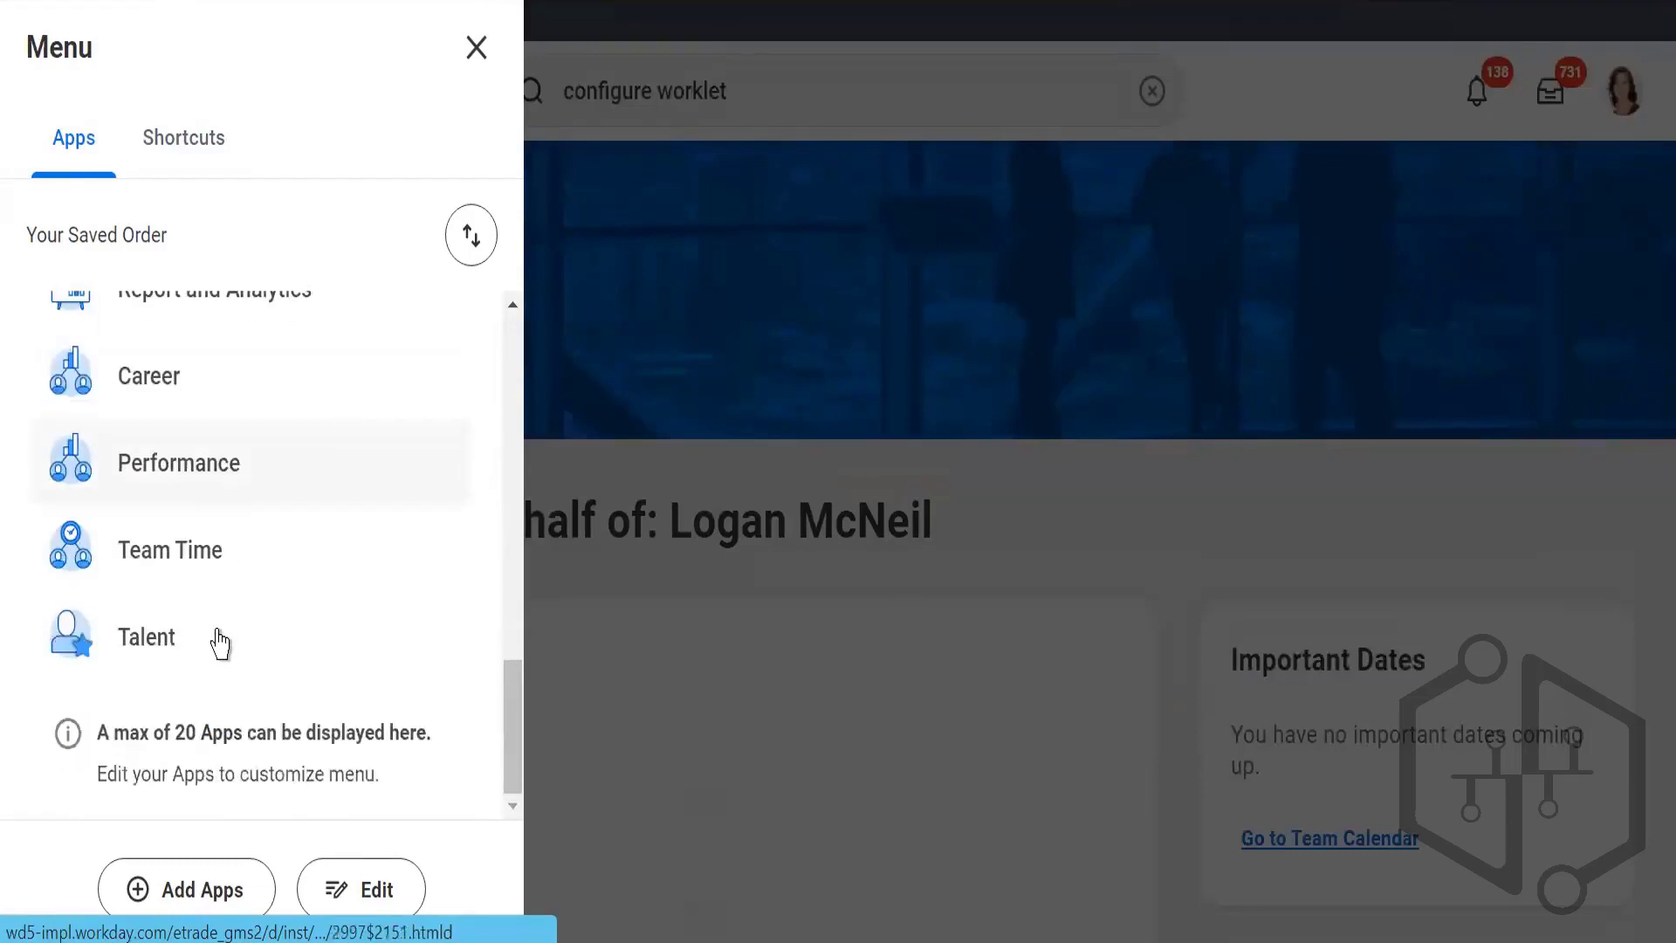
scroll(199, 617, up, 8)
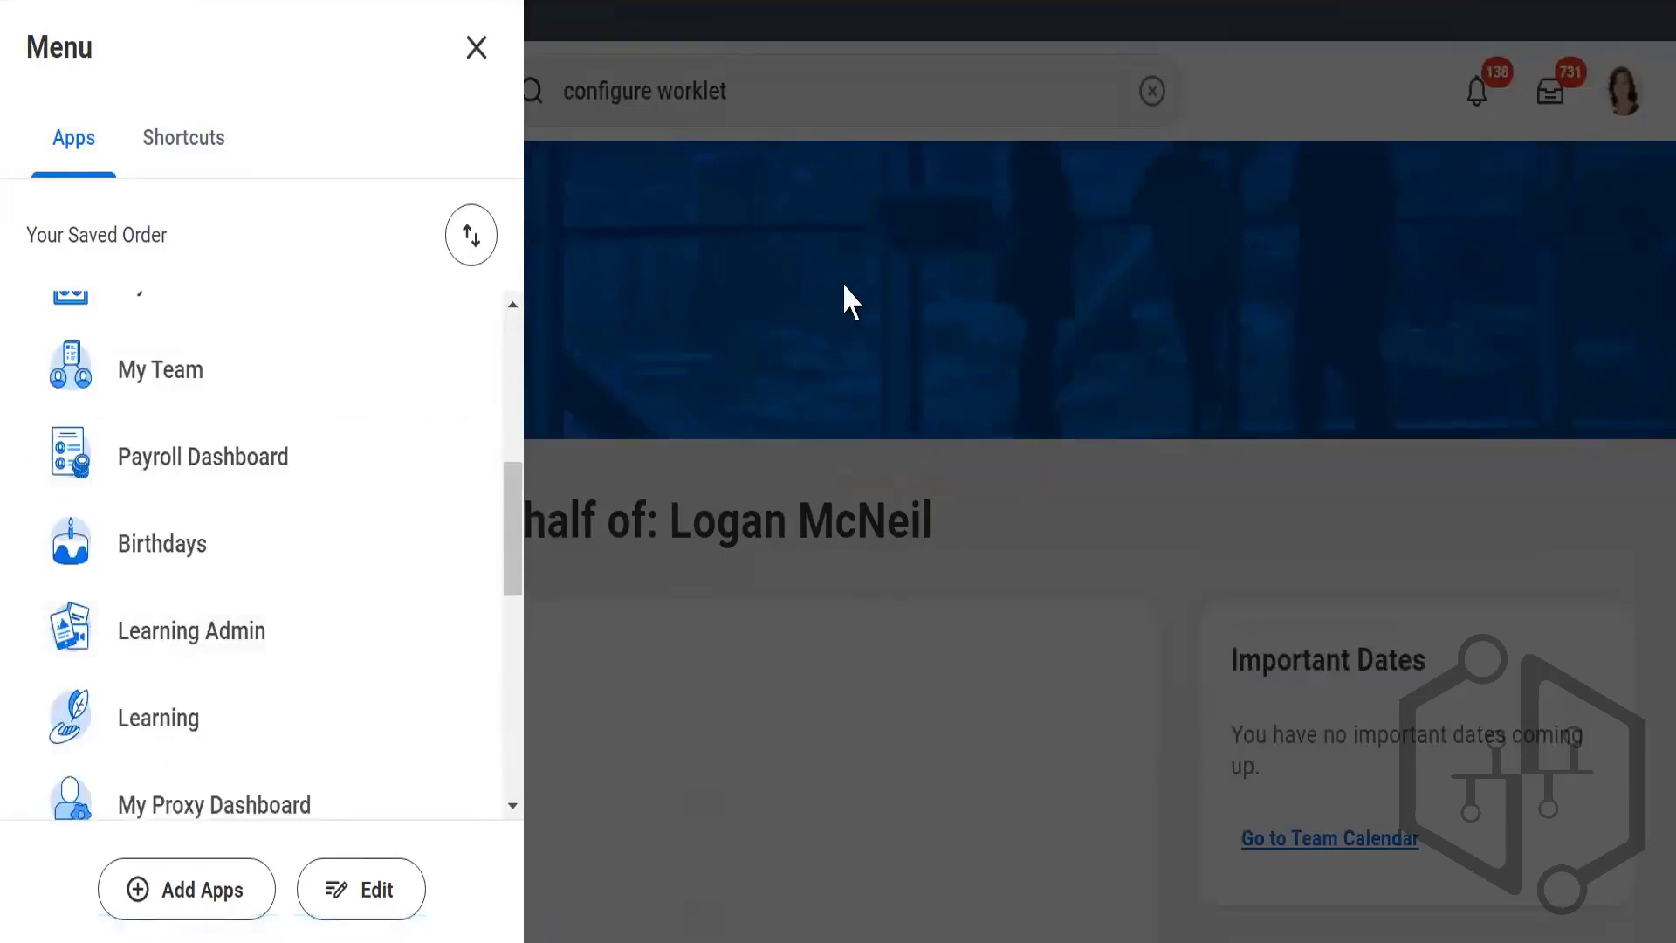
click(846, 299)
Step: Search for "stop proxy", open the Stop Proxy task and confirm ending the current proxy session
click(782, 91)
drag(781, 91, 346, 94)
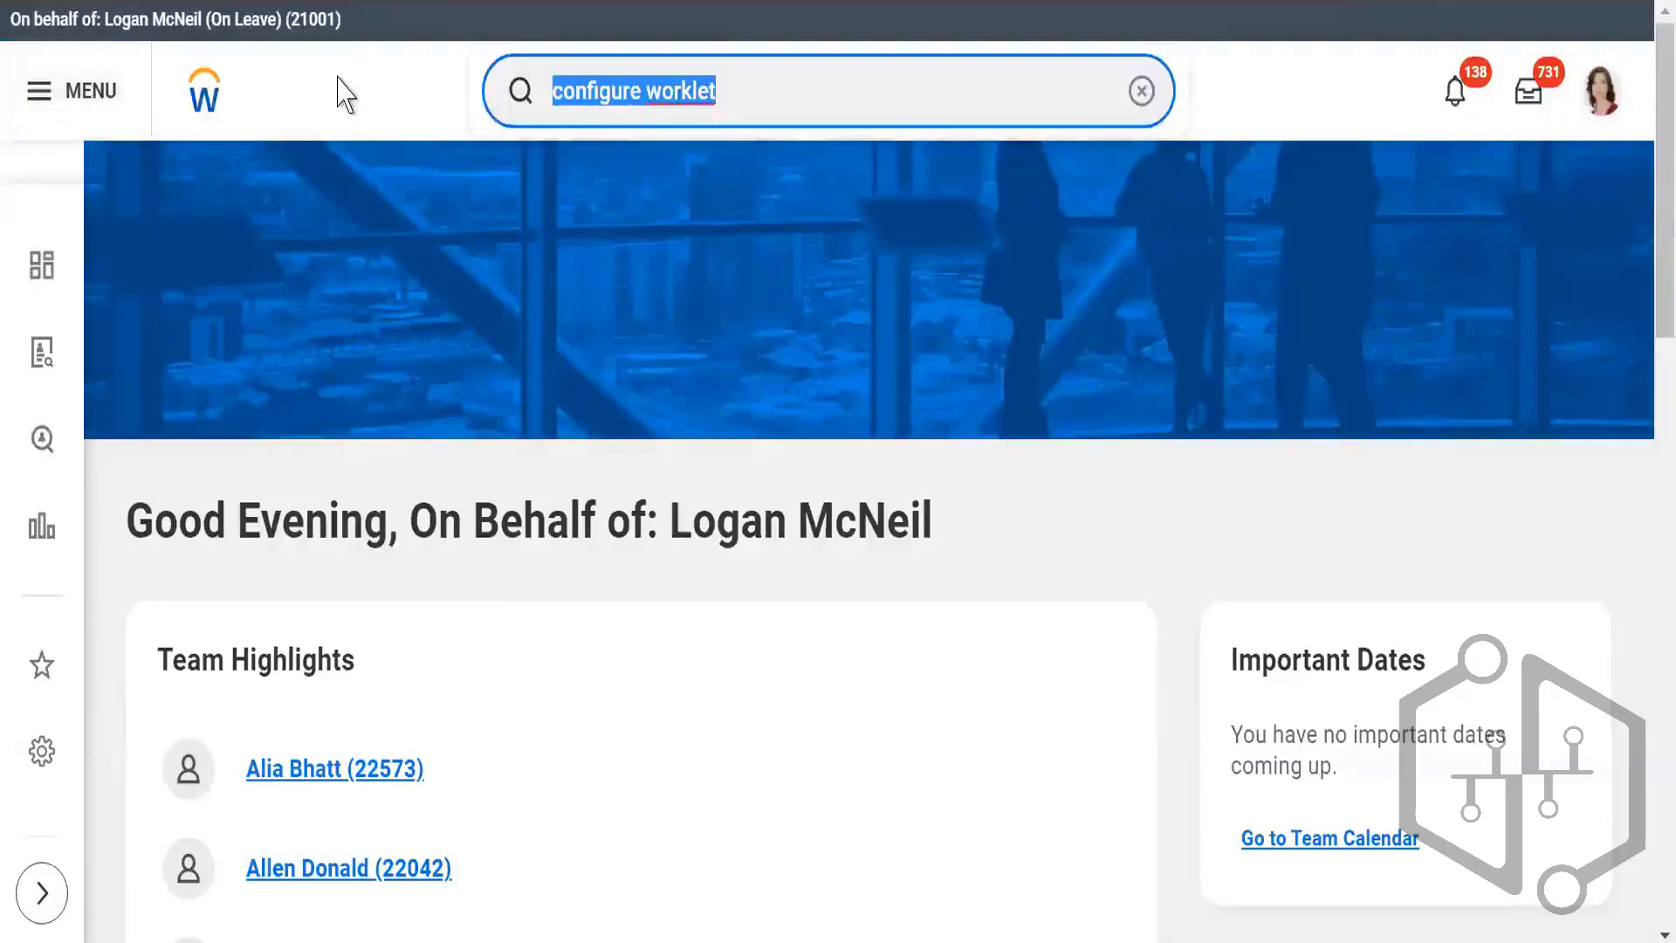
text(st)
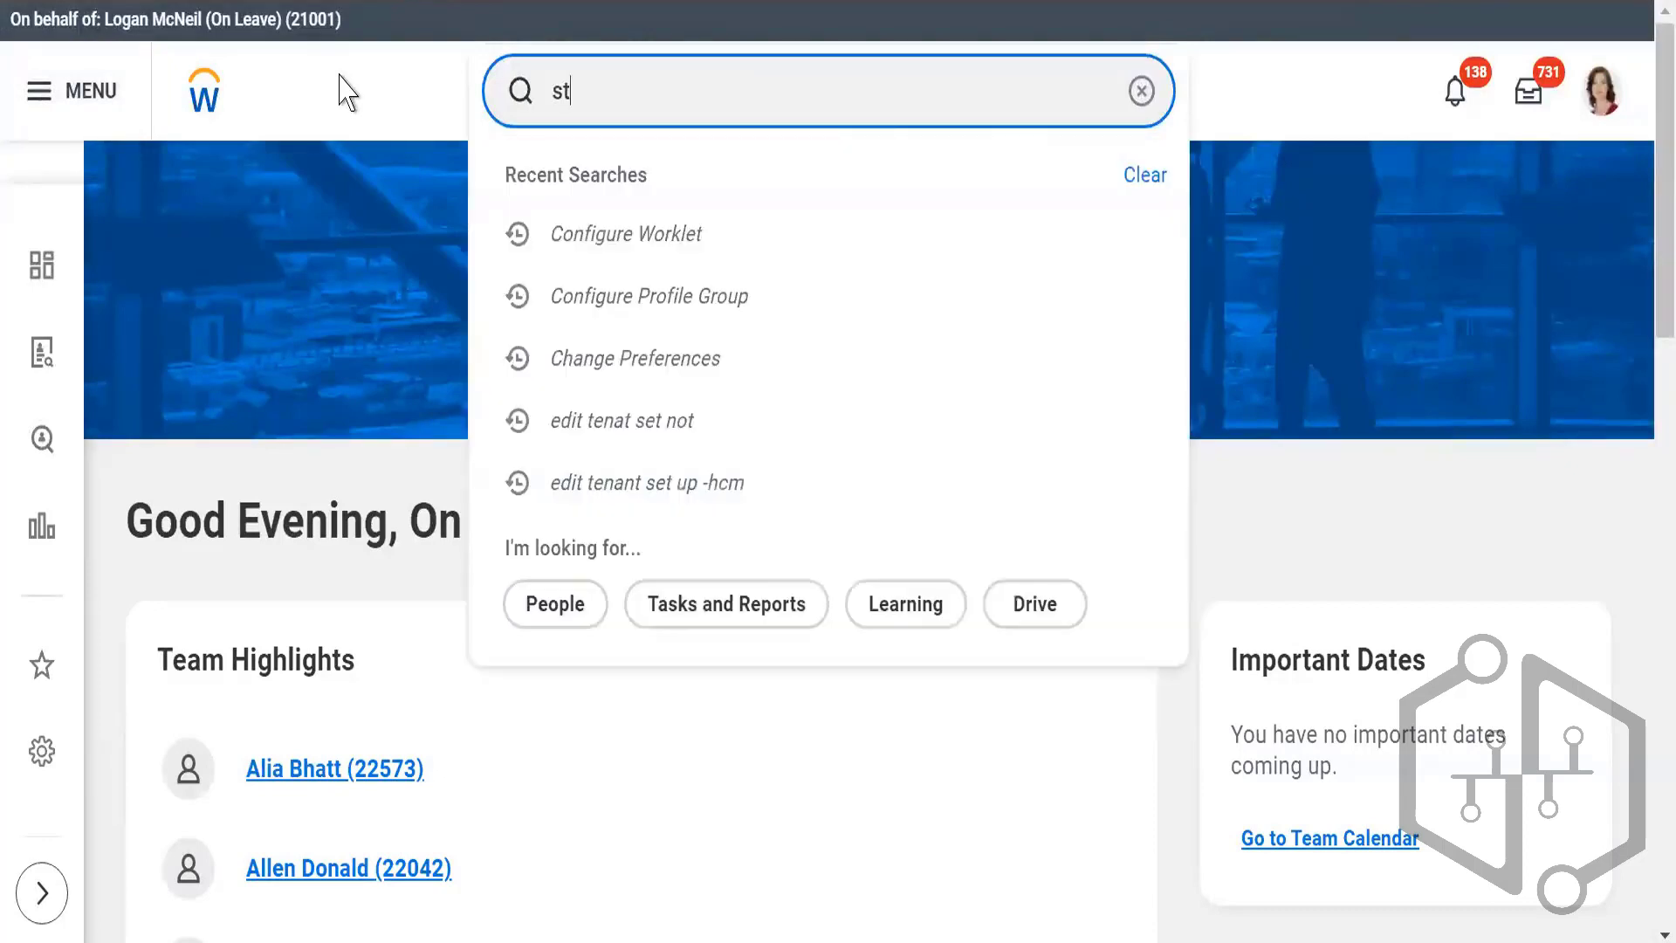
text(op proxy)
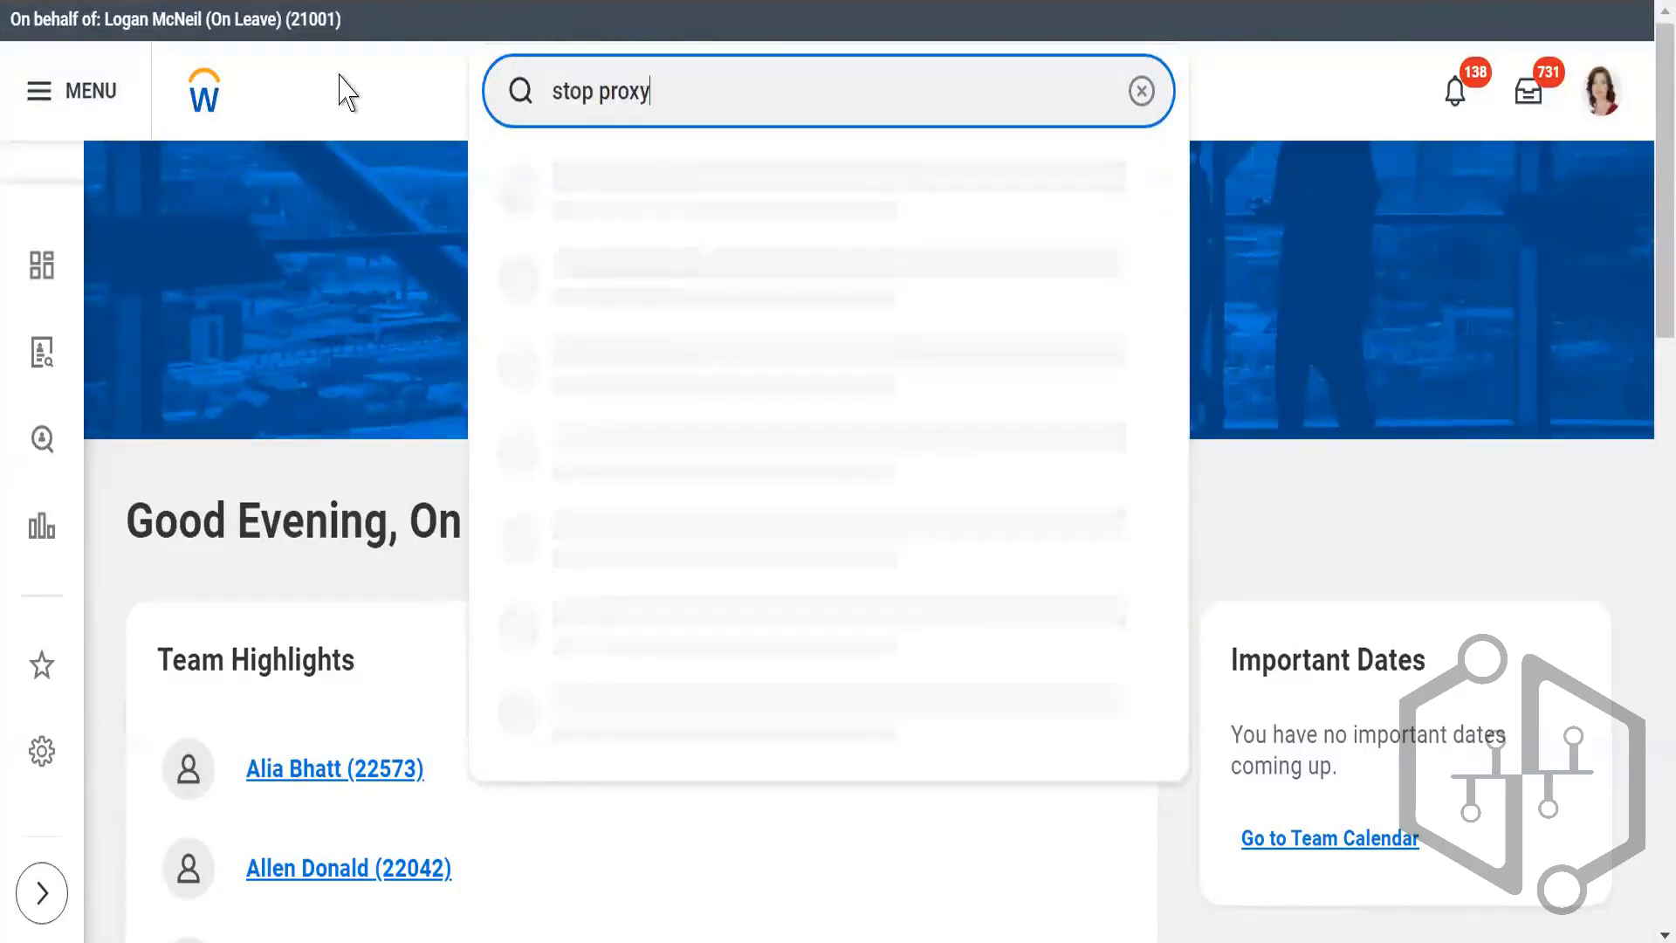
click(679, 171)
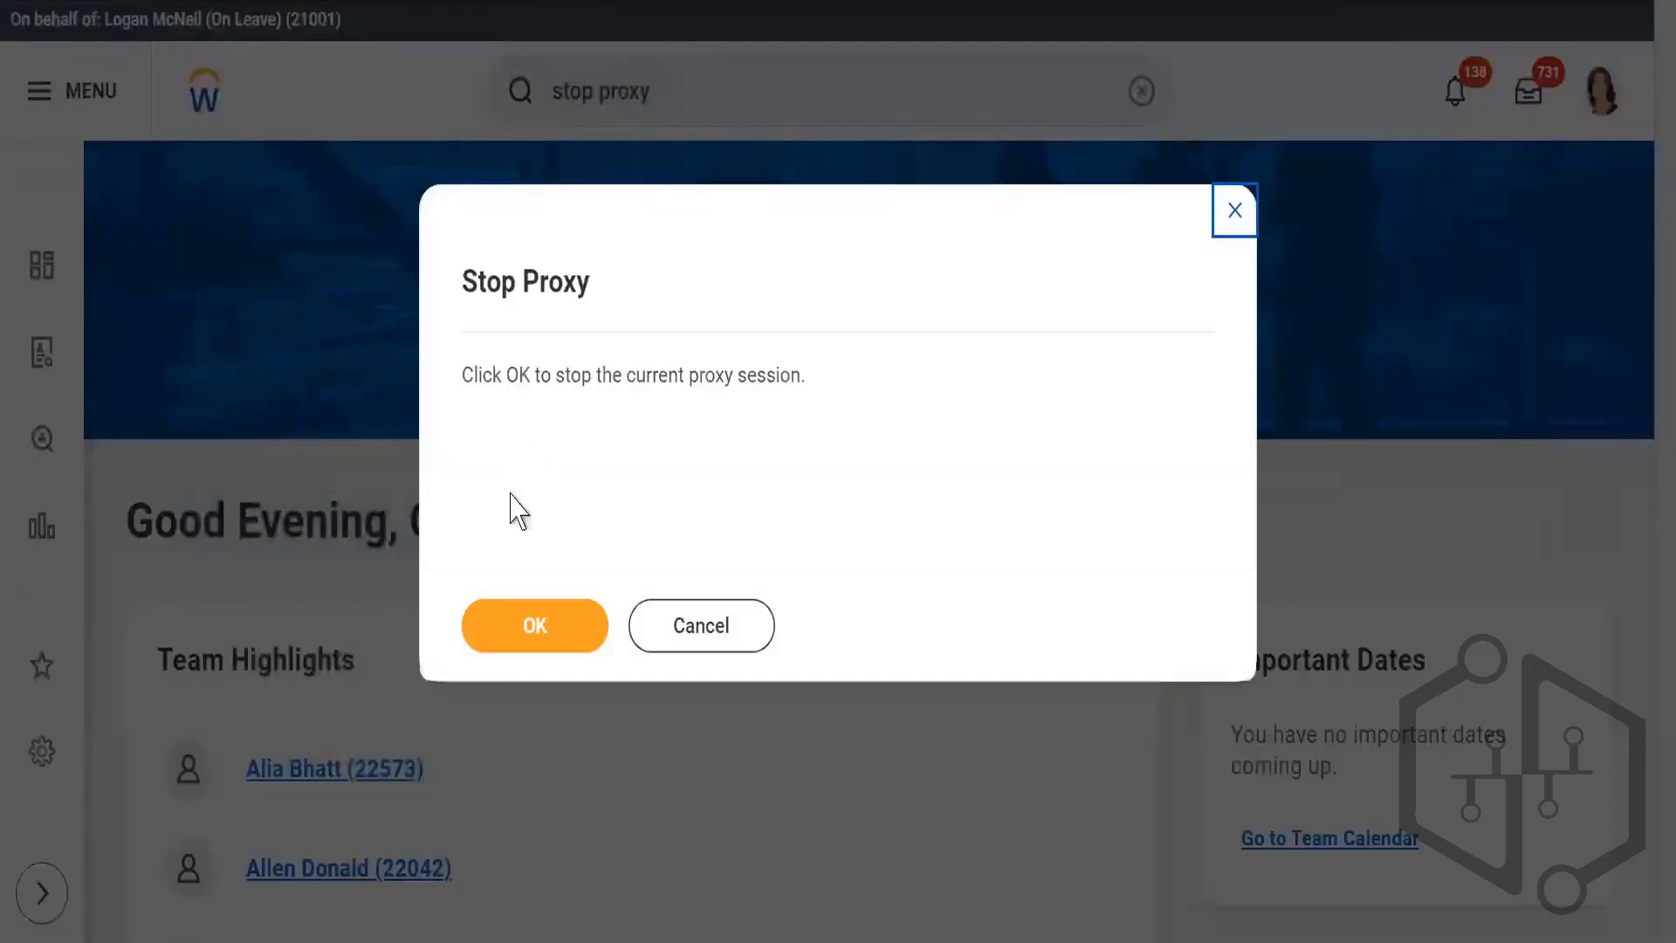
click(505, 627)
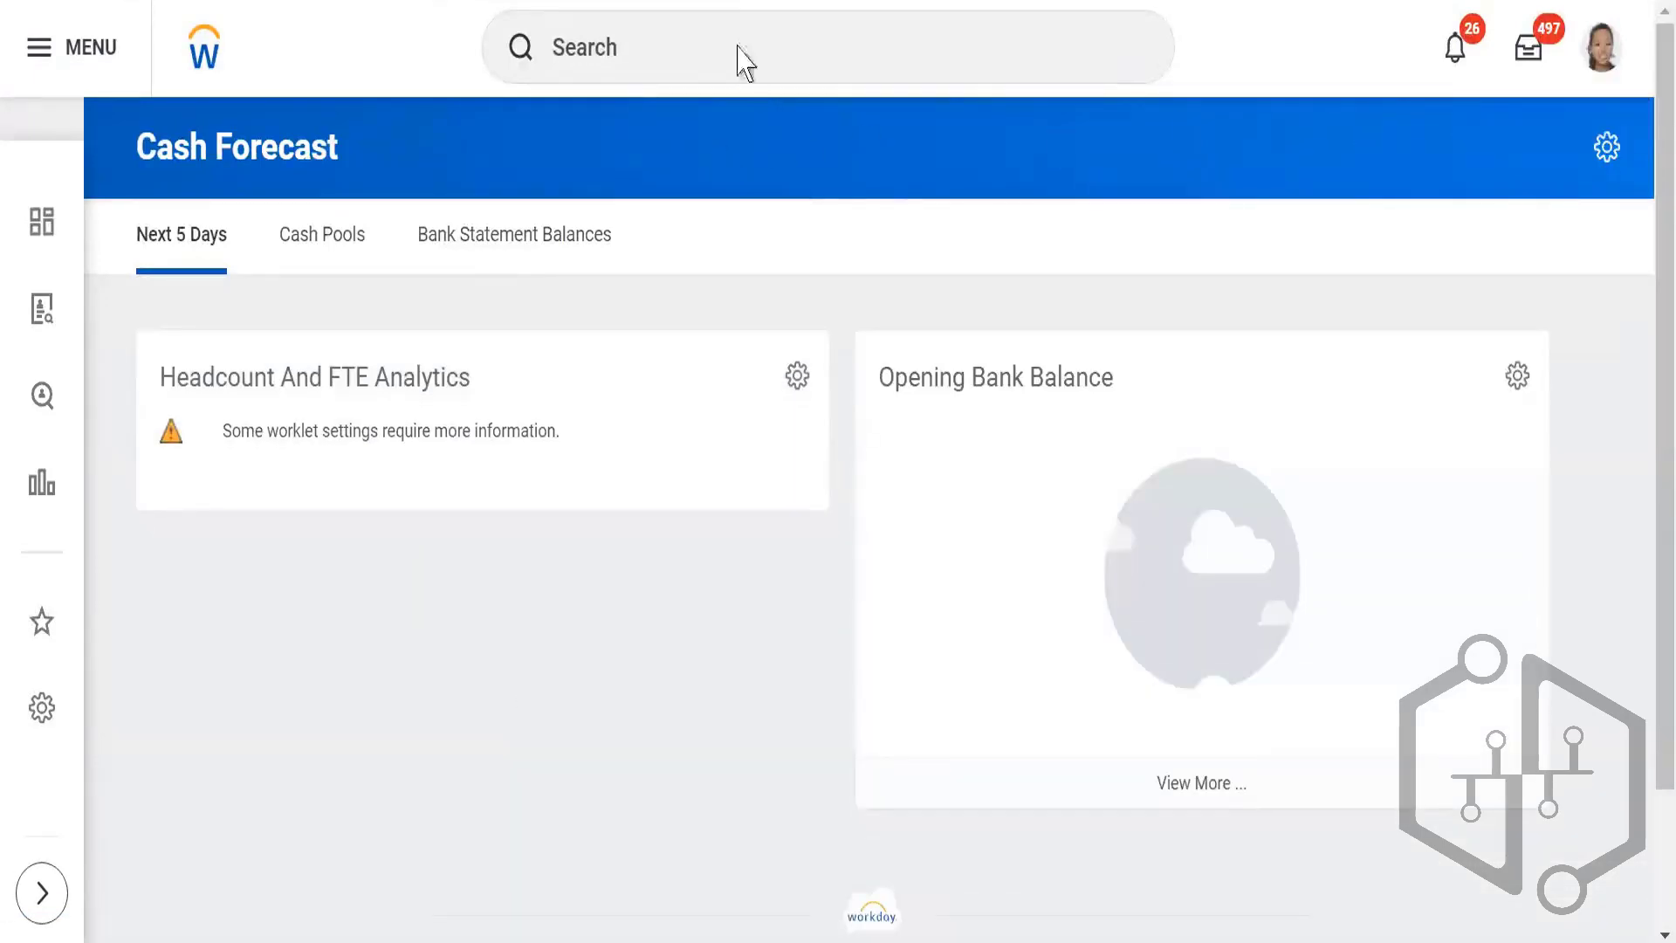
Step: Search for "edit tenant set up", view the Edit Tenant Setup - Notifications task and leave it by reloading the page
click(739, 48)
text(ed)
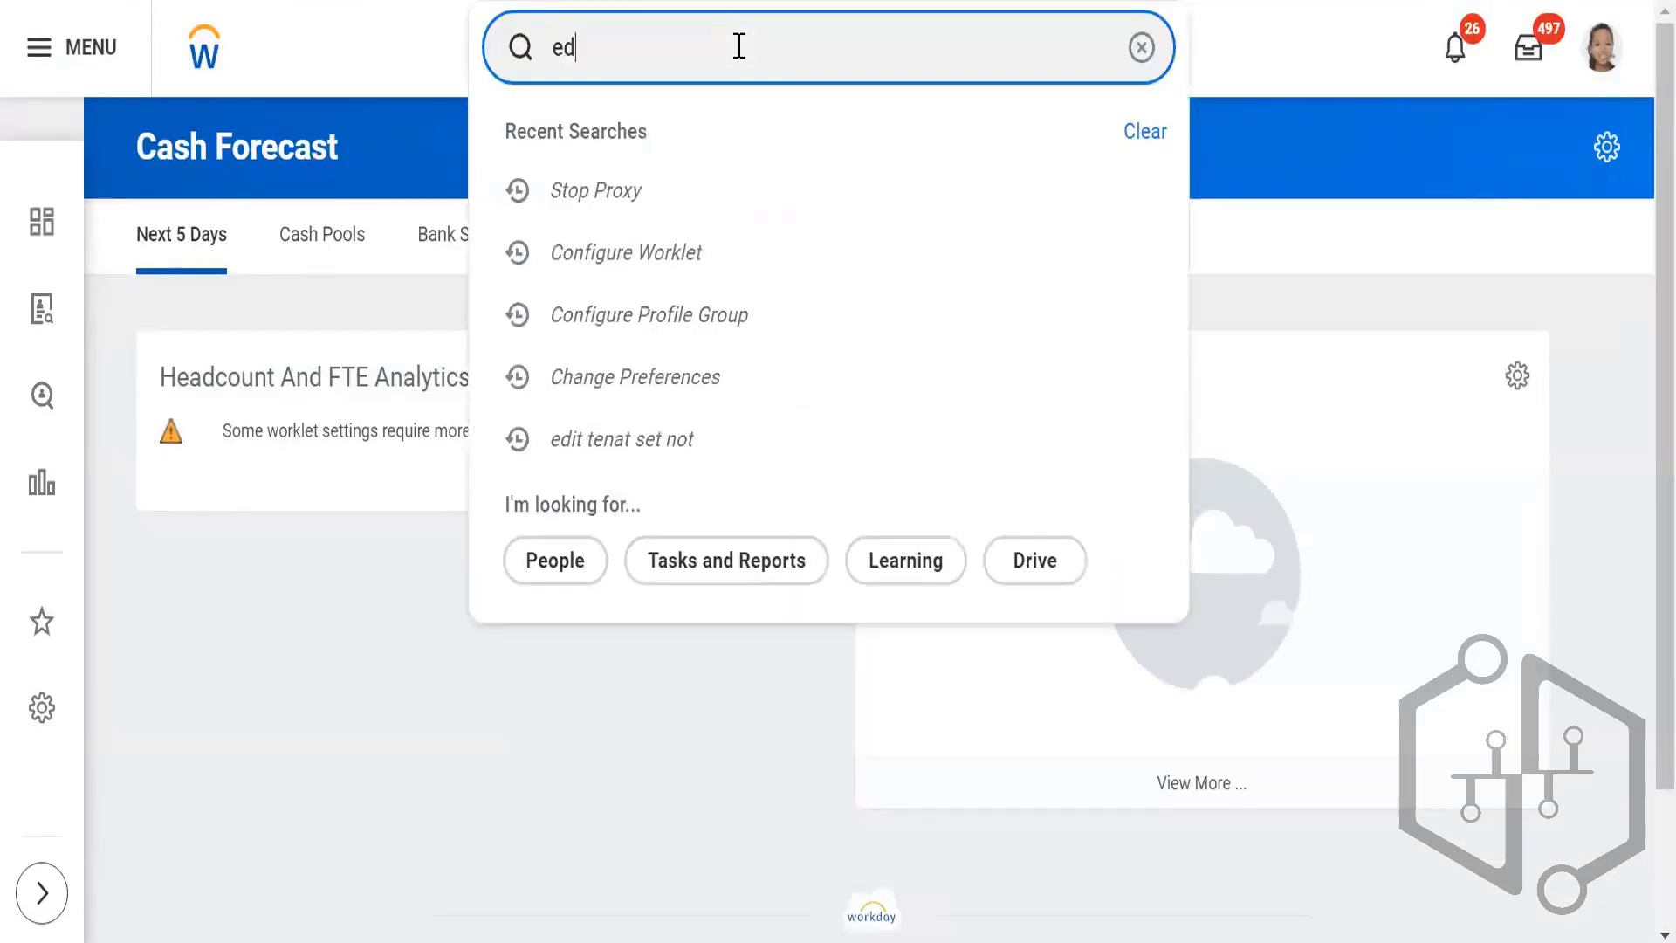
text(it)
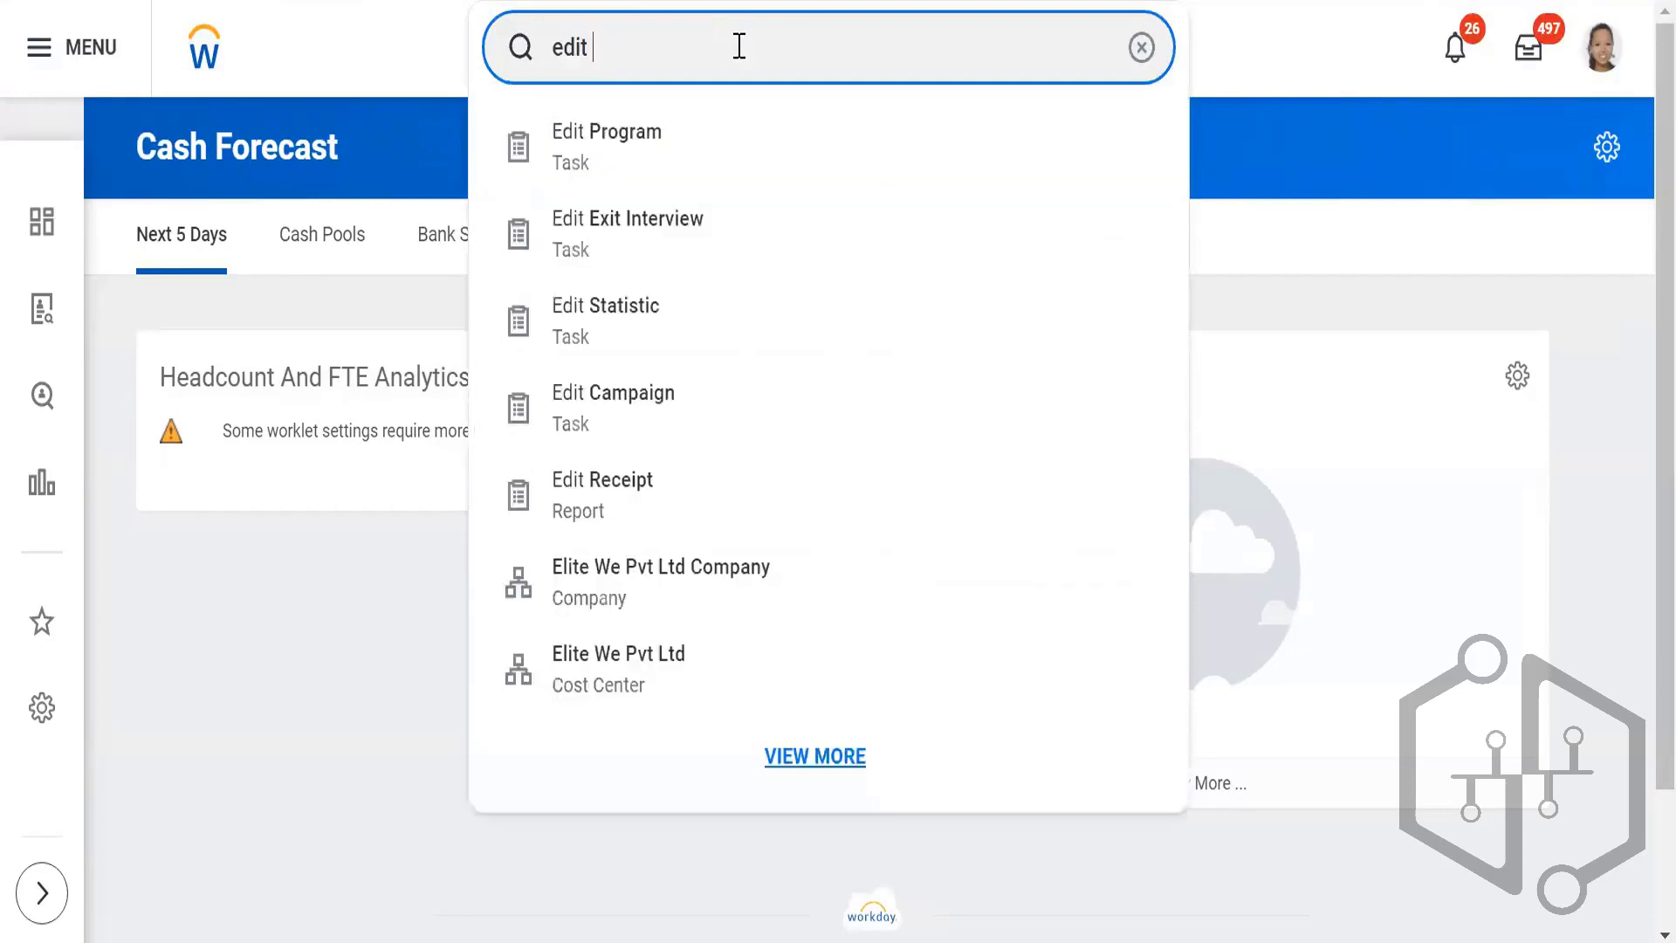
text( teann)
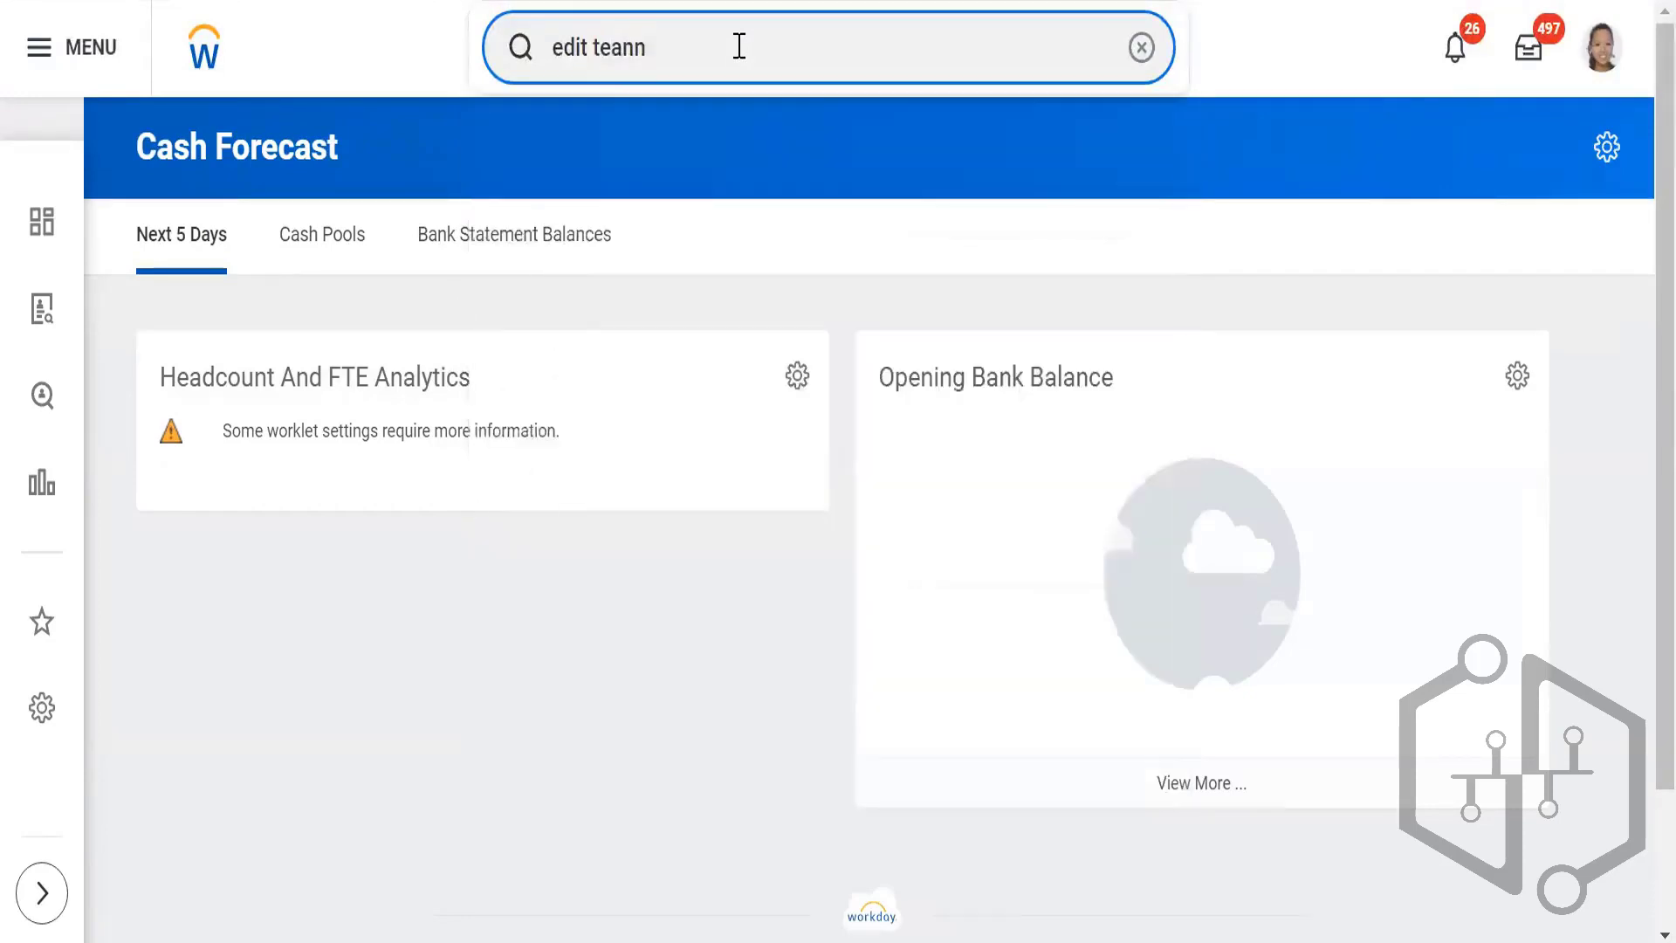
key(BackSpace)
key(BackSpace)
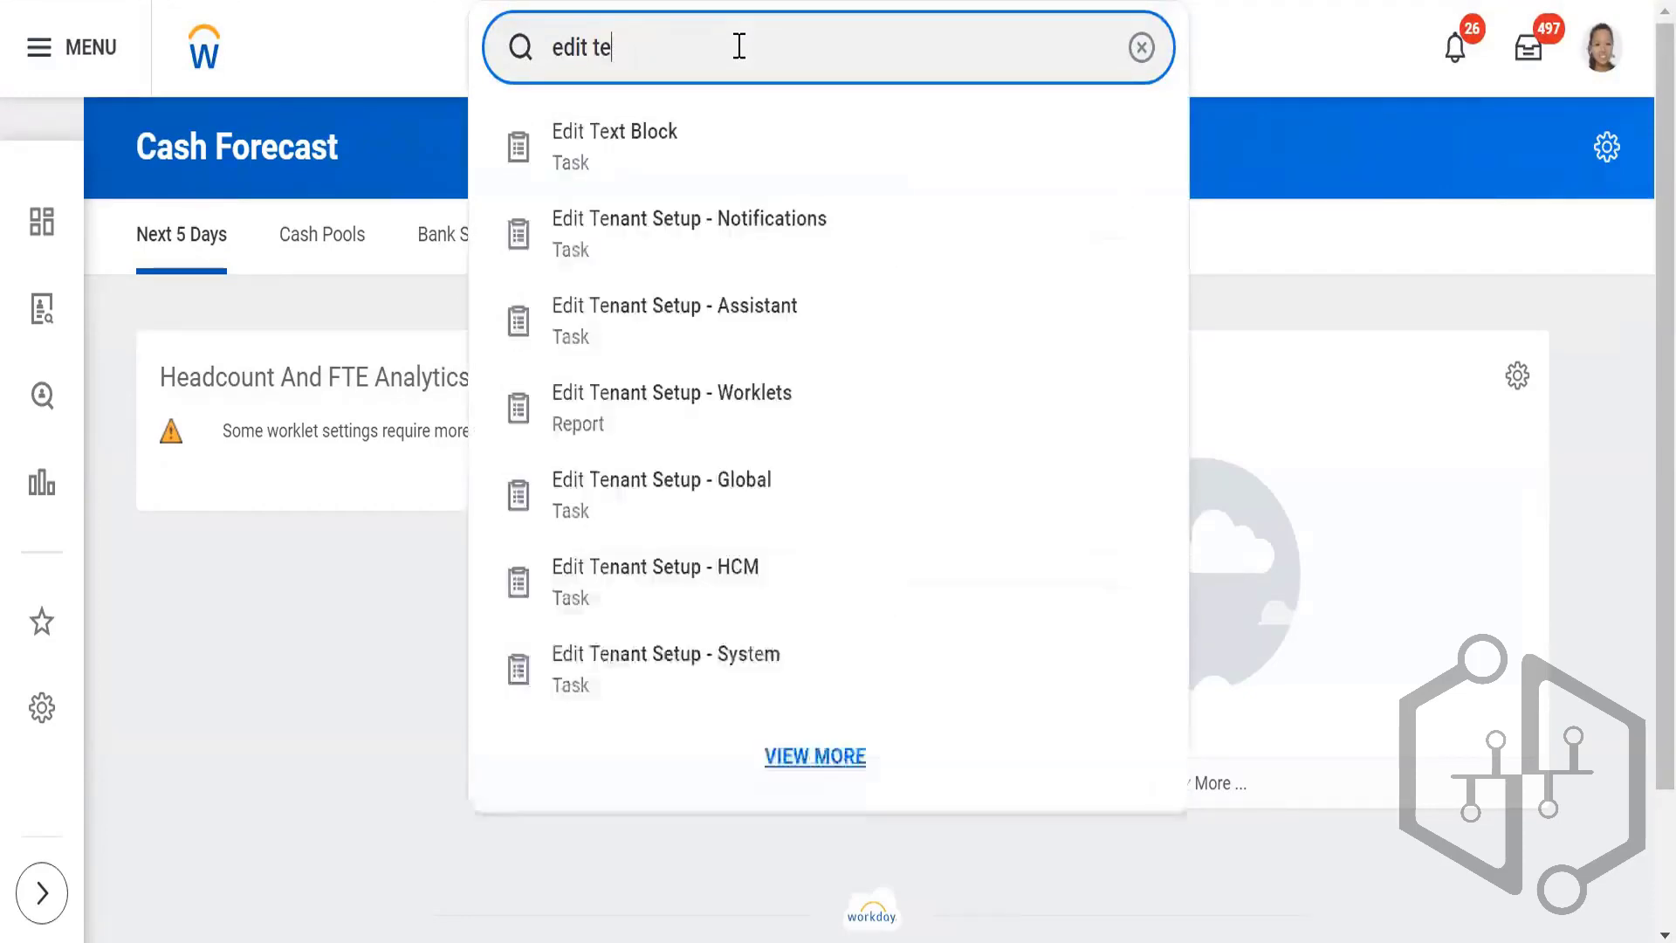
text(nant se)
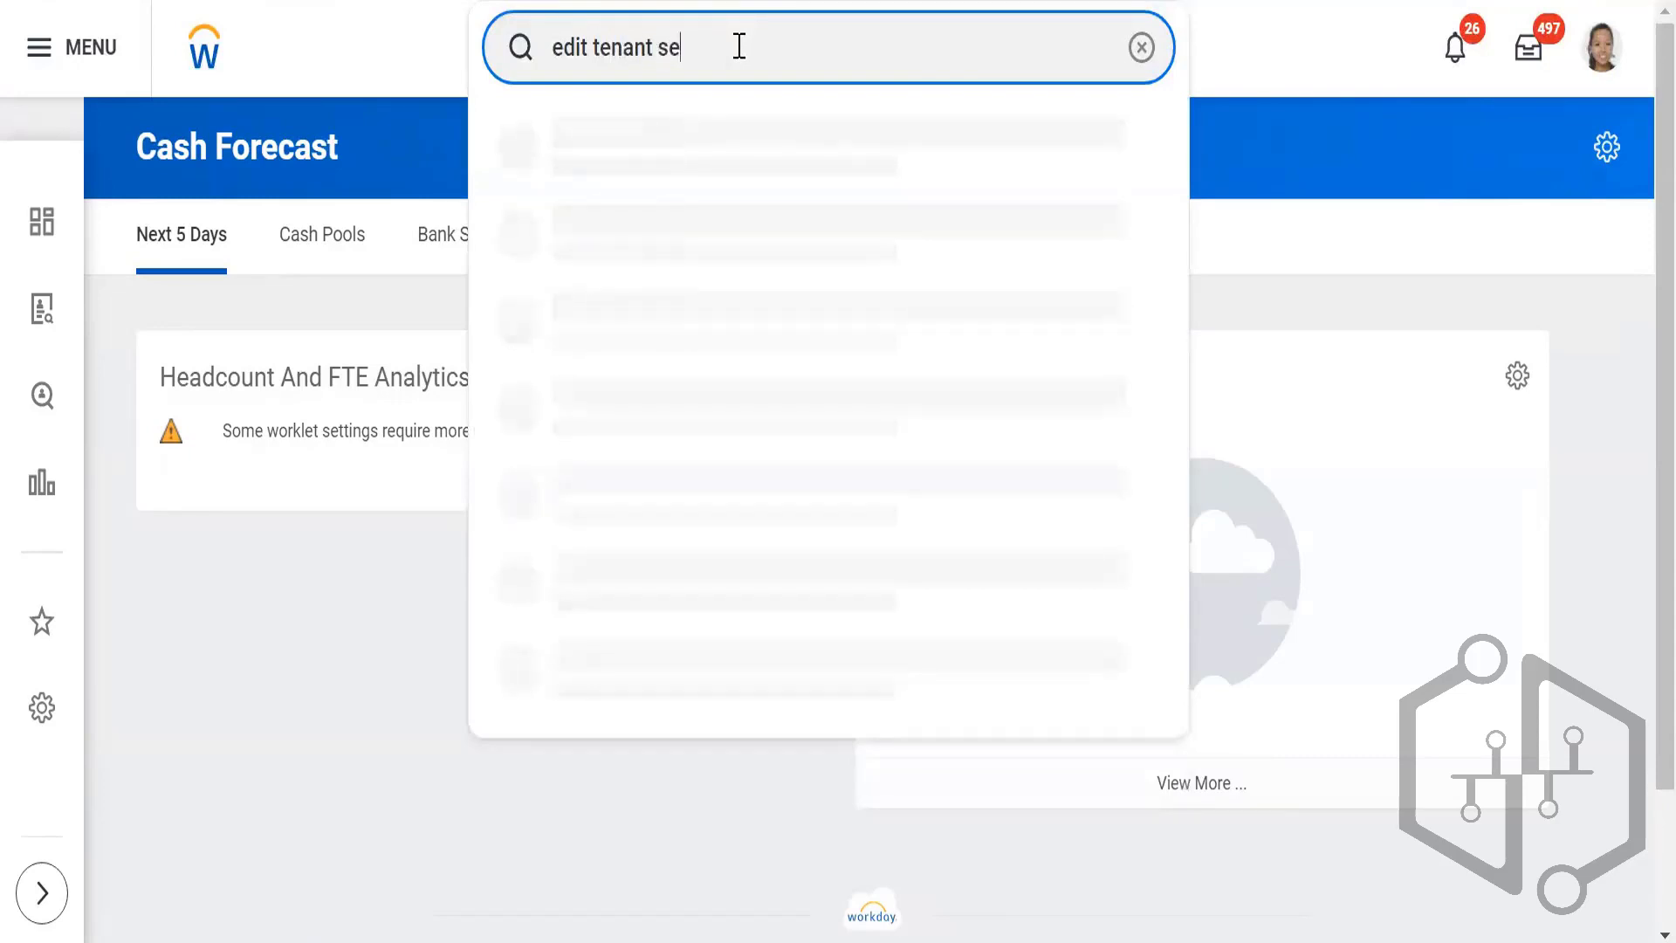
text(t up)
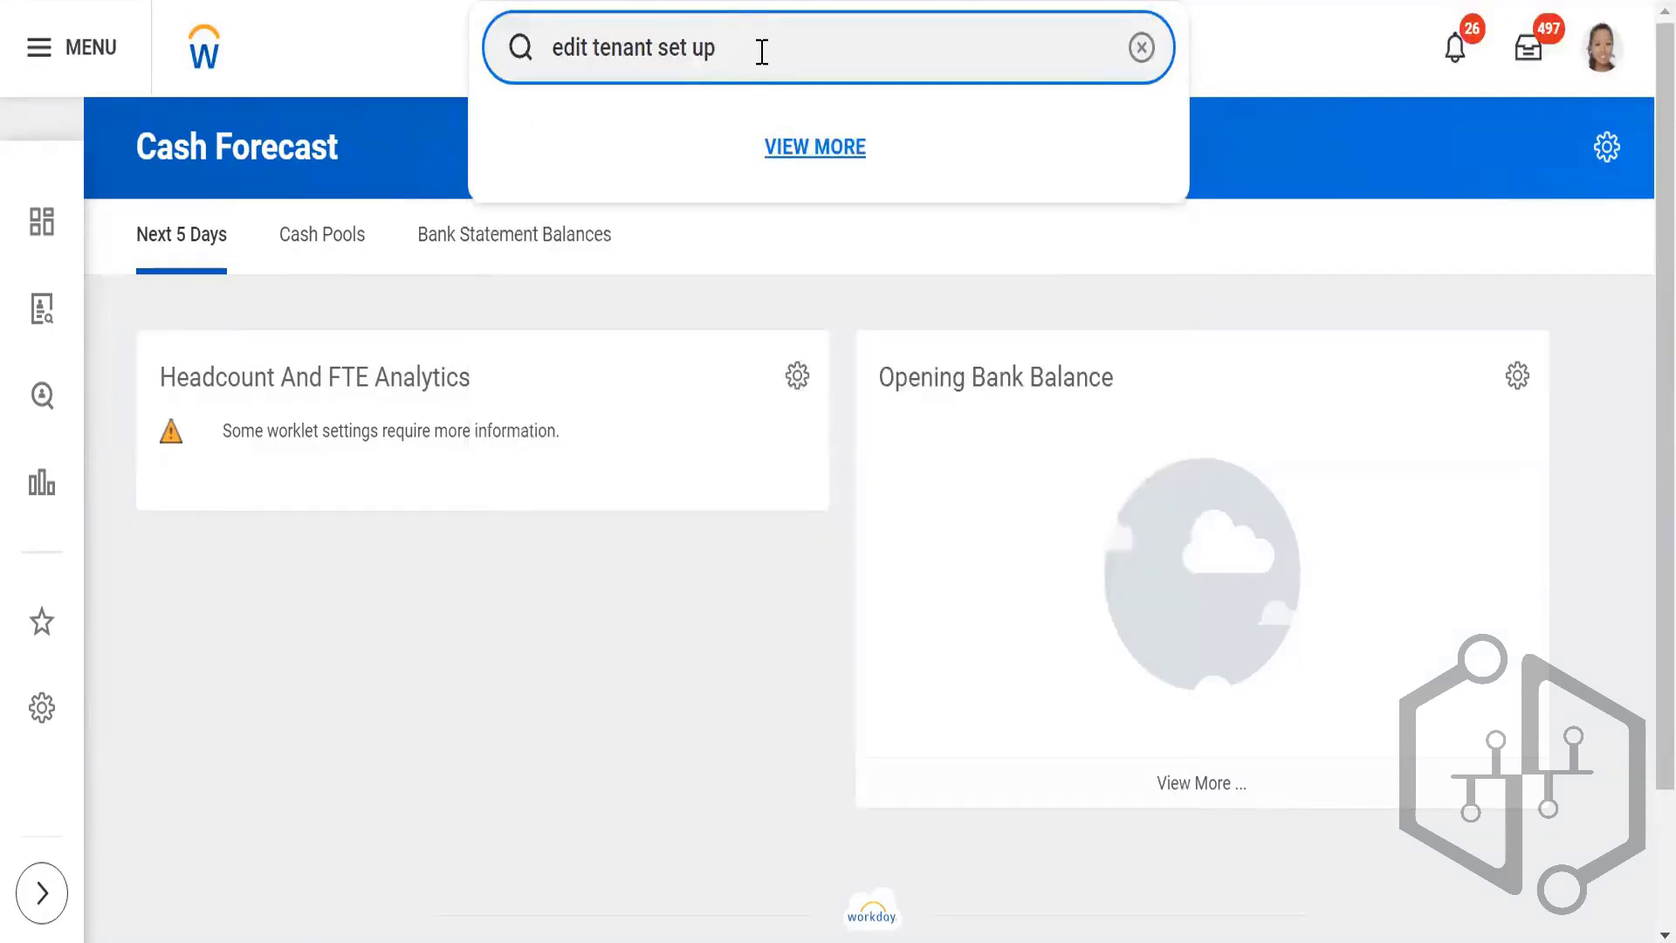
click(817, 148)
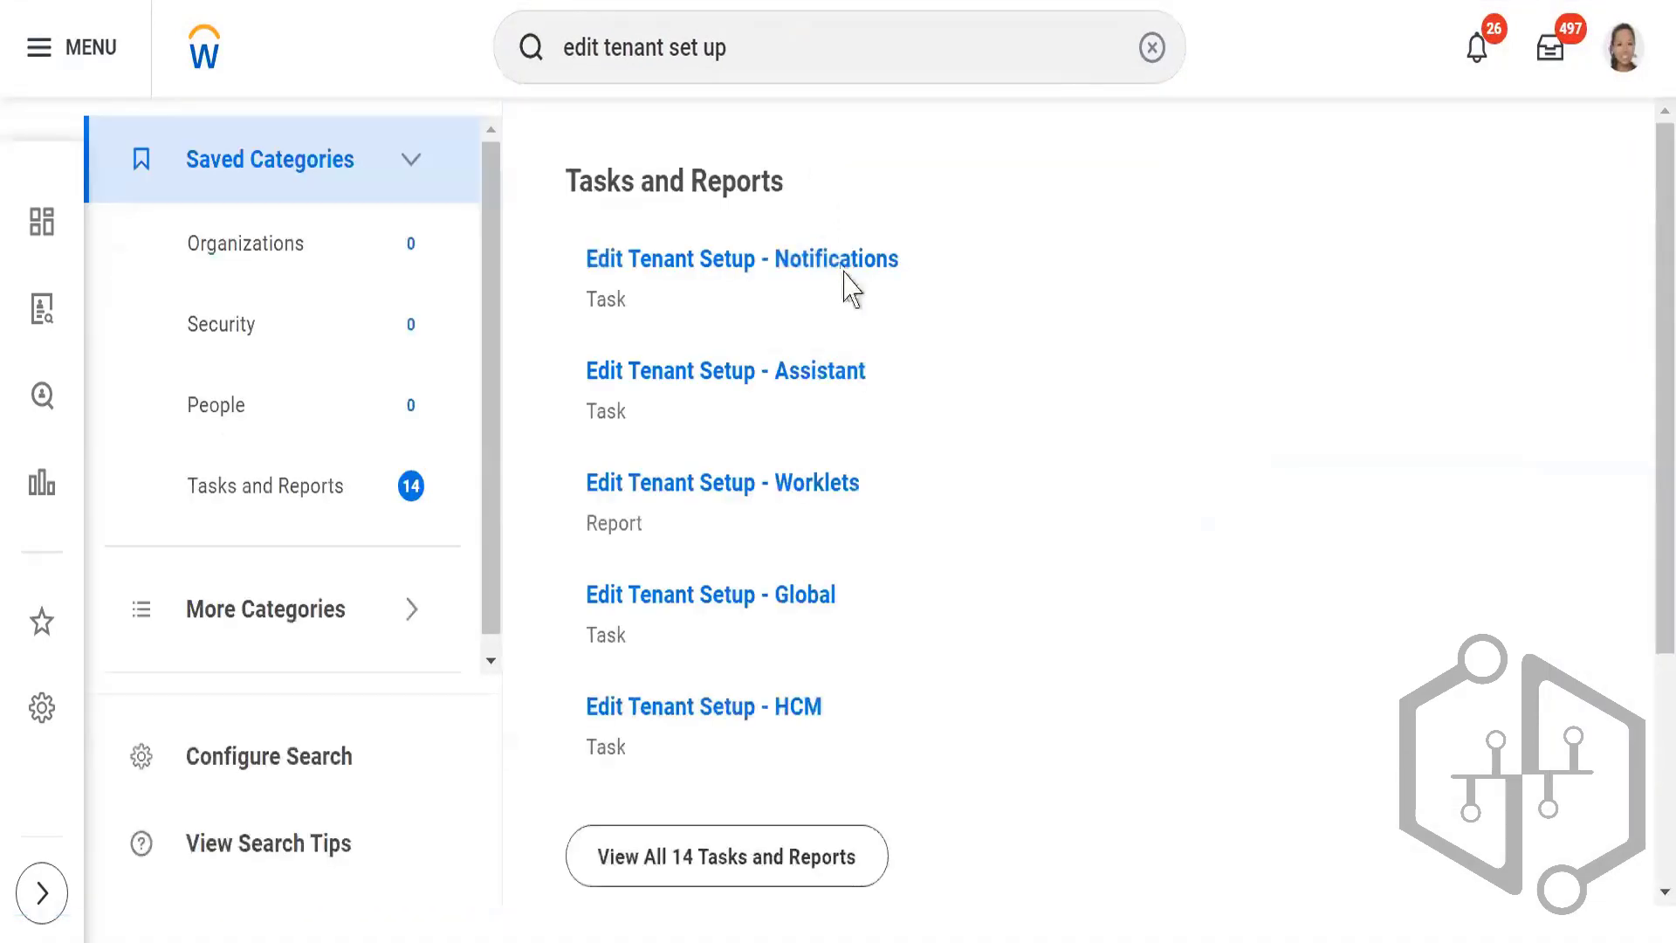
click(797, 259)
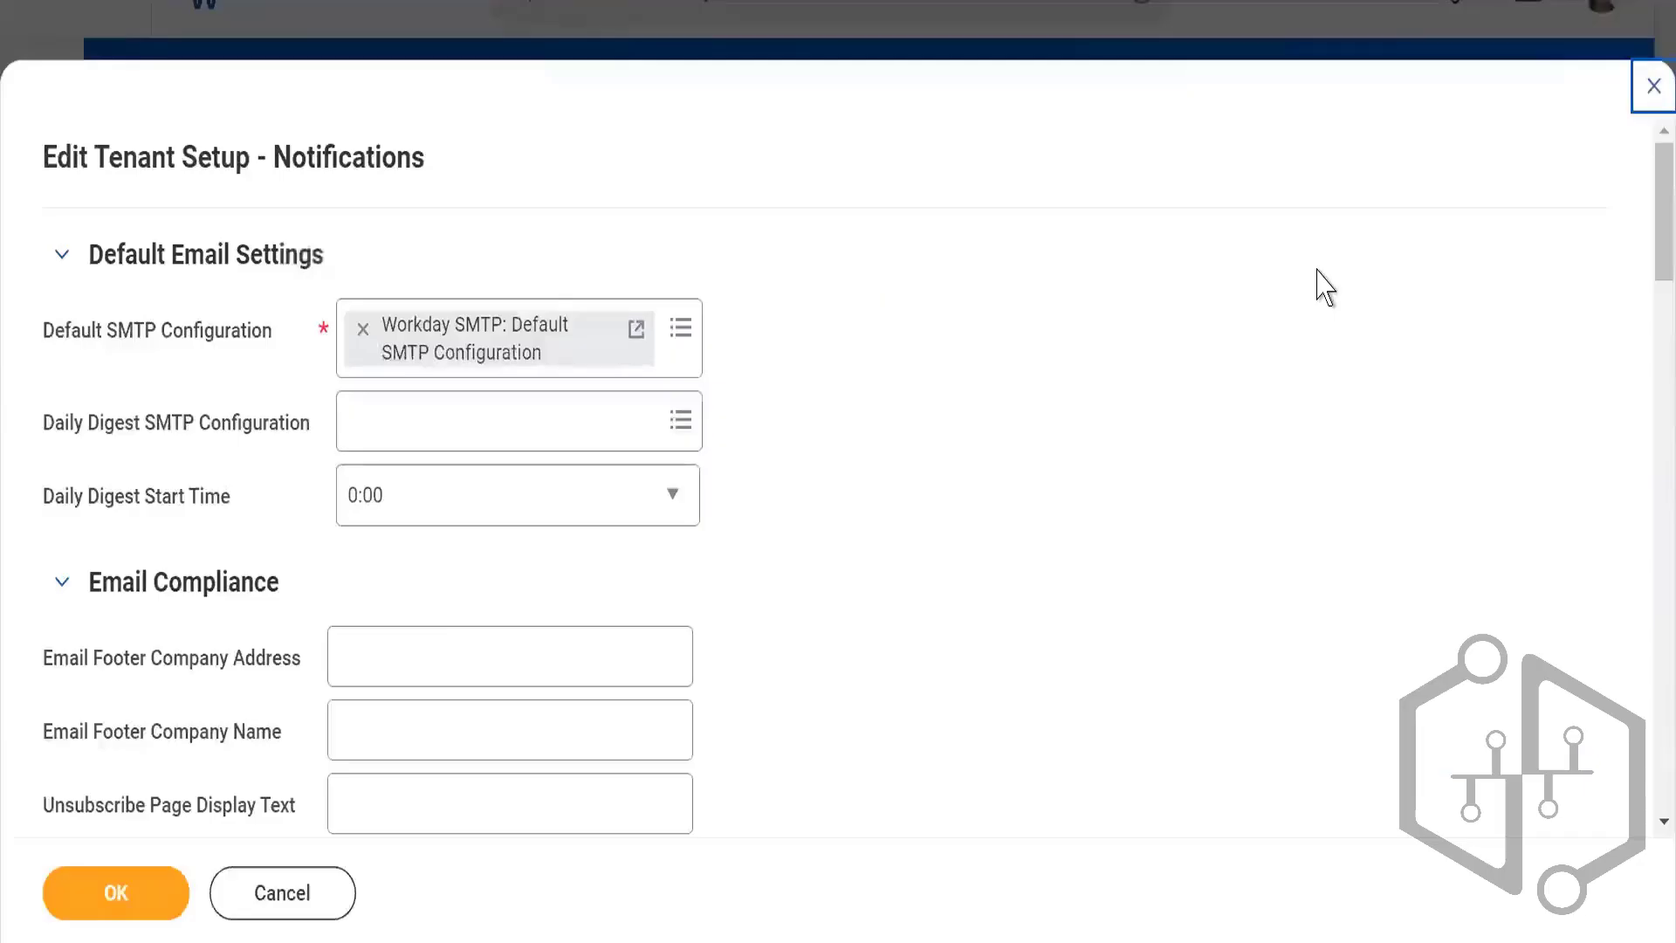
key(F5)
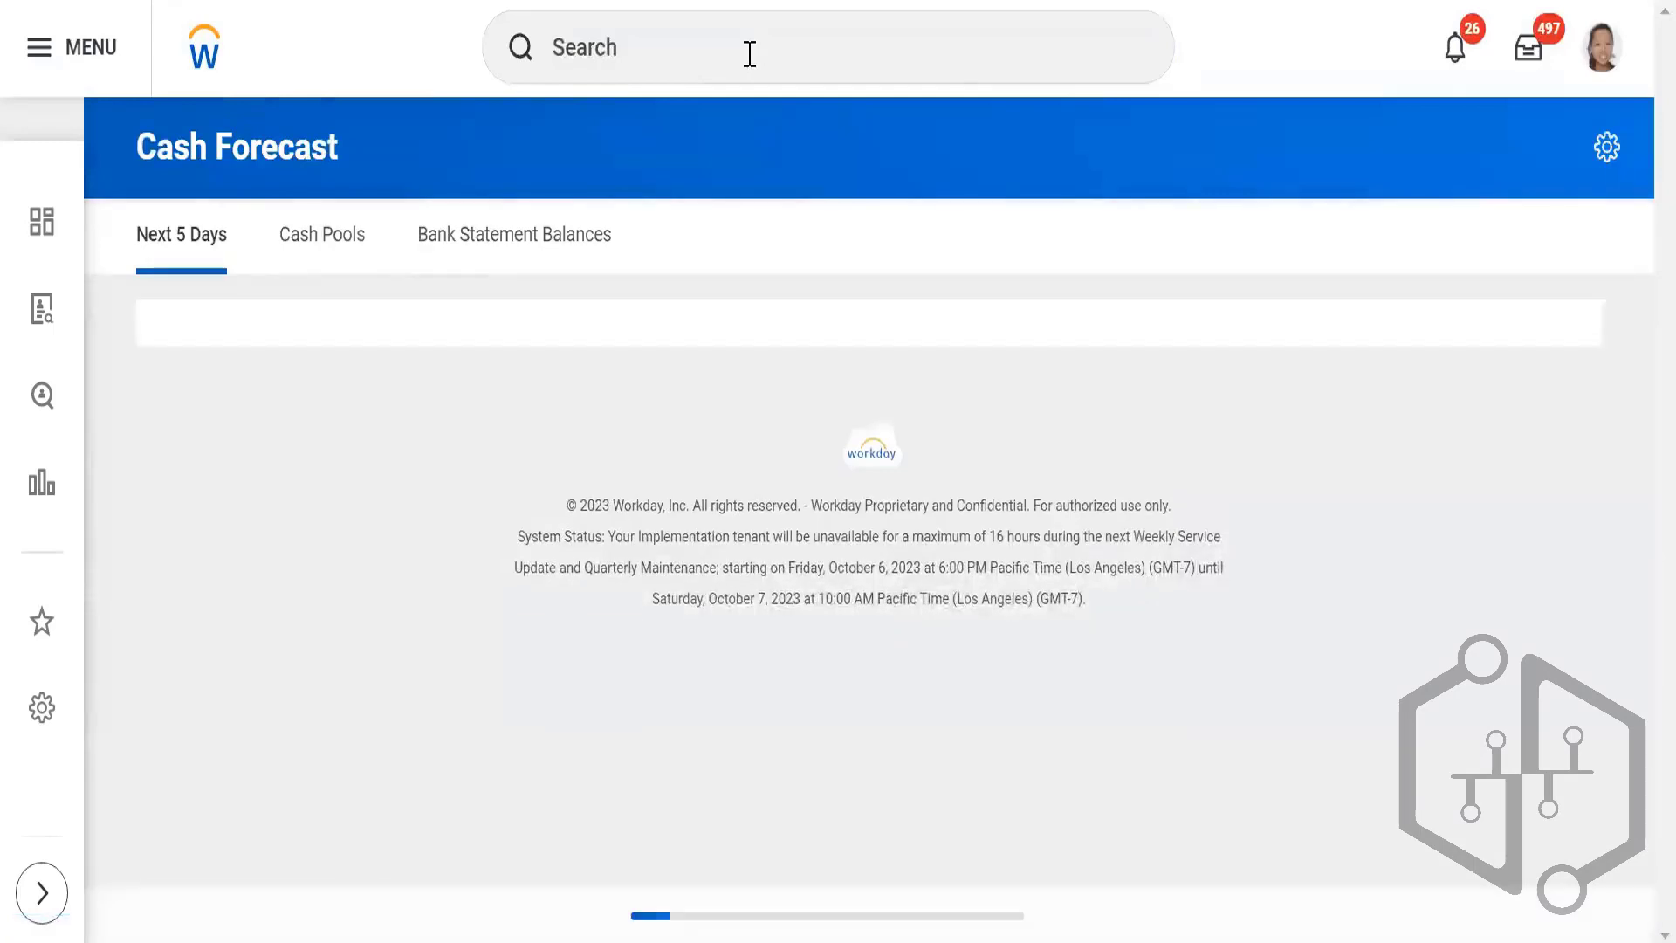
Step: Search for "edit tenant set up -hc" and open the Edit Tenant Setup - HCM task from the full results
click(749, 54)
text(e)
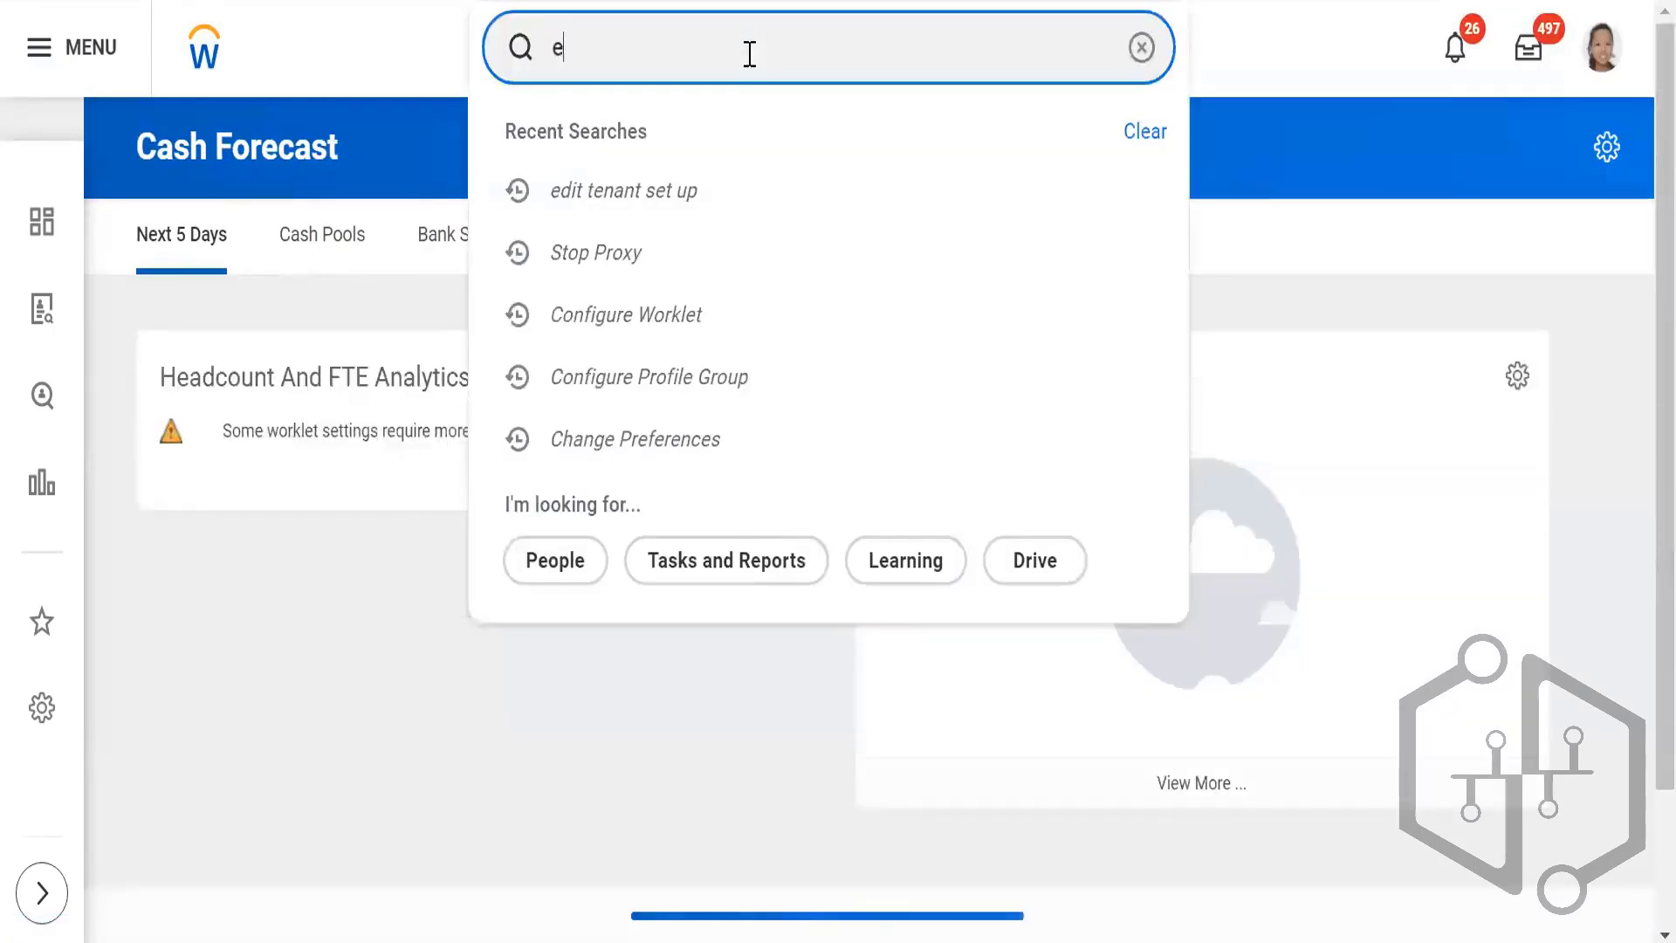
text(dit te)
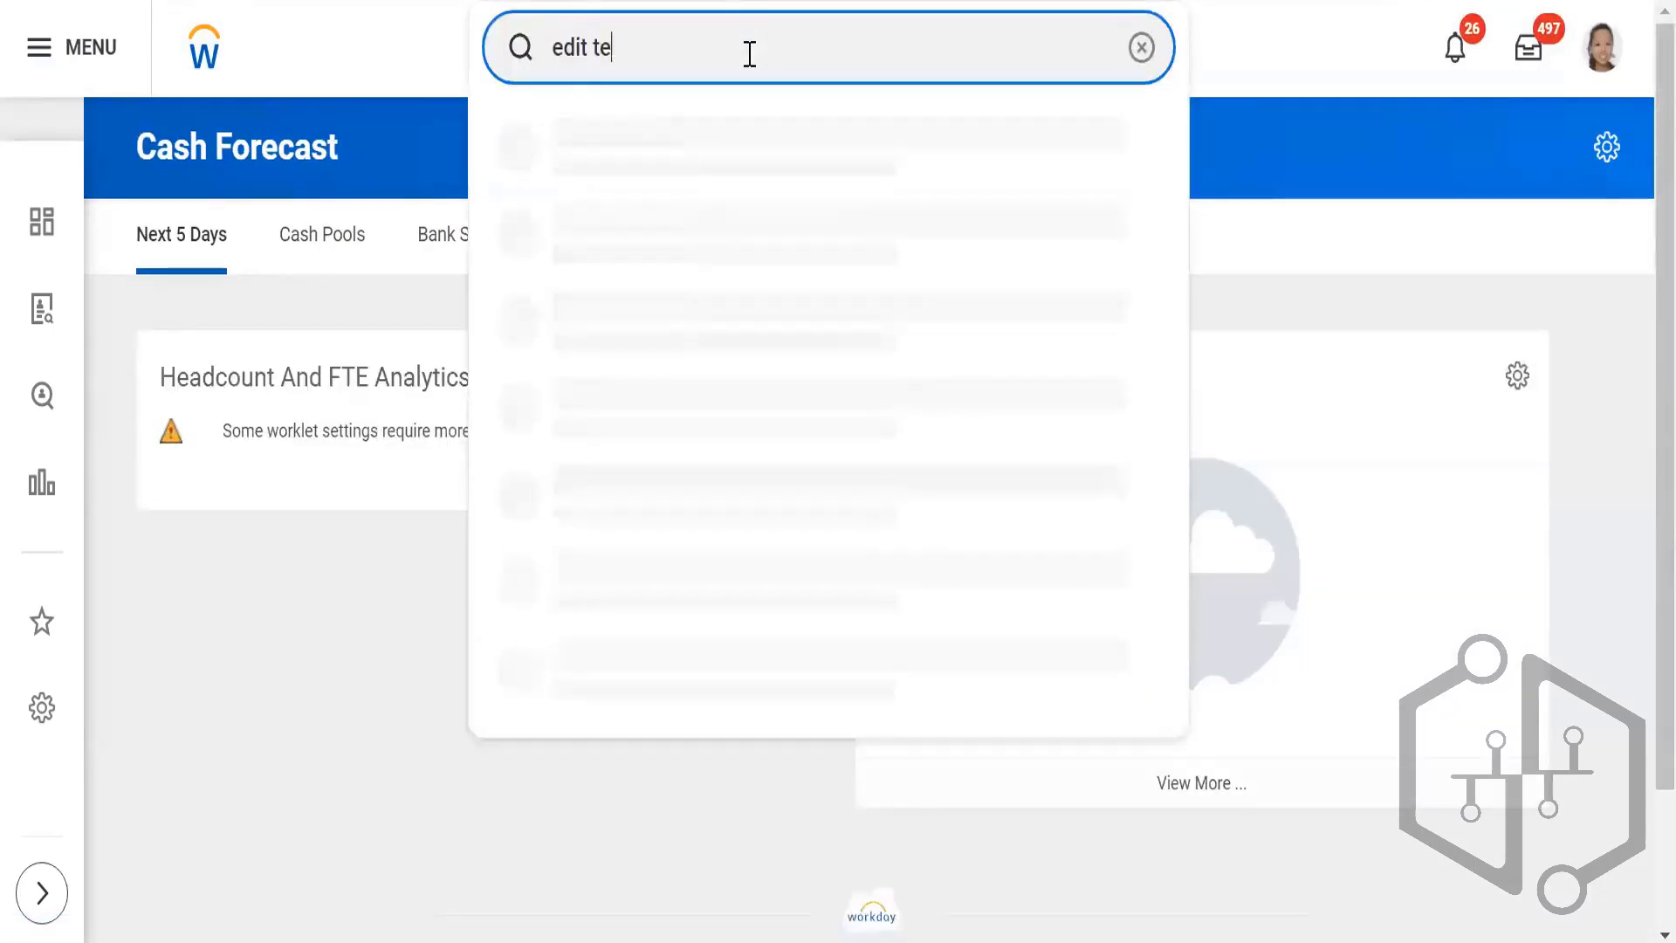
text(nna)
key(BackSpace)
text(ant s)
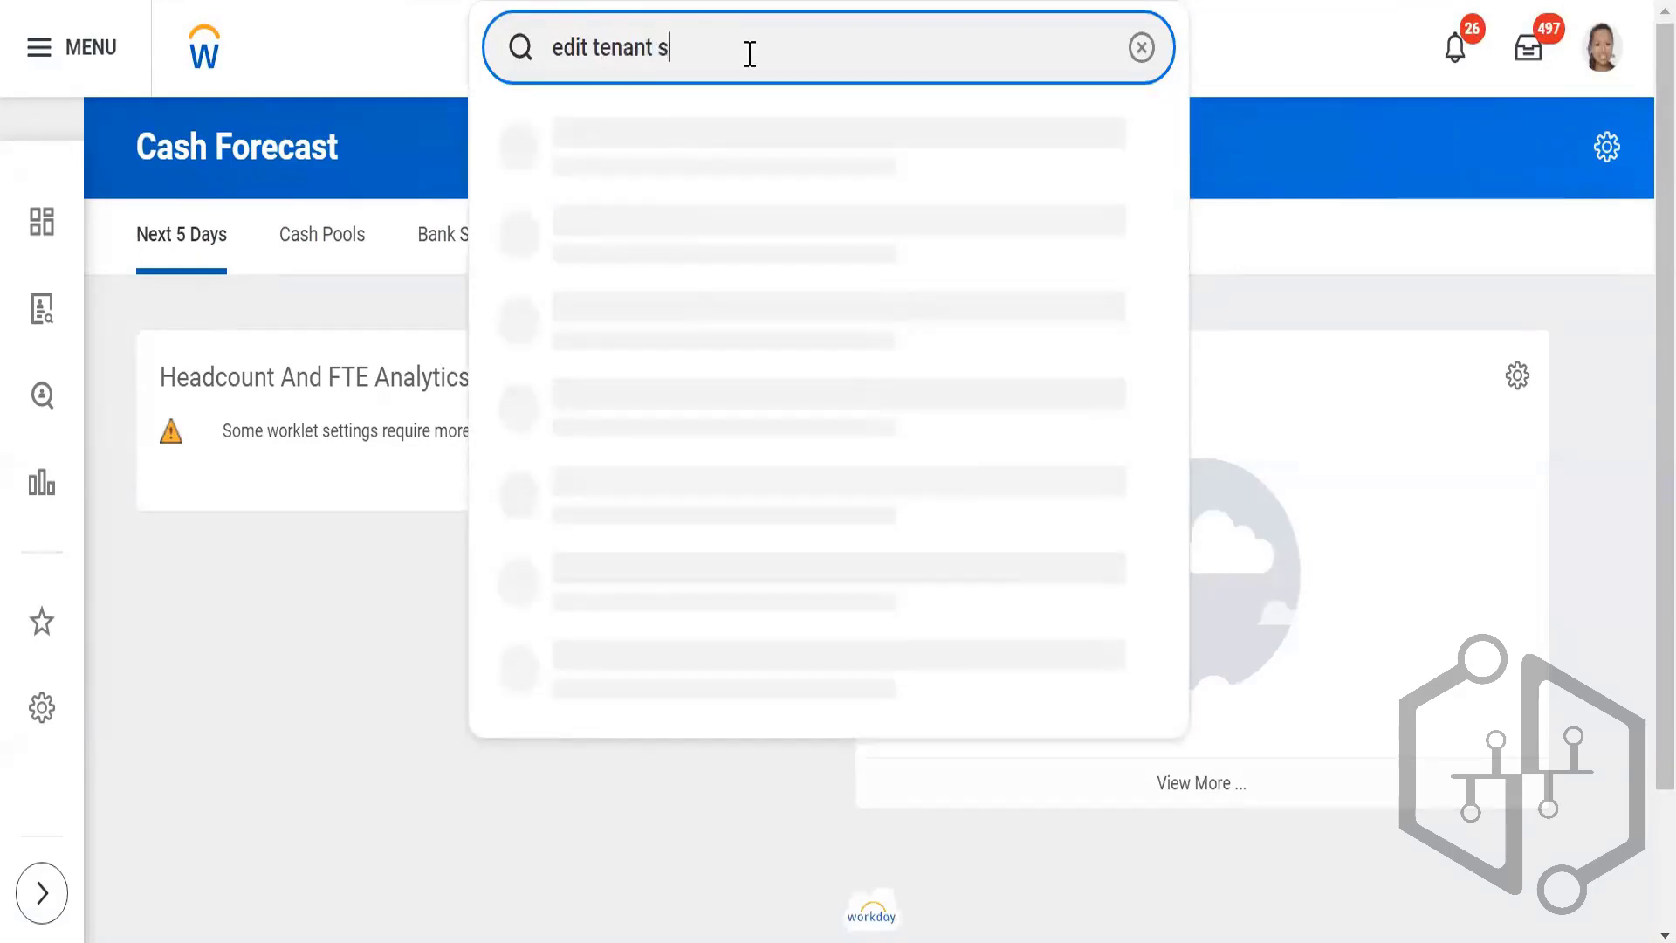
text(et up)
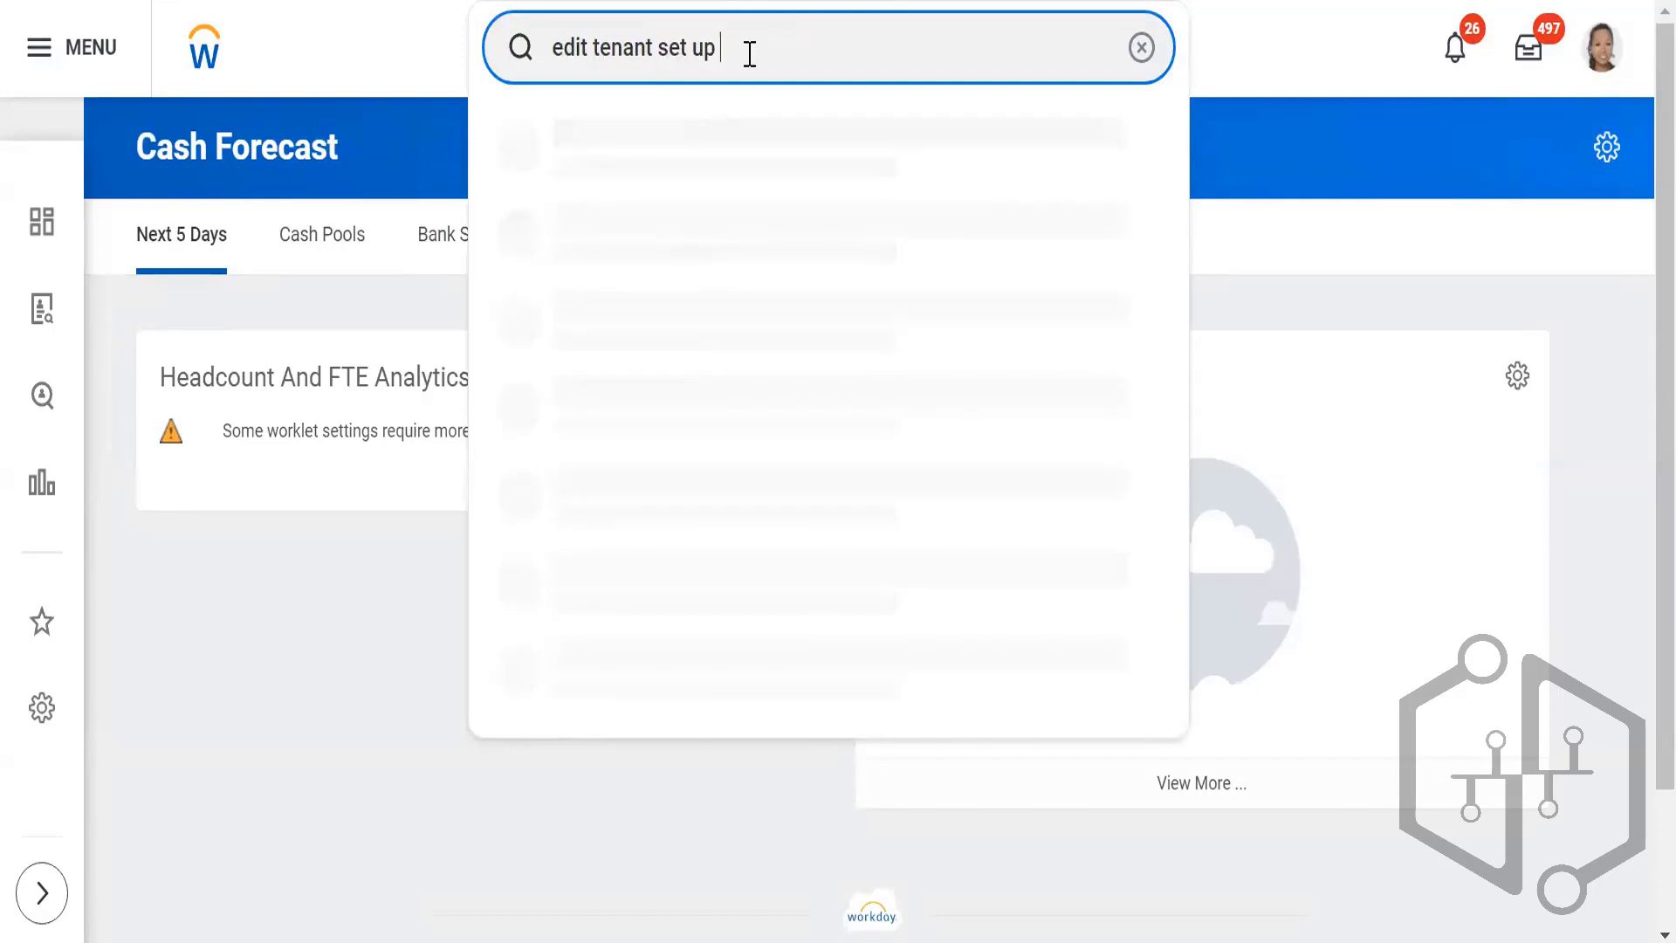
text( -hcm)
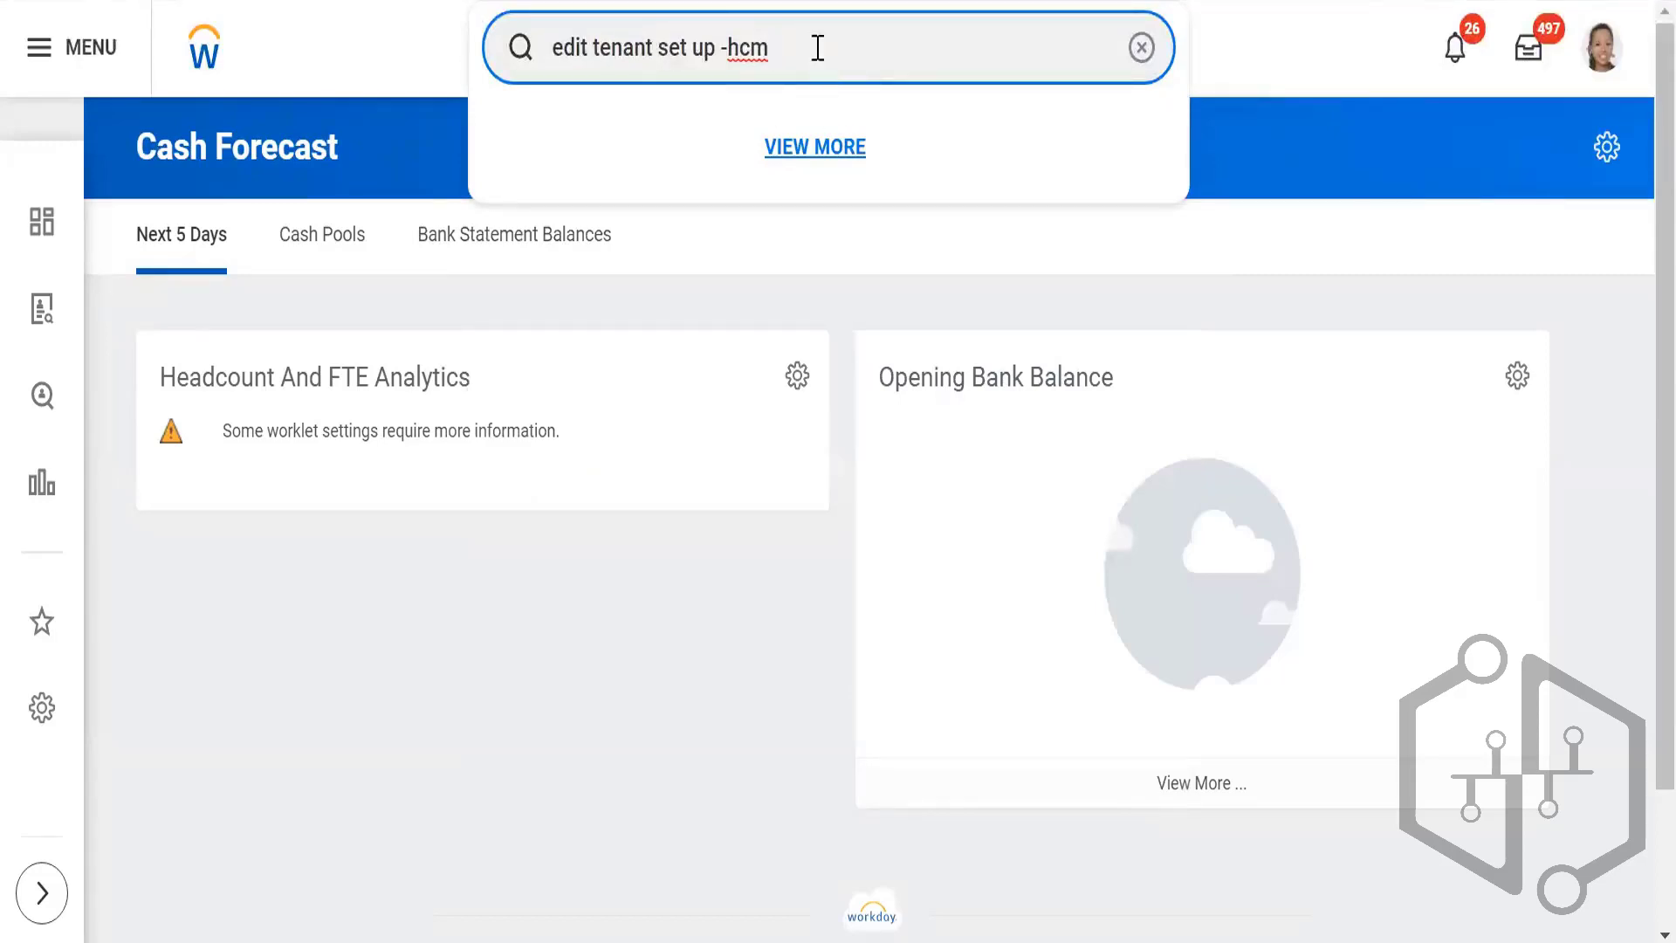
key(BackSpace)
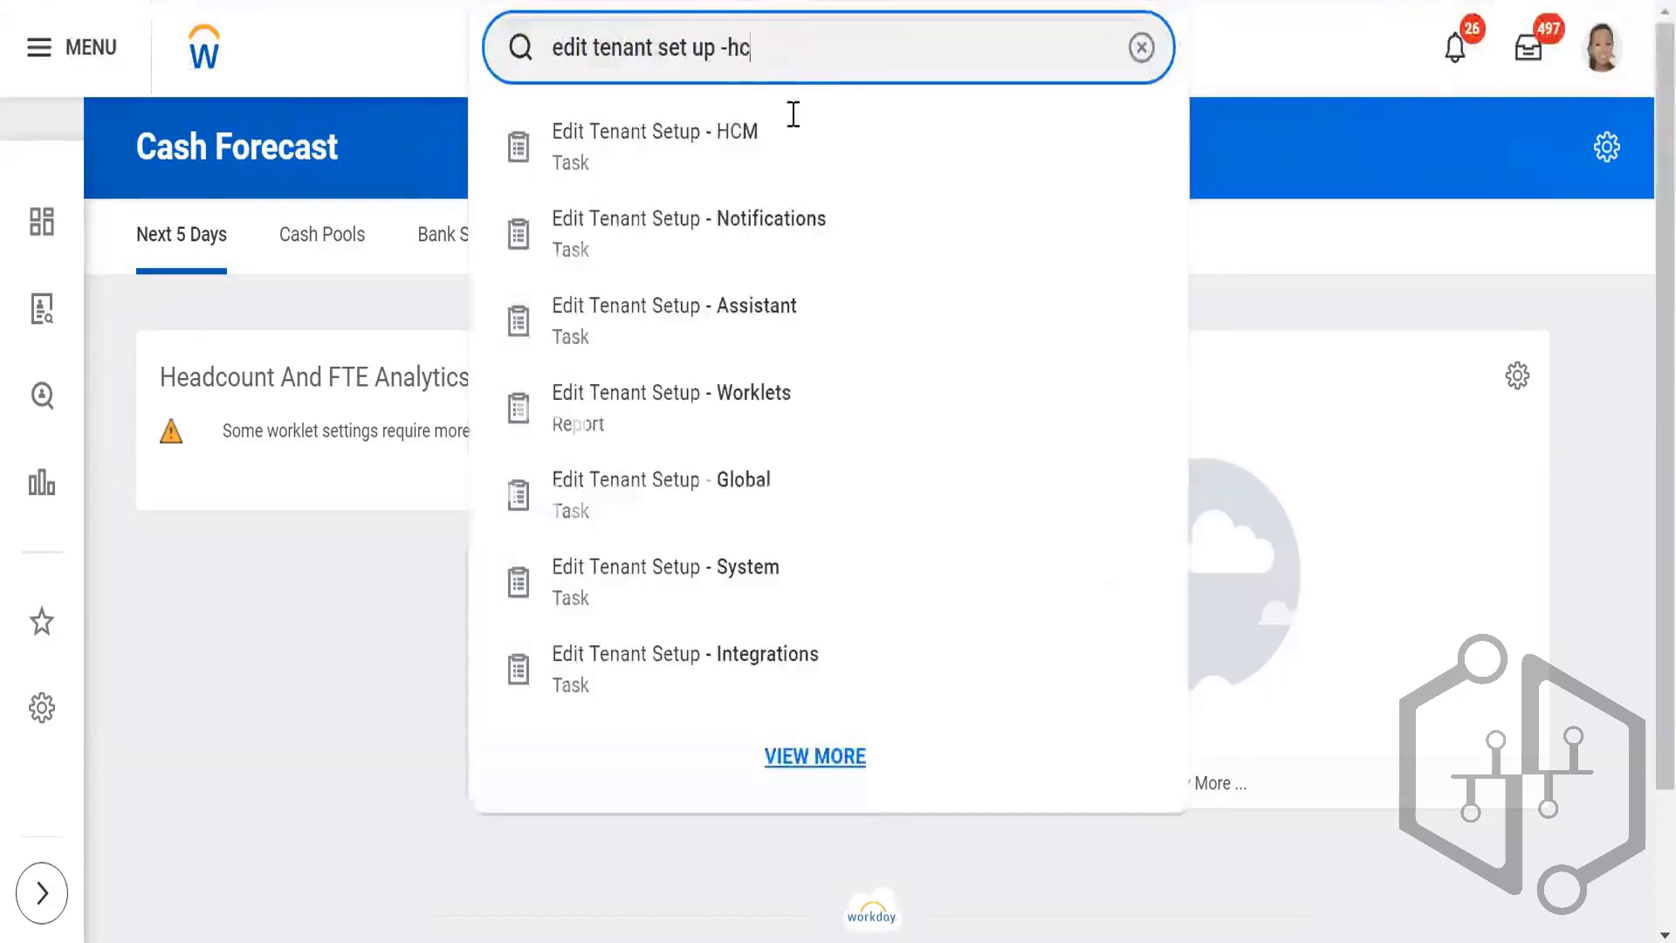
click(803, 146)
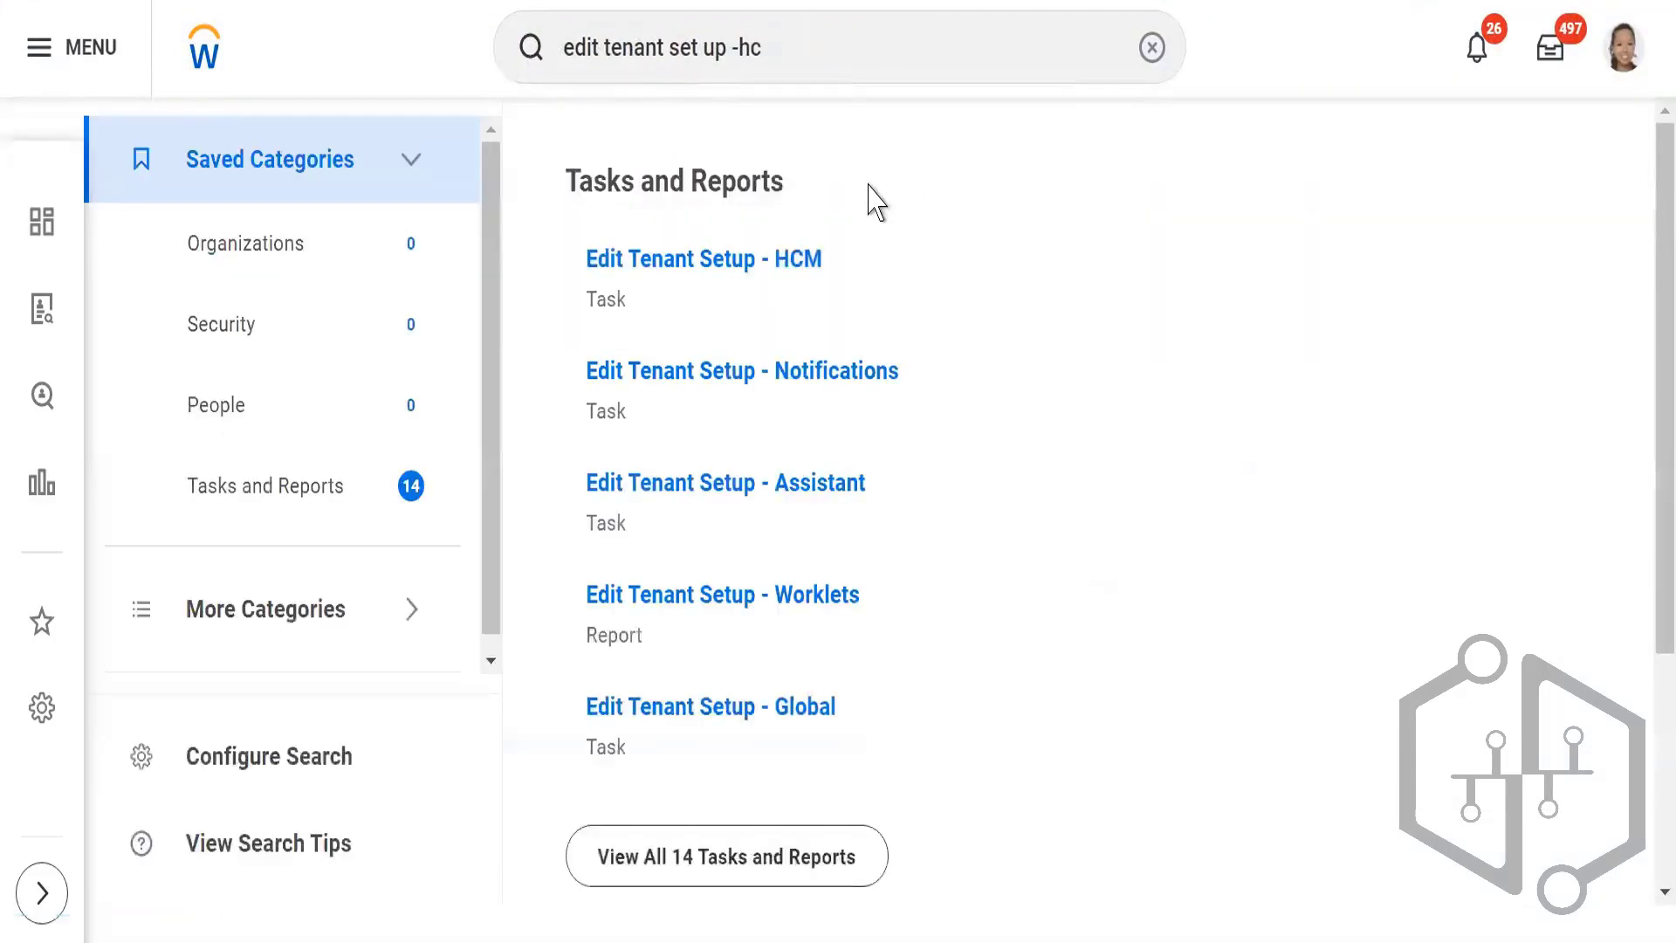
click(797, 262)
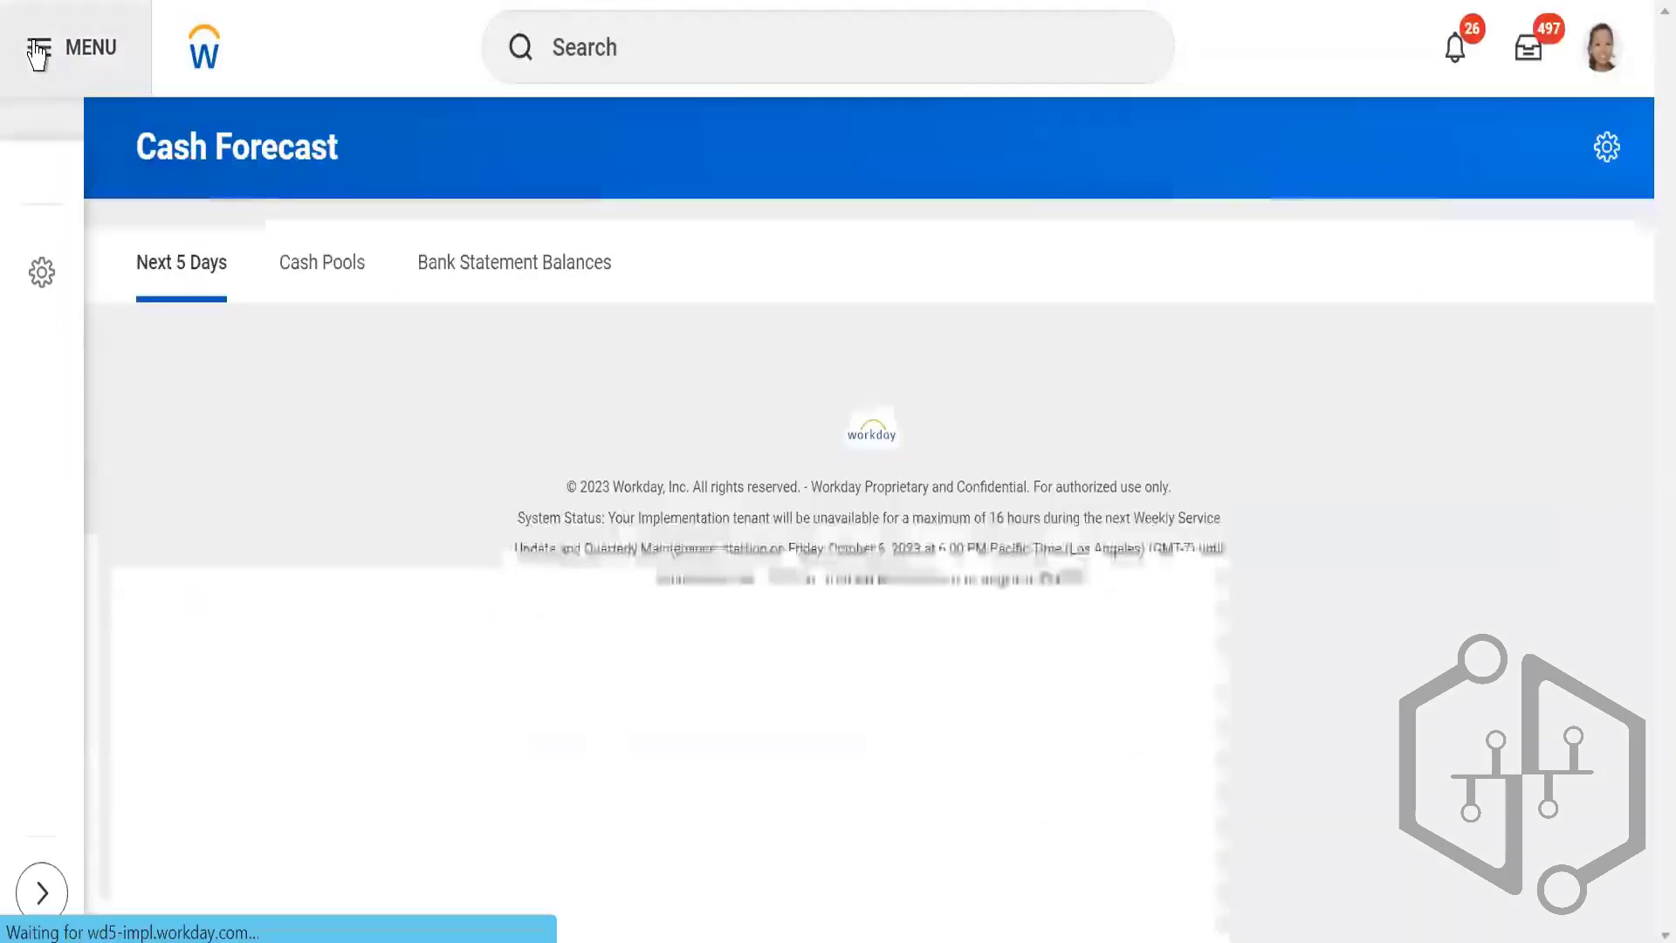
Step: Open the recruiting dashboard and review its cards from My Candidates through Ready for Hire Tasks
click(38, 52)
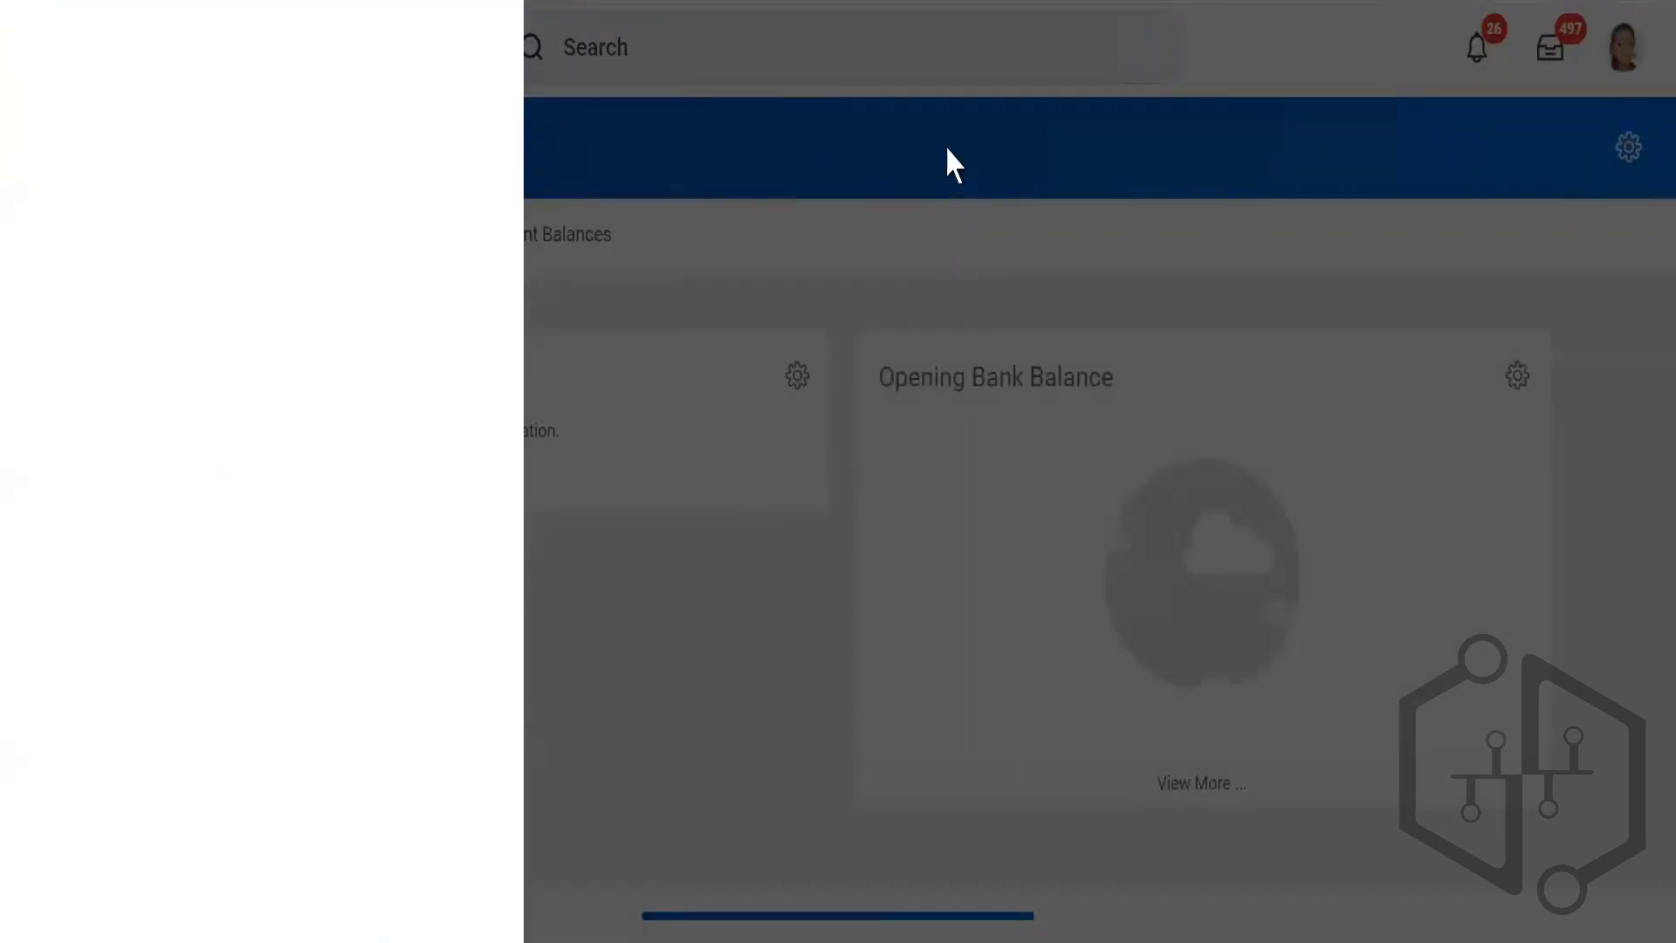
click(527, 2)
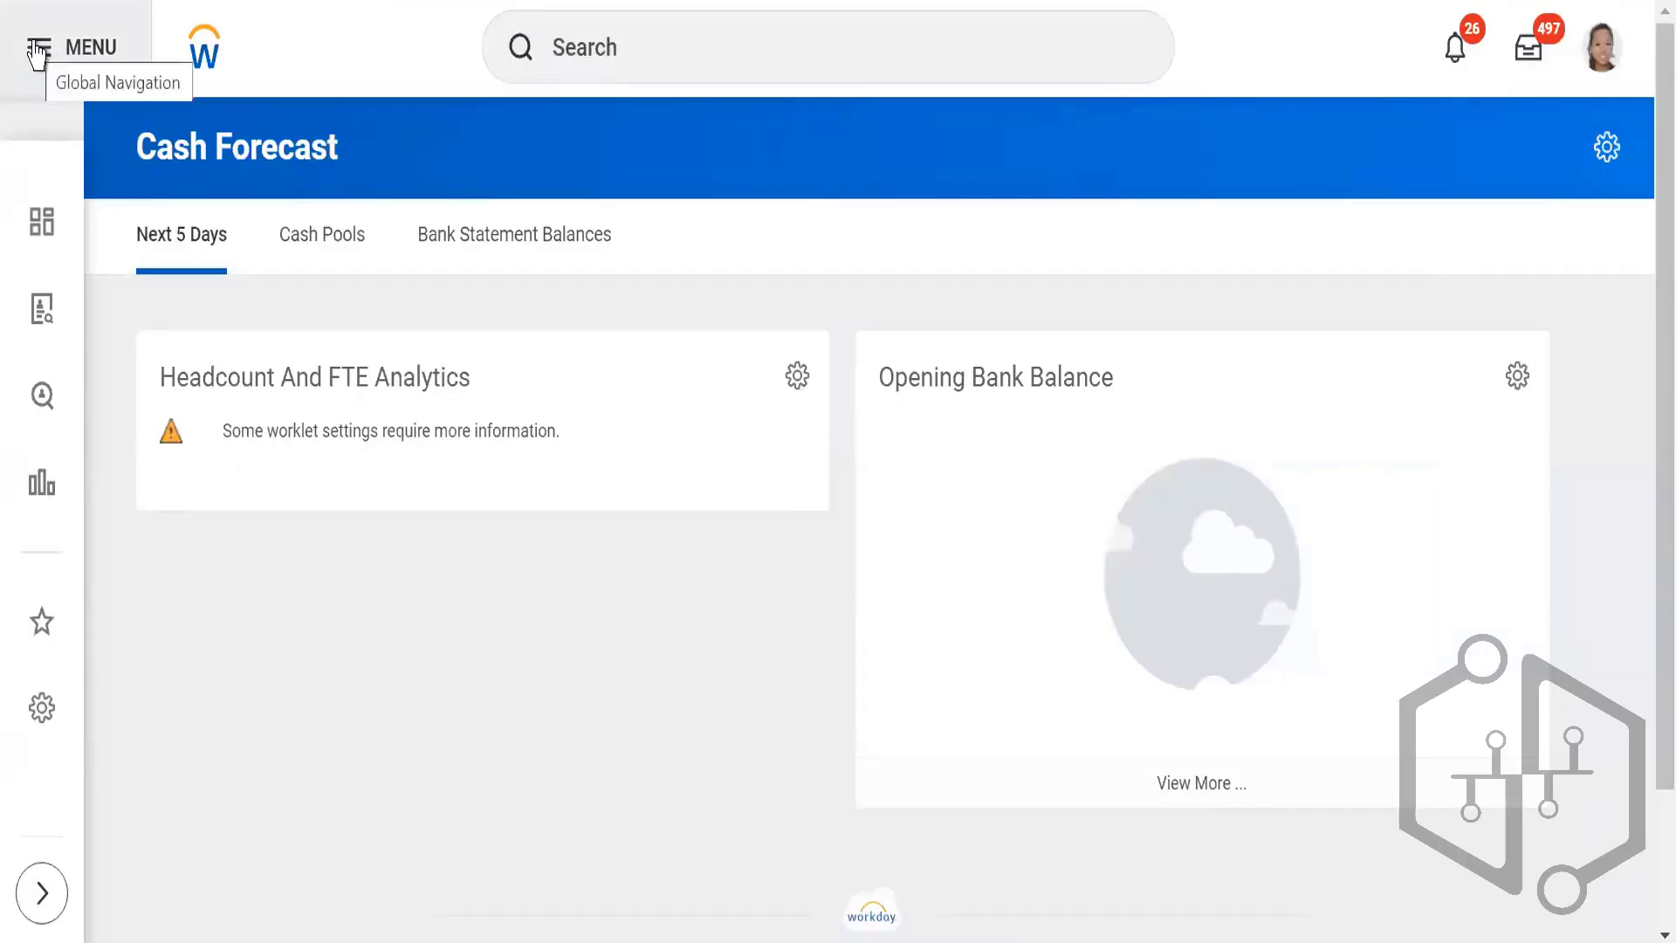
click(39, 240)
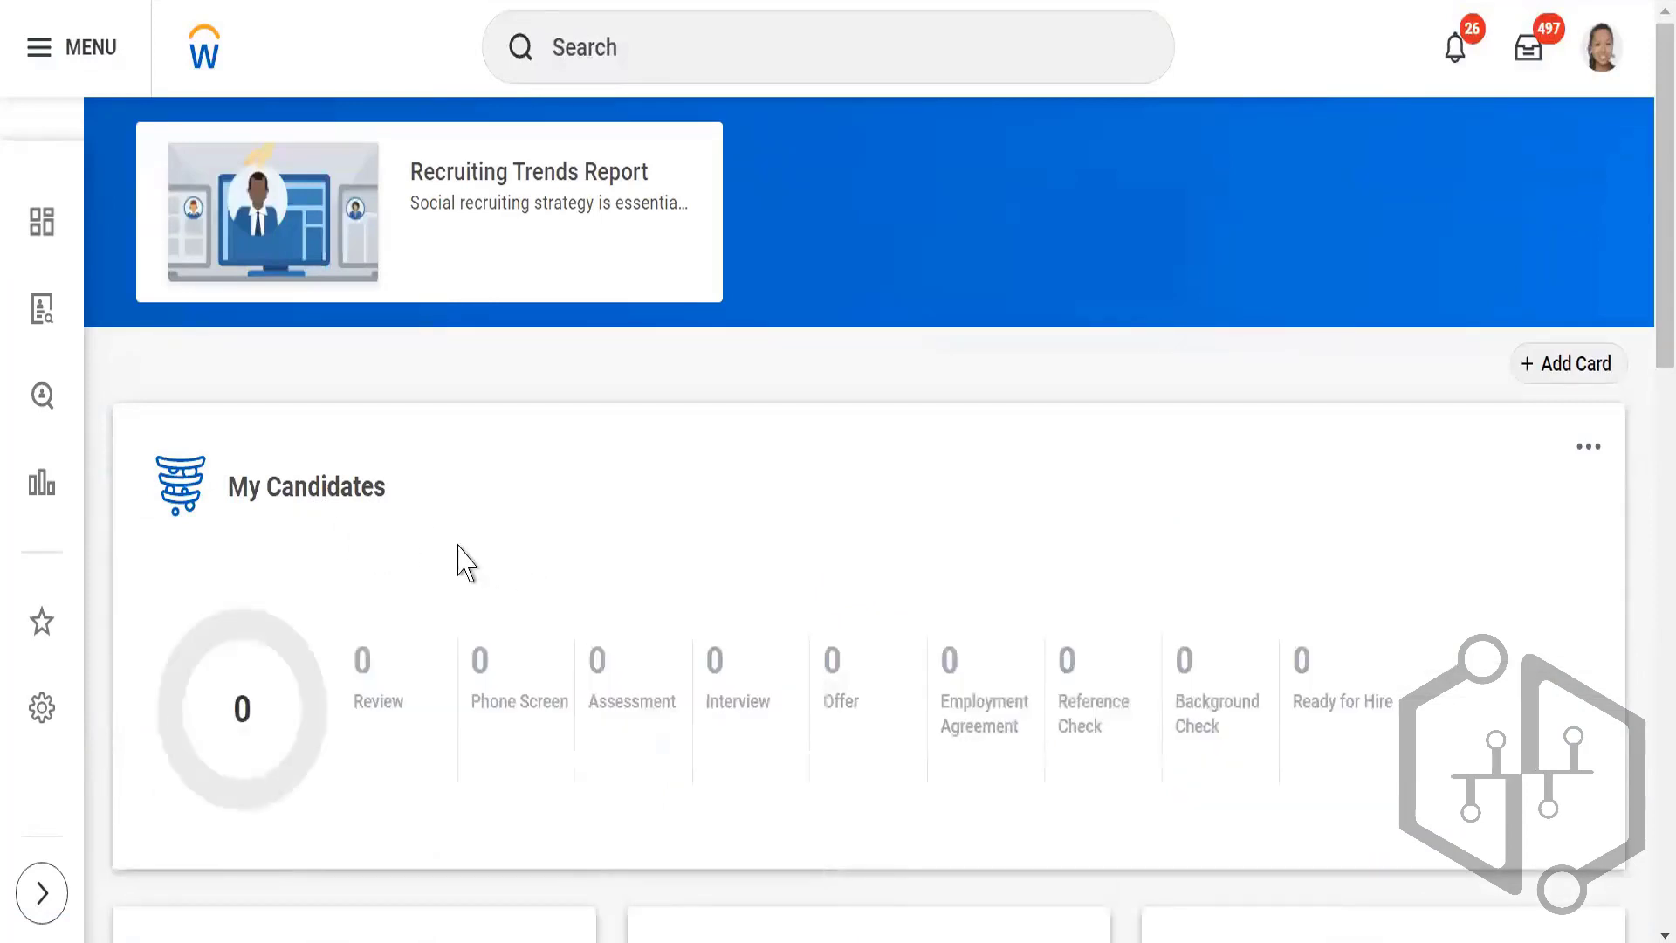
scroll(355, 509, down, 5)
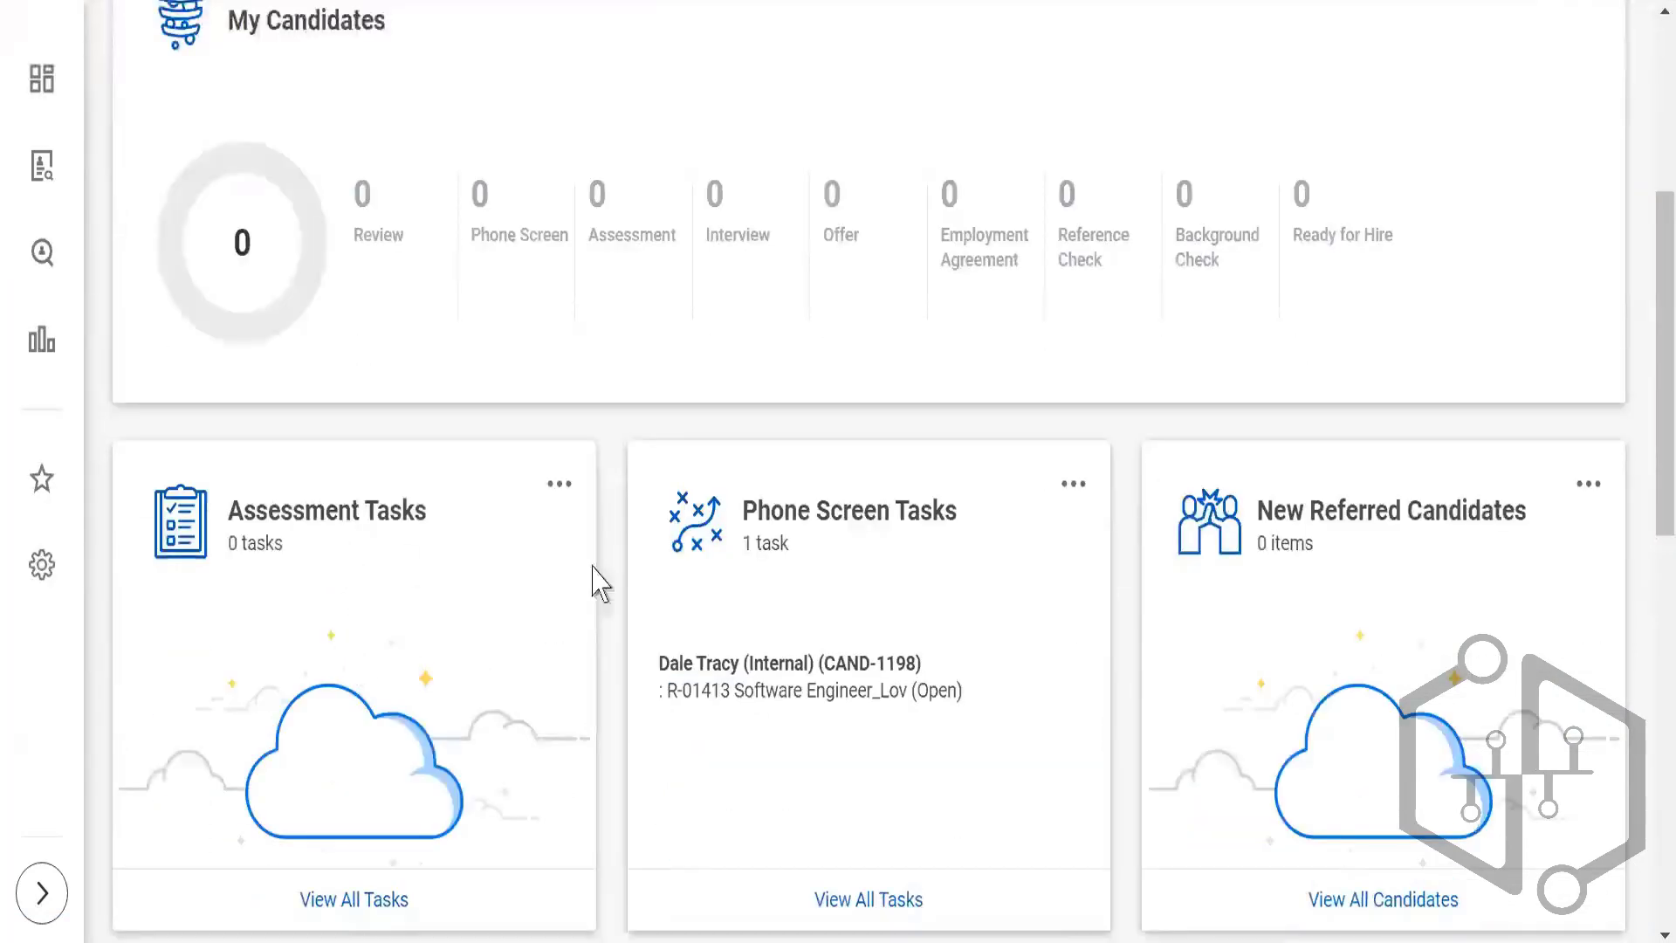
scroll(969, 659, down, 7)
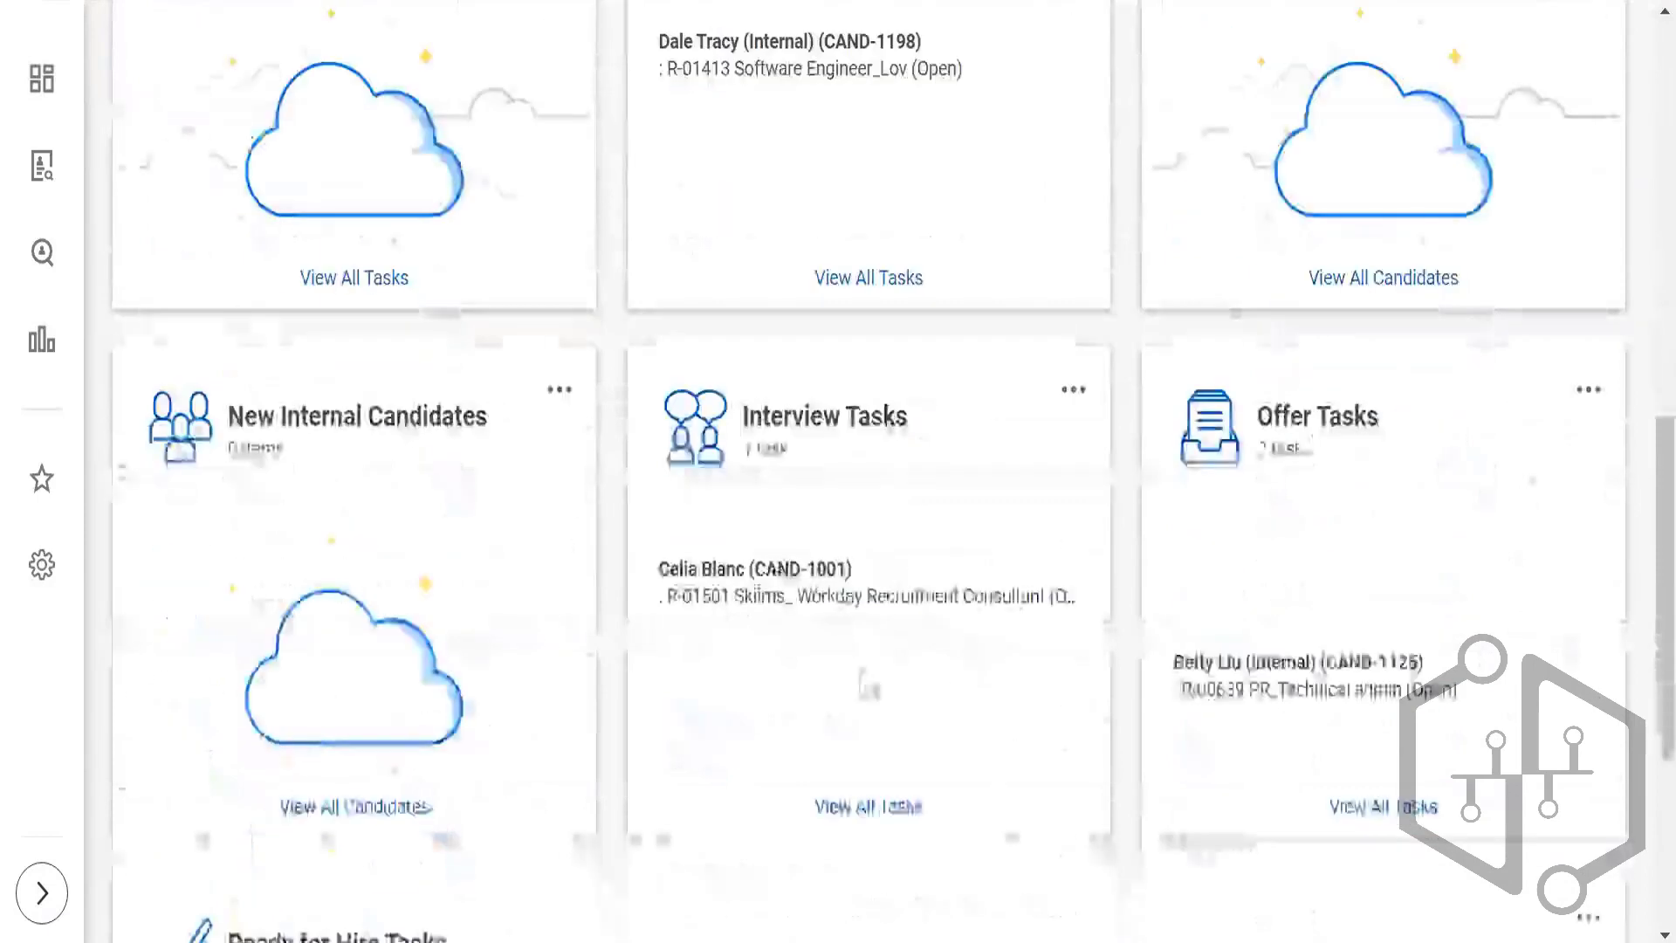
scroll(987, 524, down, 4)
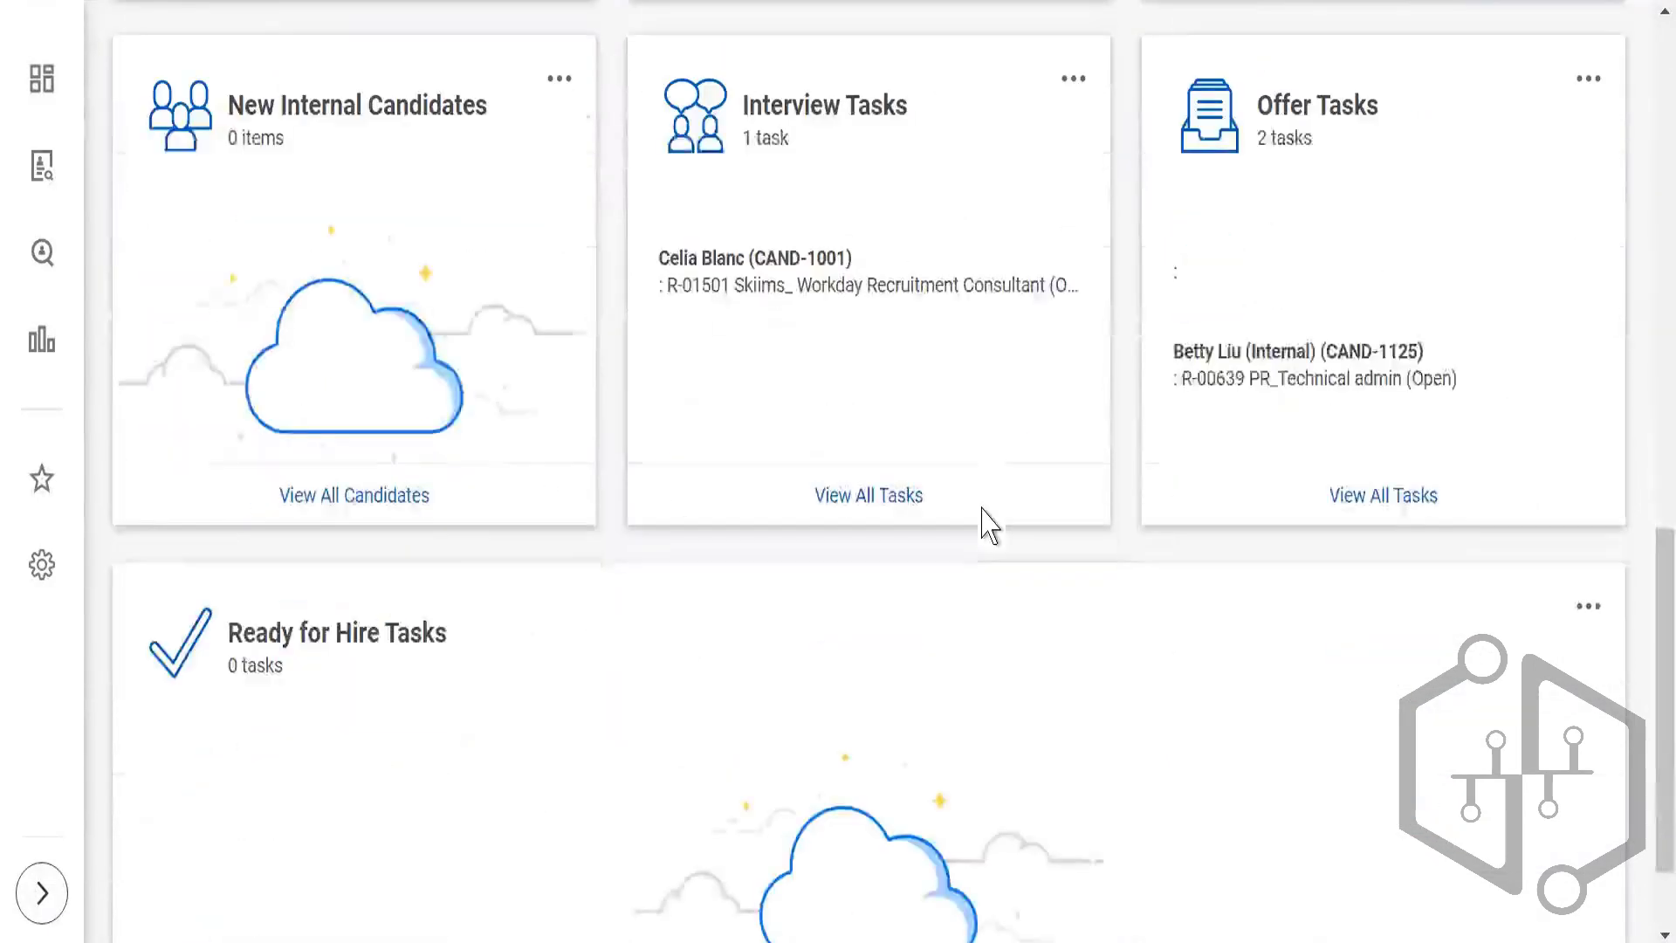
scroll(984, 521, down, 2)
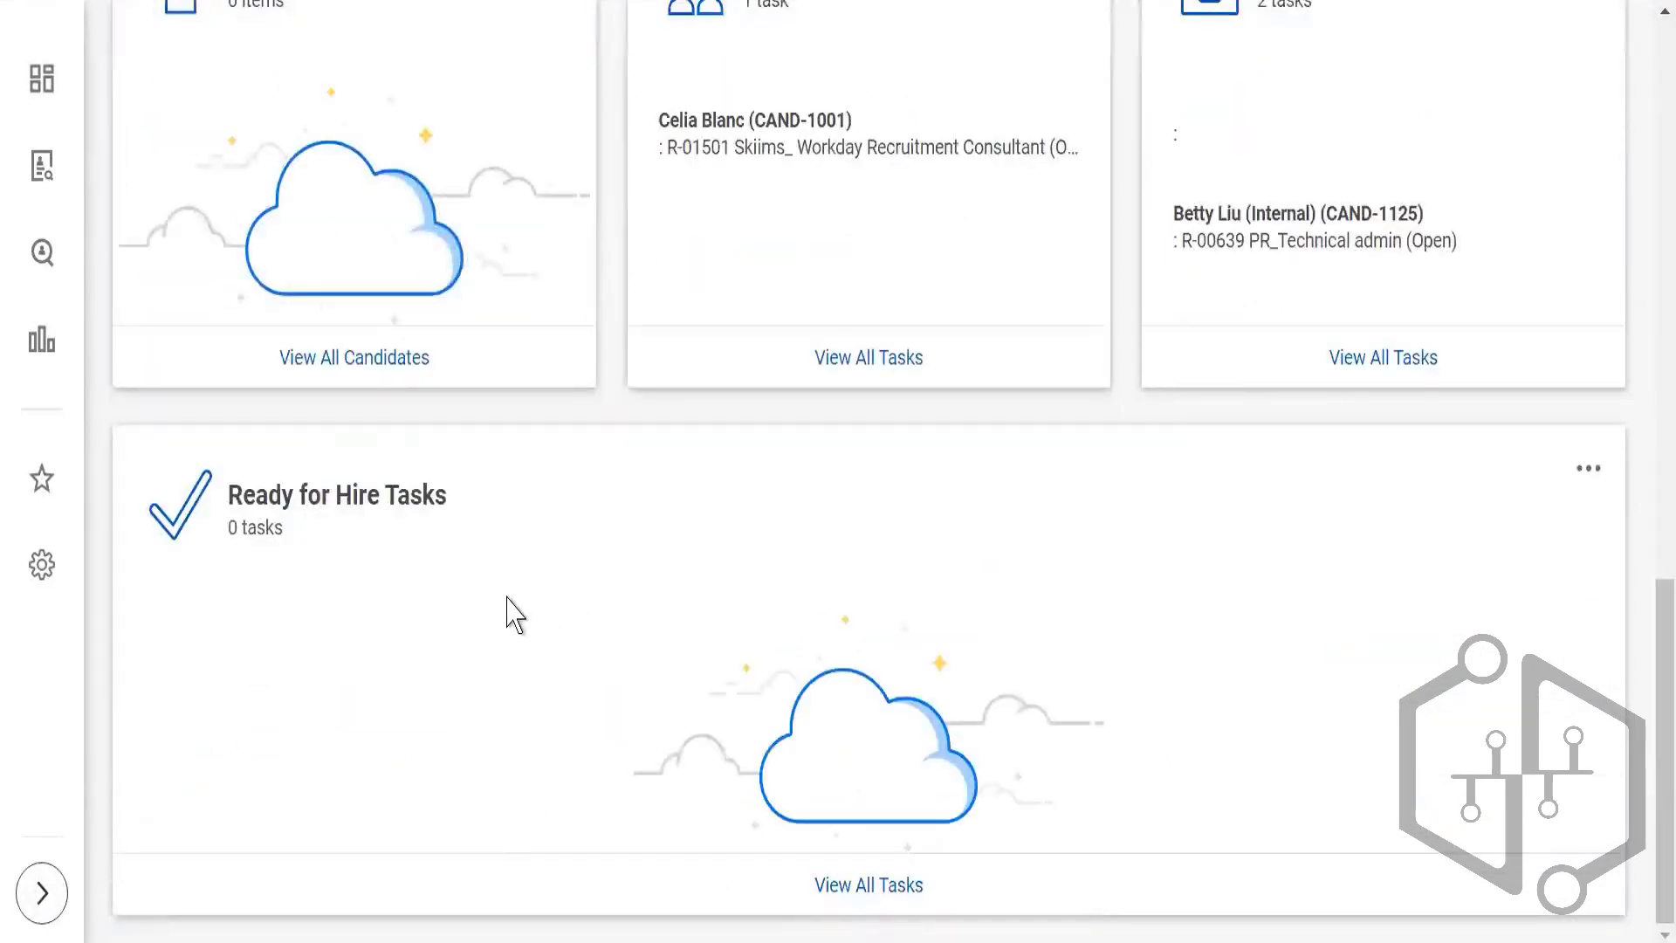
Step: Look through the saved list of apps in the global menu from My Learning Courses to Workday HCM Data Guide, and close it
scroll(515, 617, up, 15)
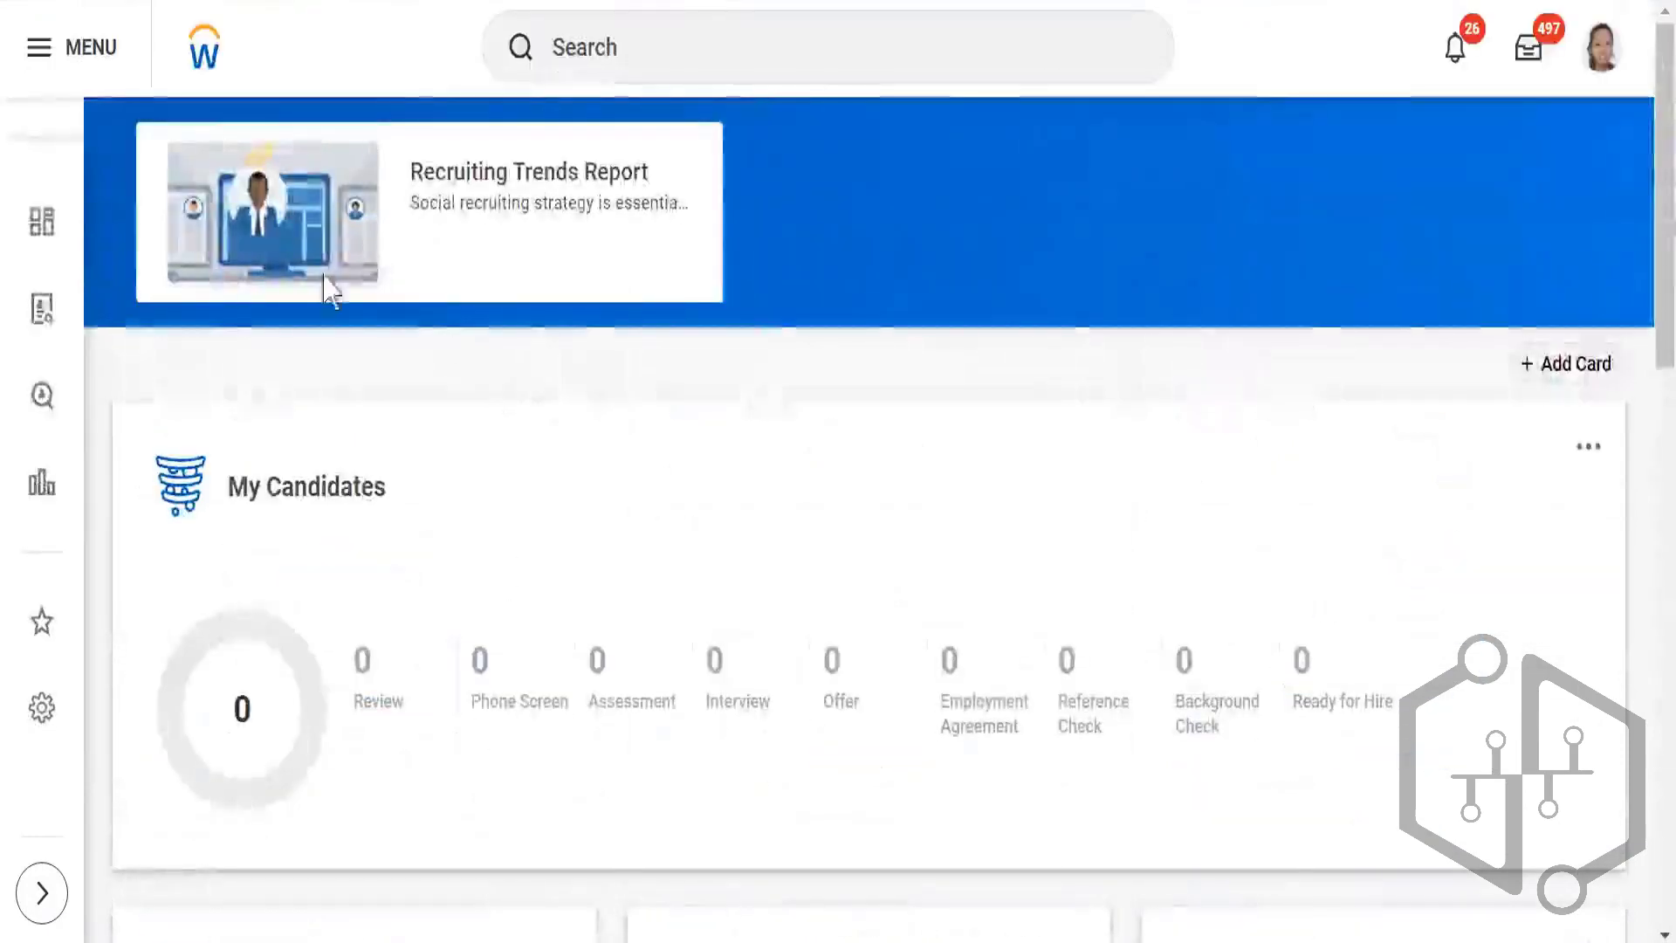
click(39, 58)
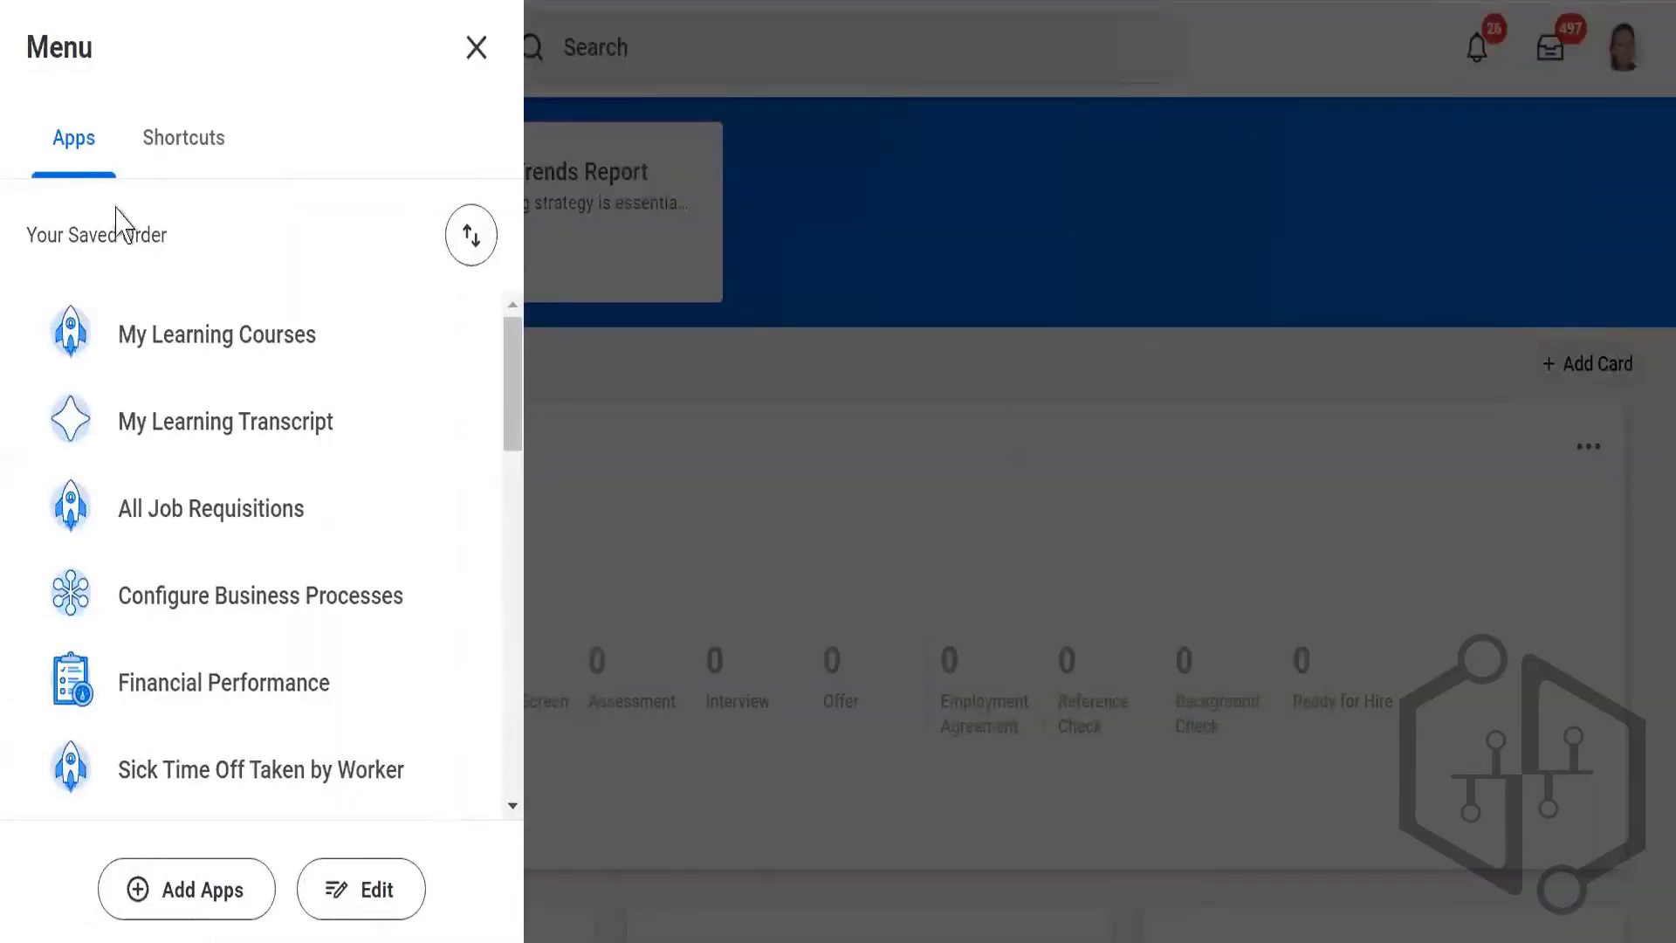
scroll(187, 532, down, 9)
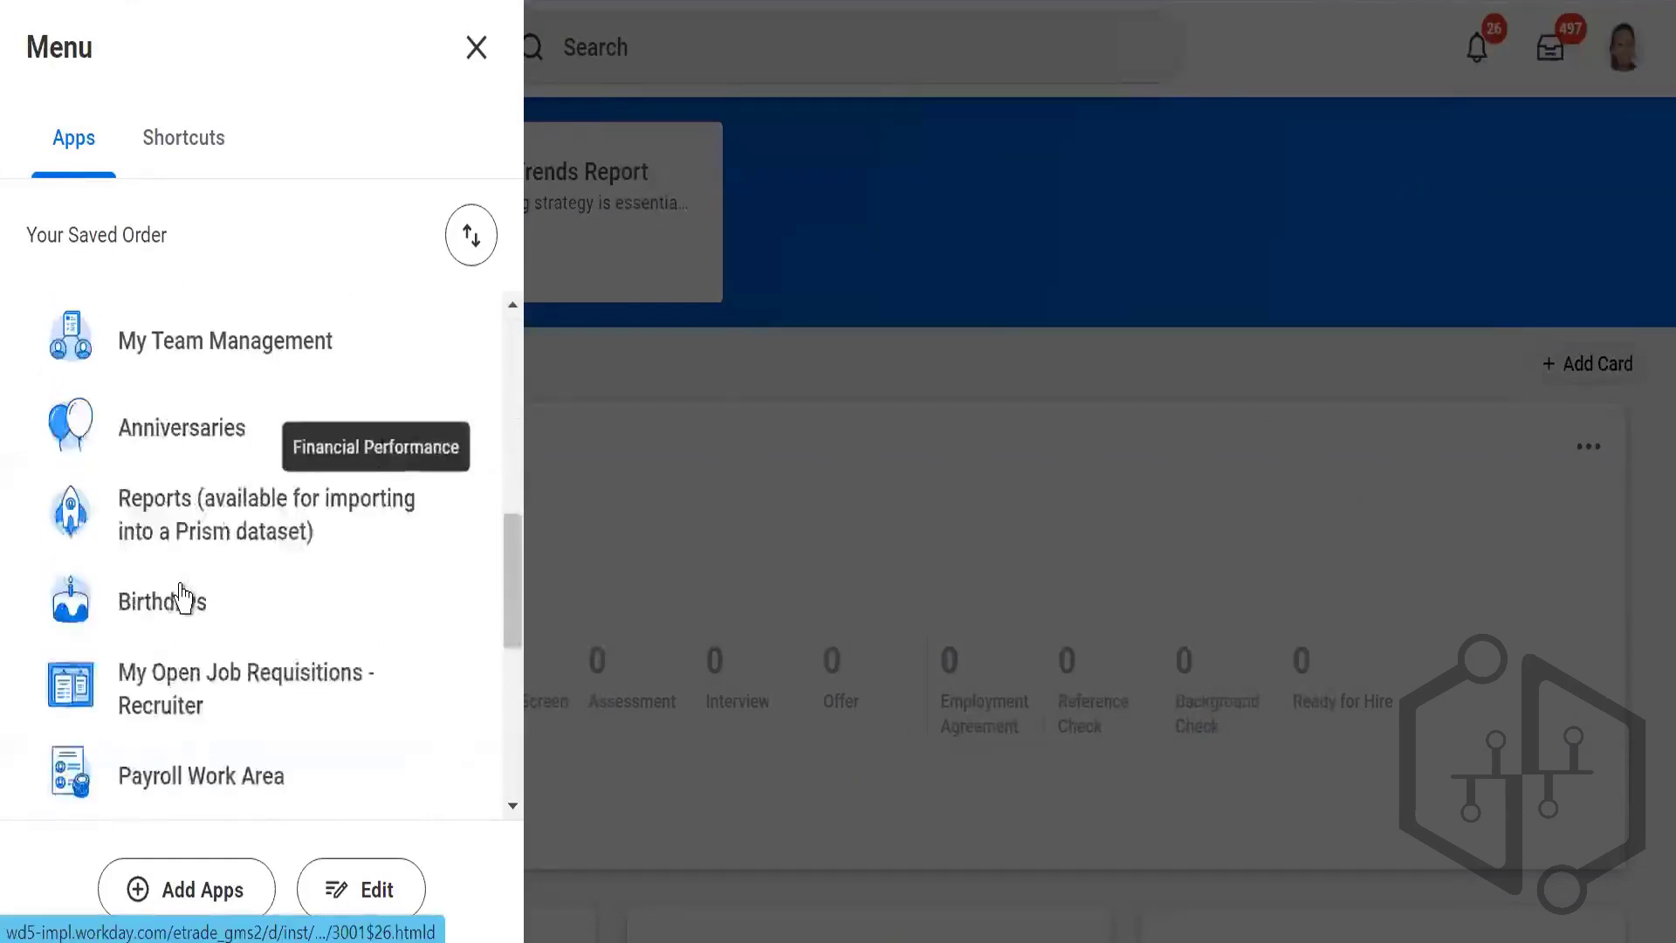
scroll(181, 599, down, 6)
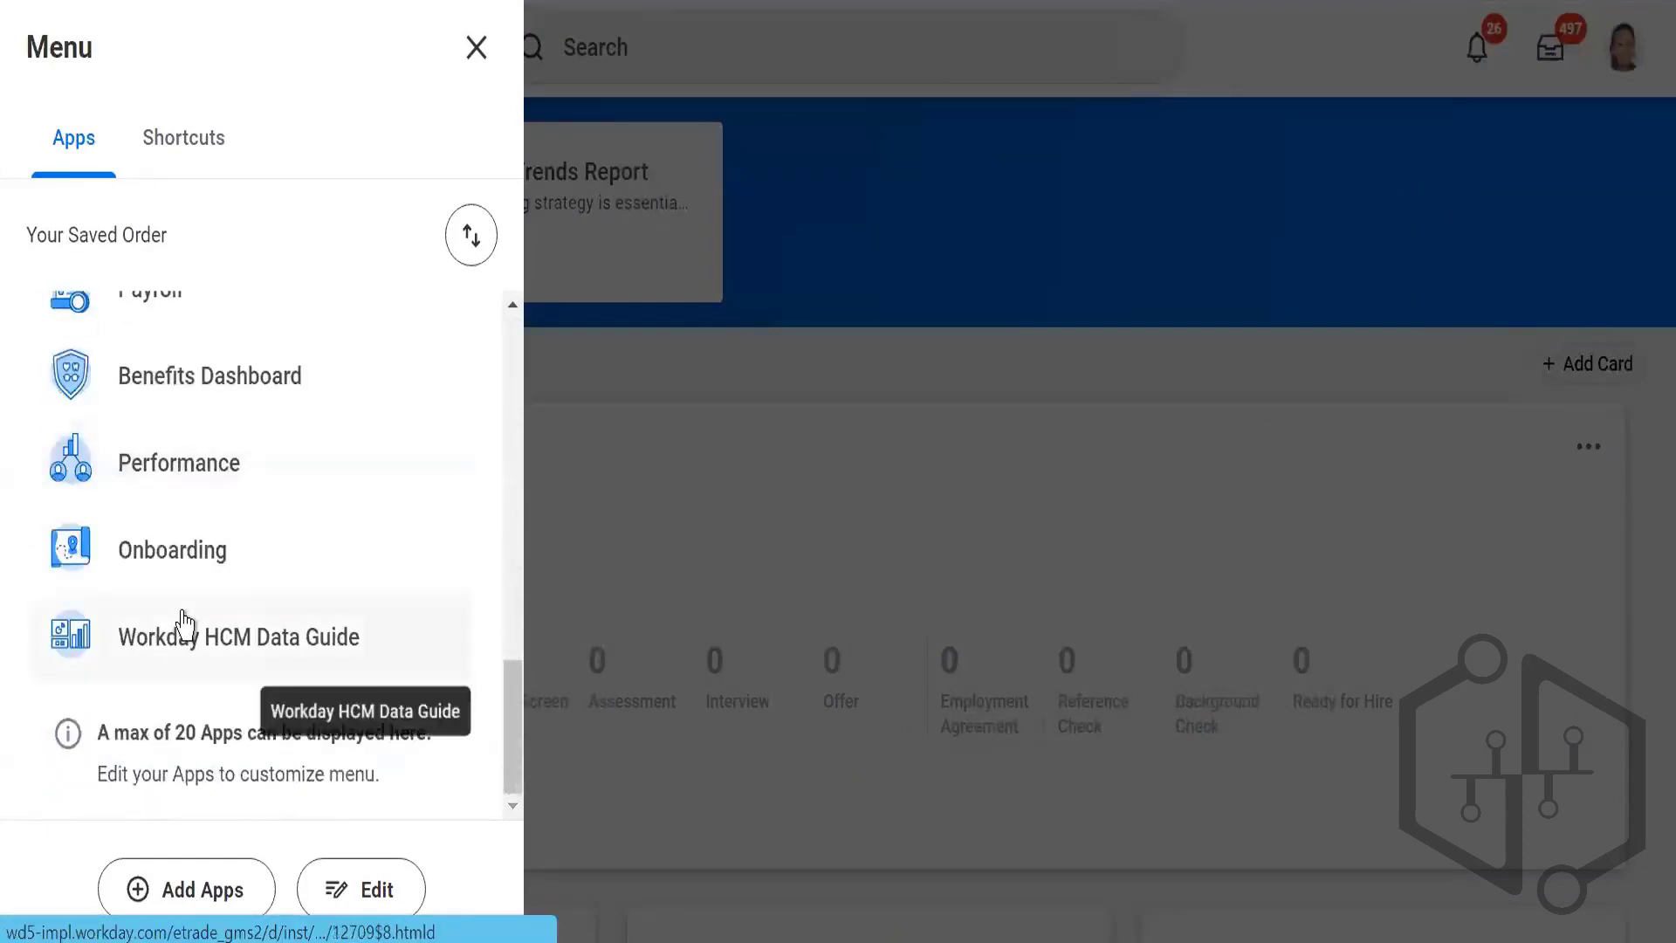
scroll(192, 563, up, 15)
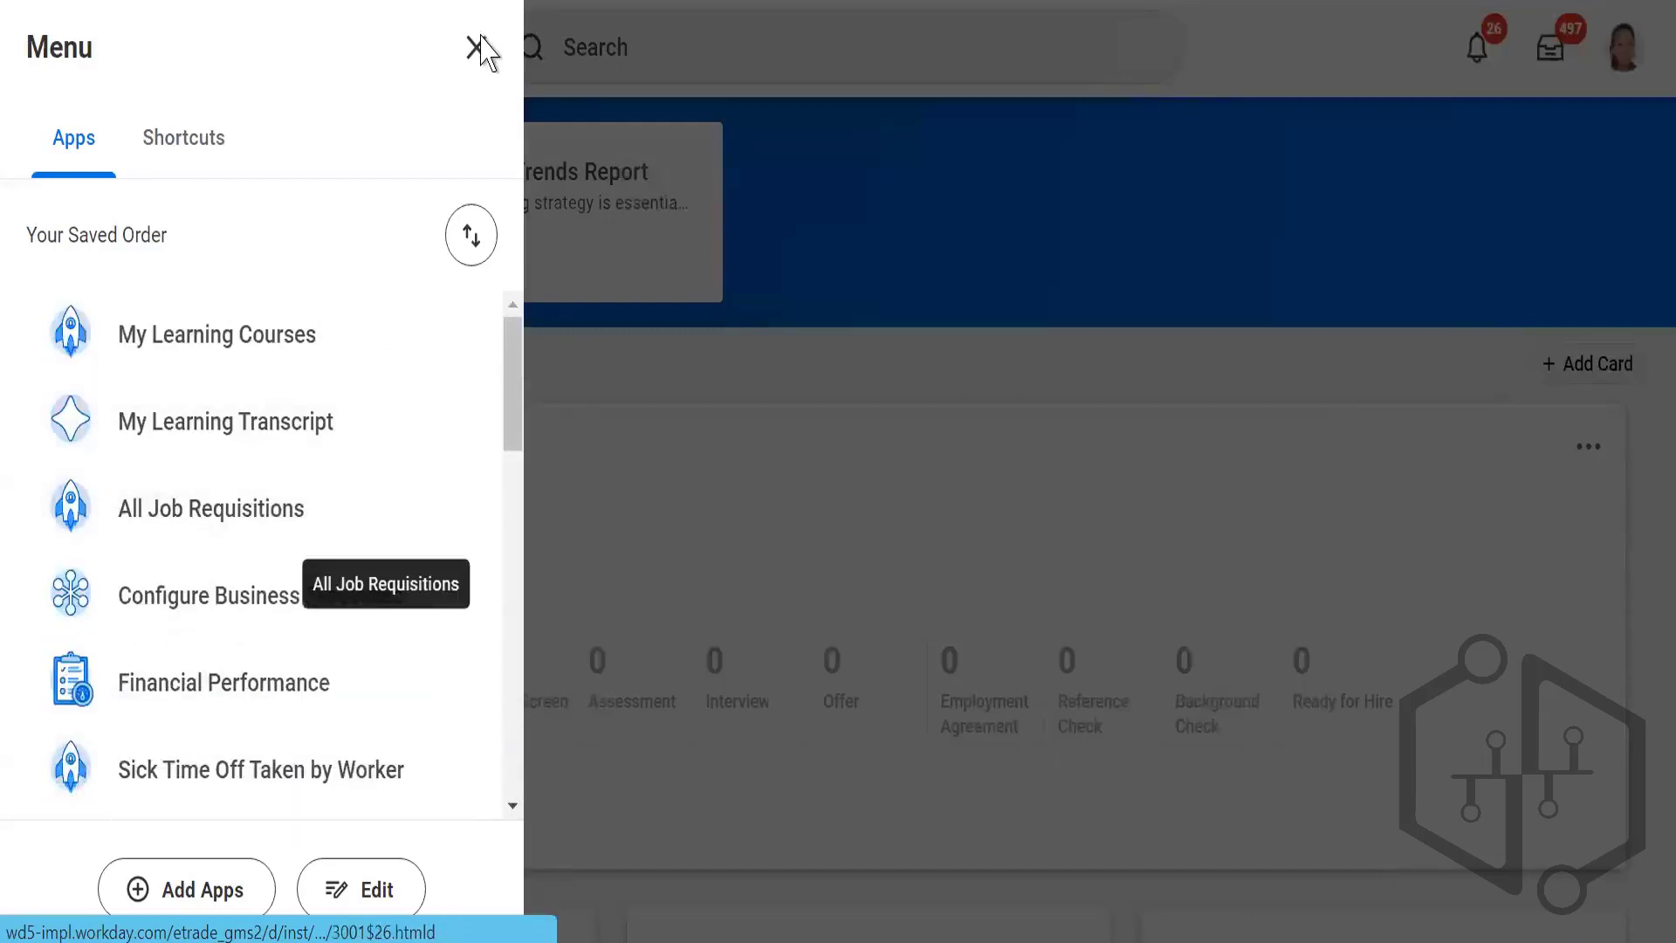
click(939, 309)
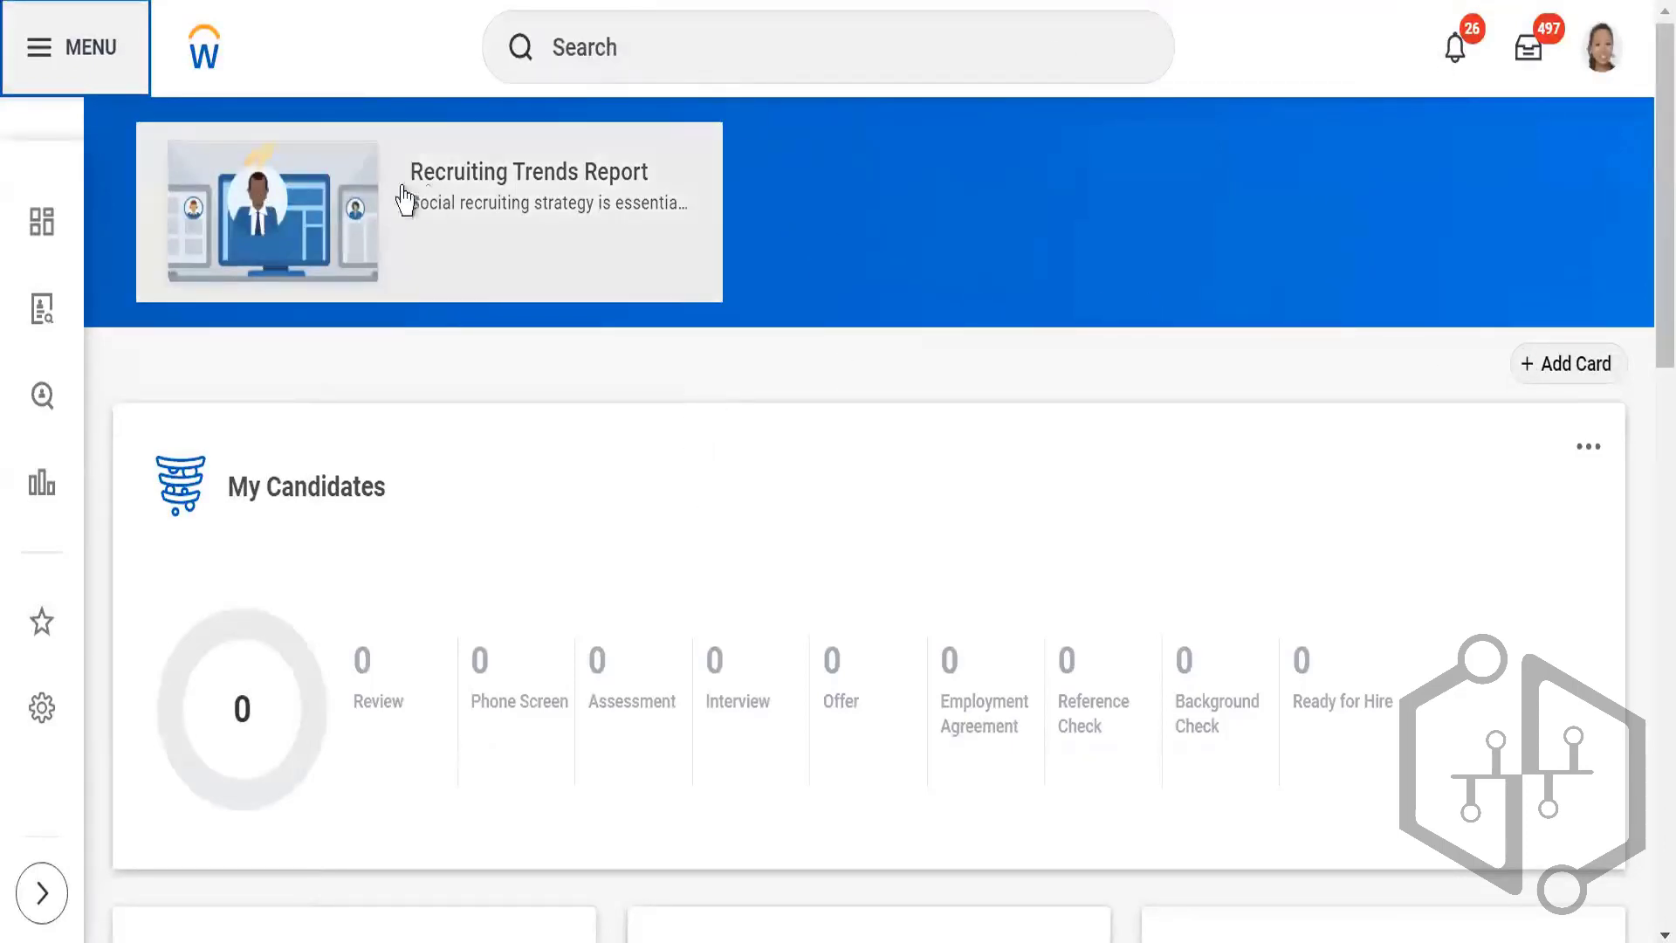
Step: View the Recruiting Trends Report announcement on the recruiting dashboard and close it
click(567, 201)
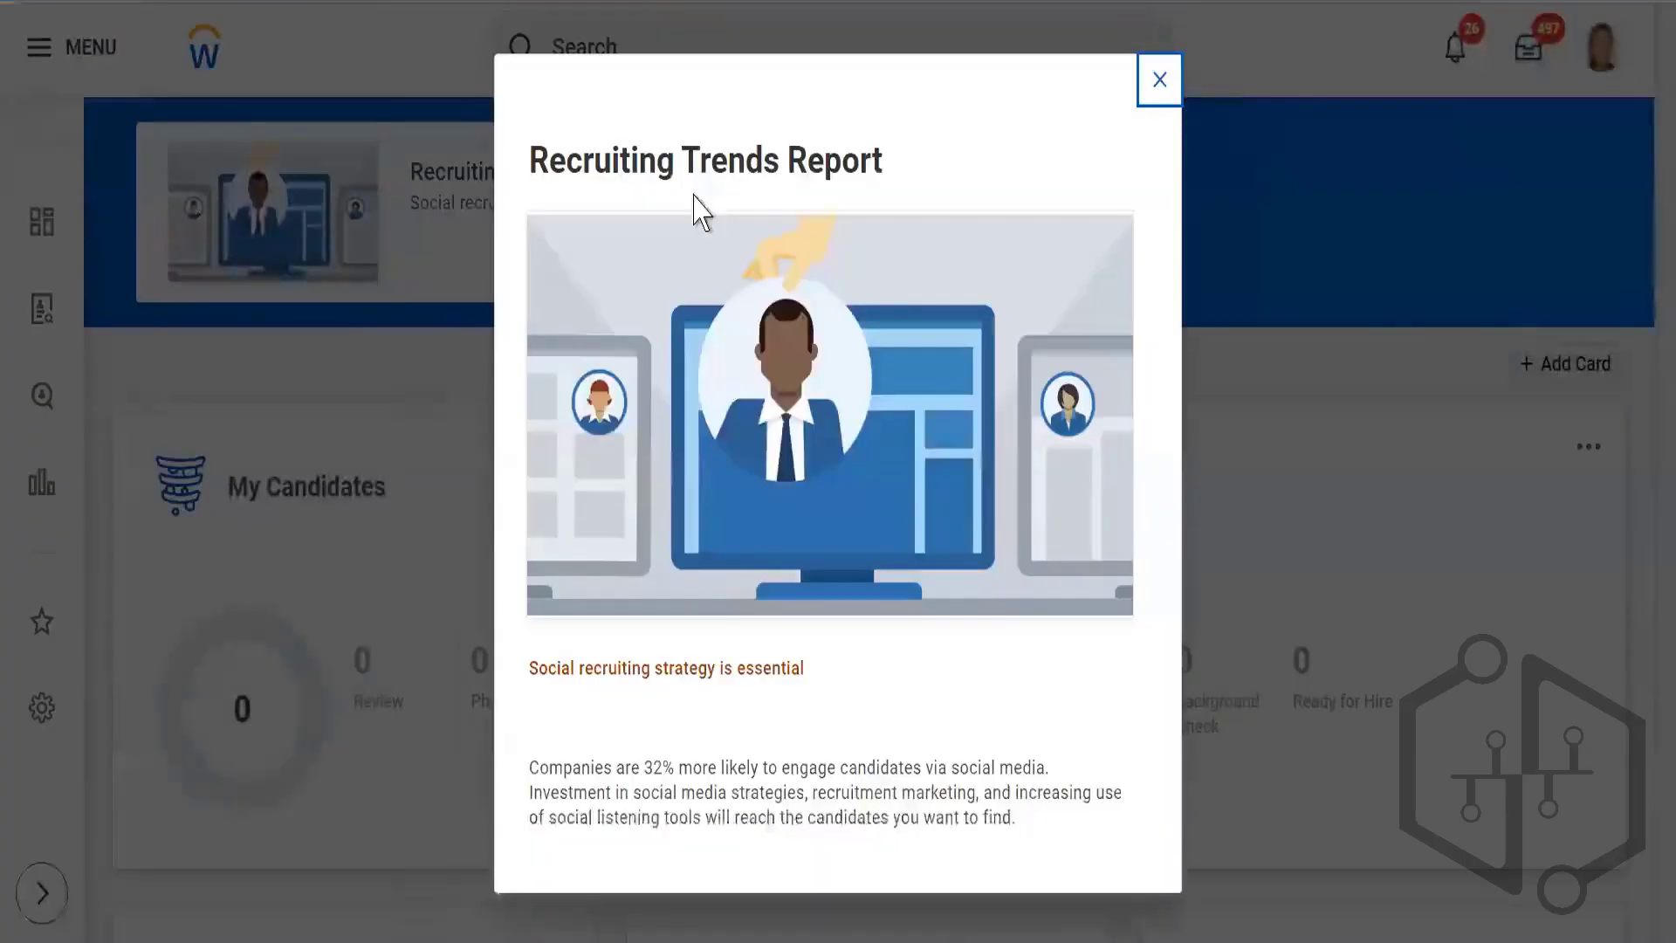
click(1154, 85)
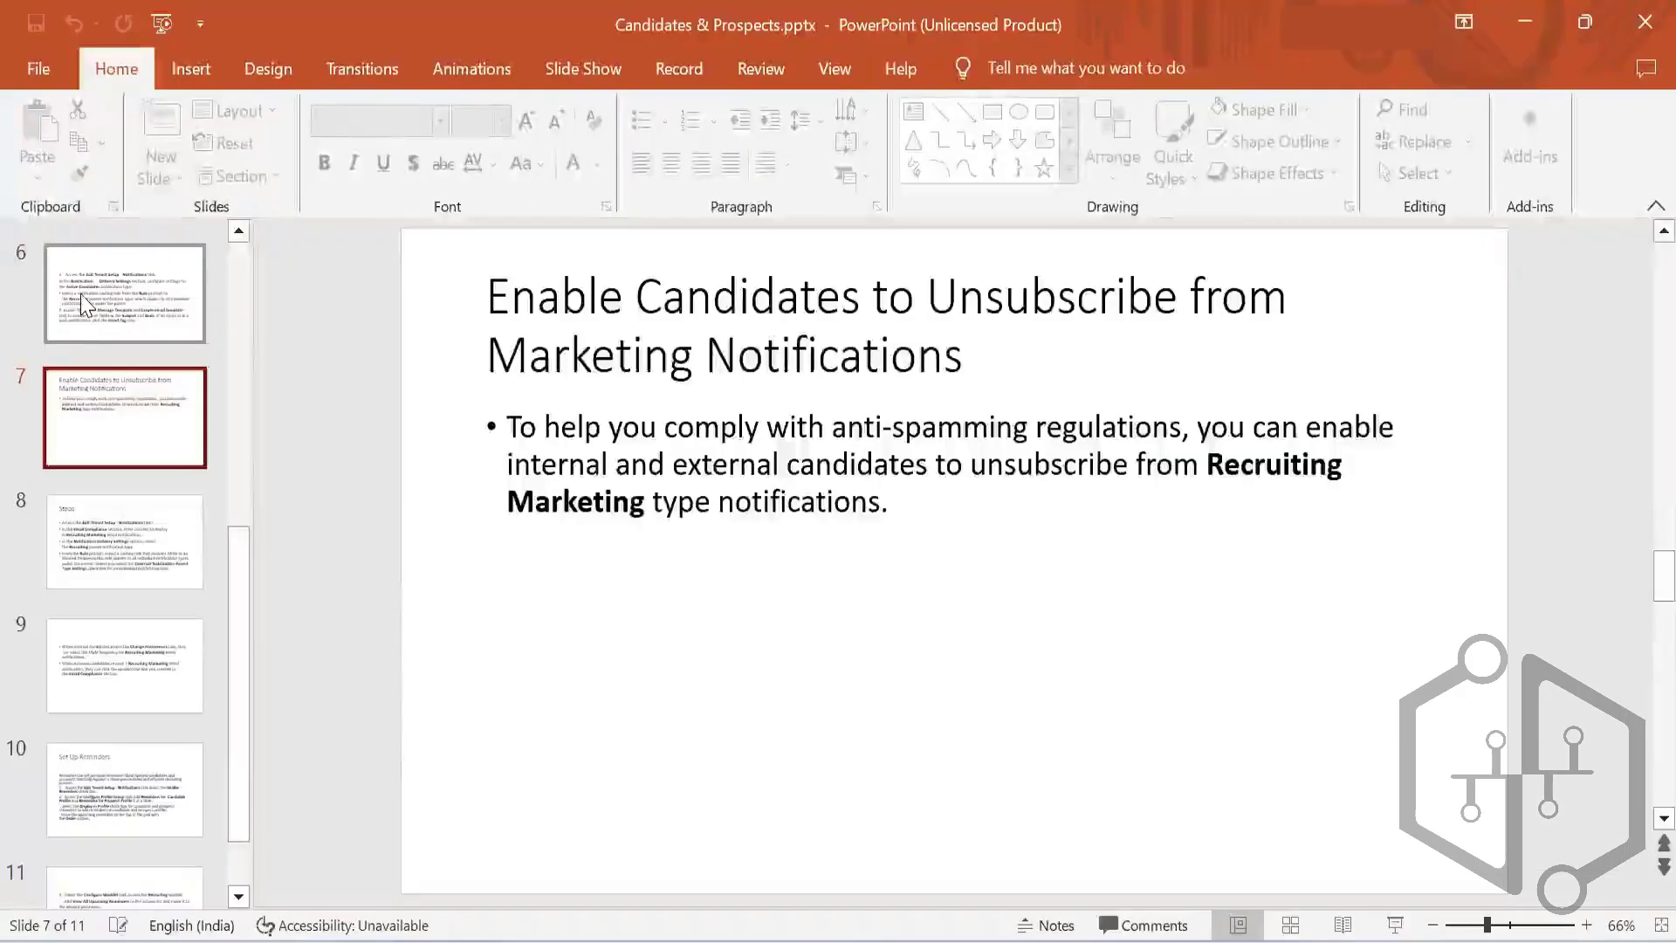
Step: In the Candidates & Prospects.pptx presentation in PowerPoint, go back through slides 6, 5 and 4 to slide 3 on custom candidate reference IDs
click(123, 293)
scroll(131, 489, up, 2)
click(127, 402)
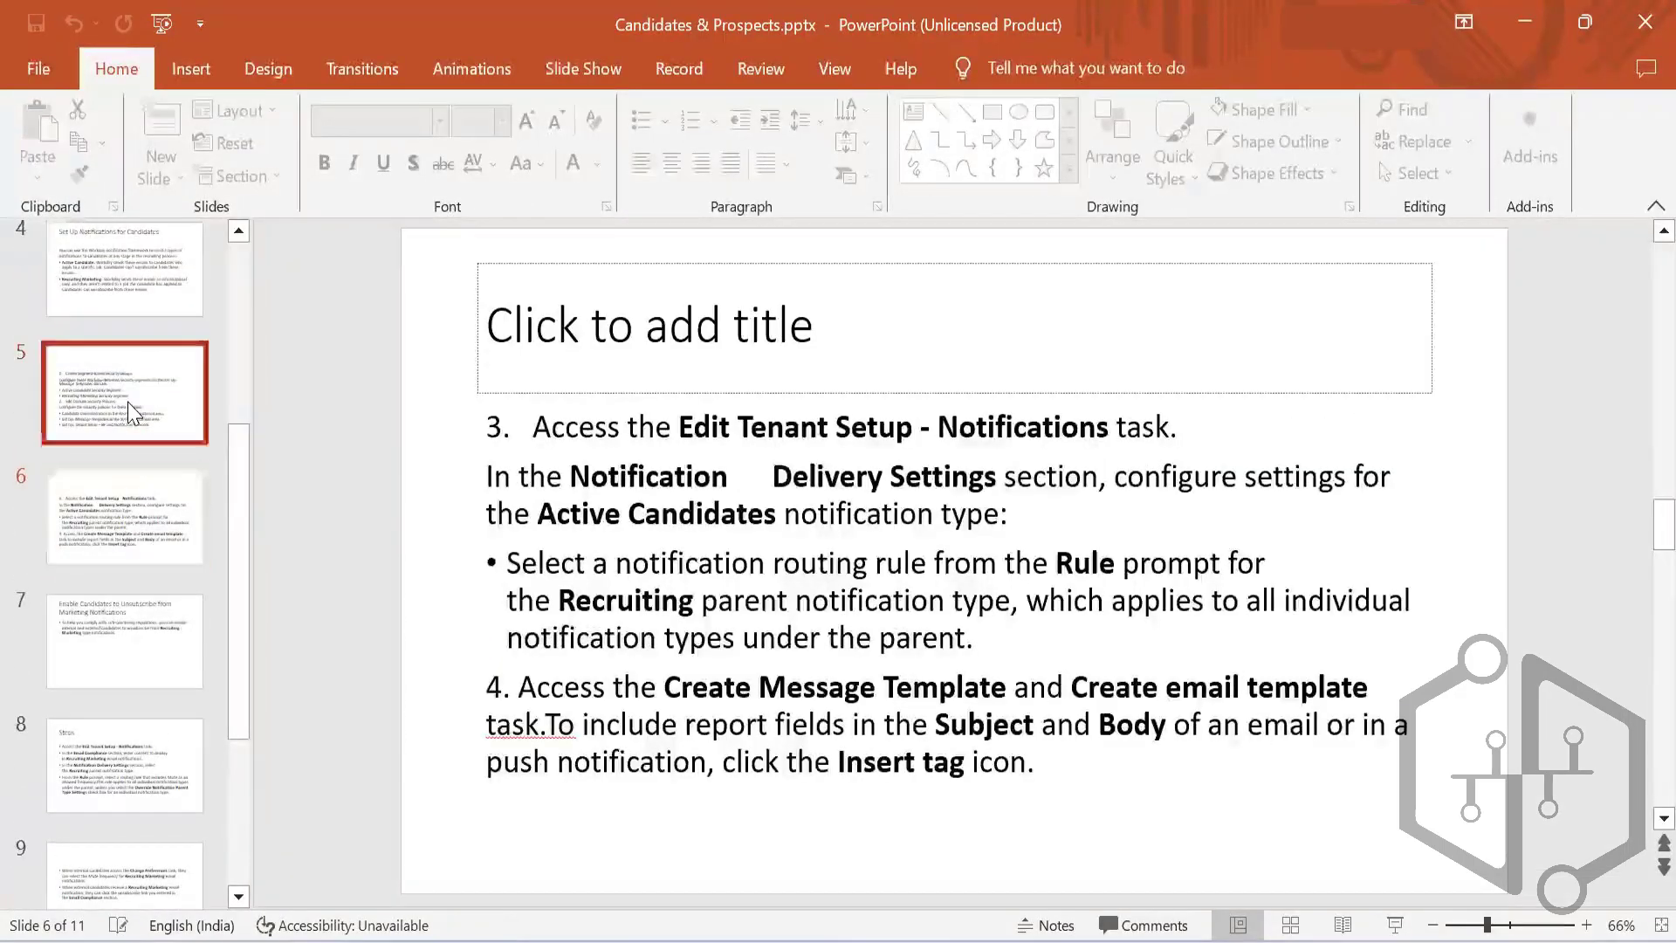
click(103, 286)
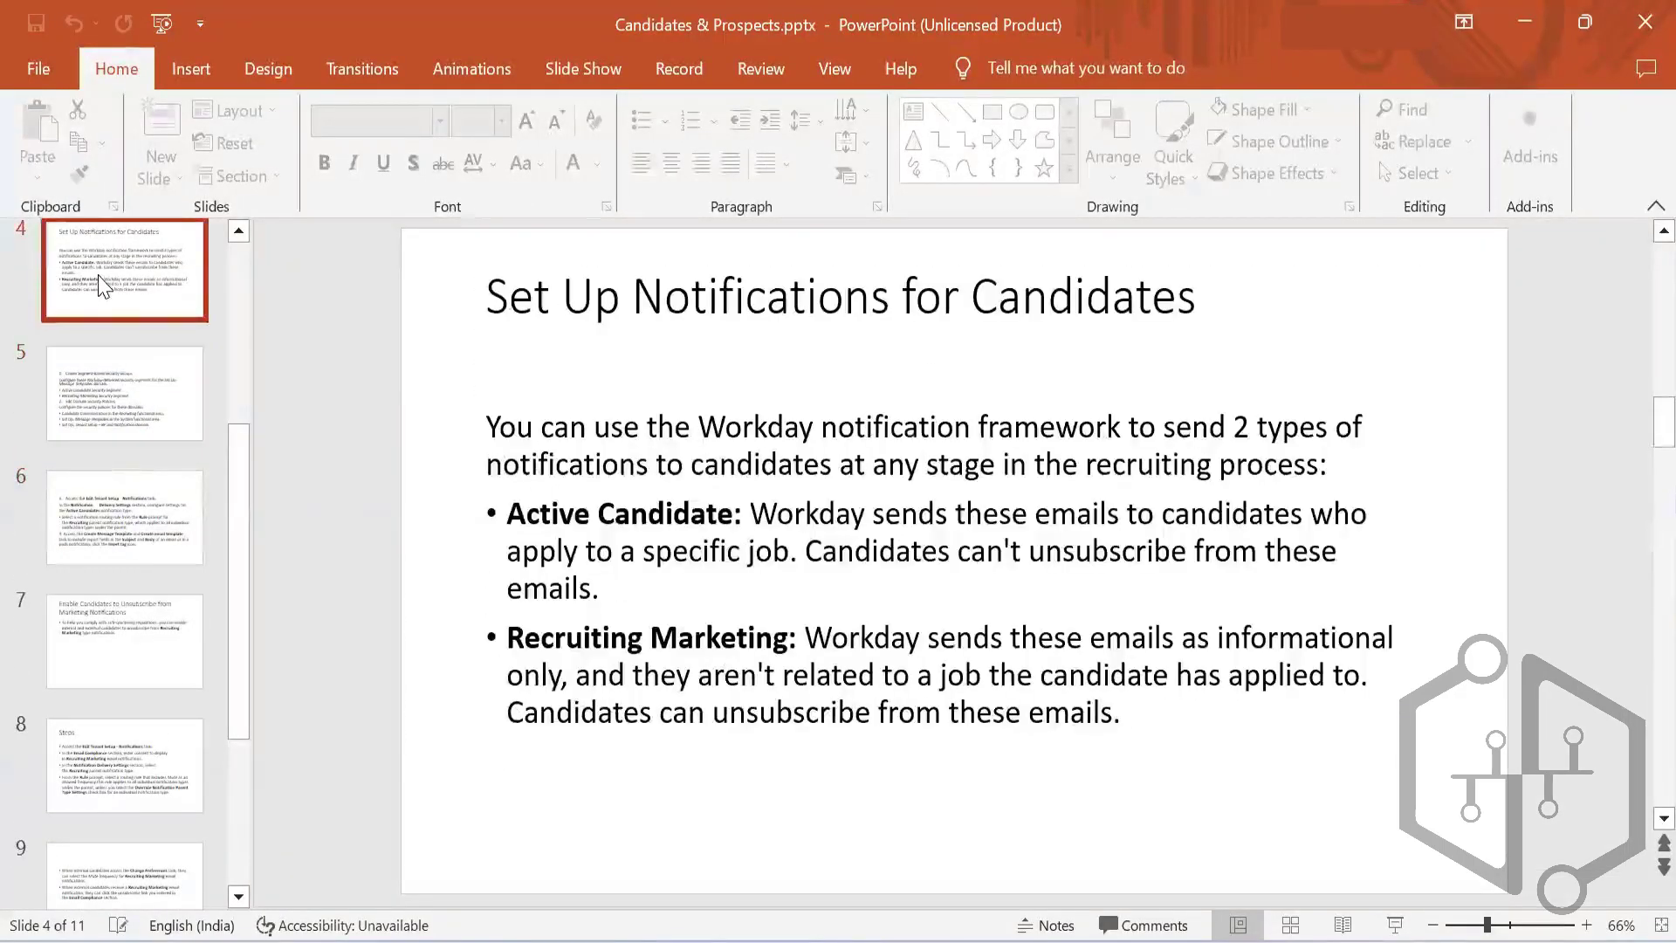
scroll(114, 499, up, 3)
click(138, 453)
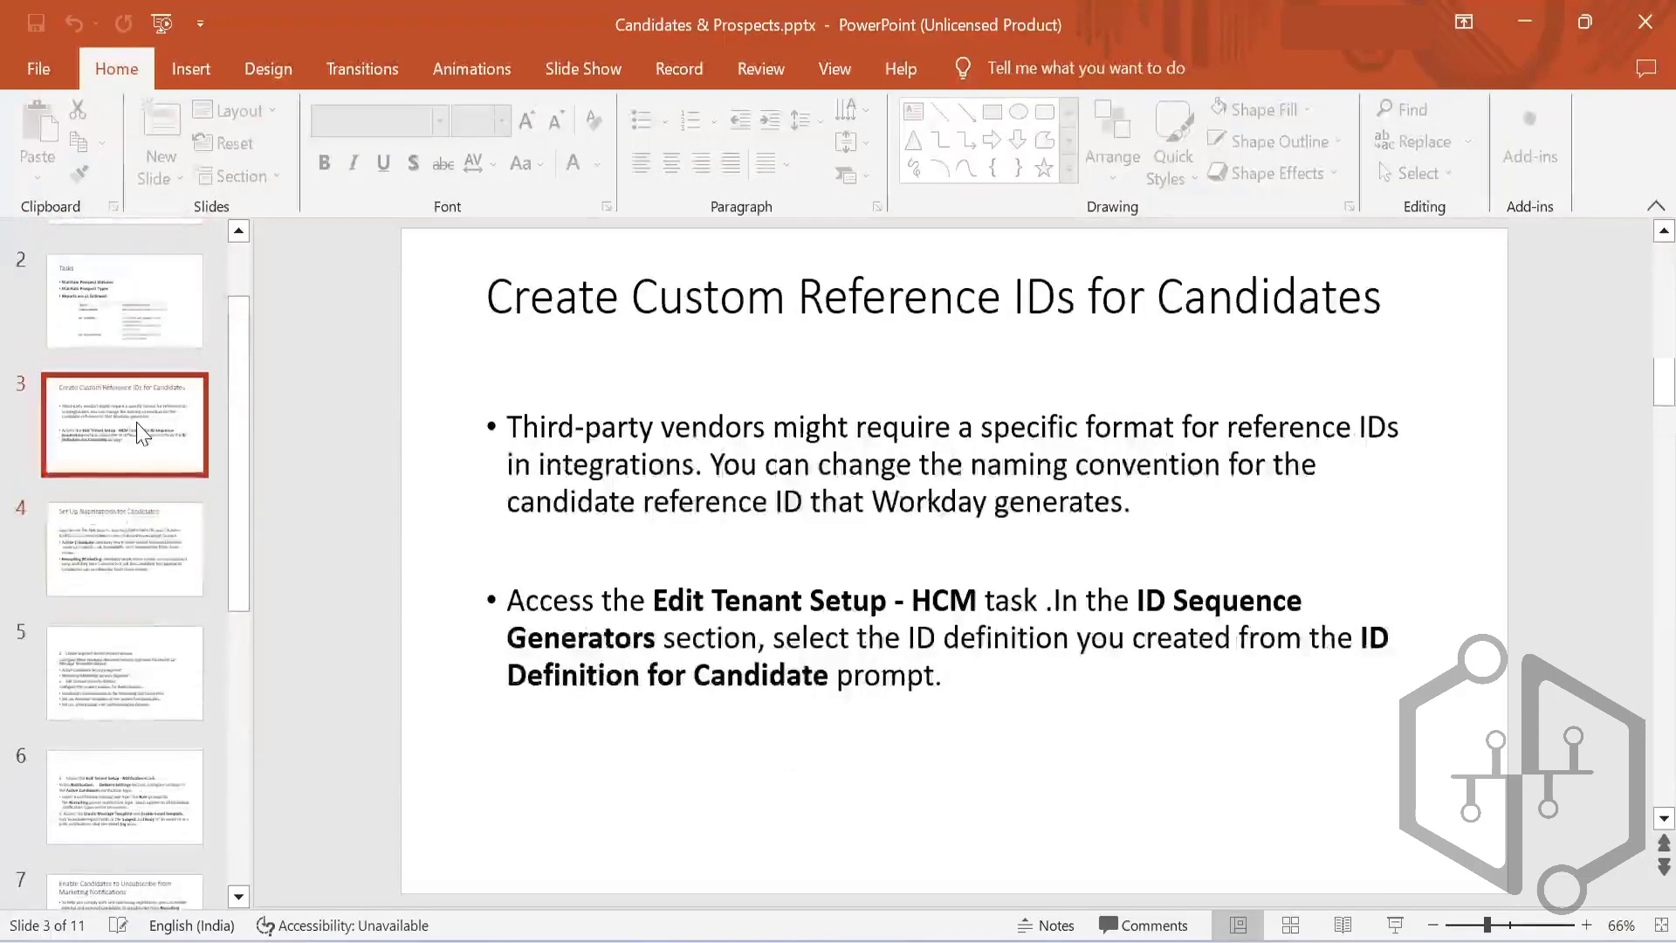